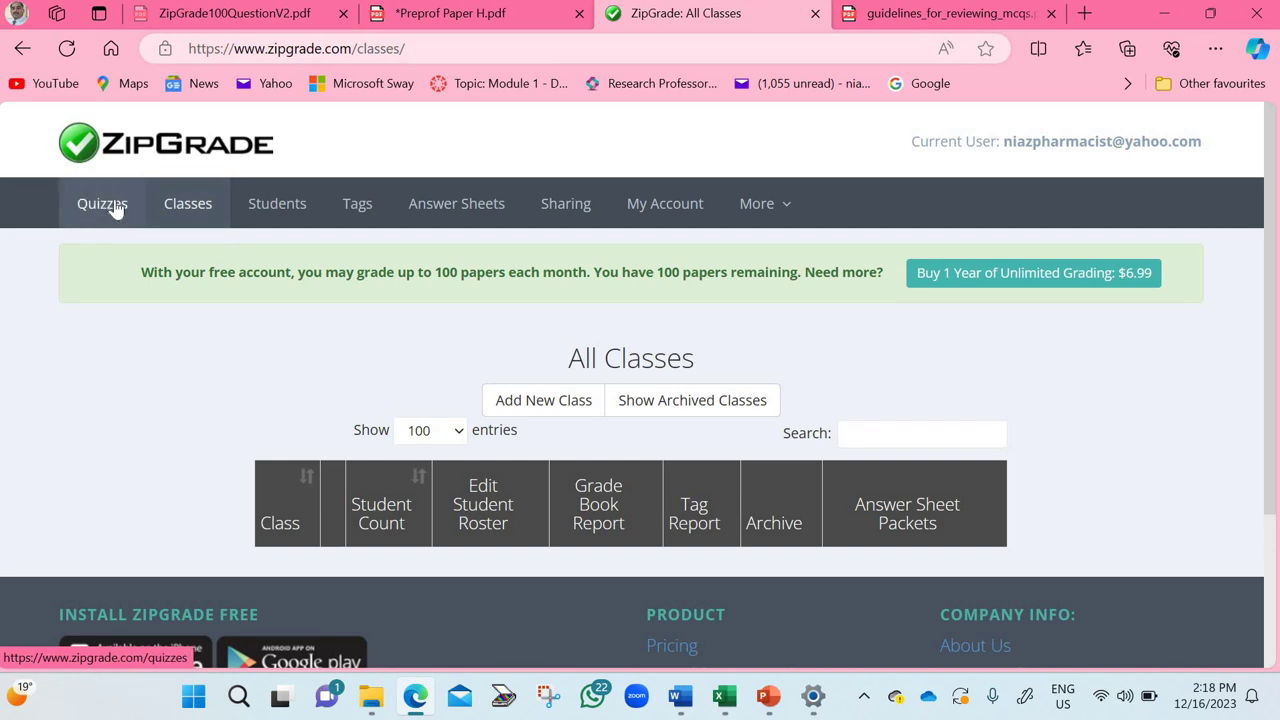
- Open the quiz "Trial for Item analysis" from the quiz list and review its details, score distribution and graded papers
{"action": "left_click", "coordinate": [112, 206]}
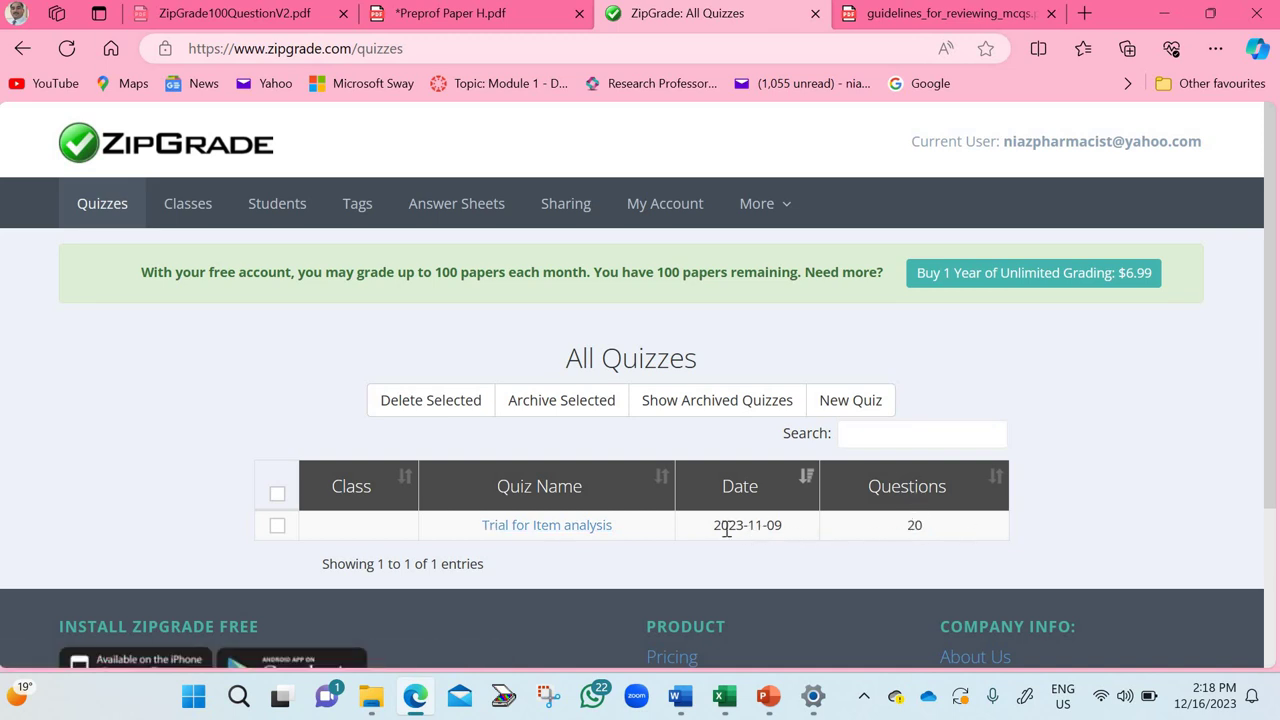
{"action": "left_click", "coordinate": [546, 527]}
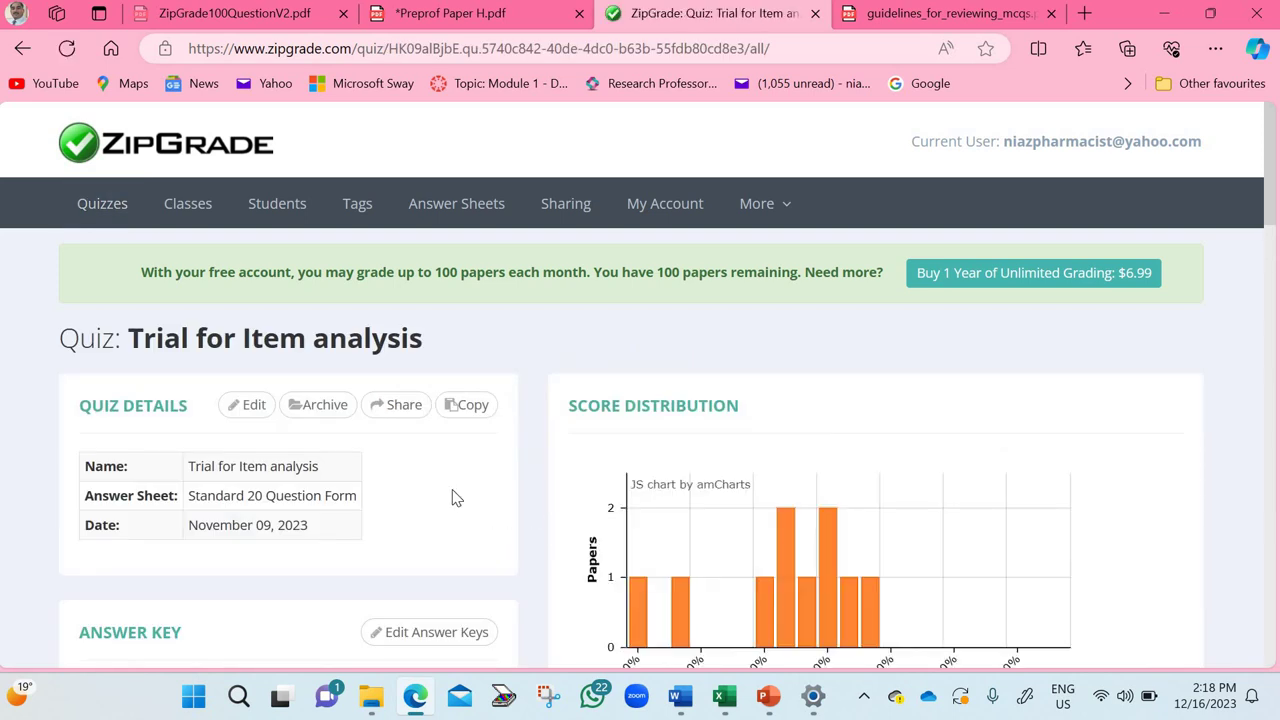
{"action": "scroll", "coordinate": [452, 497], "scroll_direction": "down", "scroll_amount": 2}
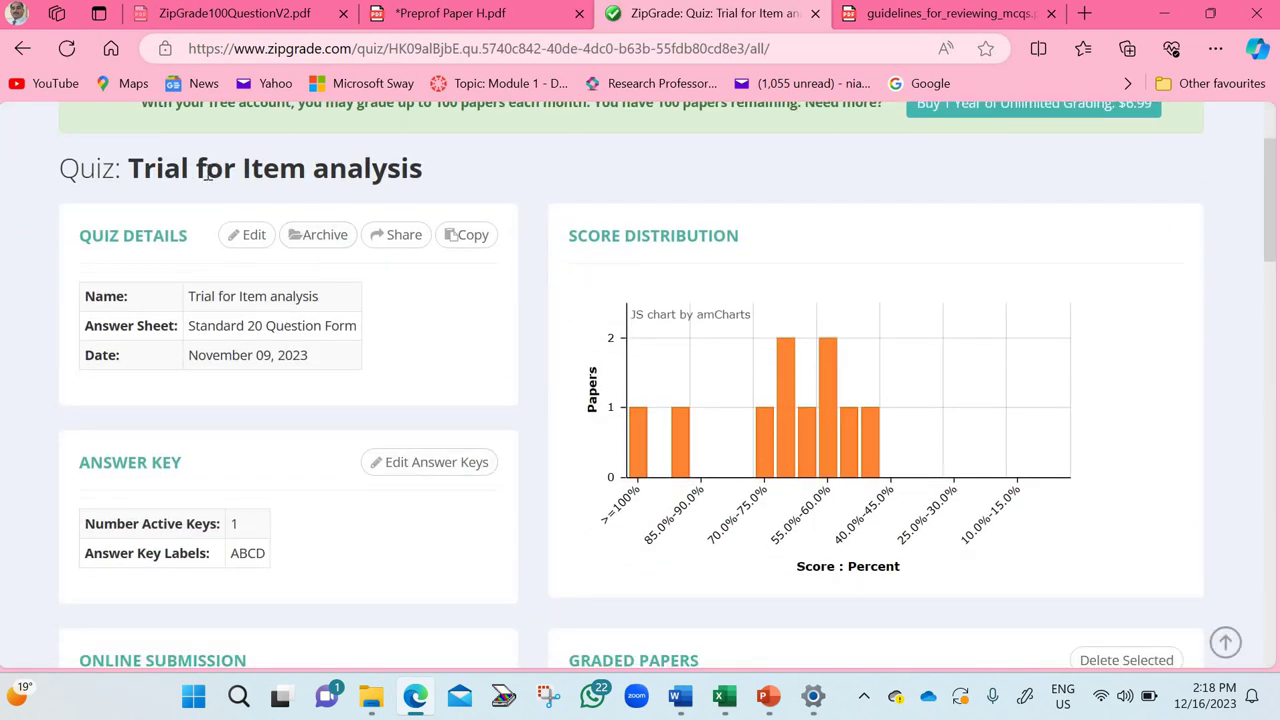
{"action": "scroll", "coordinate": [585, 385], "scroll_direction": "down", "scroll_amount": 5}
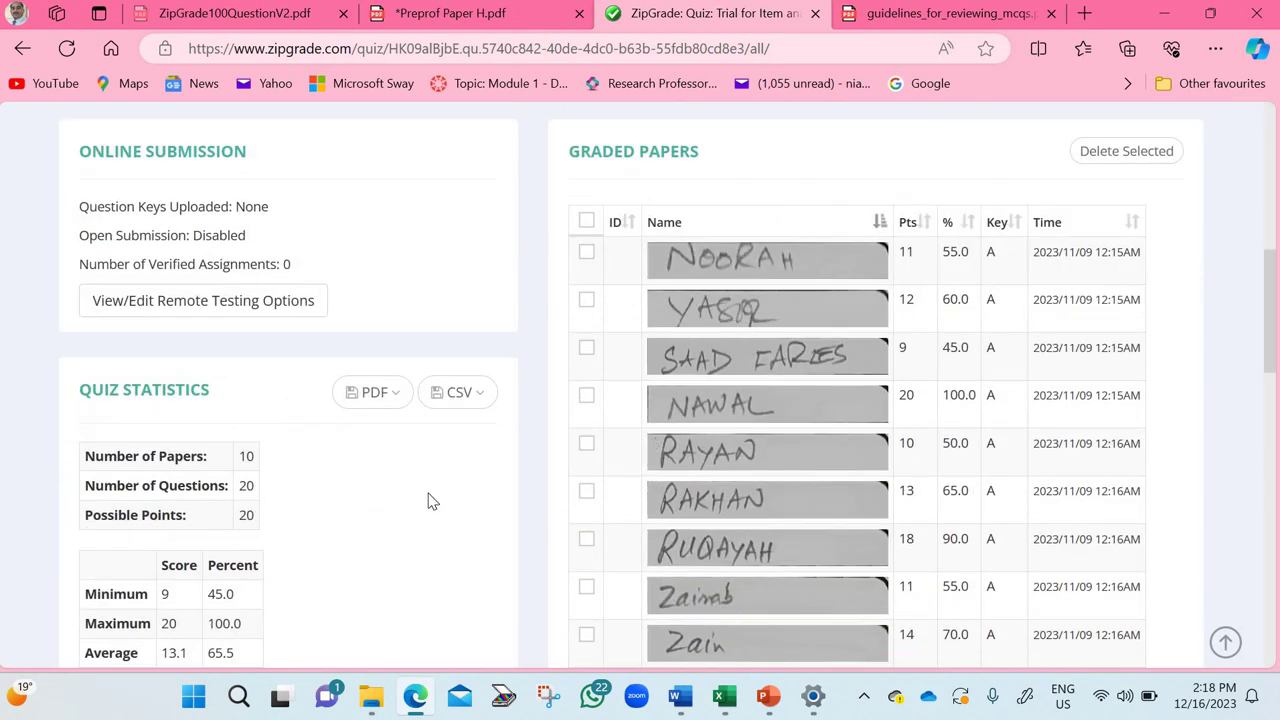
{"action": "scroll", "coordinate": [428, 501], "scroll_direction": "down", "scroll_amount": 2}
{"action": "scroll", "coordinate": [418, 497], "scroll_direction": "down", "scroll_amount": 4}
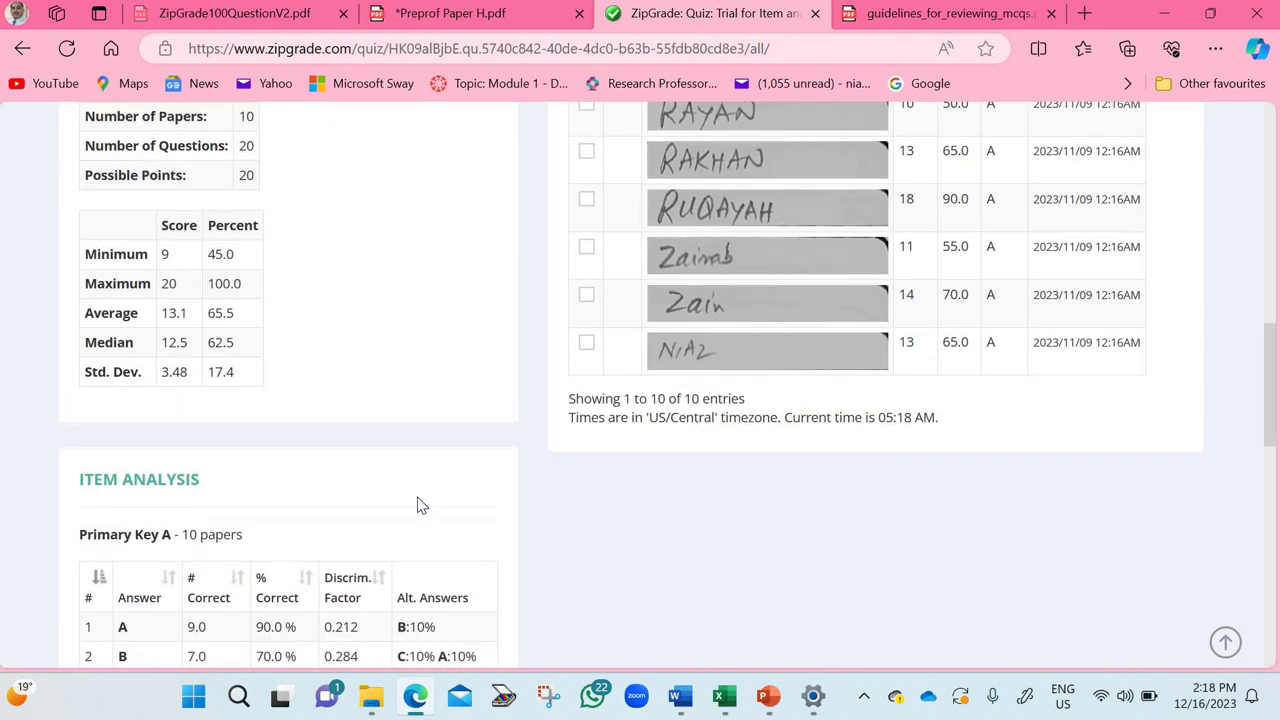
- Examine the quiz's item analysis table for Primary Key A and its overall score statistics
{"action": "scroll", "coordinate": [341, 433], "scroll_direction": "down", "scroll_amount": 1}
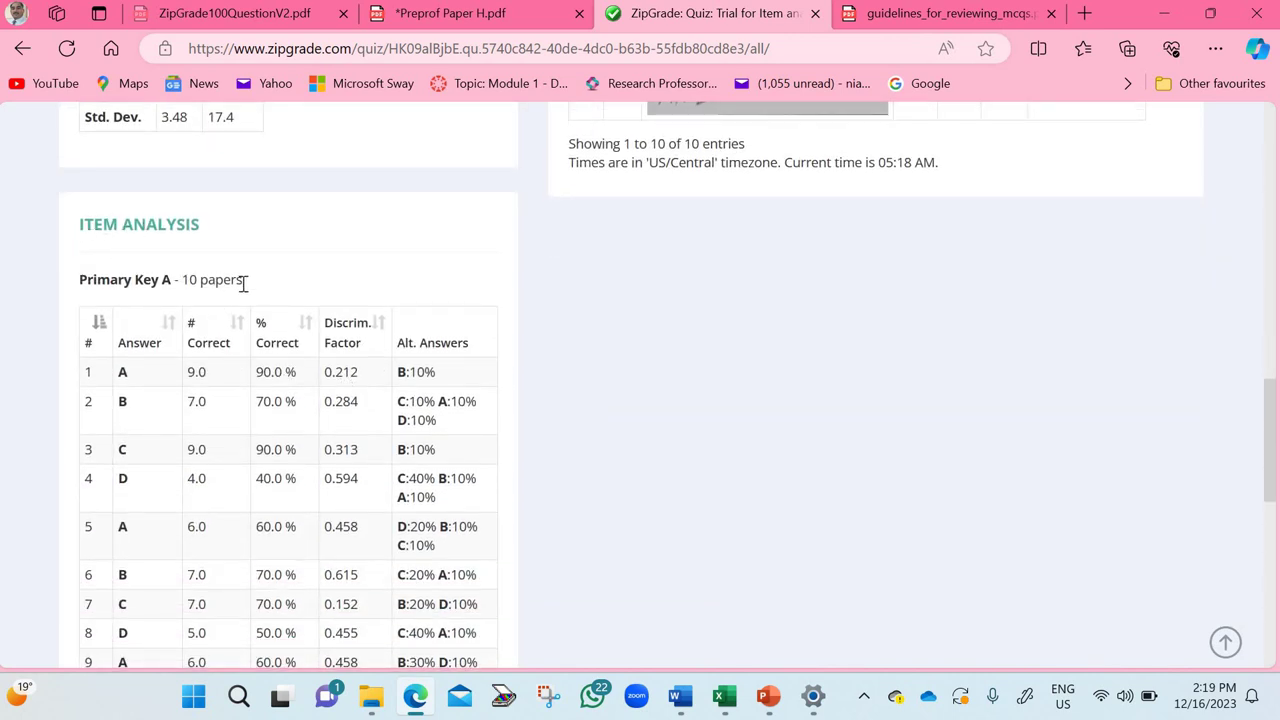
{"action": "scroll", "coordinate": [351, 290], "scroll_direction": "down", "scroll_amount": 1}
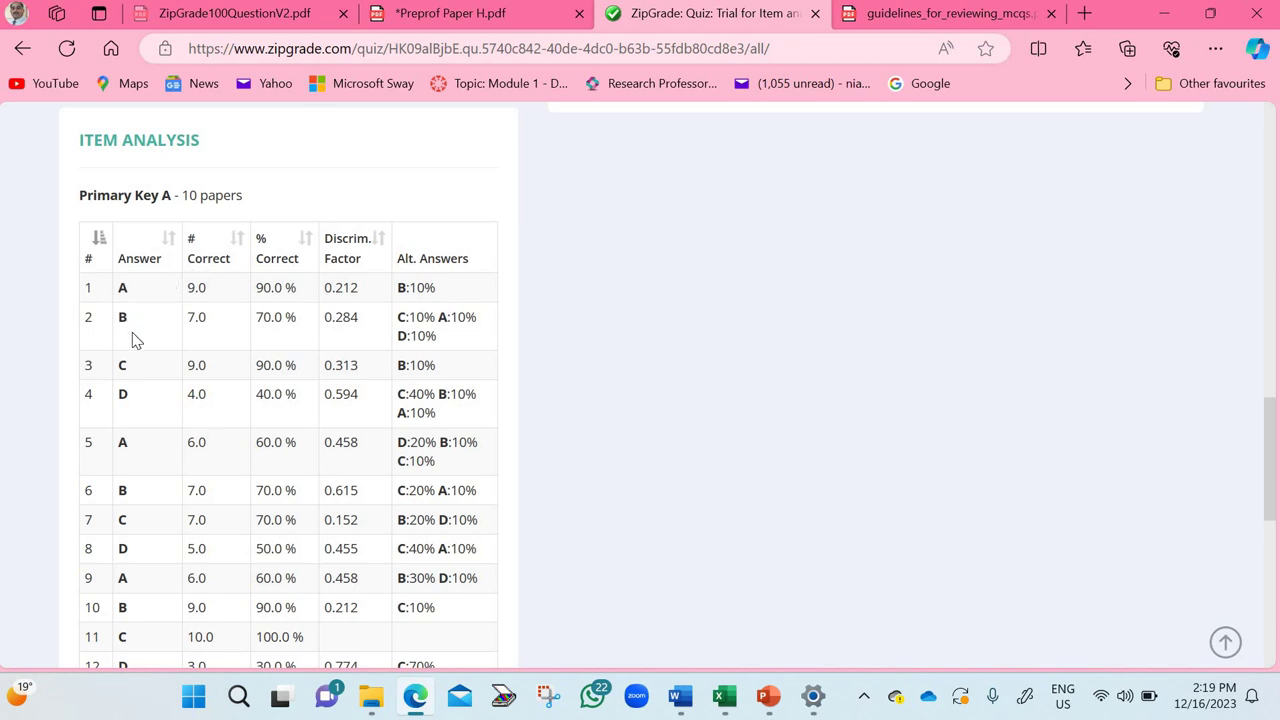
{"action": "scroll", "coordinate": [168, 300], "scroll_direction": "down", "scroll_amount": 5}
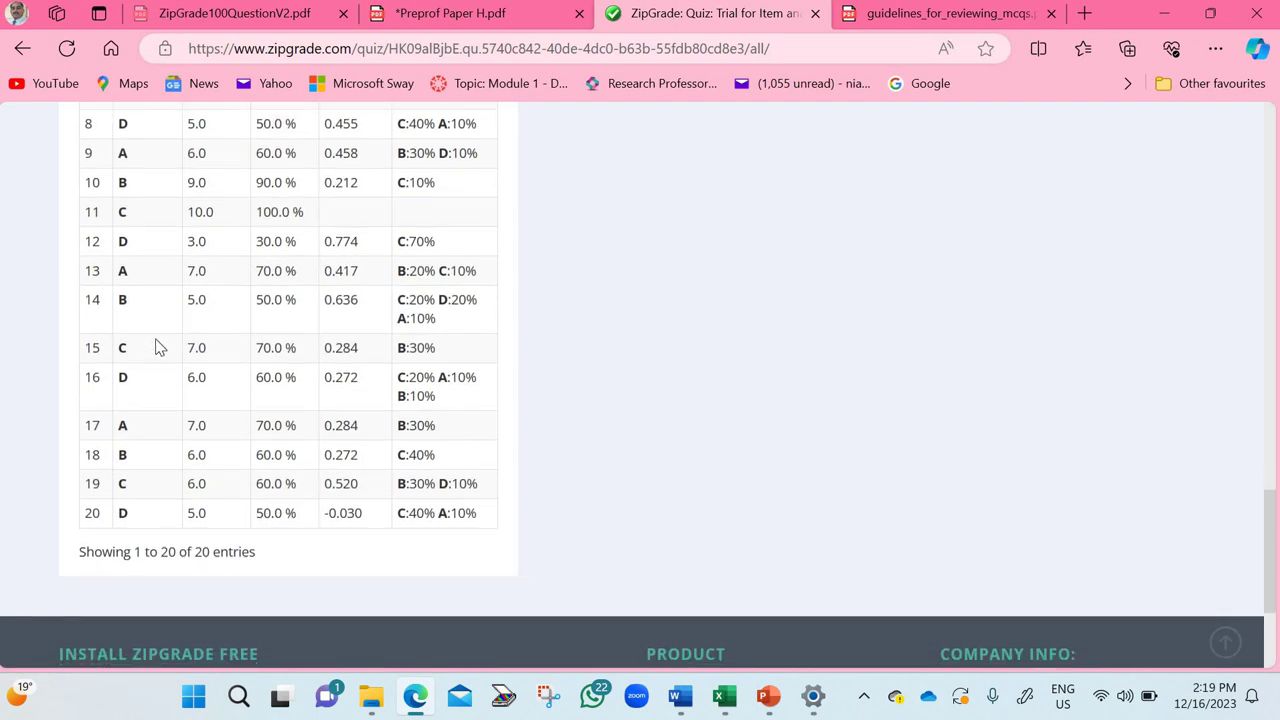
{"action": "scroll", "coordinate": [150, 370], "scroll_direction": "down", "scroll_amount": 2}
{"action": "scroll", "coordinate": [131, 474], "scroll_direction": "up", "scroll_amount": 2}
{"action": "scroll", "coordinate": [153, 445], "scroll_direction": "up", "scroll_amount": 10}
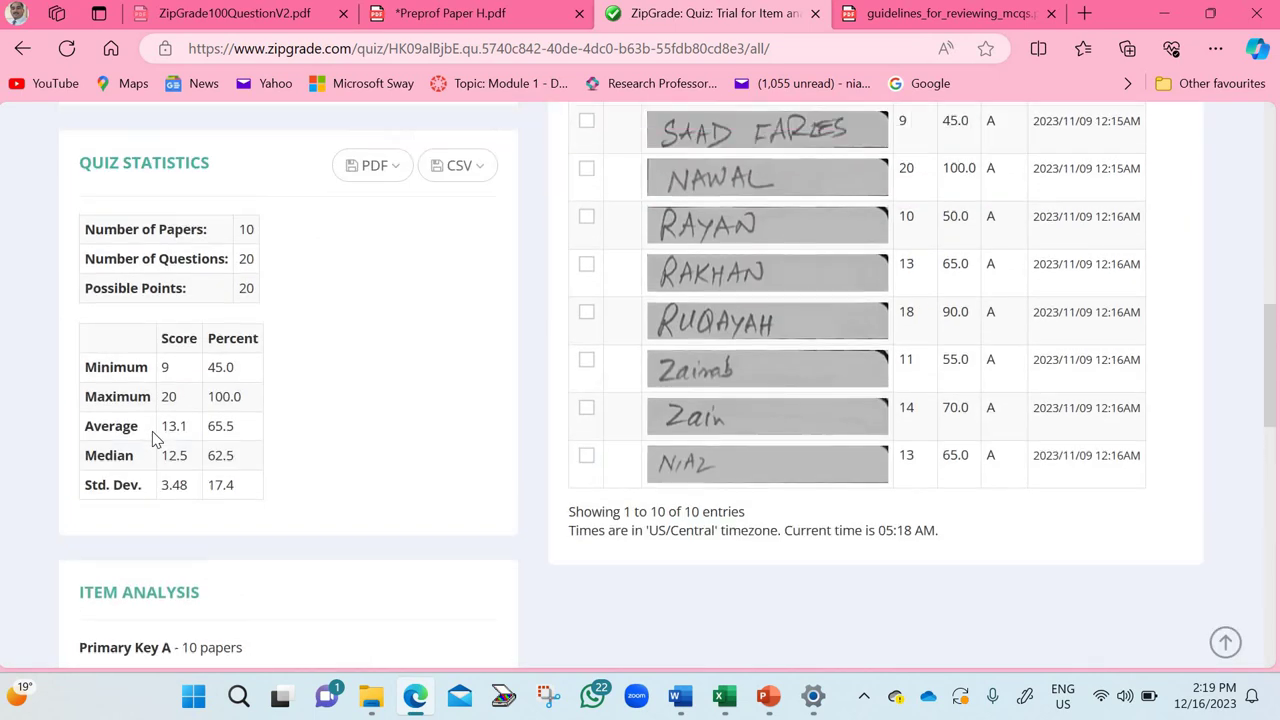
{"action": "scroll", "coordinate": [200, 440], "scroll_direction": "up", "scroll_amount": 2}
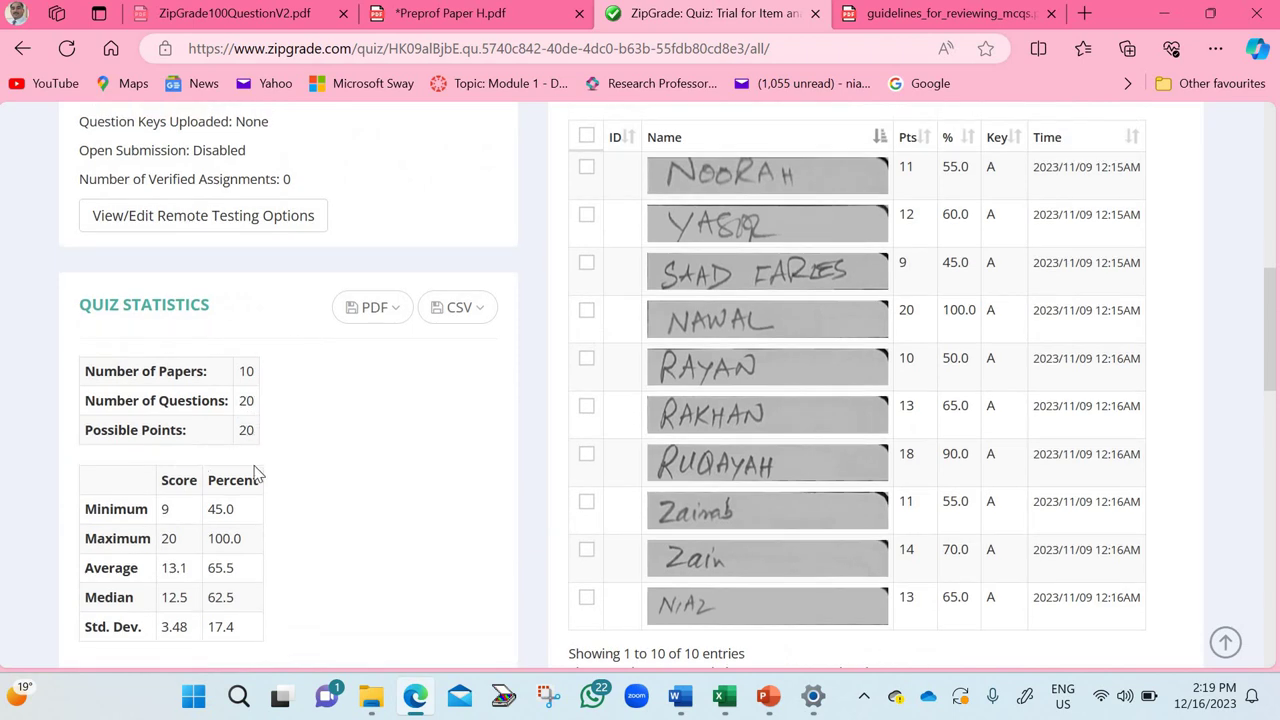
{"action": "scroll", "coordinate": [180, 470], "scroll_direction": "down", "scroll_amount": 1}
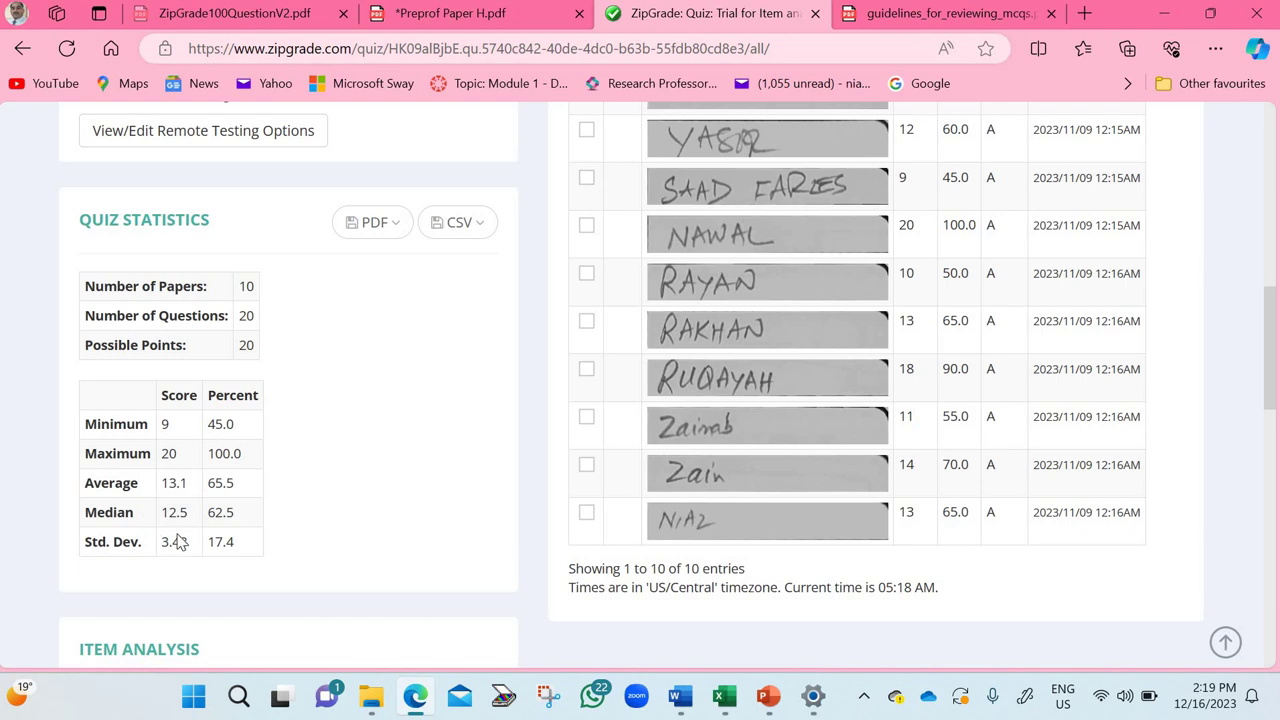
- Check the CSV export formats offered for the quiz statistics and look over the item analysis table again
{"action": "left_click", "coordinate": [474, 232]}
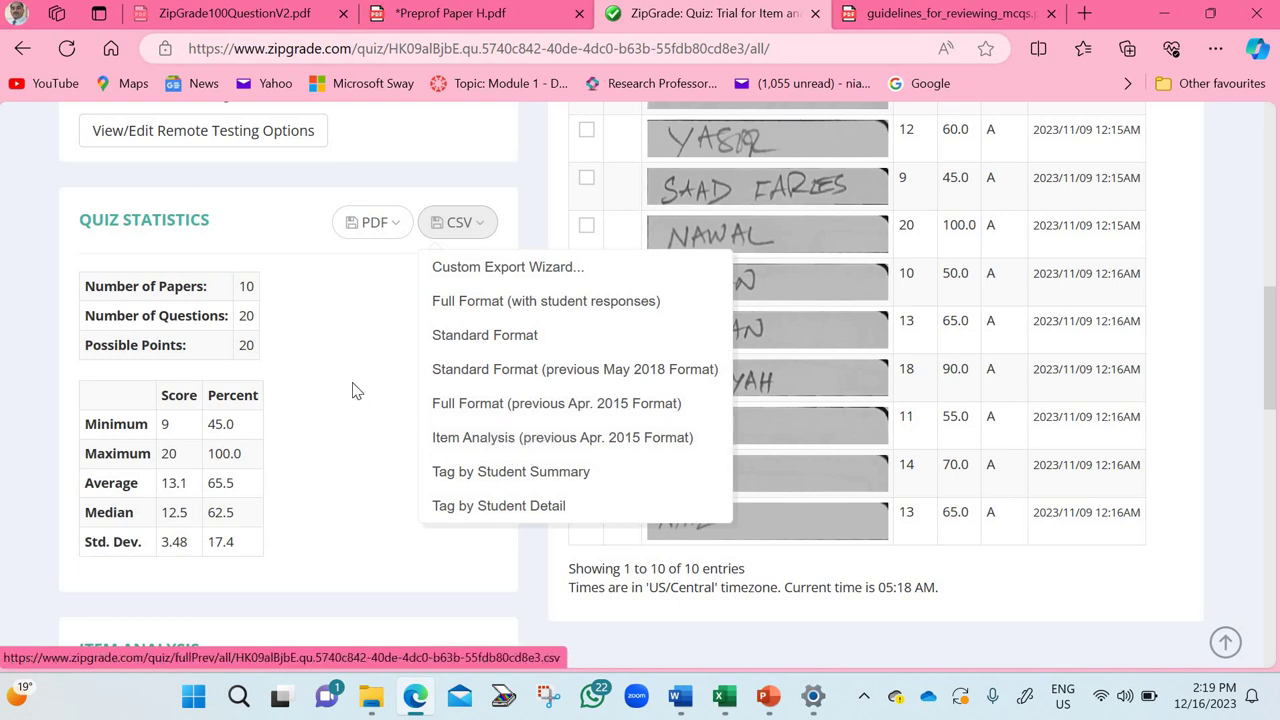
{"action": "left_click", "coordinate": [417, 457]}
{"action": "scroll", "coordinate": [395, 465], "scroll_direction": "down", "scroll_amount": 6}
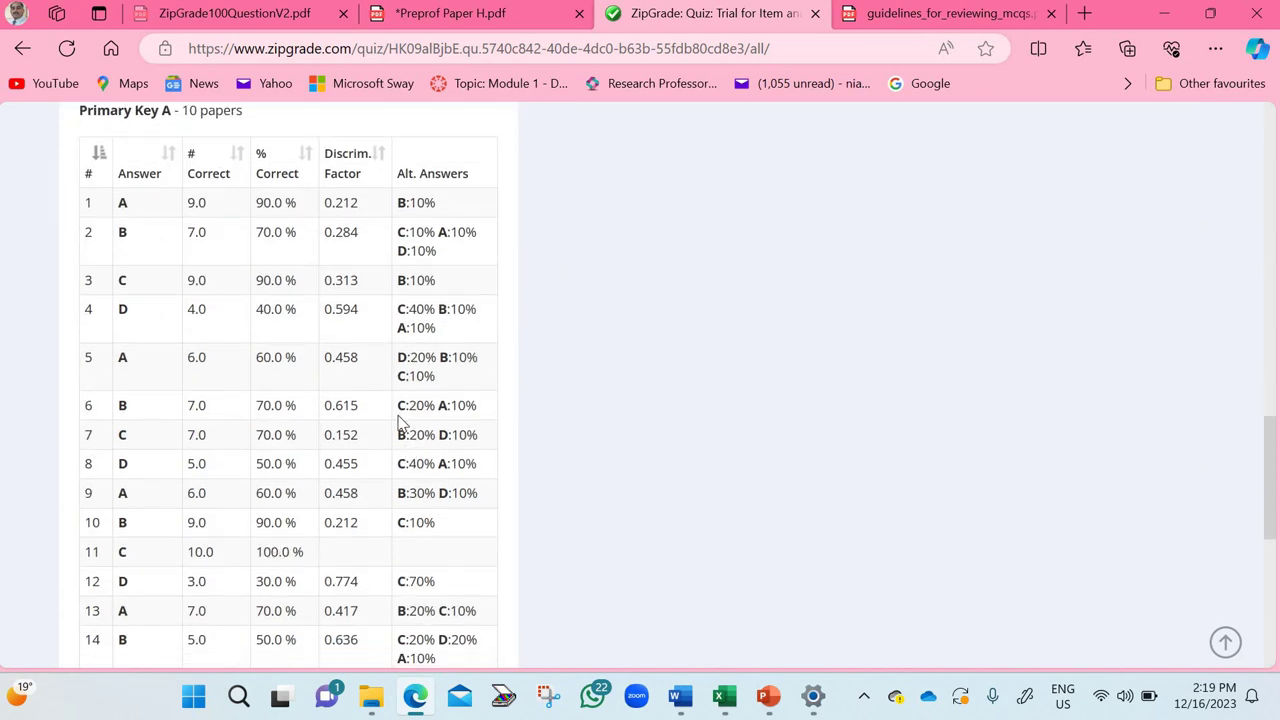
{"action": "scroll", "coordinate": [398, 425], "scroll_direction": "up", "scroll_amount": 2}
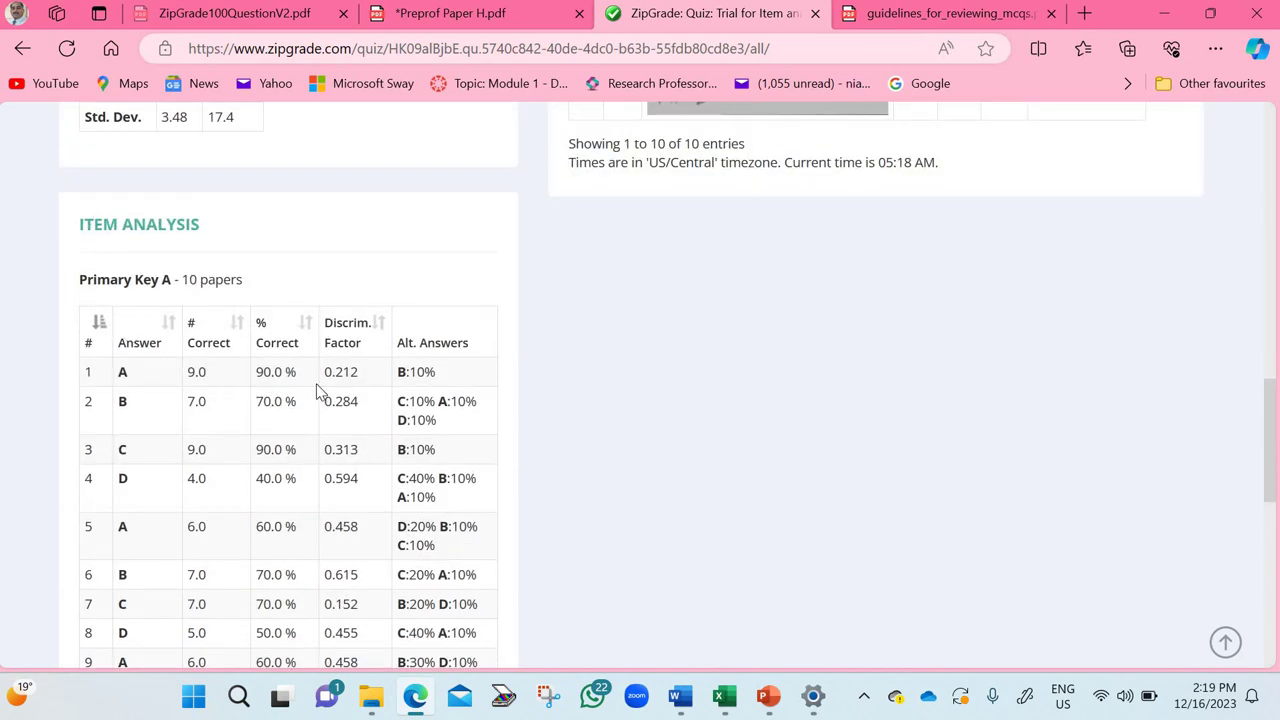
{"action": "scroll", "coordinate": [314, 398], "scroll_direction": "down", "scroll_amount": 1}
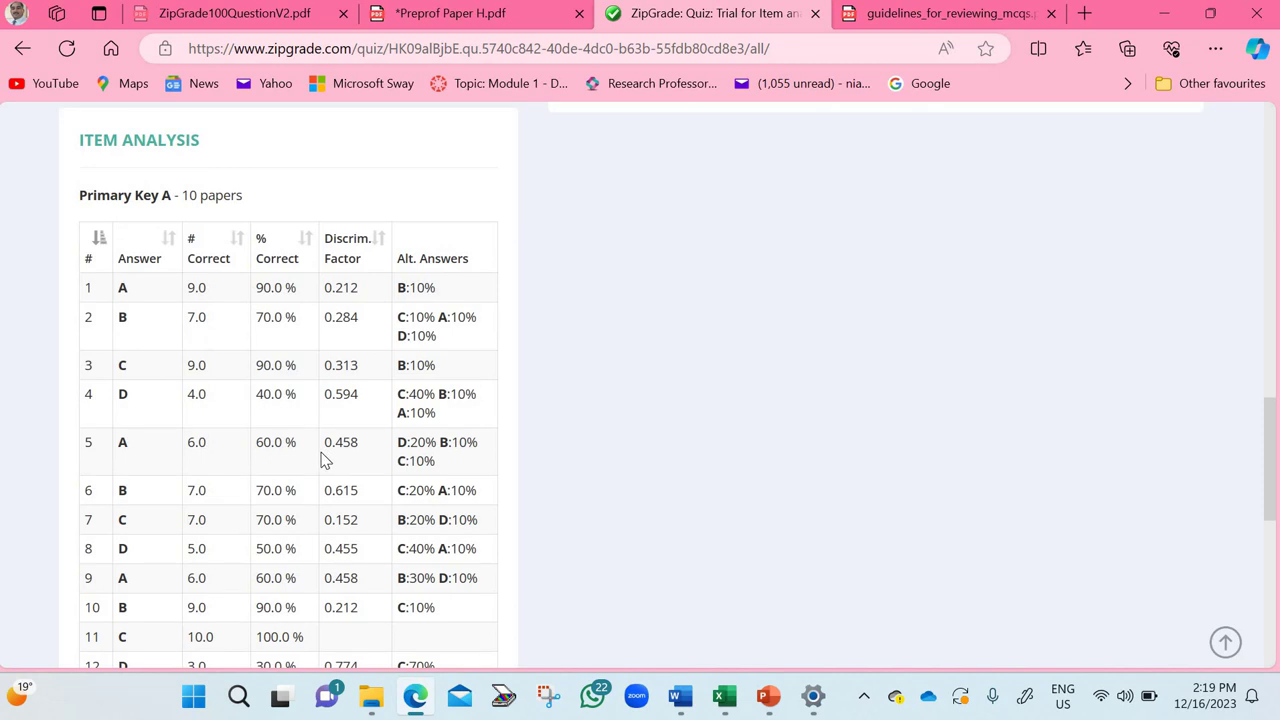
{"action": "scroll", "coordinate": [322, 459], "scroll_direction": "down", "scroll_amount": 1}
- Switch to Excel and view the exported quiz item analysis data and the Input 2 sheet of the Item Analysis Software workbook
{"action": "mouse_move", "coordinate": [725, 697]}
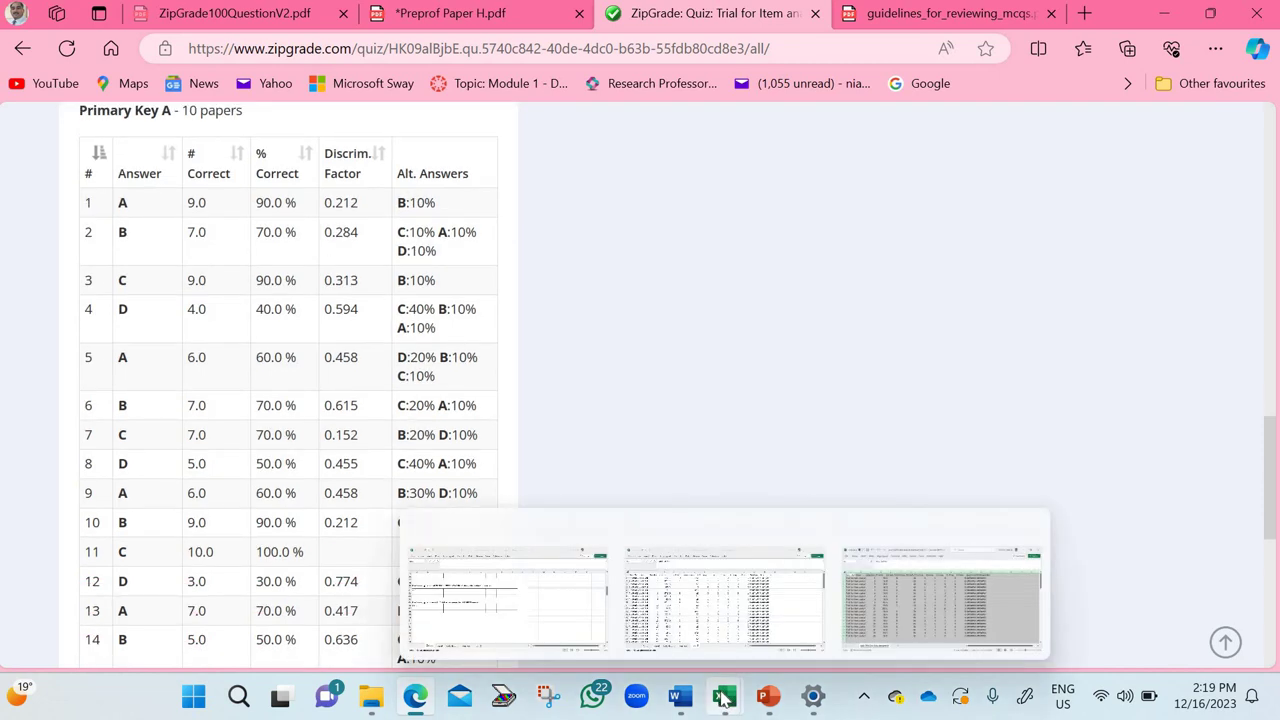
{"action": "left_click", "coordinate": [844, 572]}
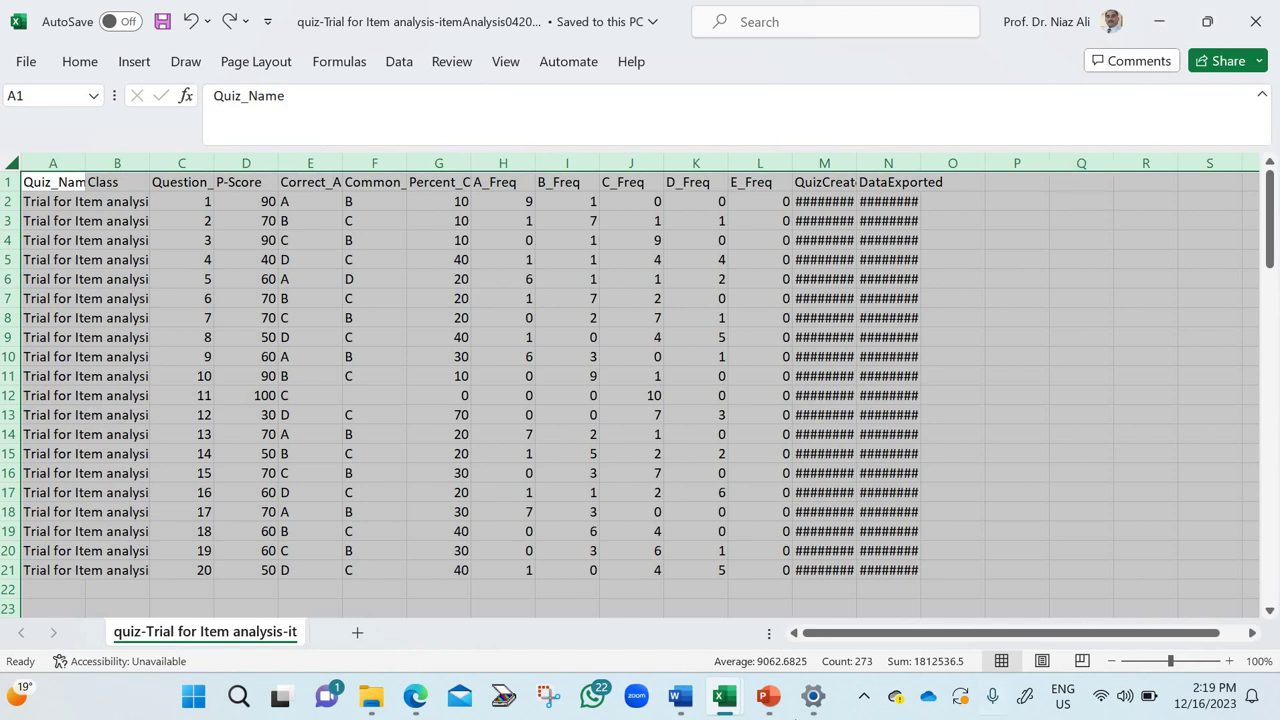
{"action": "mouse_move", "coordinate": [733, 706]}
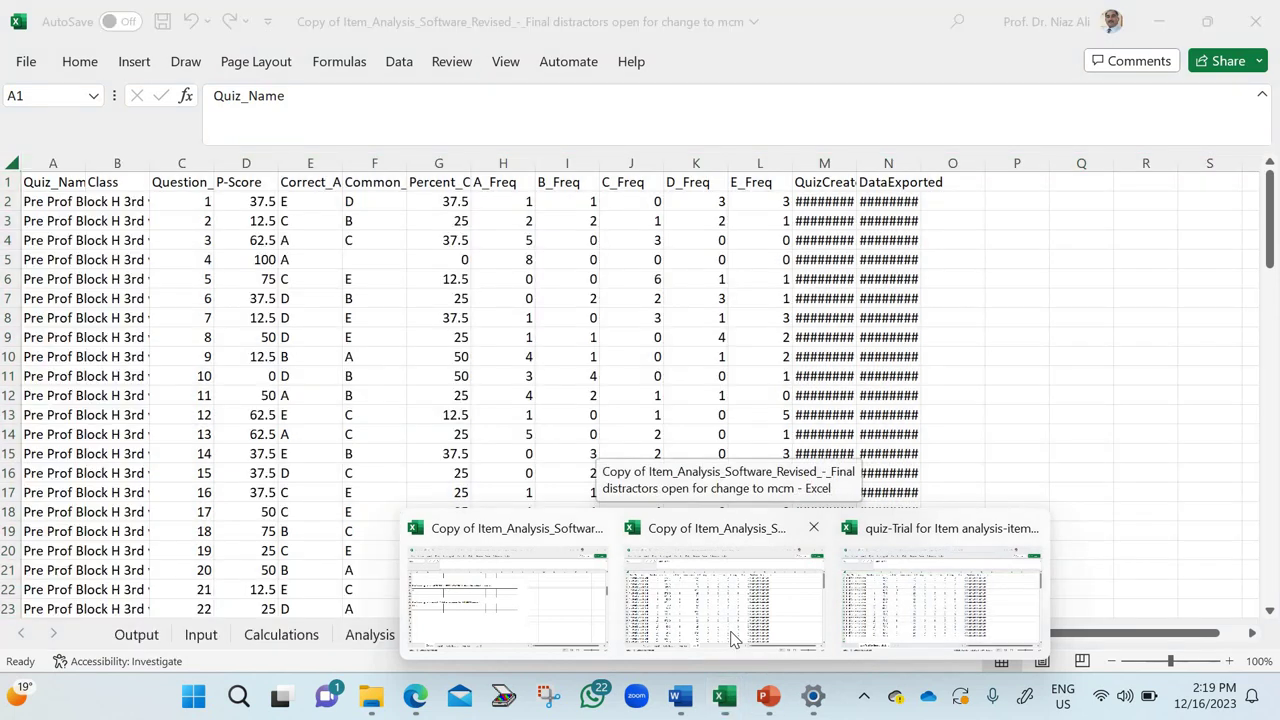
{"action": "left_click", "coordinate": [729, 640]}
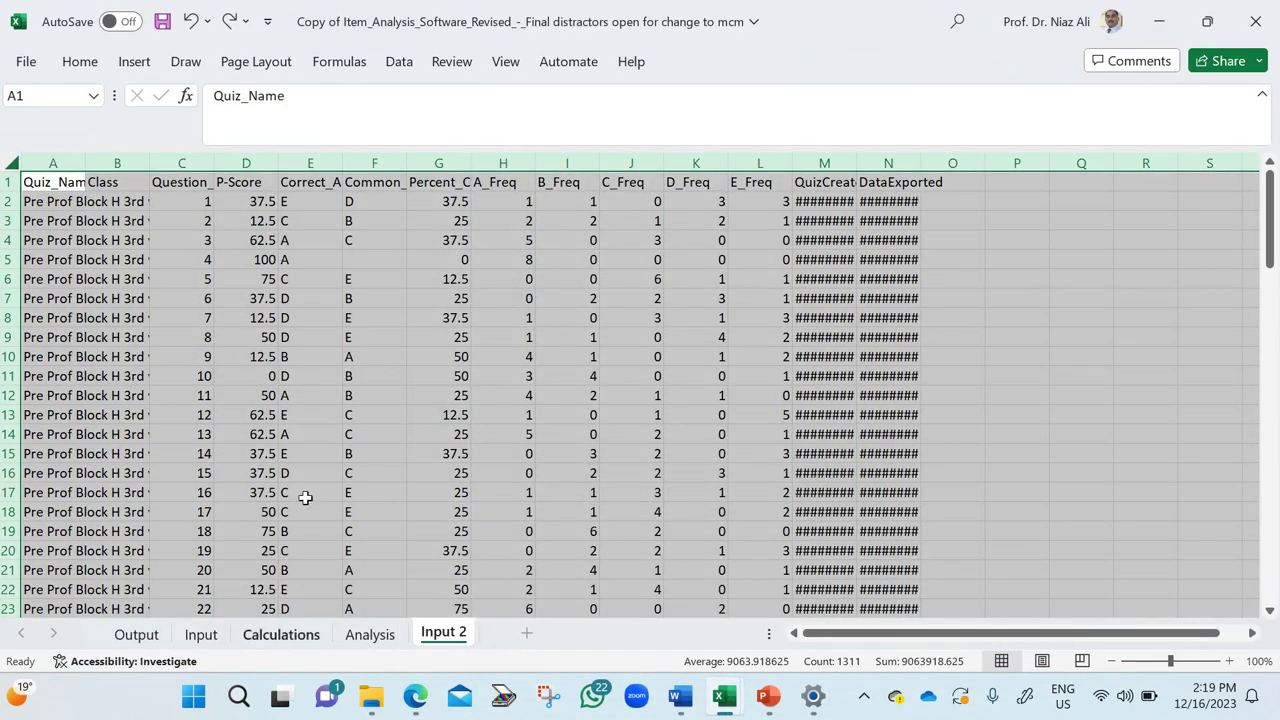
{"action": "scroll", "coordinate": [311, 487], "scroll_direction": "down", "scroll_amount": 15}
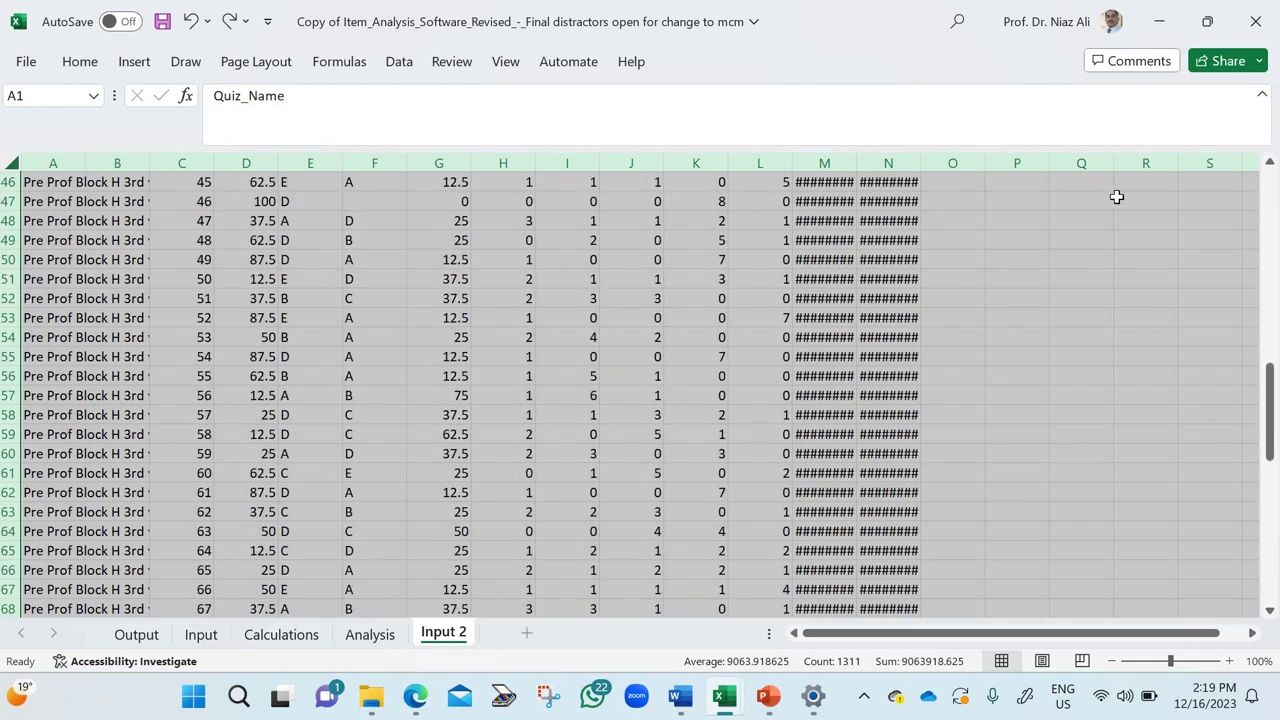
{"action": "left_click", "coordinate": [1164, 20]}
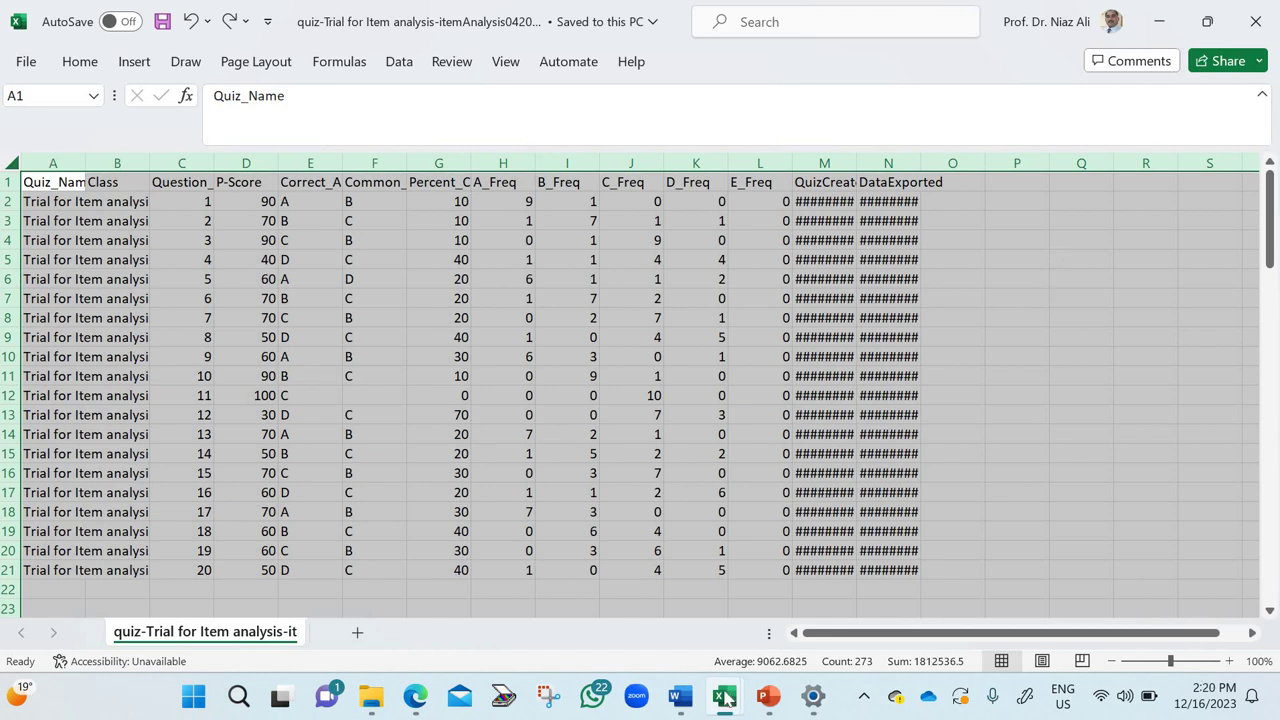
- Bring up the duplicate Item Analysis Software workbook and review the item analysis report on its Output sheet
{"action": "mouse_move", "coordinate": [725, 697]}
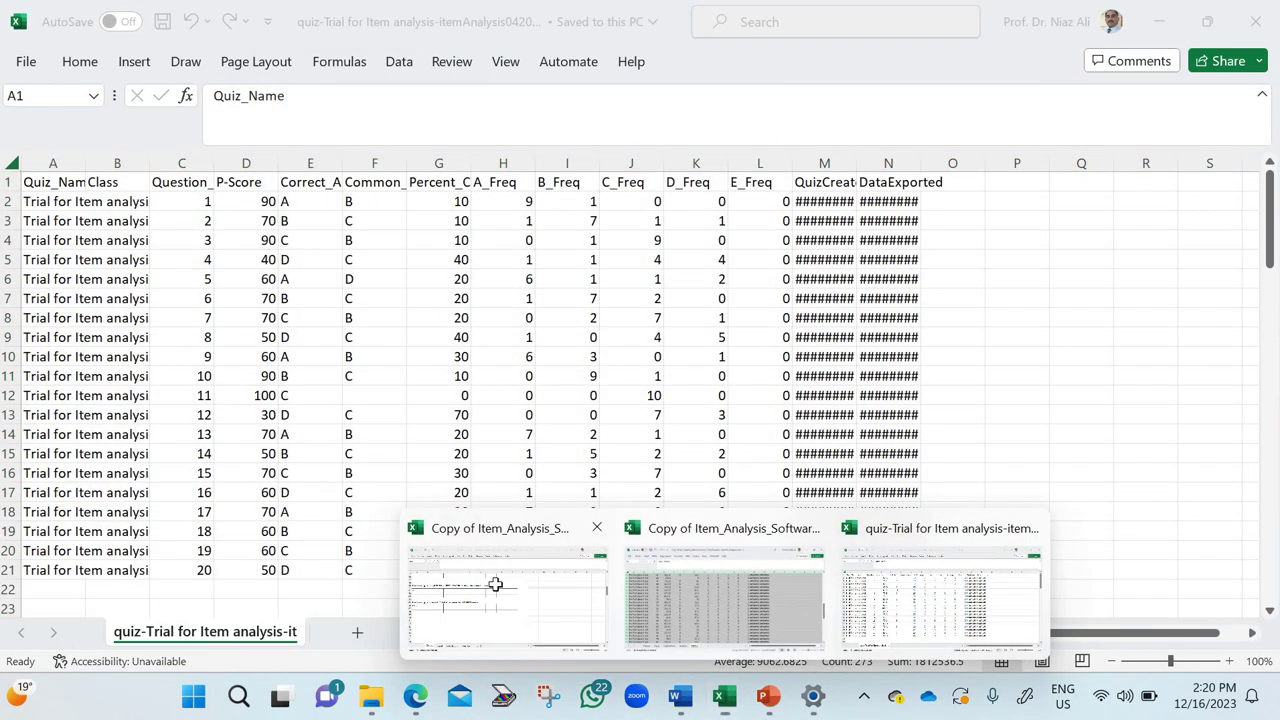
{"action": "left_click", "coordinate": [558, 627]}
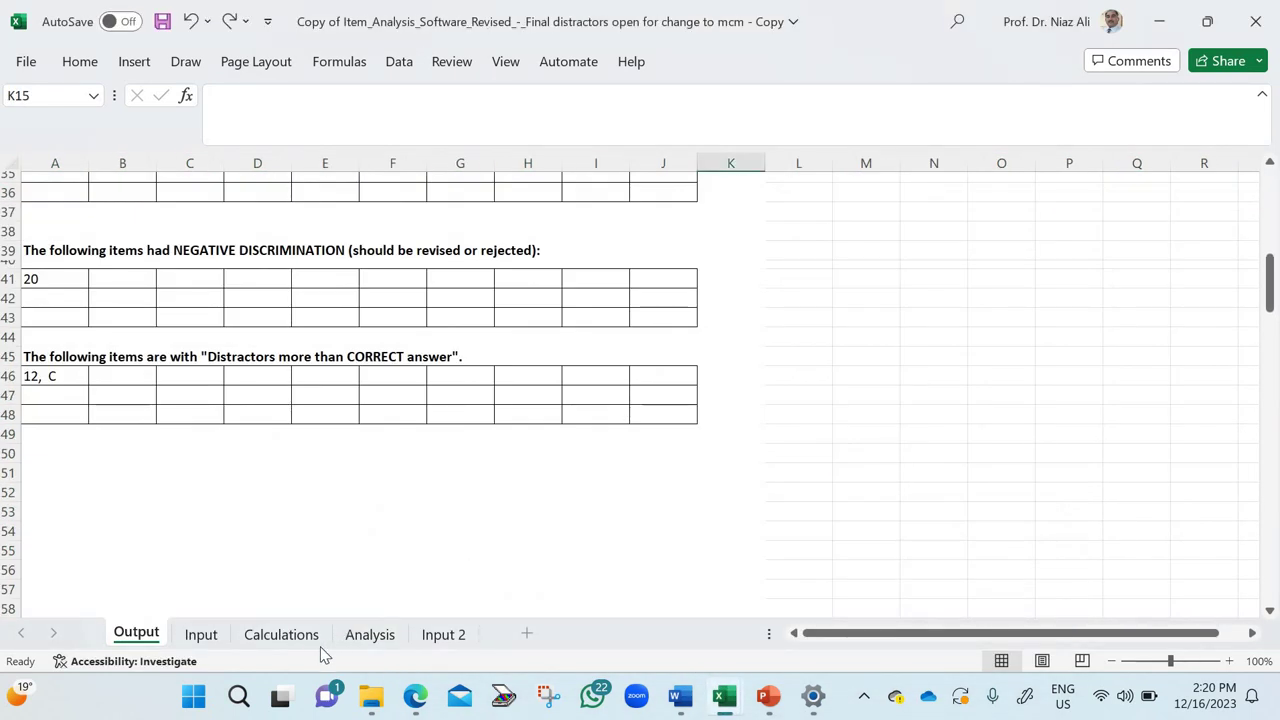
{"action": "scroll", "coordinate": [384, 468], "scroll_direction": "up", "scroll_amount": 4}
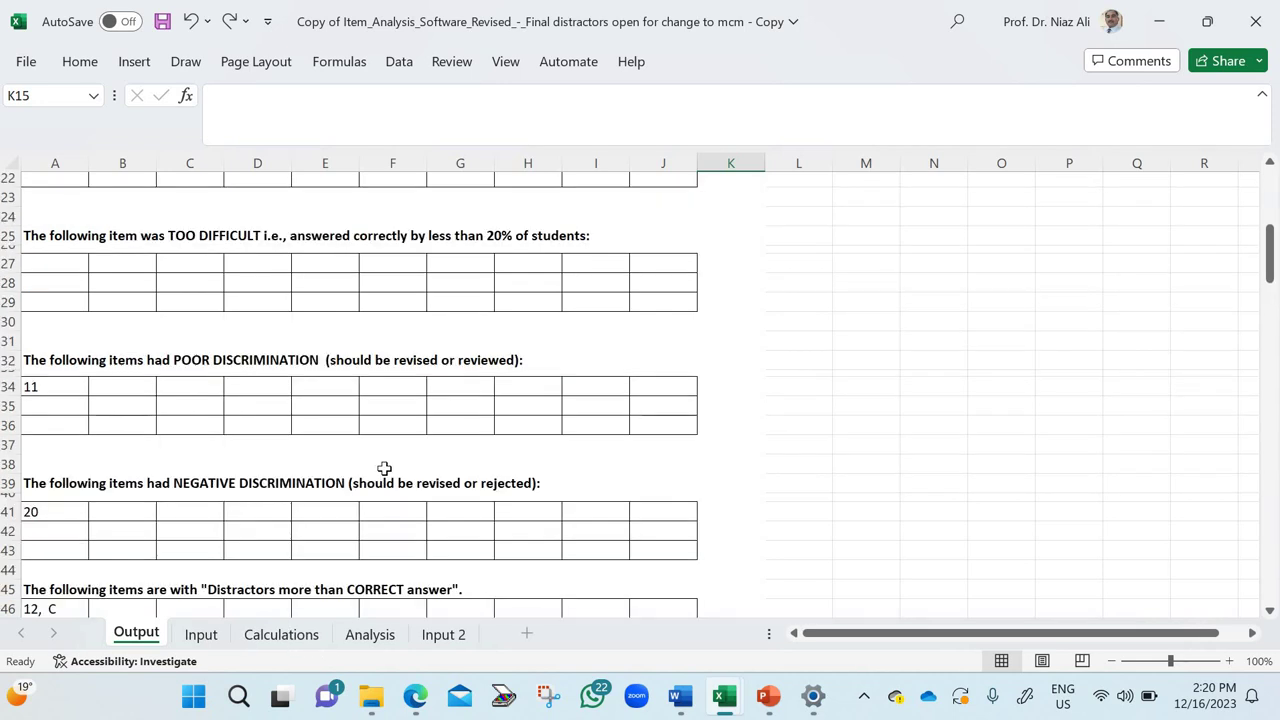
{"action": "scroll", "coordinate": [384, 468], "scroll_direction": "up", "scroll_amount": 6}
{"action": "scroll", "coordinate": [384, 468], "scroll_direction": "up", "scroll_amount": 2}
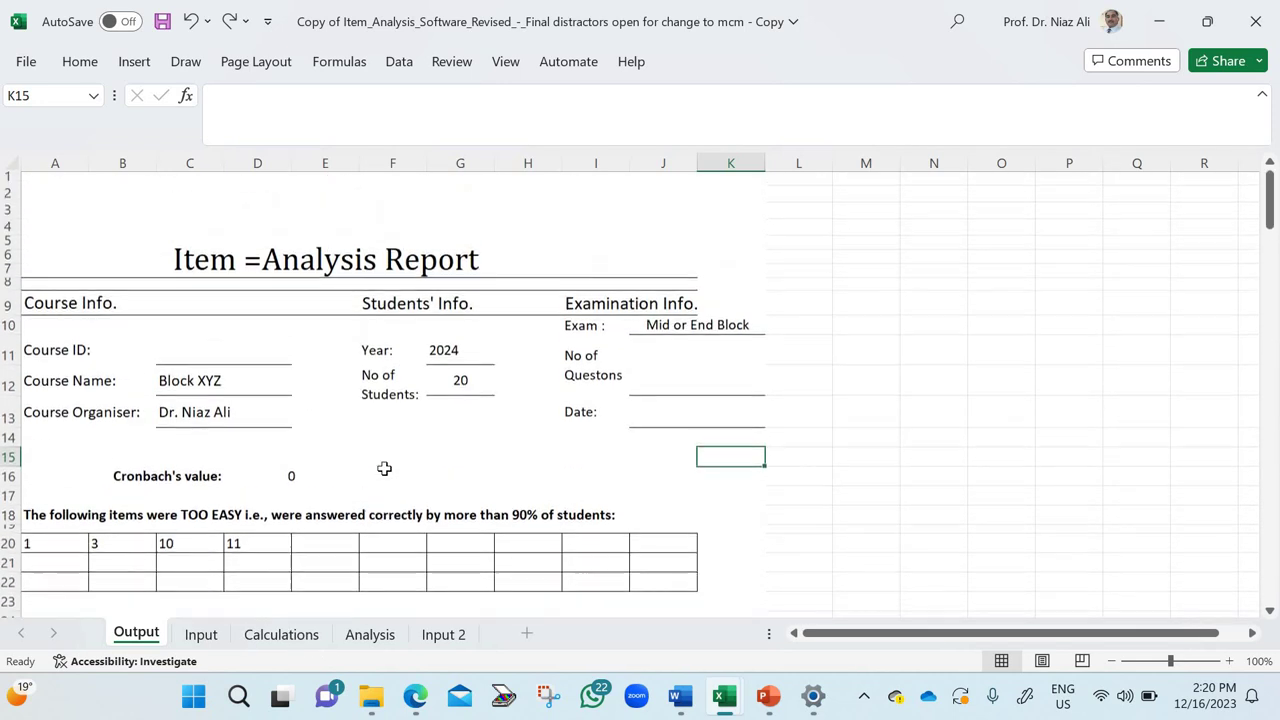
{"action": "scroll", "coordinate": [403, 360], "scroll_direction": "down", "scroll_amount": 4}
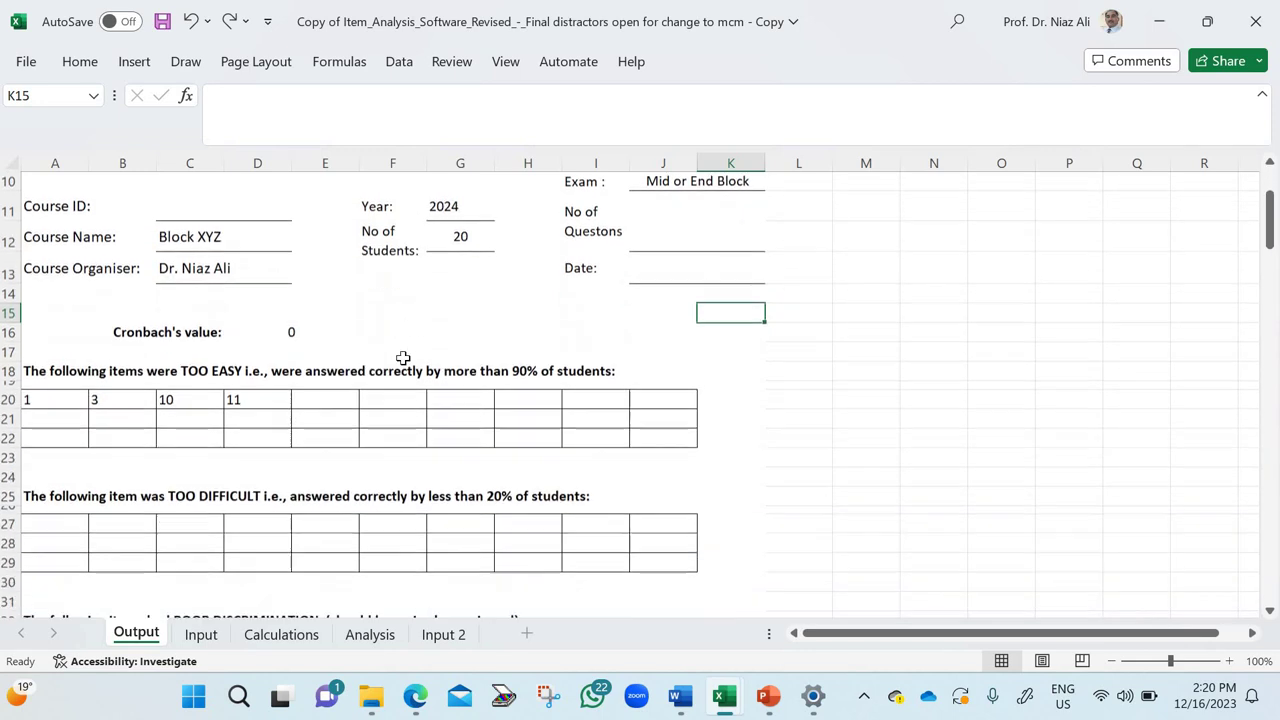
{"action": "scroll", "coordinate": [131, 266], "scroll_direction": "up", "scroll_amount": 2}
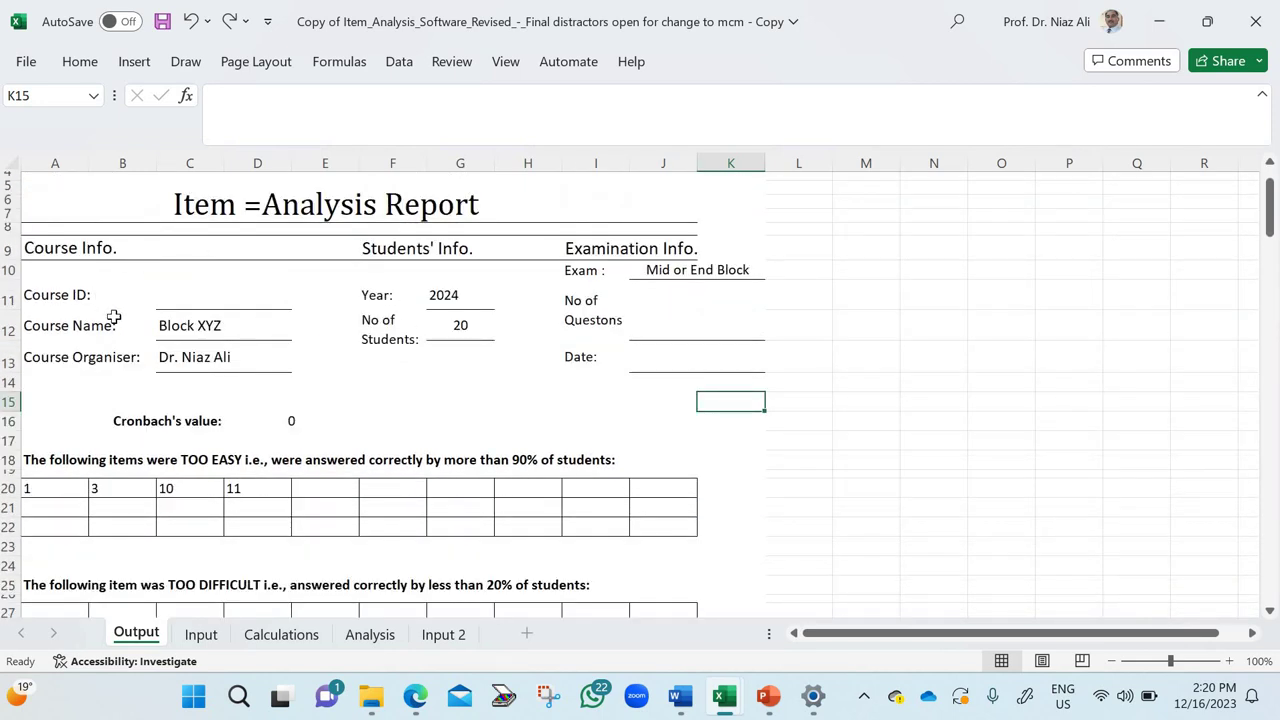
- Enter CVS 312 as the report's Course ID and shorten the Exam entry to End Block
{"action": "left_click", "coordinate": [195, 302]}
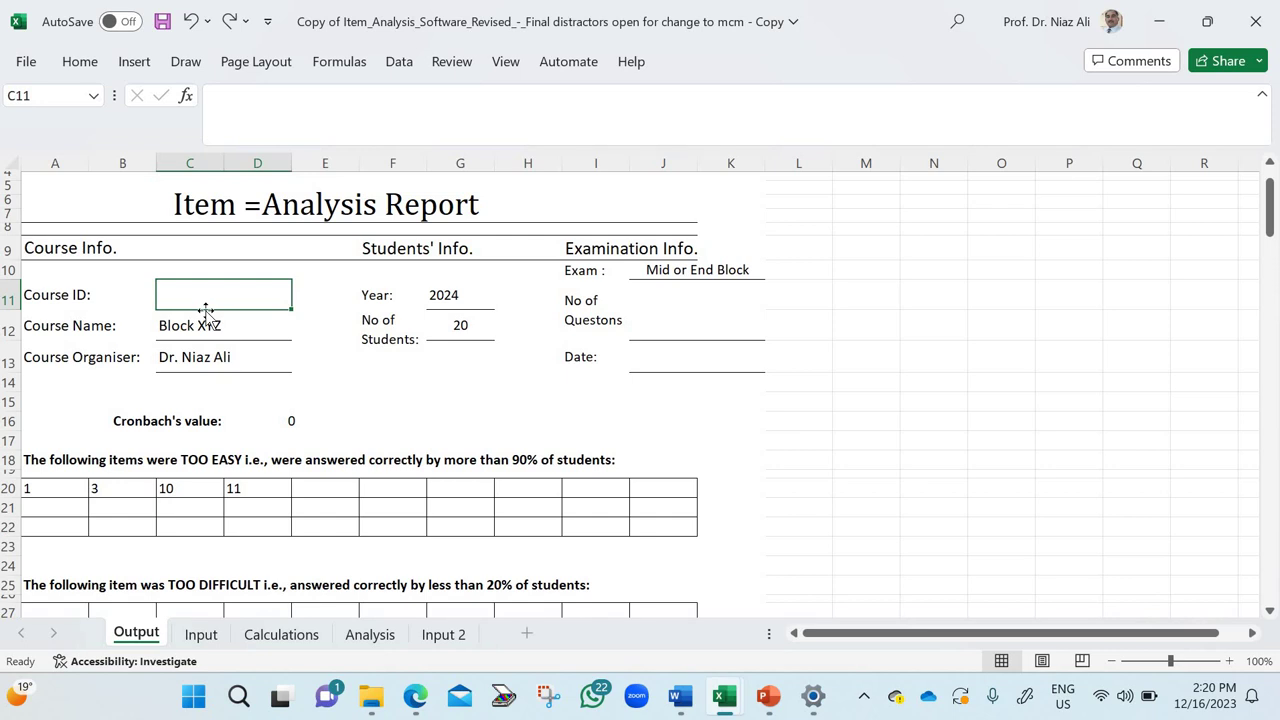
{"action": "type", "text": "CVS 312"}
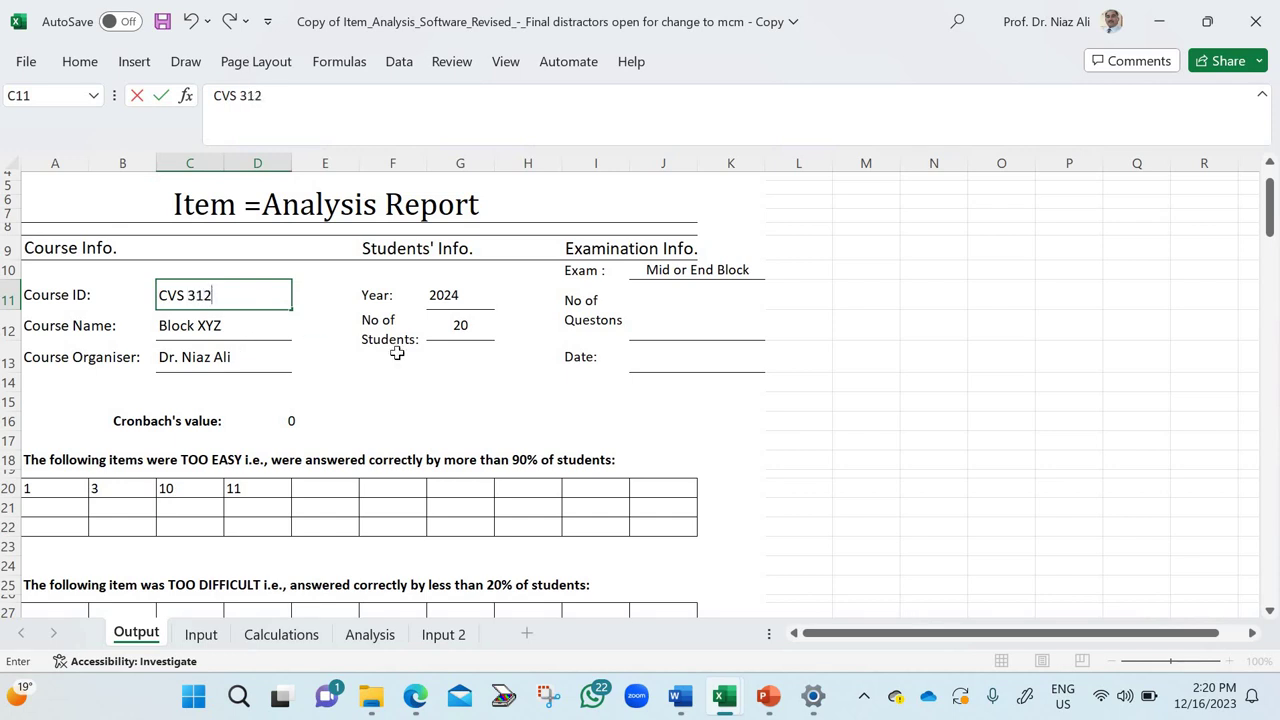
{"action": "left_click", "coordinate": [684, 272]}
{"action": "double_click", "coordinate": [689, 271]}
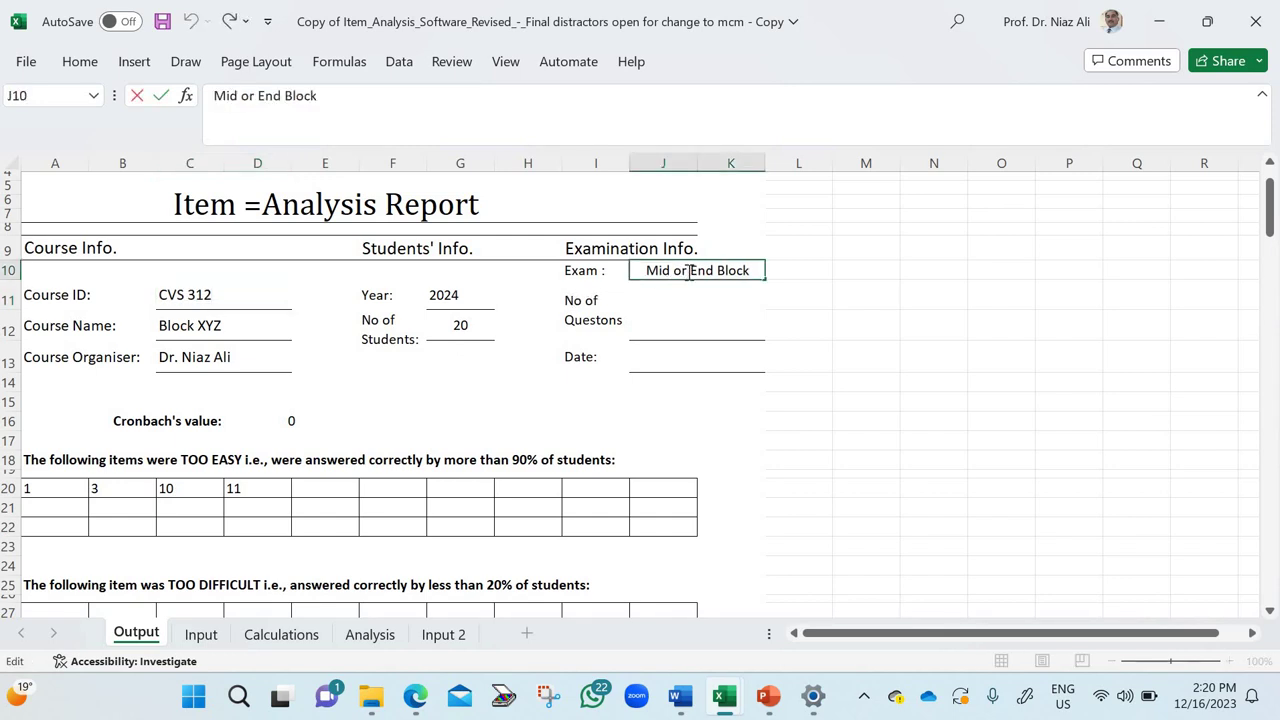
{"action": "key", "text": "BackSpace"}
{"action": "key", "text": "BackSpace"}
{"action": "key", "text": "BackSpace"}
{"action": "key", "text": "BackSpace"}
{"action": "key", "text": "BackSpace"}
{"action": "key", "text": "BackSpace"}
{"action": "key", "text": "BackSpace"}
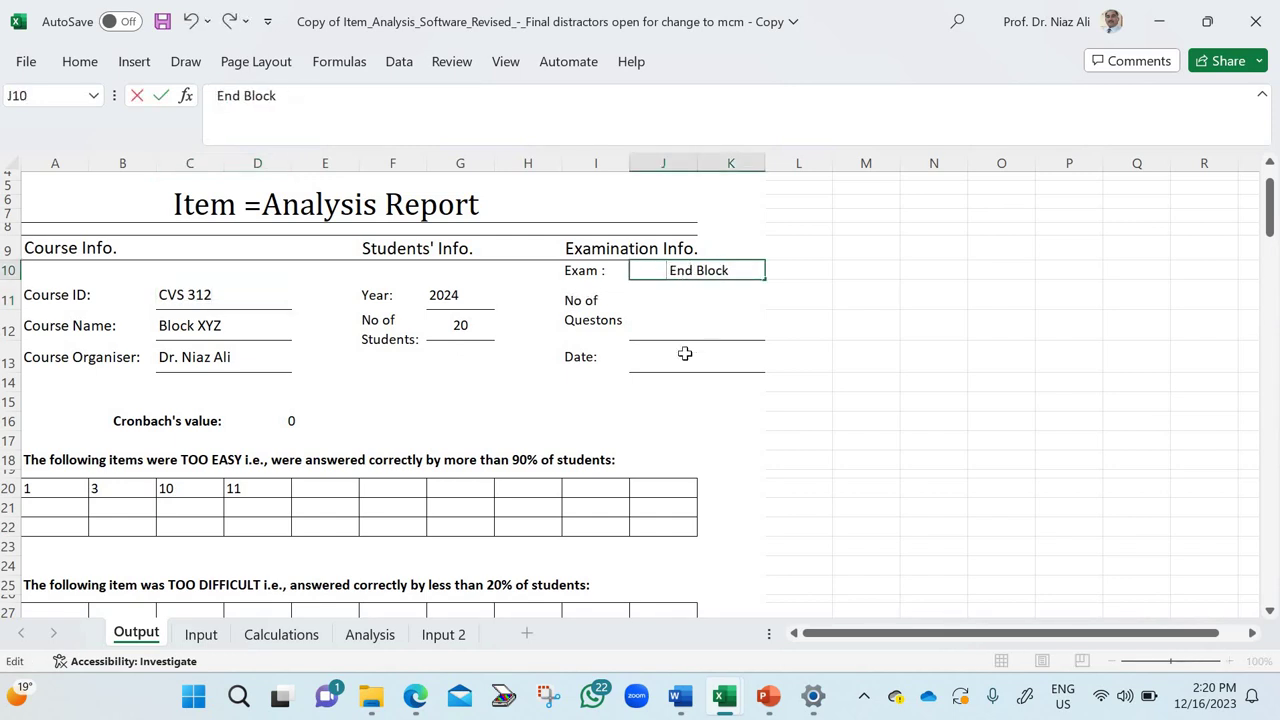
- Set the report's number of questions to 20 and its number of students to 10
{"action": "left_click", "coordinate": [667, 317]}
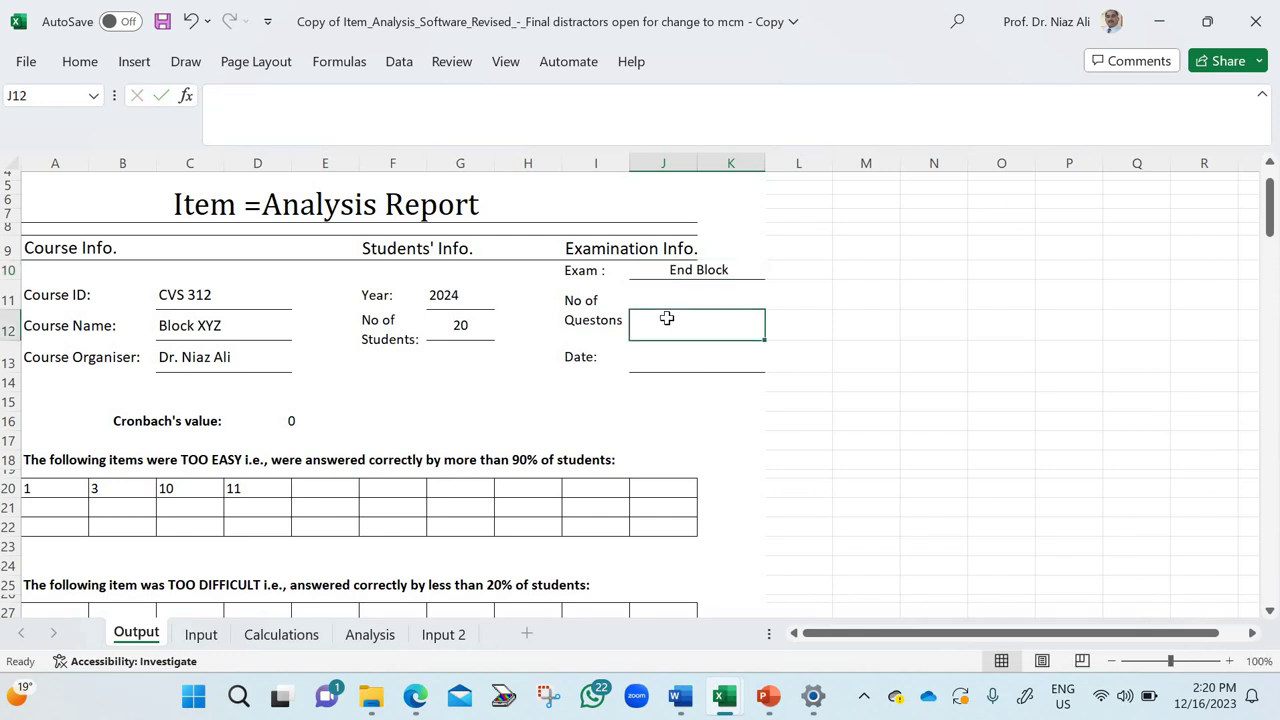
{"action": "type", "text": "20"}
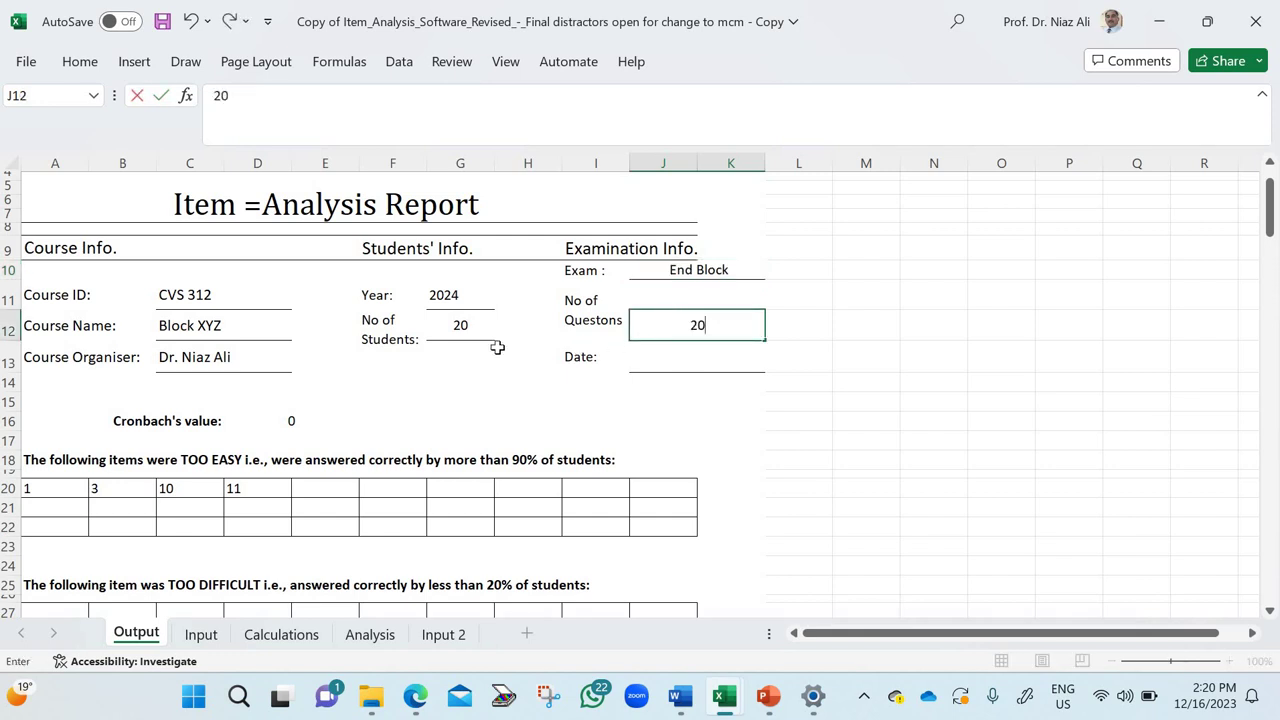
{"action": "left_click", "coordinate": [461, 323]}
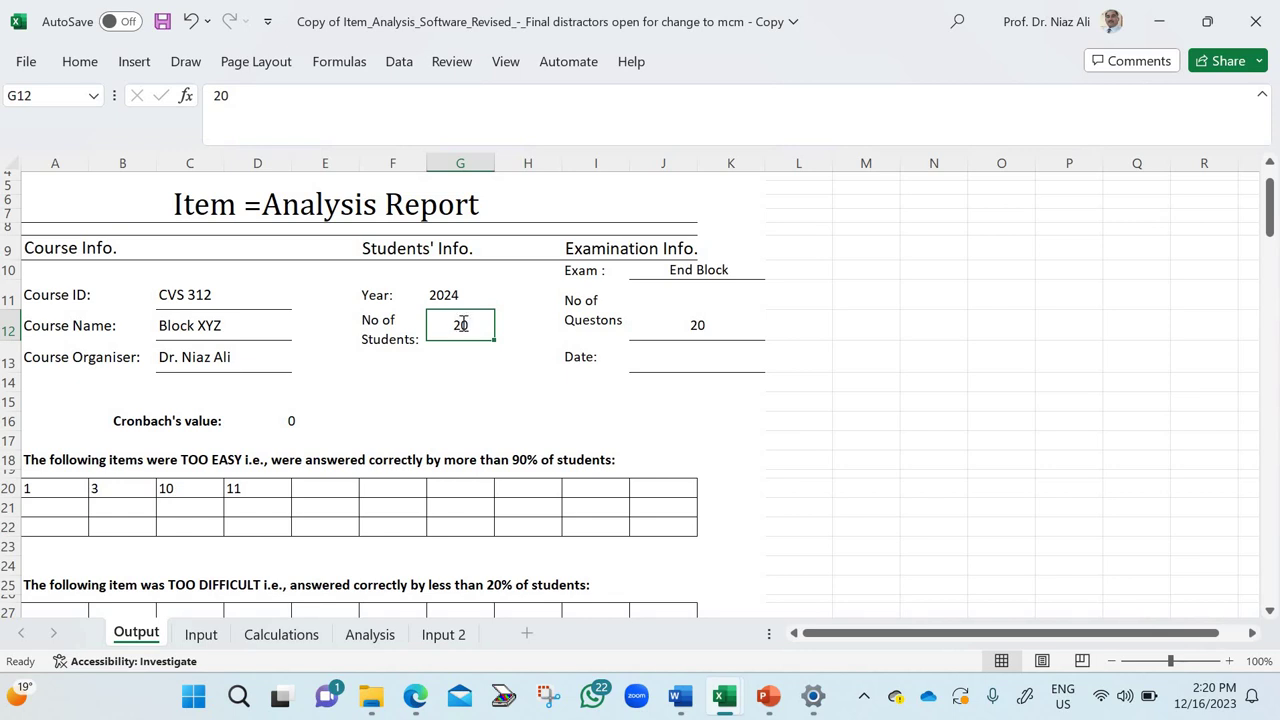
{"action": "type", "text": "1"}
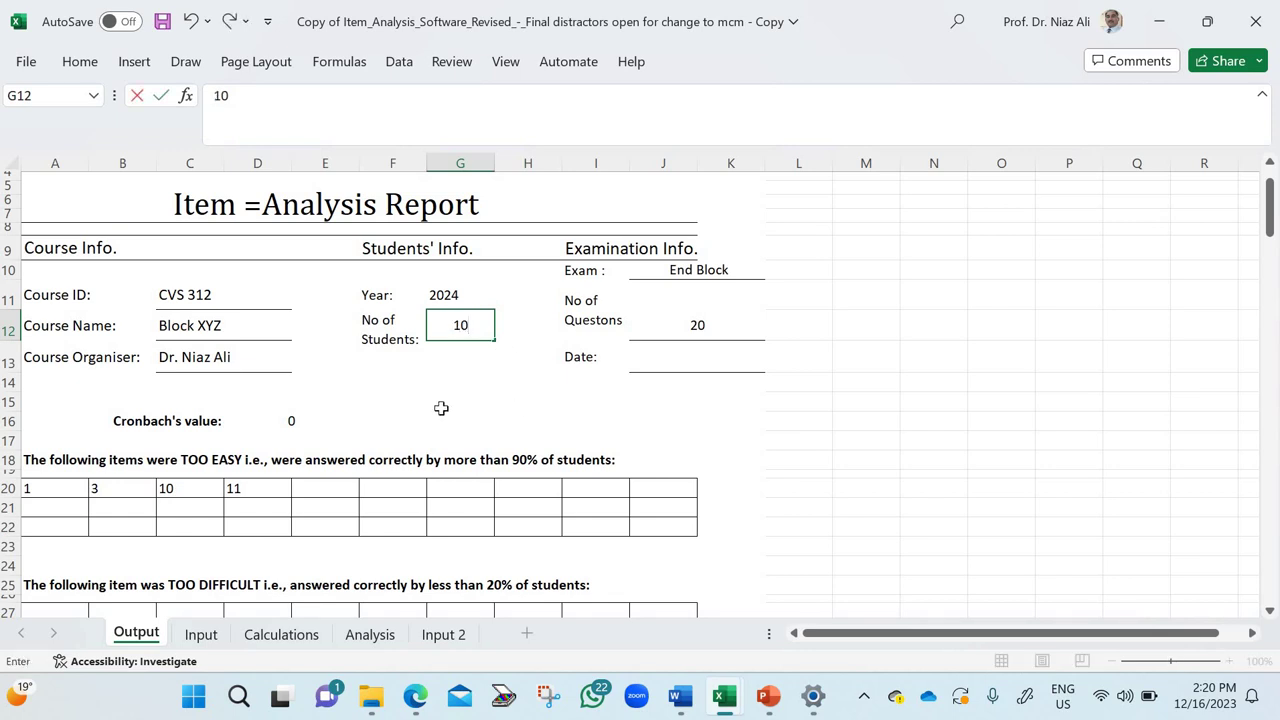
- Finish entering 10 as the number of students in the report header
{"action": "type", "text": "0"}
{"action": "left_click", "coordinate": [247, 369]}
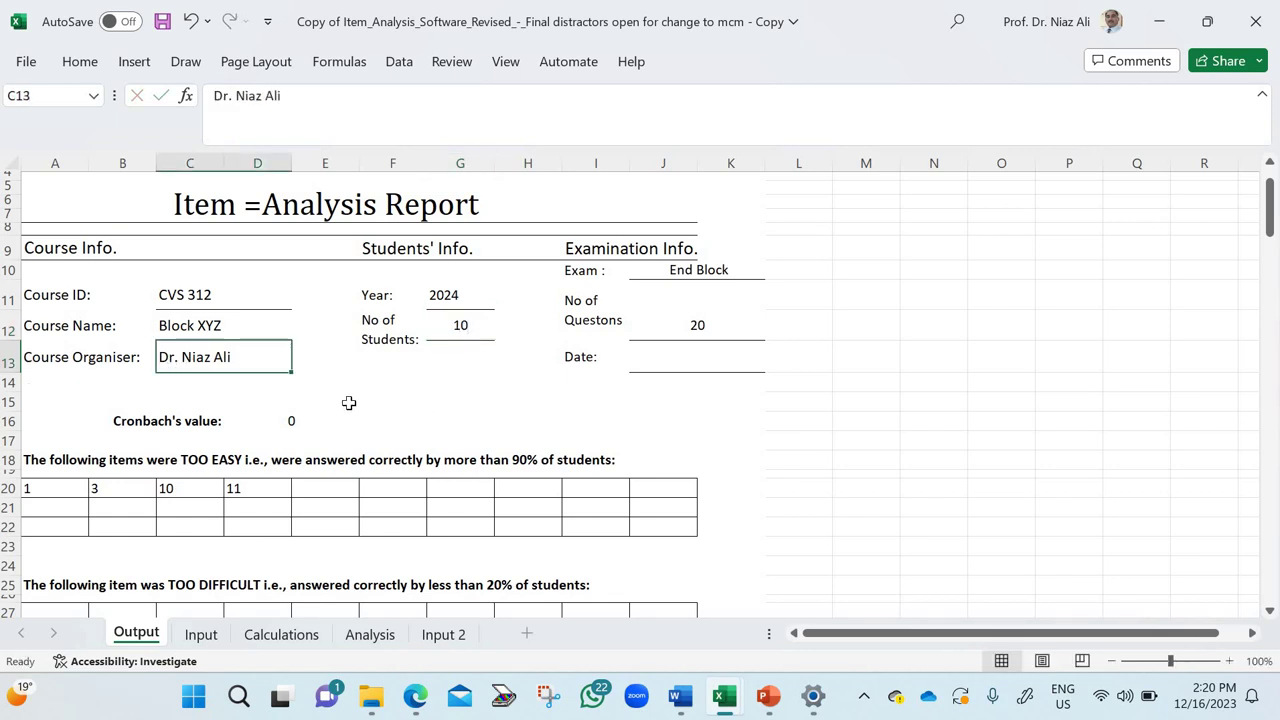
- Clear the Cronbach's value in the report
{"action": "scroll", "coordinate": [300, 380], "scroll_direction": "down", "scroll_amount": 1}
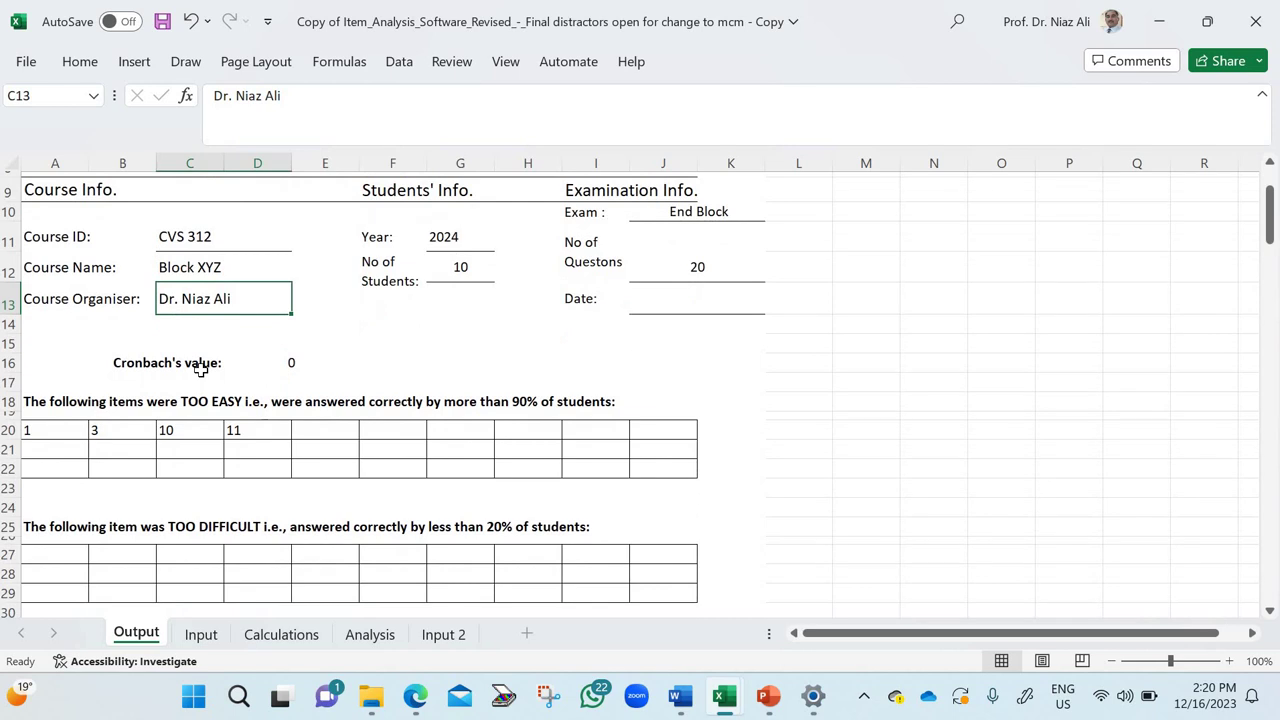
{"action": "left_click", "coordinate": [292, 364]}
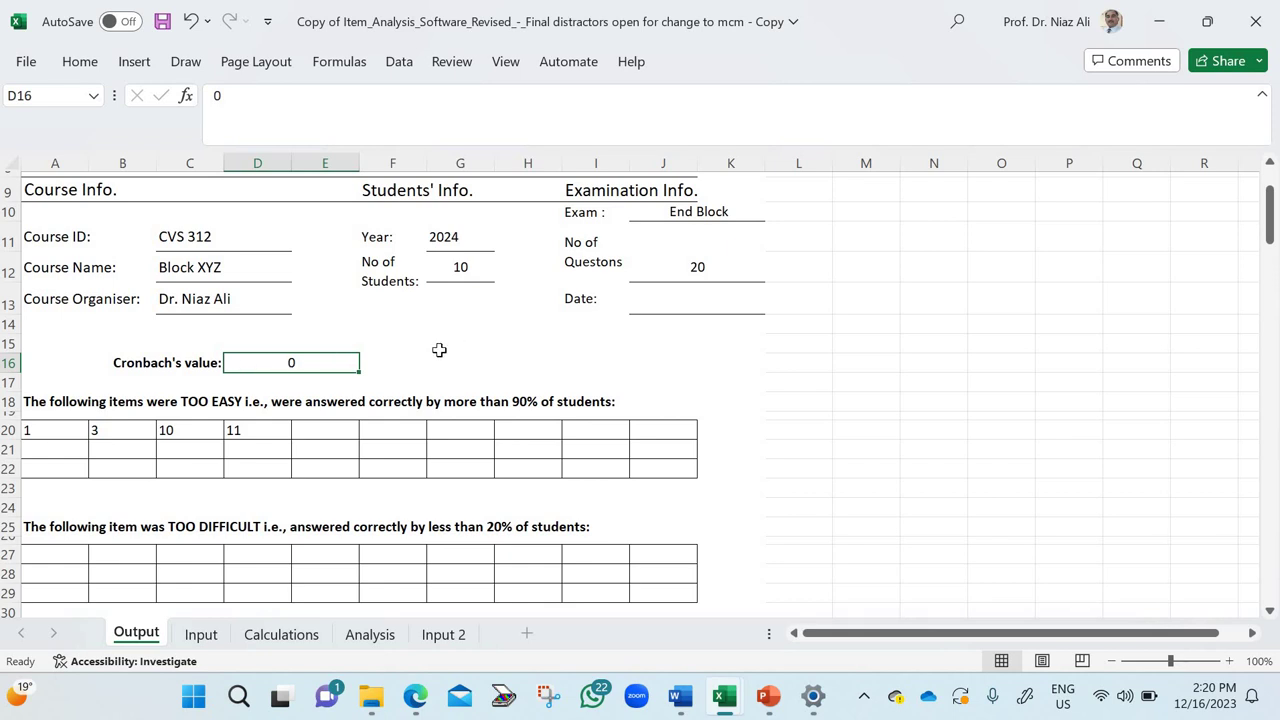
{"action": "scroll", "coordinate": [297, 250], "scroll_direction": "down", "scroll_amount": 2}
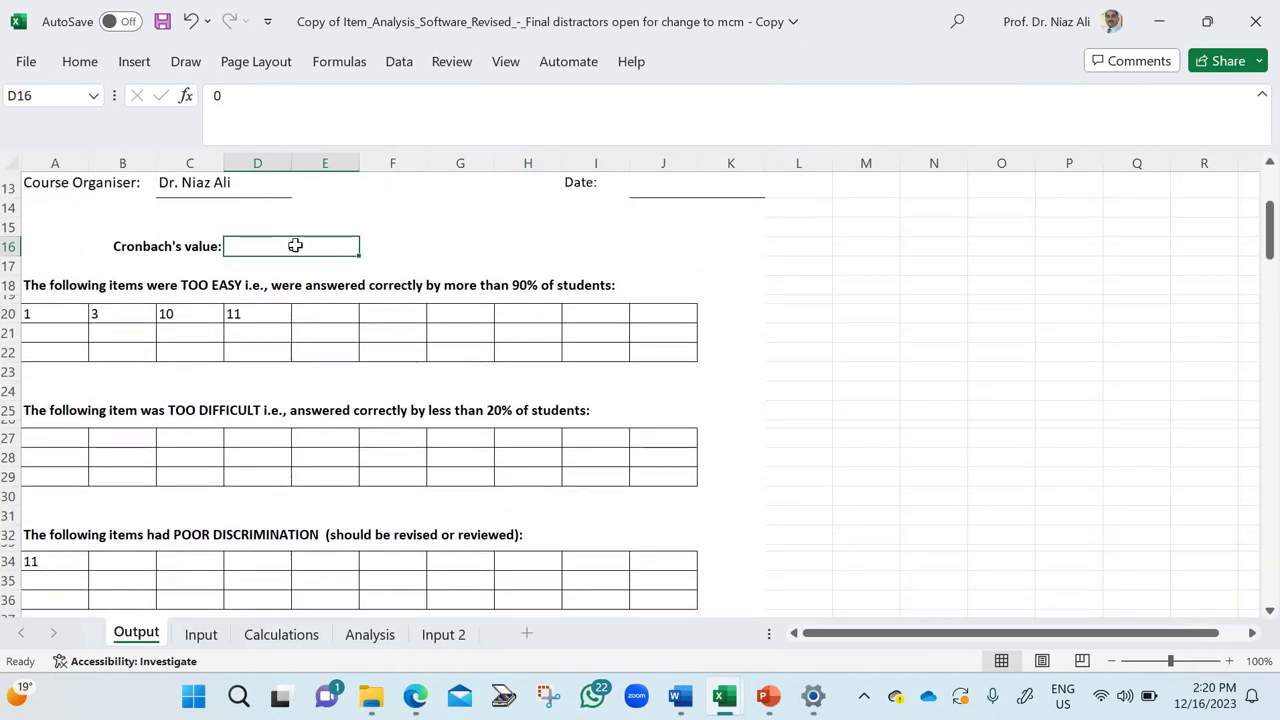
{"action": "key", "text": "BackSpace"}
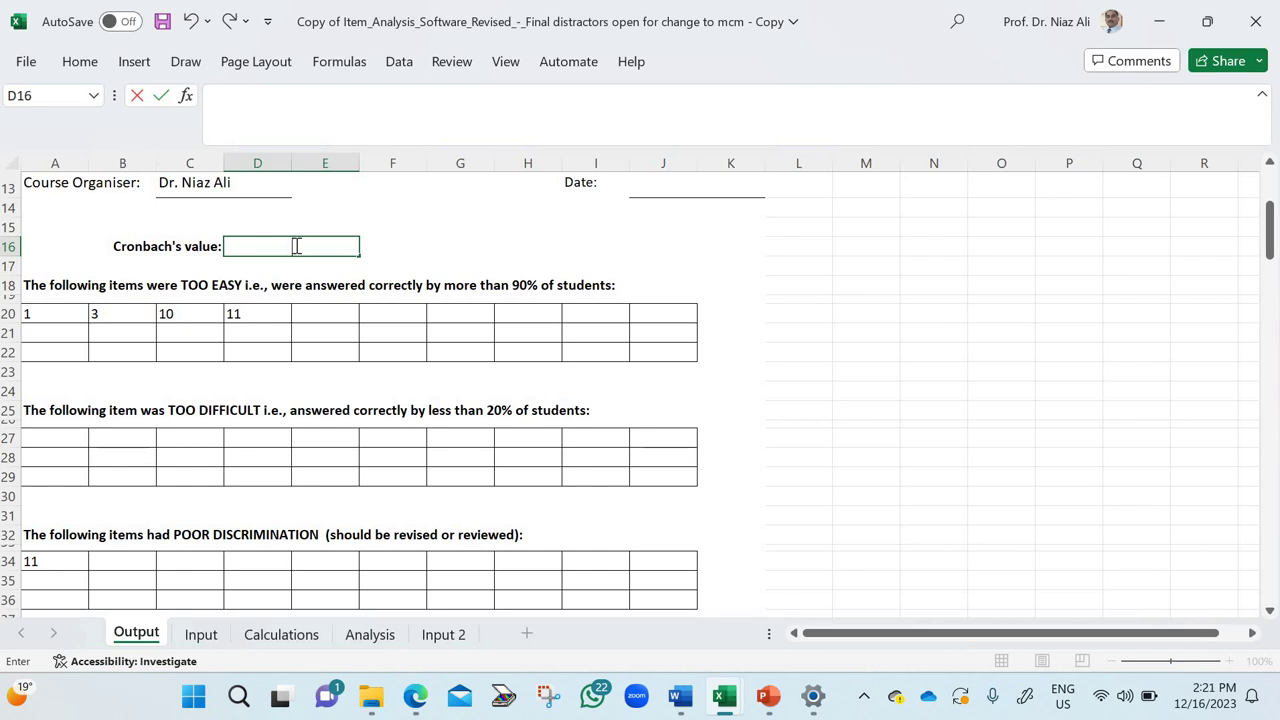
{"action": "type", "text": "0.96"}
{"action": "key", "text": "BackSpace"}
{"action": "left_click", "coordinate": [737, 371]}
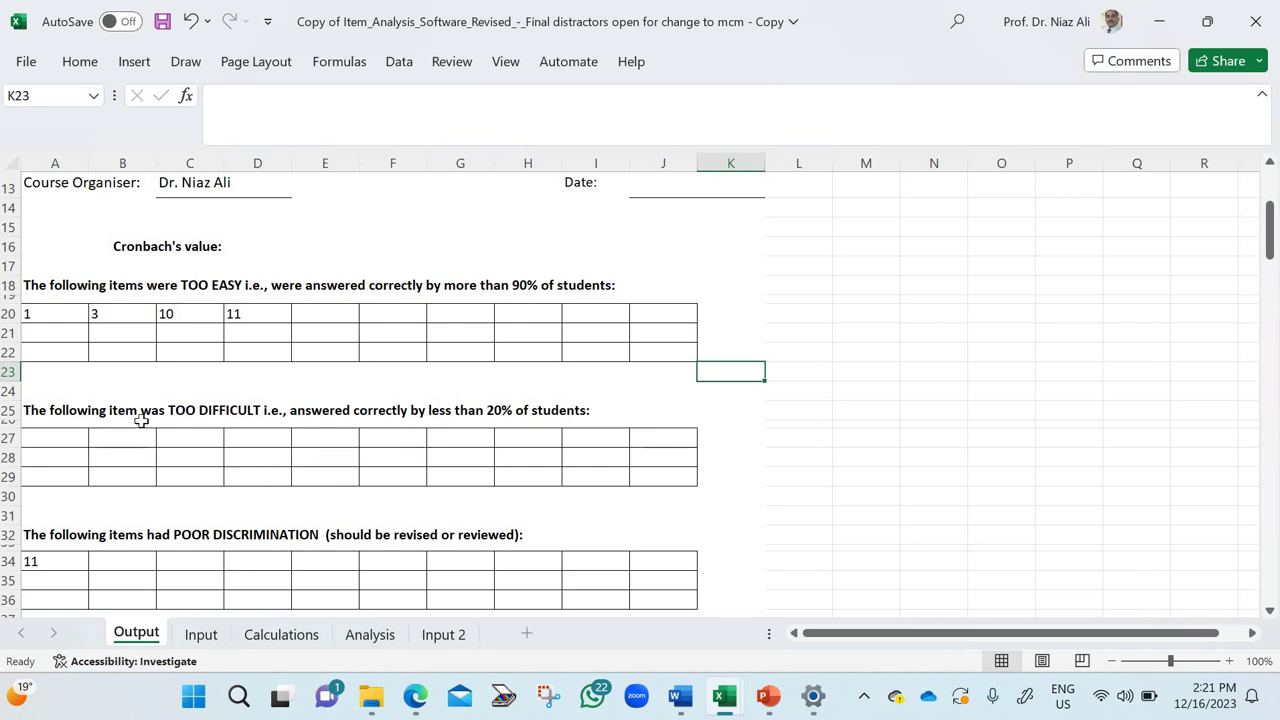
- Review the report's lists of too difficult, poor discrimination, negative discrimination and distractor items, including the header details
{"action": "scroll", "coordinate": [137, 420], "scroll_direction": "down", "scroll_amount": 2}
{"action": "scroll", "coordinate": [108, 394], "scroll_direction": "down", "scroll_amount": 1}
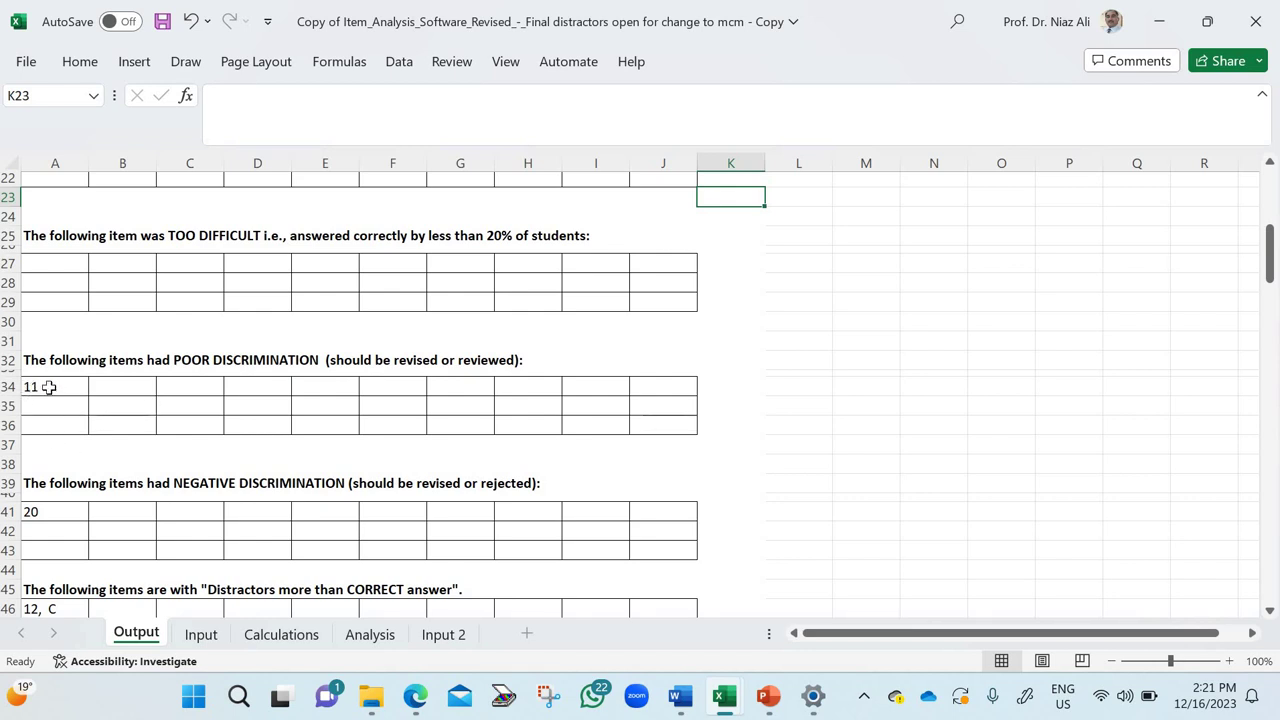
{"action": "scroll", "coordinate": [45, 390], "scroll_direction": "down", "scroll_amount": 3}
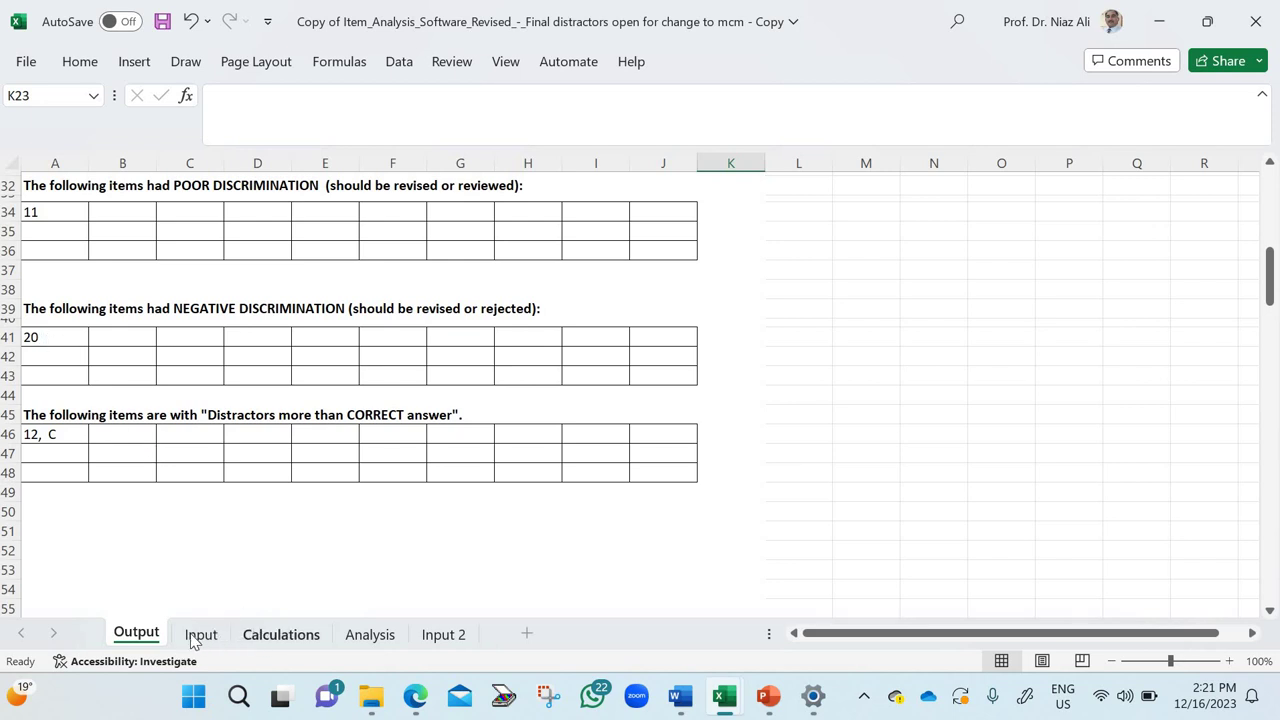
{"action": "scroll", "coordinate": [157, 606], "scroll_direction": "down", "scroll_amount": 2}
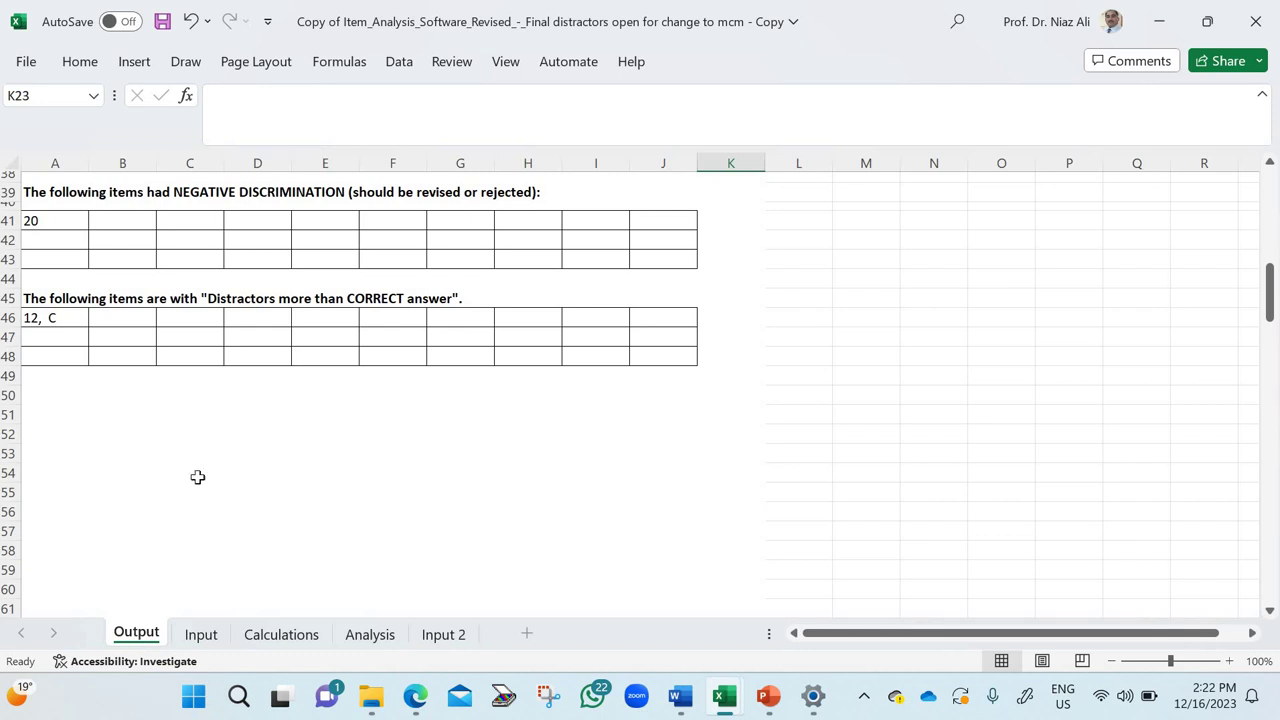
{"action": "scroll", "coordinate": [184, 445], "scroll_direction": "up", "scroll_amount": 12}
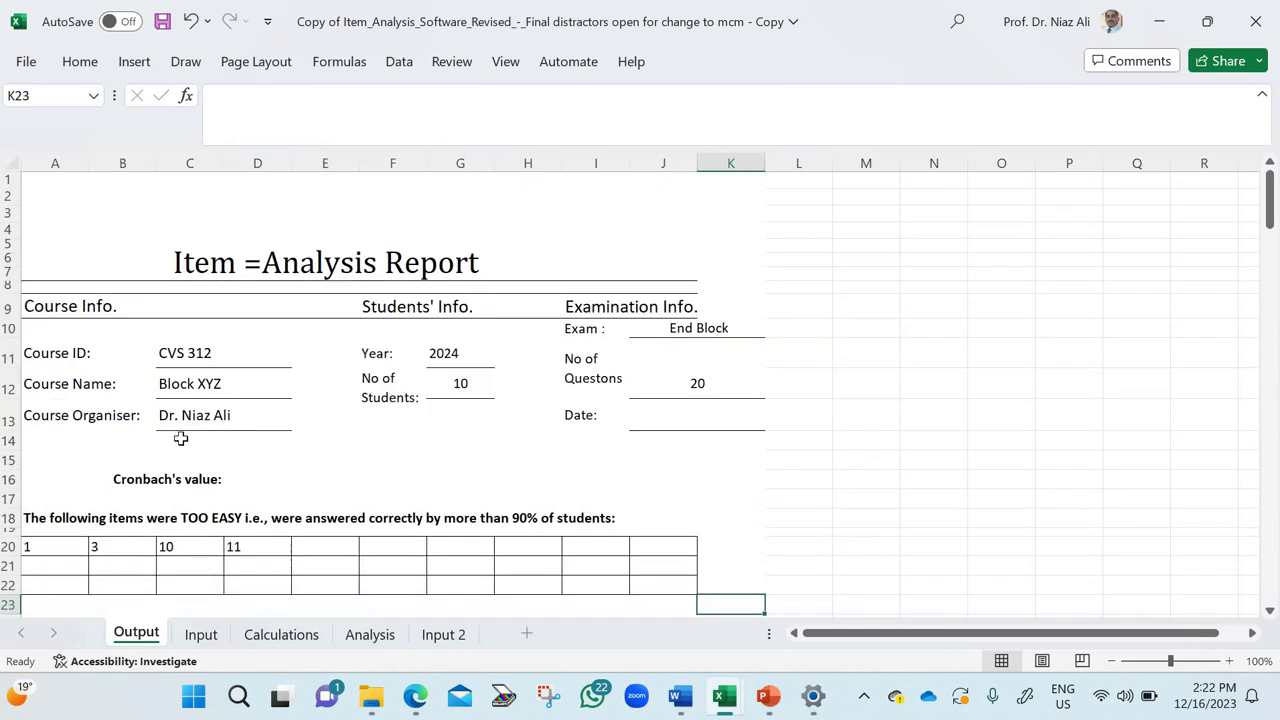
{"action": "scroll", "coordinate": [180, 438], "scroll_direction": "down", "scroll_amount": 11}
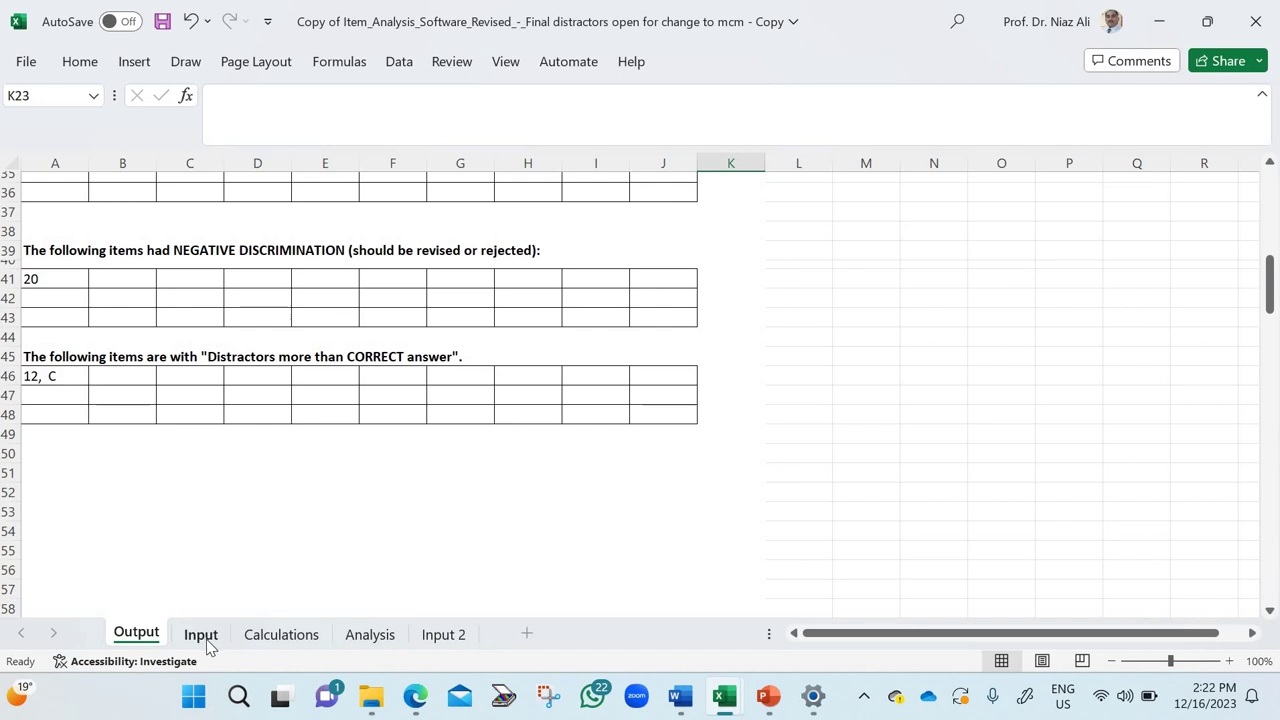
- Undo the clearing of the Cronbach's value on the Output sheet
{"action": "left_click", "coordinate": [203, 637]}
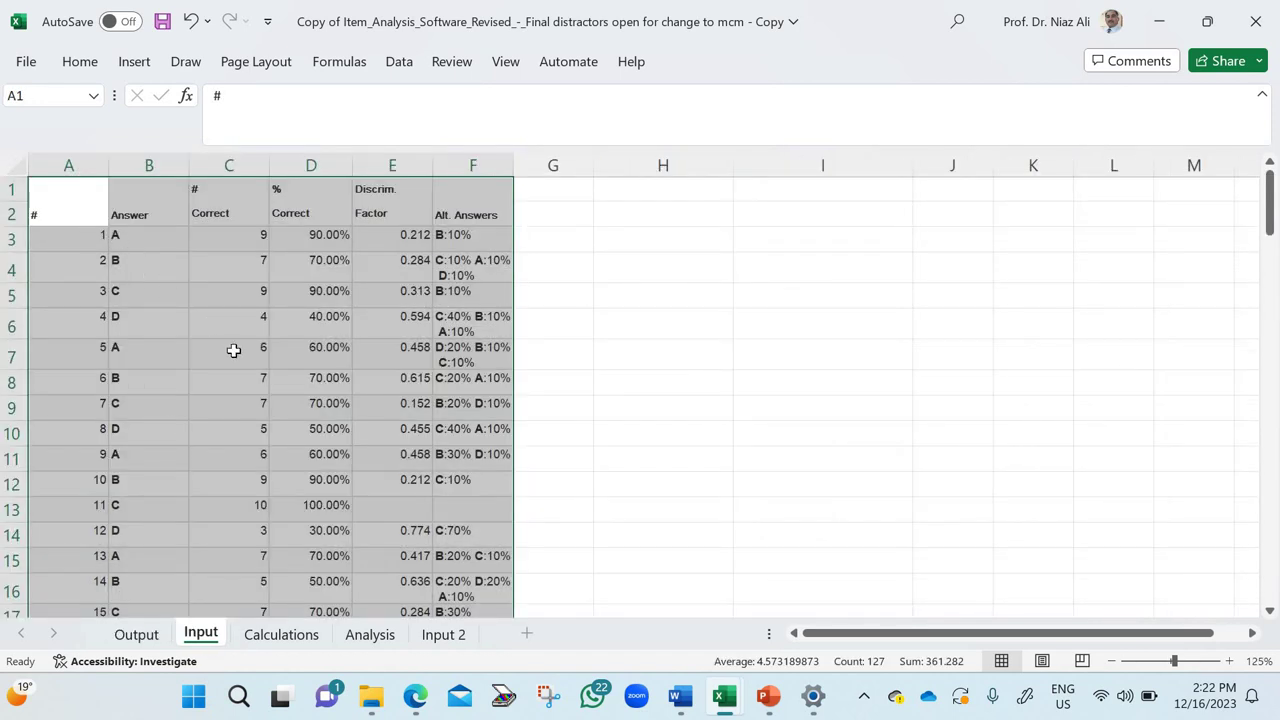
{"action": "key", "text": "ctrl+Page_Up"}
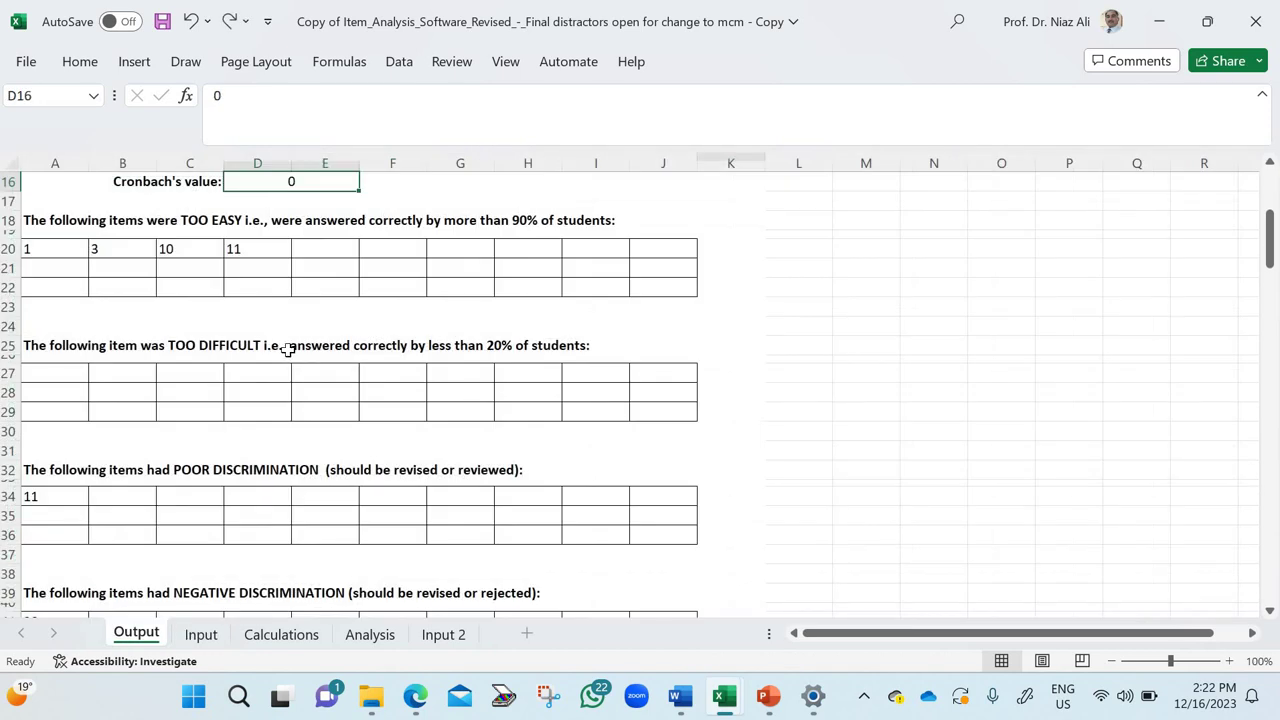
- Delete all existing data from the Input sheet
{"action": "left_click", "coordinate": [200, 634]}
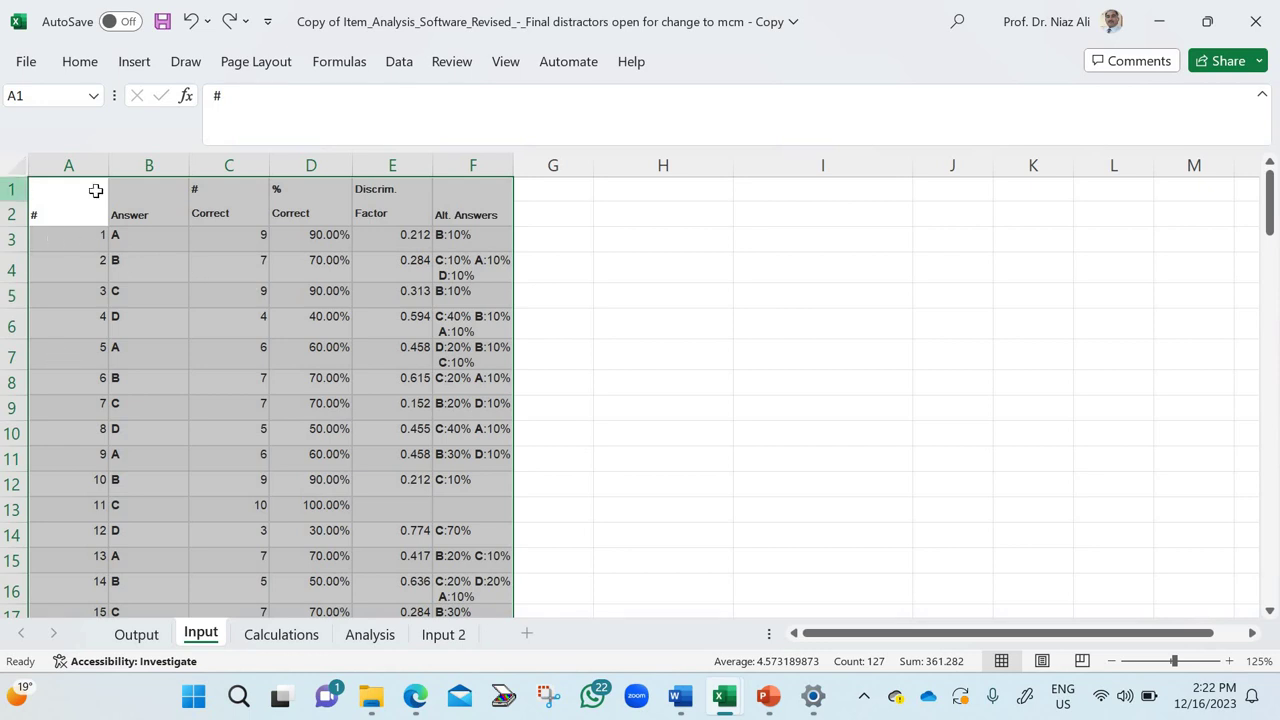
{"action": "left_click", "coordinate": [17, 167]}
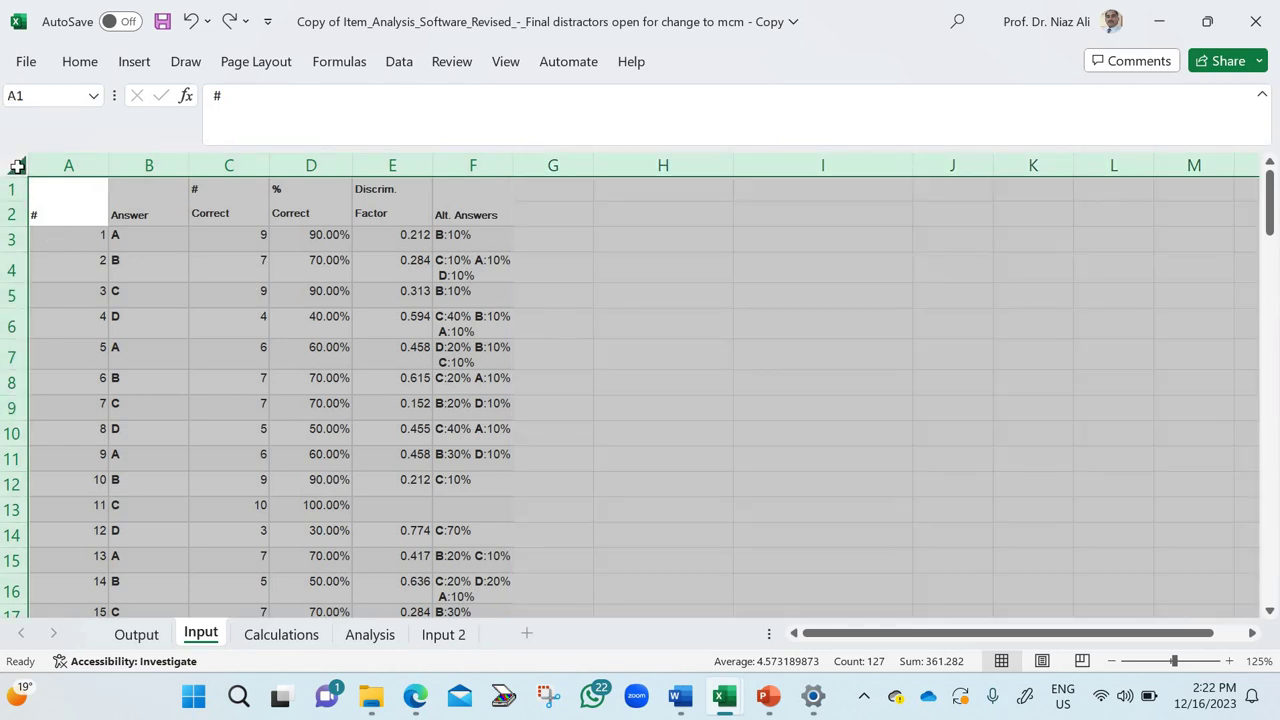
{"action": "key", "text": "Delete"}
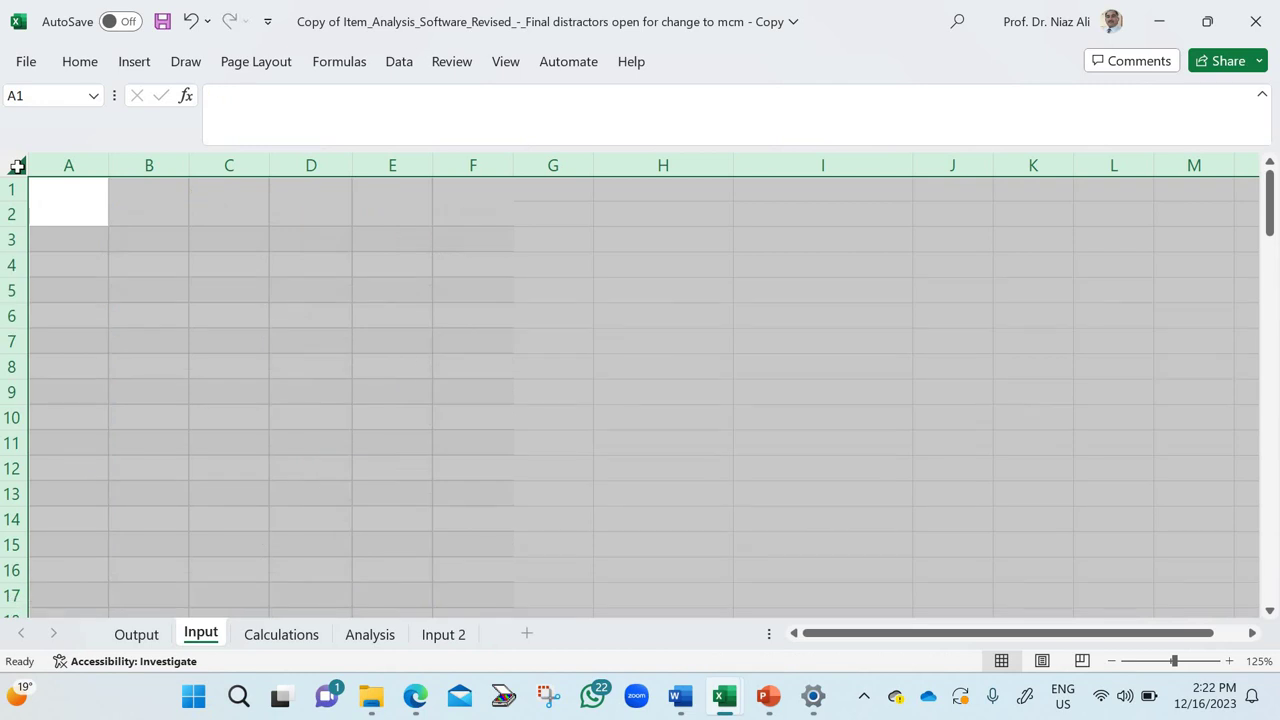
- Check the Output sheet's item lists and its Difficulty Index and Discriminatory index charts with the input data removed
{"action": "left_click", "coordinate": [136, 636]}
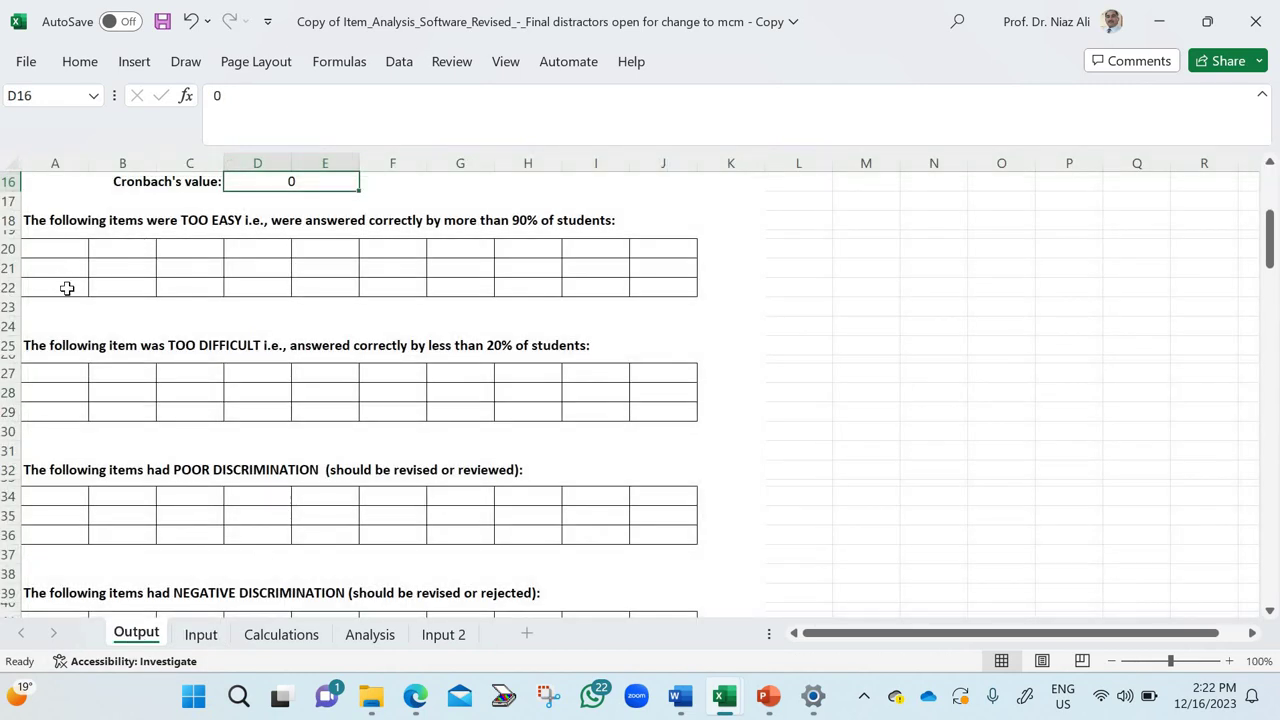
{"action": "scroll", "coordinate": [66, 288], "scroll_direction": "down", "scroll_amount": 9}
{"action": "scroll", "coordinate": [64, 292], "scroll_direction": "up", "scroll_amount": 7}
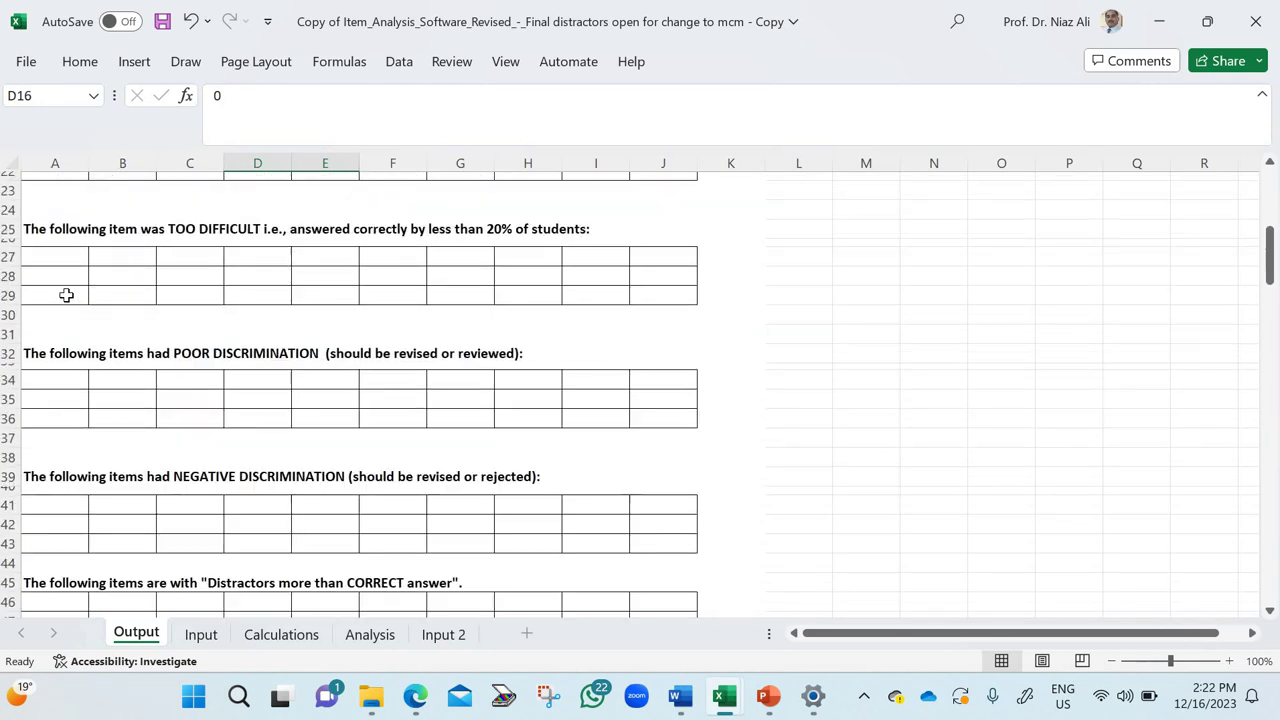
{"action": "scroll", "coordinate": [66, 295], "scroll_direction": "up", "scroll_amount": 7}
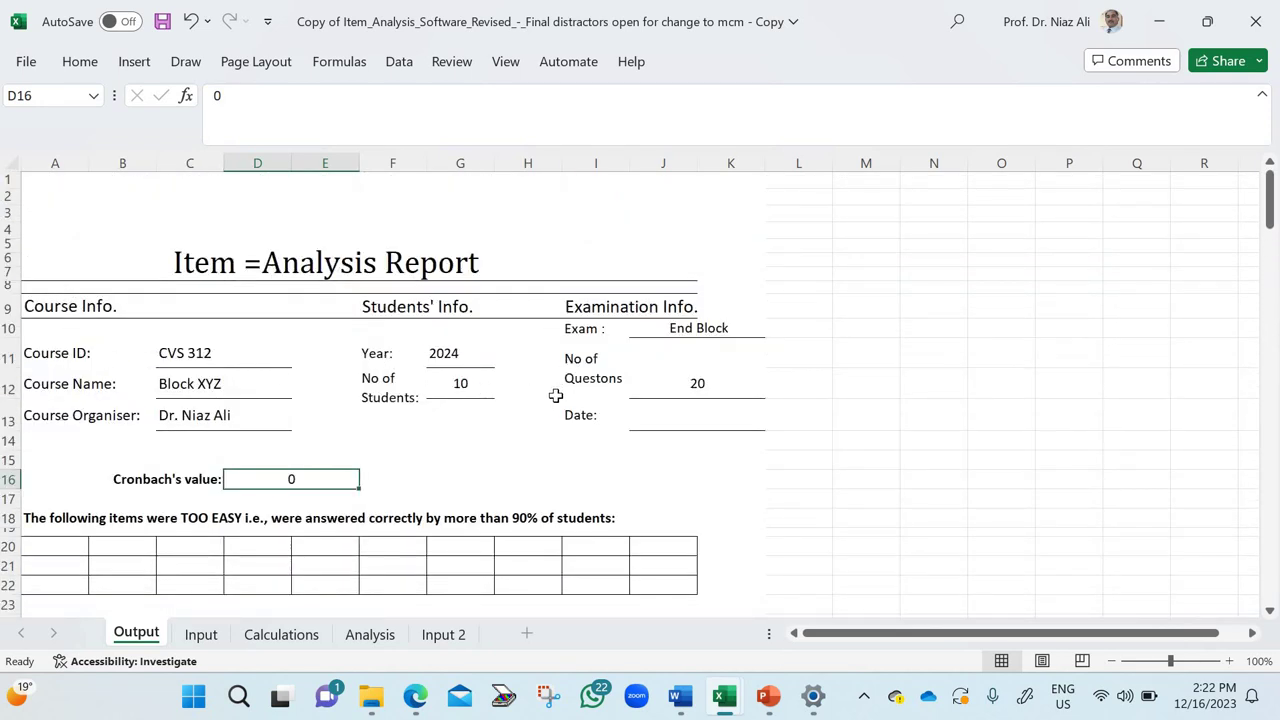
{"action": "scroll", "coordinate": [555, 396], "scroll_direction": "down", "scroll_amount": 20}
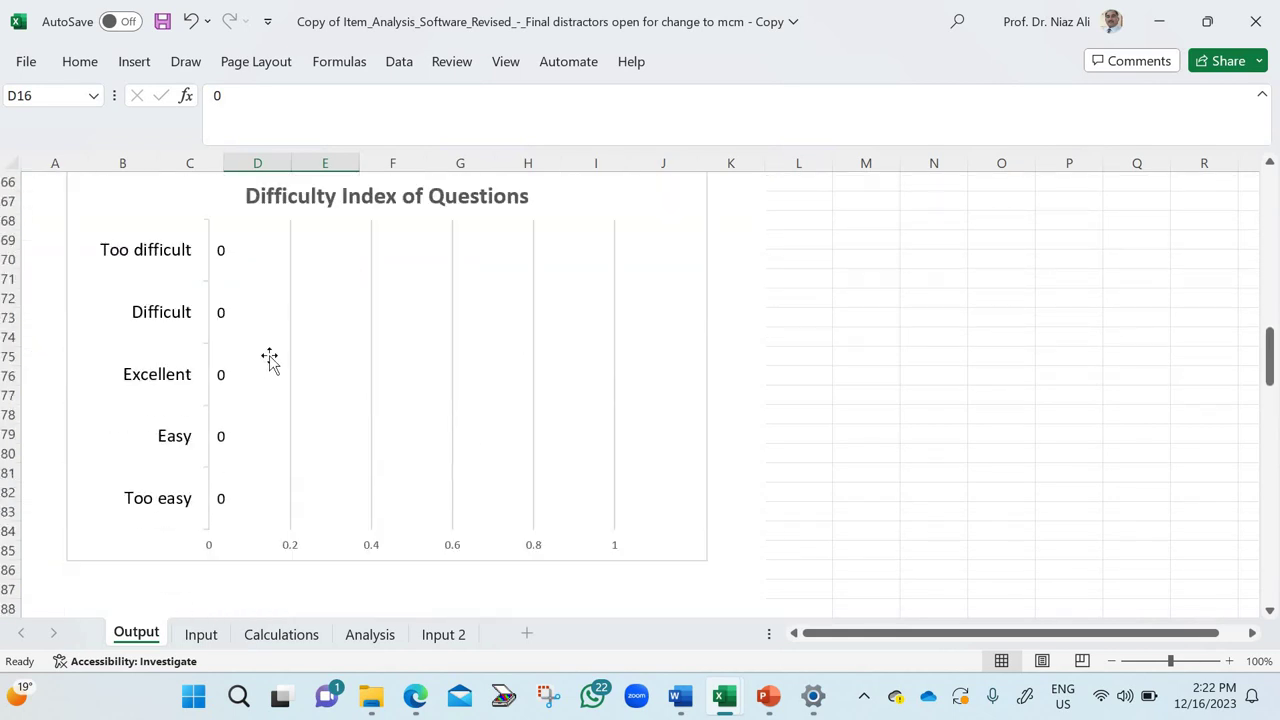
{"action": "scroll", "coordinate": [247, 480], "scroll_direction": "down", "scroll_amount": 8}
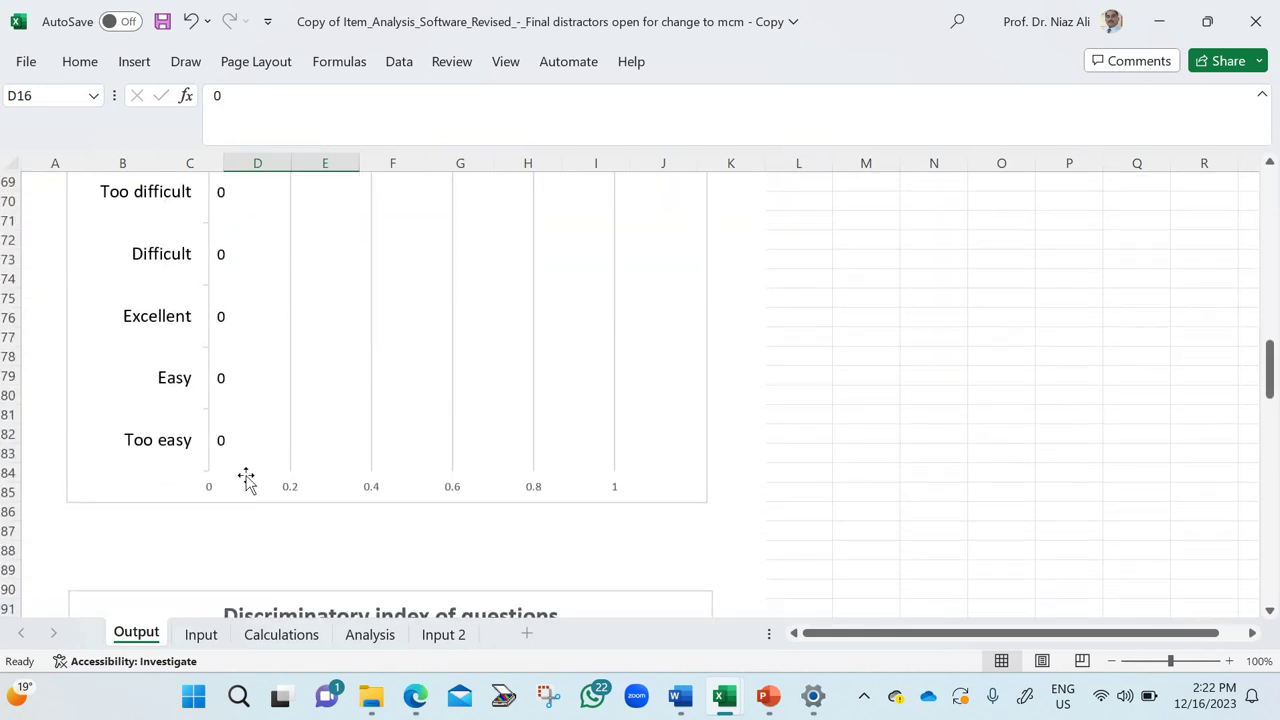
{"action": "scroll", "coordinate": [247, 480], "scroll_direction": "down", "scroll_amount": 2}
{"action": "scroll", "coordinate": [247, 480], "scroll_direction": "up", "scroll_amount": 12}
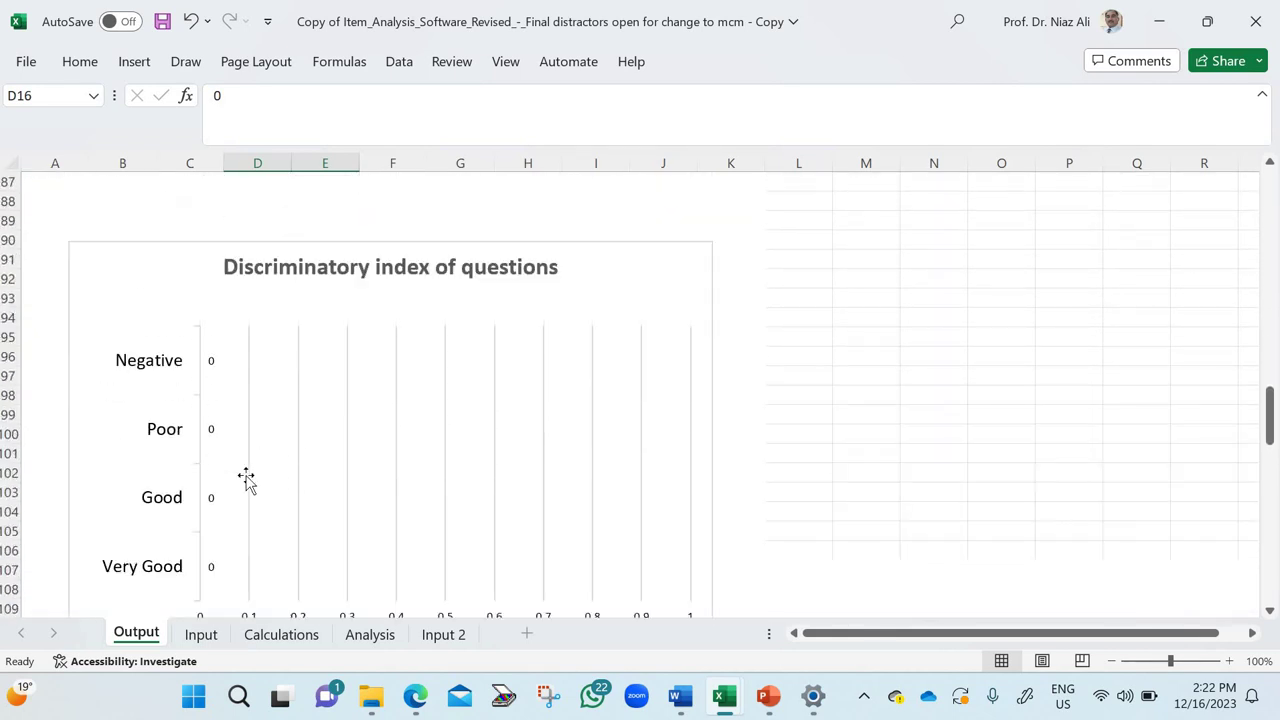
{"action": "scroll", "coordinate": [245, 478], "scroll_direction": "up", "scroll_amount": 18}
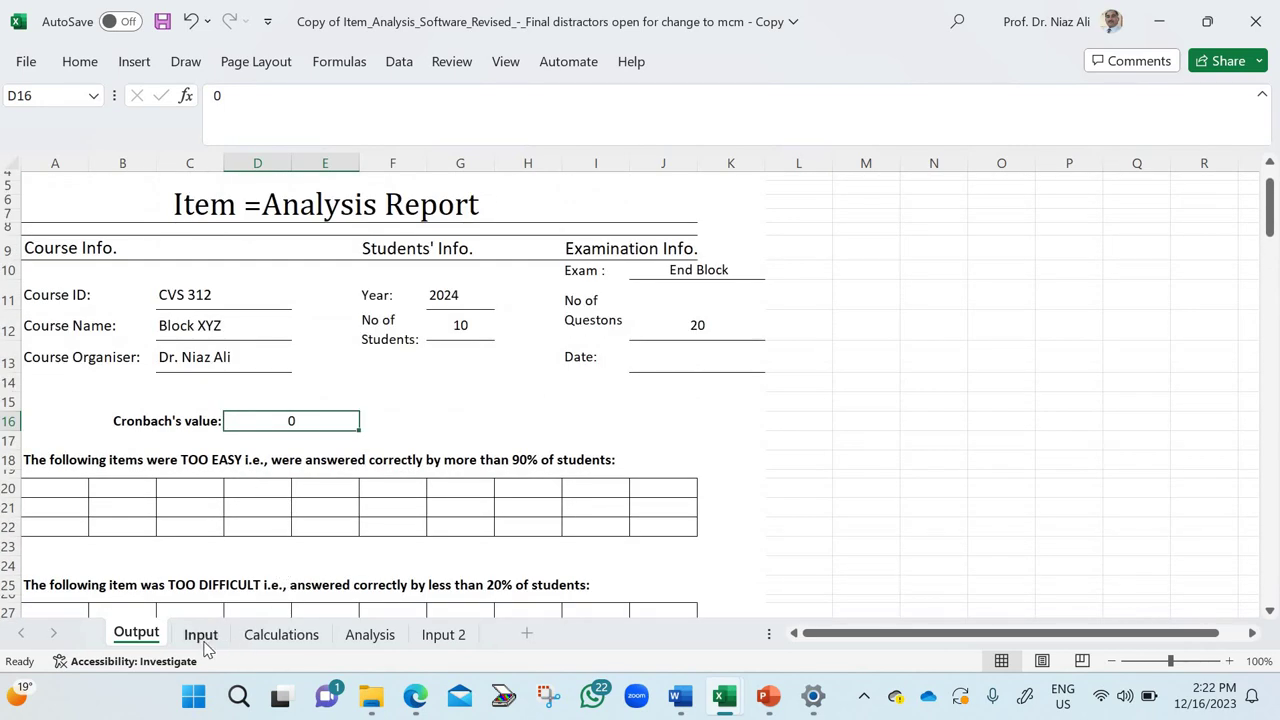
- Switch to Edge and copy the whole ITEM ANALYSIS table from the ZipGrade quiz page, from the header row through item 20
{"action": "left_click", "coordinate": [201, 640]}
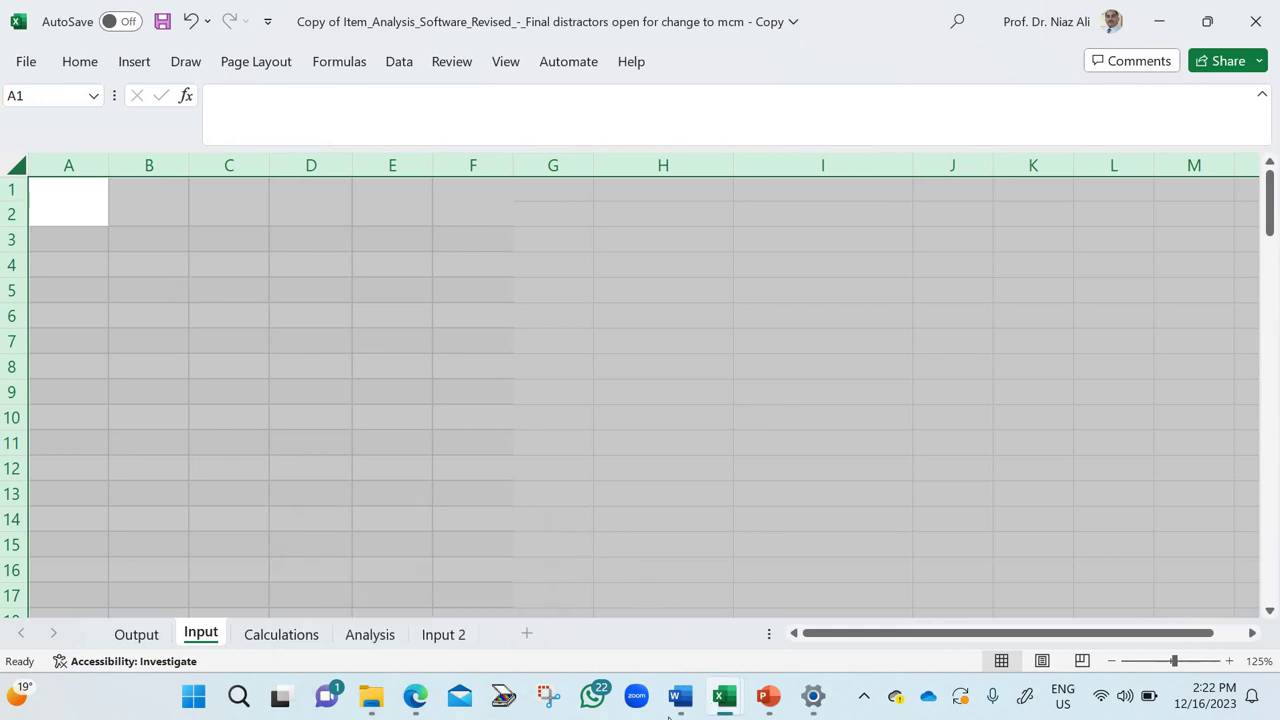
{"action": "left_click", "coordinate": [415, 697]}
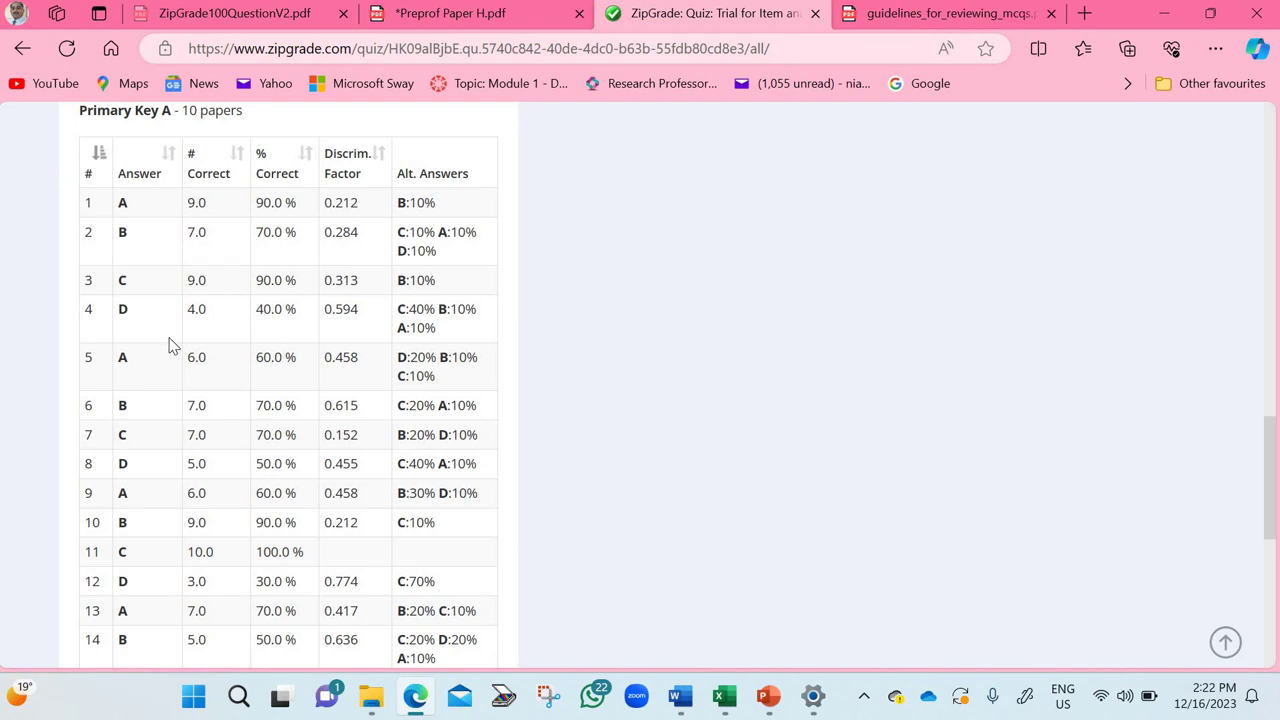
{"action": "scroll", "coordinate": [168, 346], "scroll_direction": "down", "scroll_amount": 5}
{"action": "scroll", "coordinate": [166, 346], "scroll_direction": "up", "scroll_amount": 7}
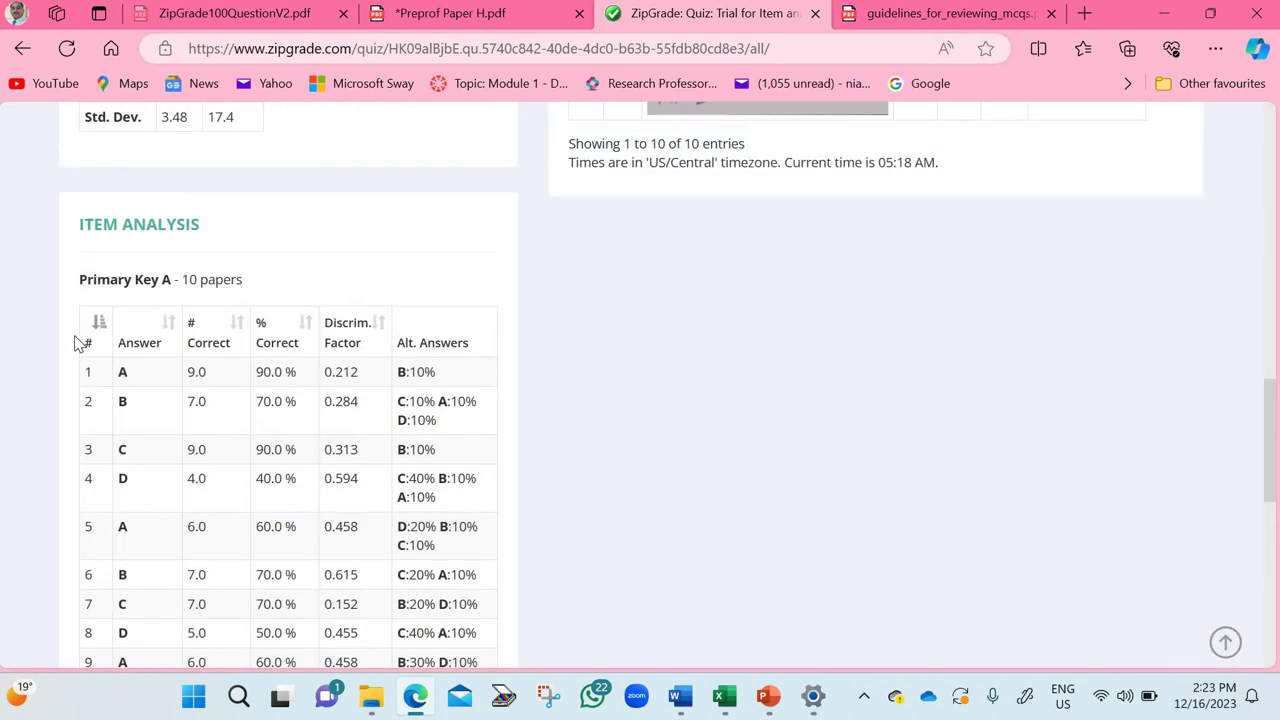
{"action": "left_click_drag", "start_coordinate": [78, 343], "coordinate": [428, 422]}
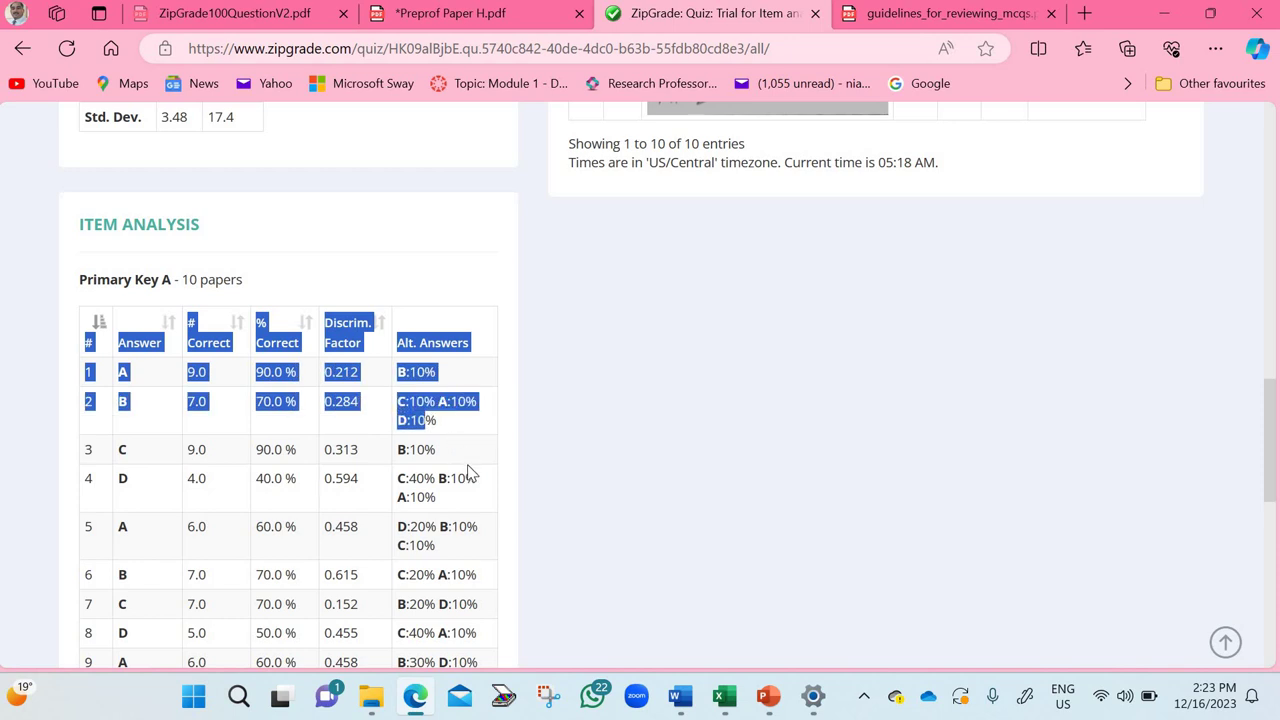
{"action": "left_click_drag", "start_coordinate": [470, 472], "coordinate": [490, 432]}
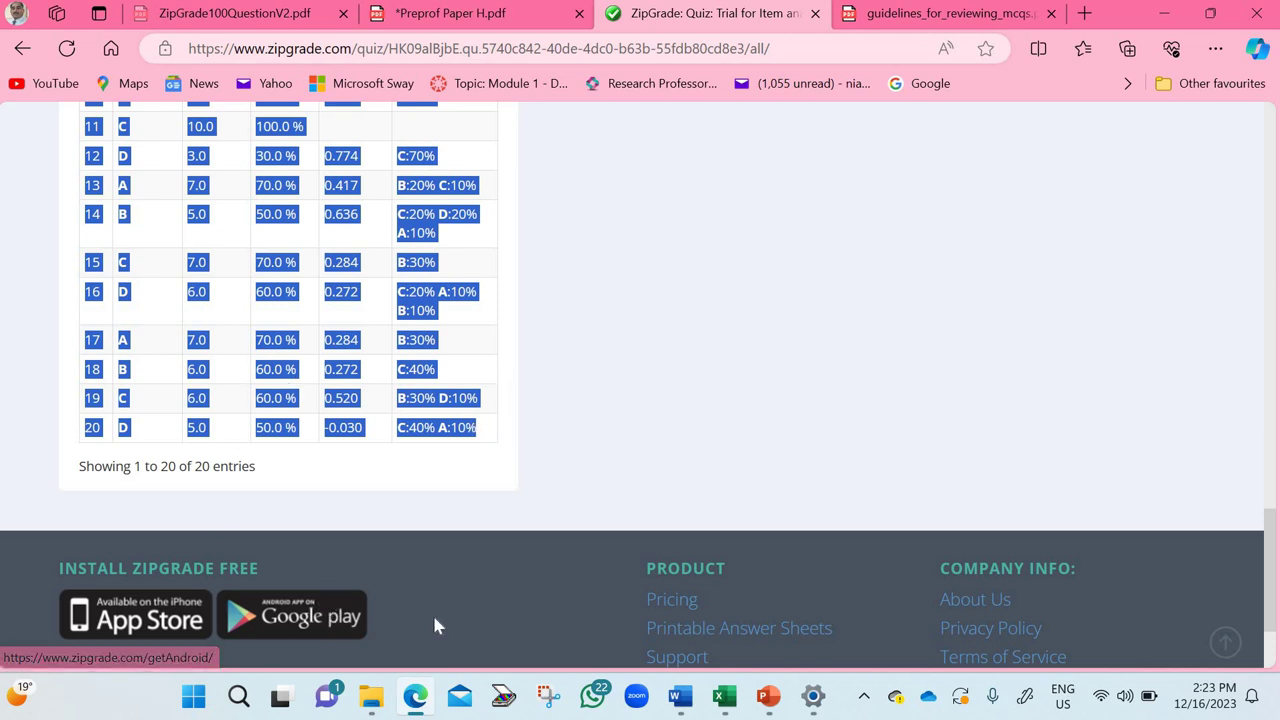
- Switch back to the duplicate Item Analysis Software workbook in Excel and paste the copied table into the Input sheet, accepting the size mismatch
{"action": "left_click", "coordinate": [724, 696]}
{"action": "left_click", "coordinate": [581, 629]}
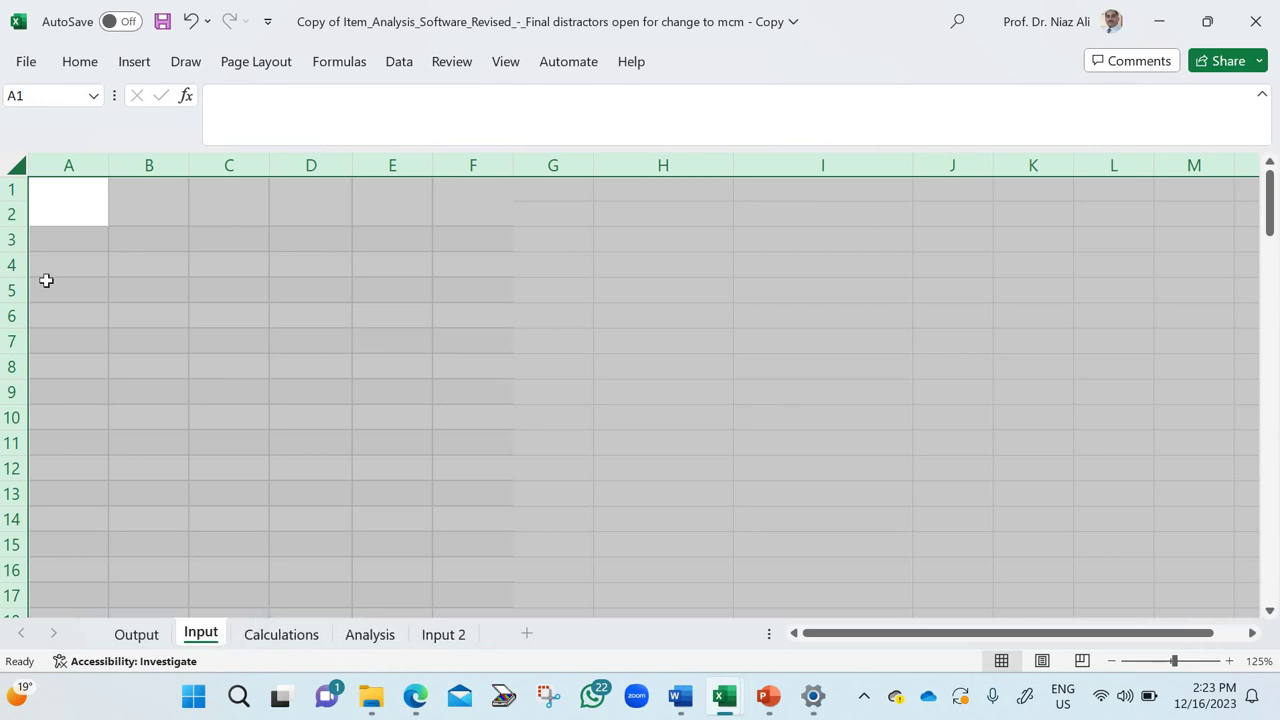
{"action": "left_click", "coordinate": [17, 166]}
{"action": "key", "text": "ctrl+v"}
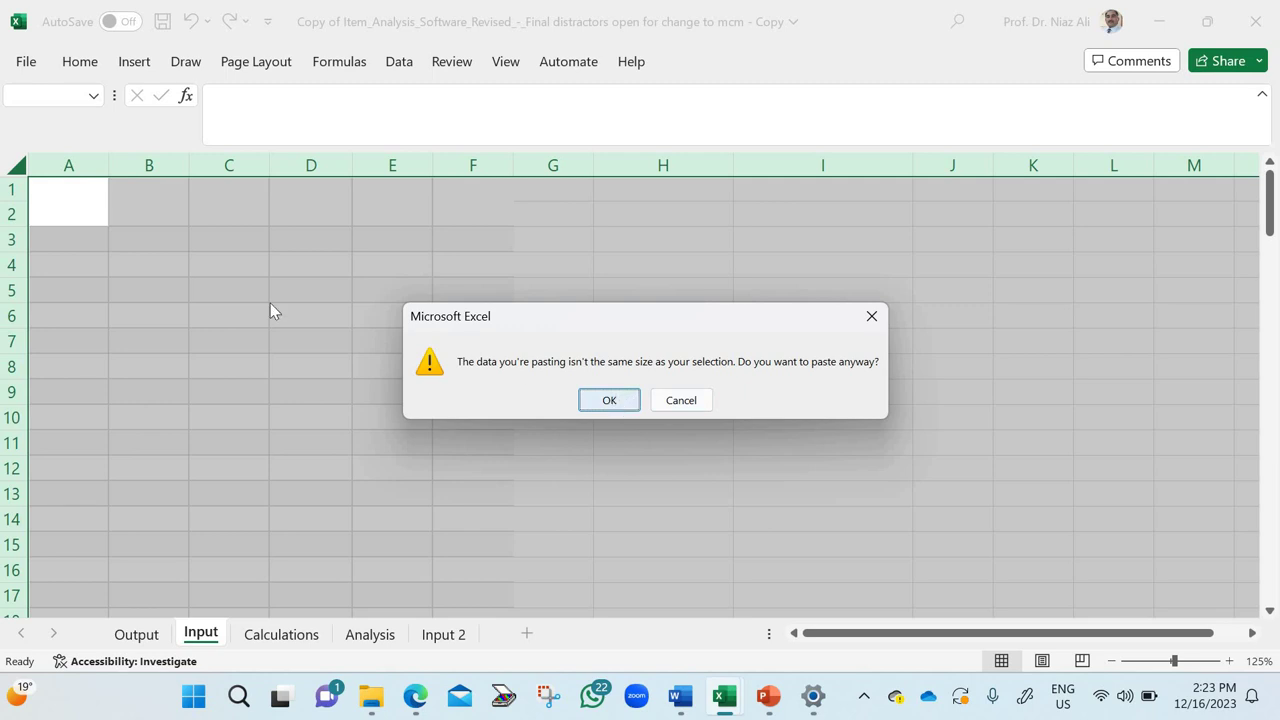
{"action": "left_click", "coordinate": [609, 400]}
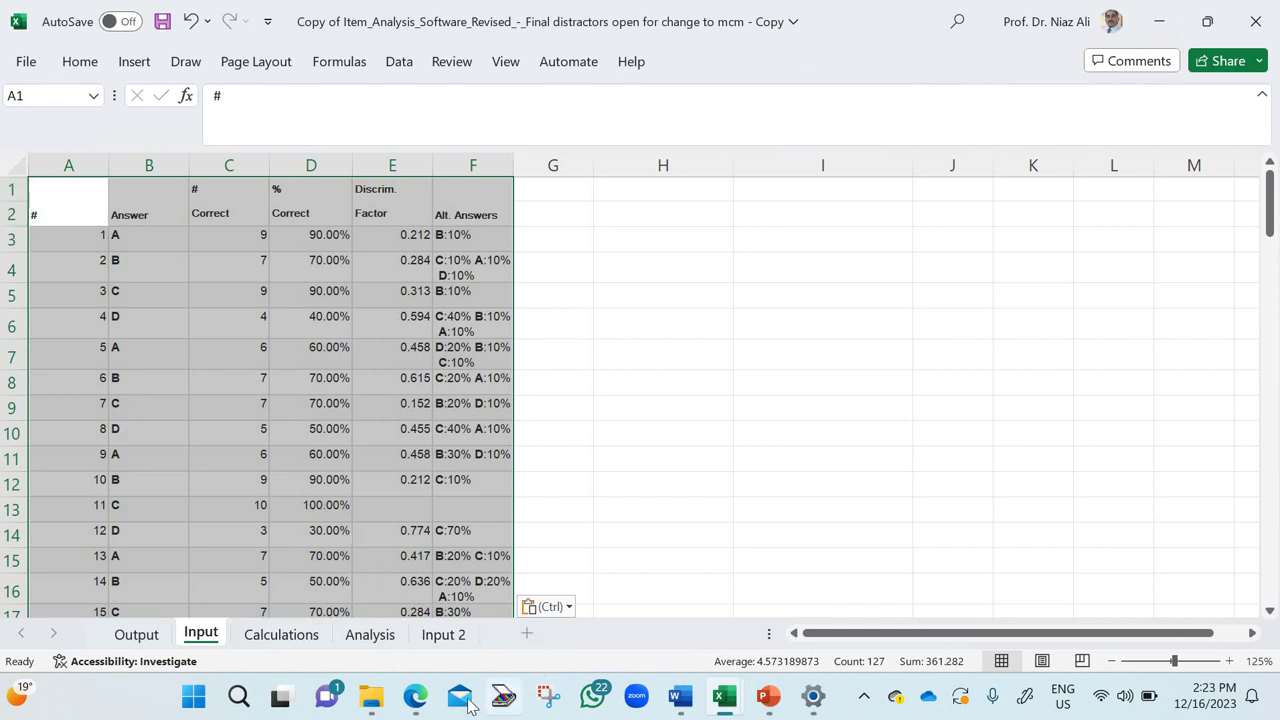
- Switch to Edge and look over the selected ITEM ANALYSIS table on the ZipGrade quiz page
{"action": "mouse_move", "coordinate": [433, 711]}
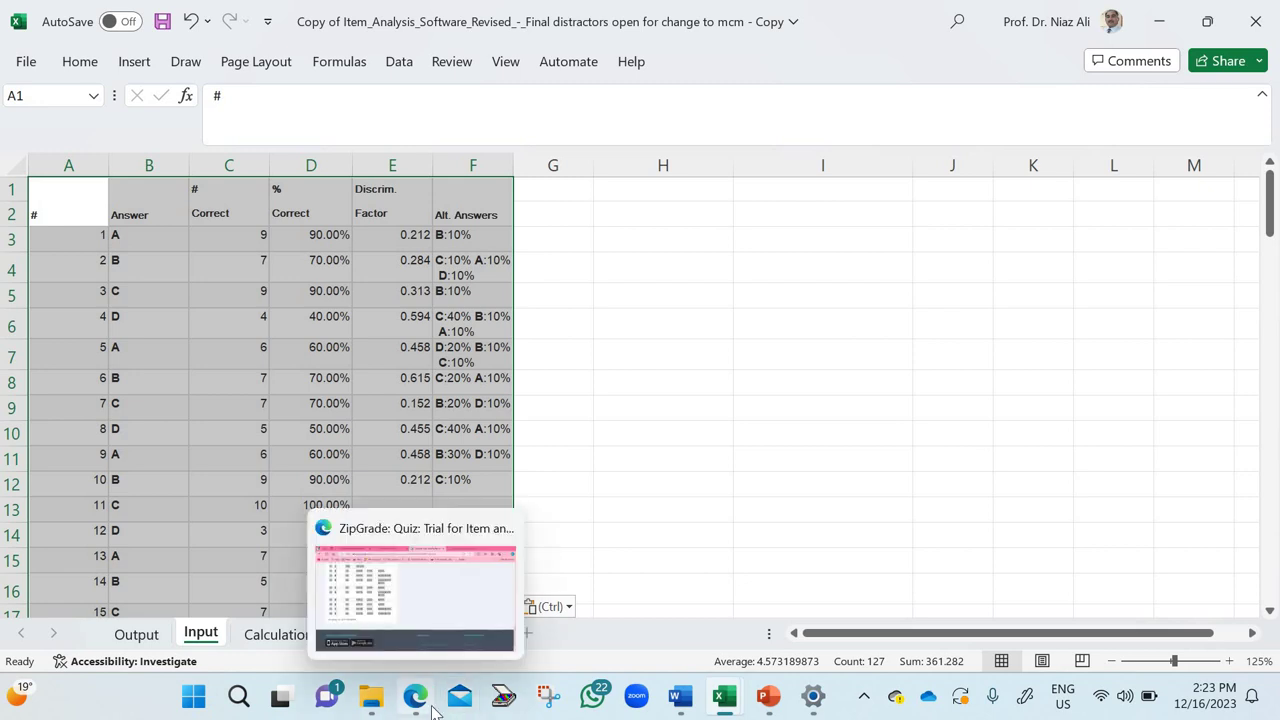
{"action": "left_click", "coordinate": [433, 711]}
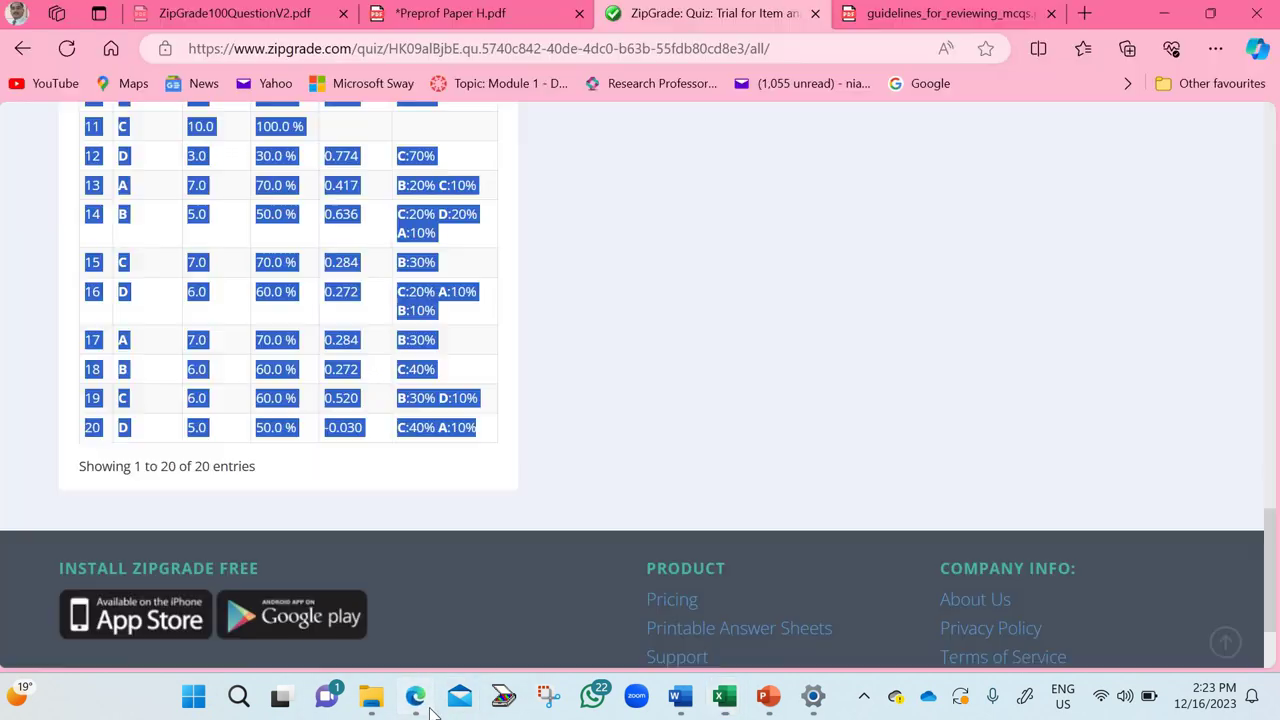
{"action": "scroll", "coordinate": [152, 499], "scroll_direction": "up", "scroll_amount": 8}
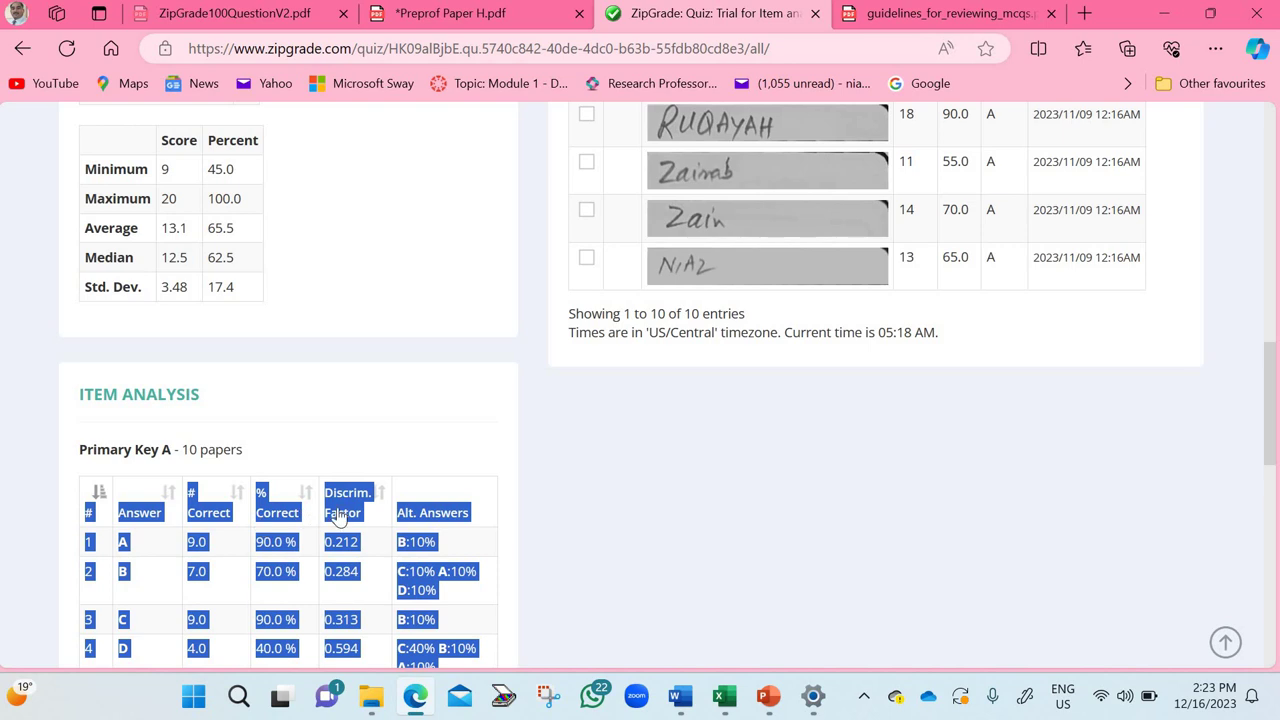
{"action": "scroll", "coordinate": [338, 514], "scroll_direction": "down", "scroll_amount": 2}
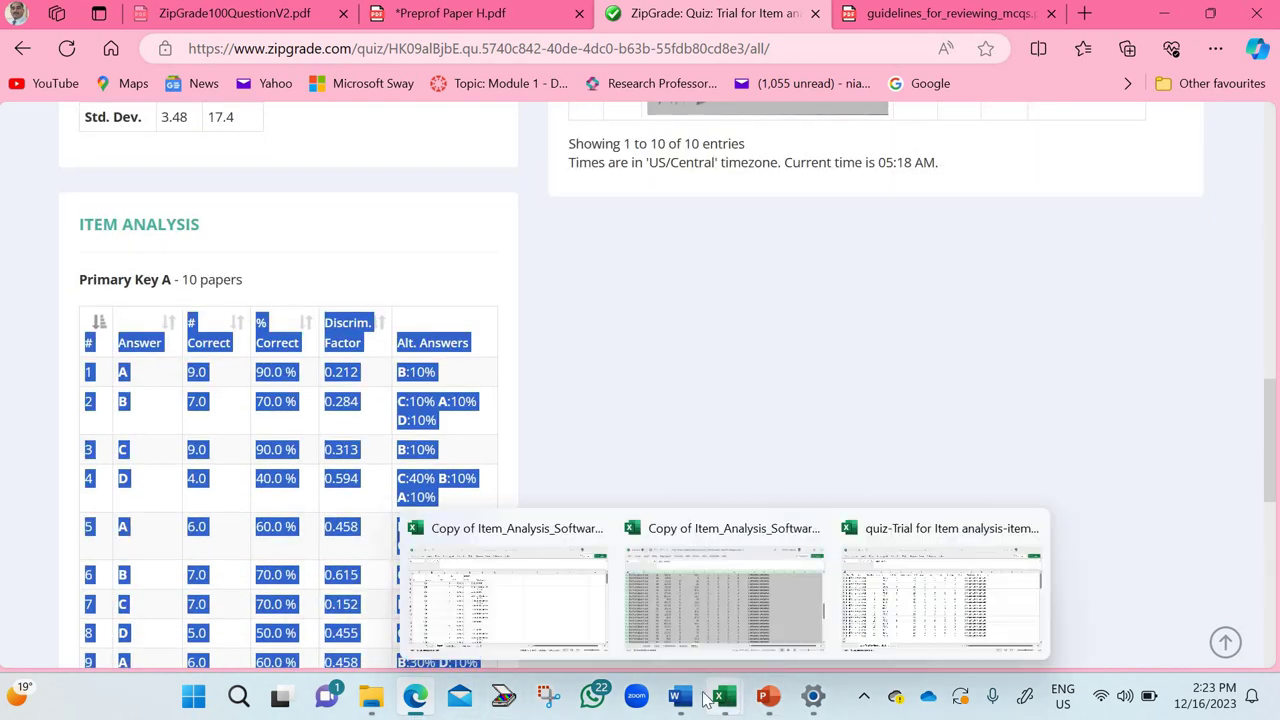
- Switch to the duplicate Item Analysis Software workbook in Excel and review the Output sheet's item lists, from TOO EASY to the distractors list
{"action": "left_click", "coordinate": [725, 698]}
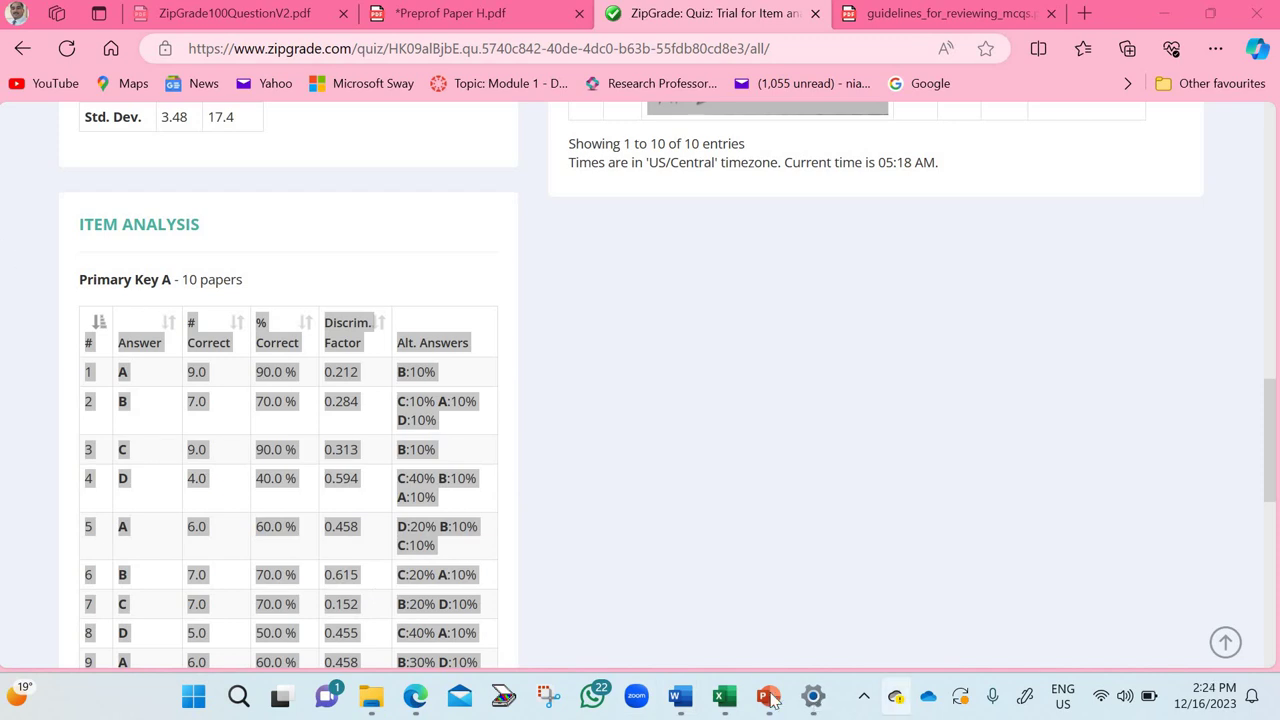
{"action": "mouse_move", "coordinate": [725, 698]}
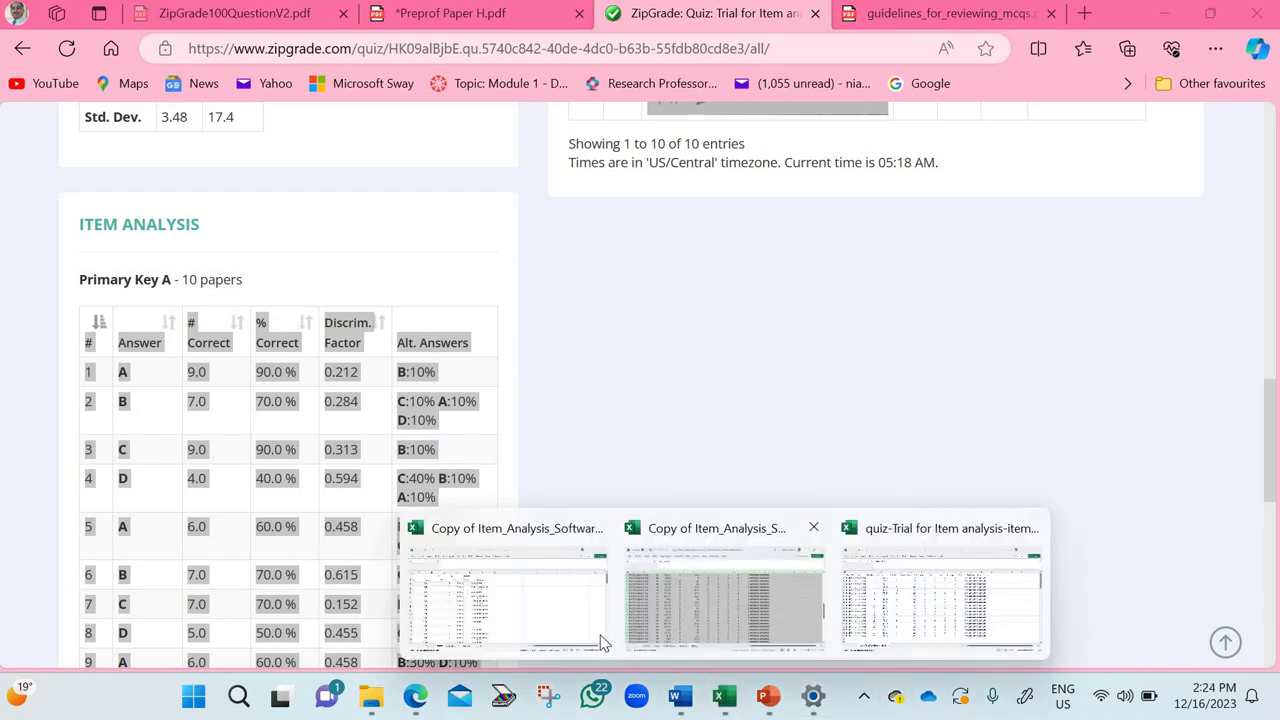
{"action": "left_click", "coordinate": [486, 645]}
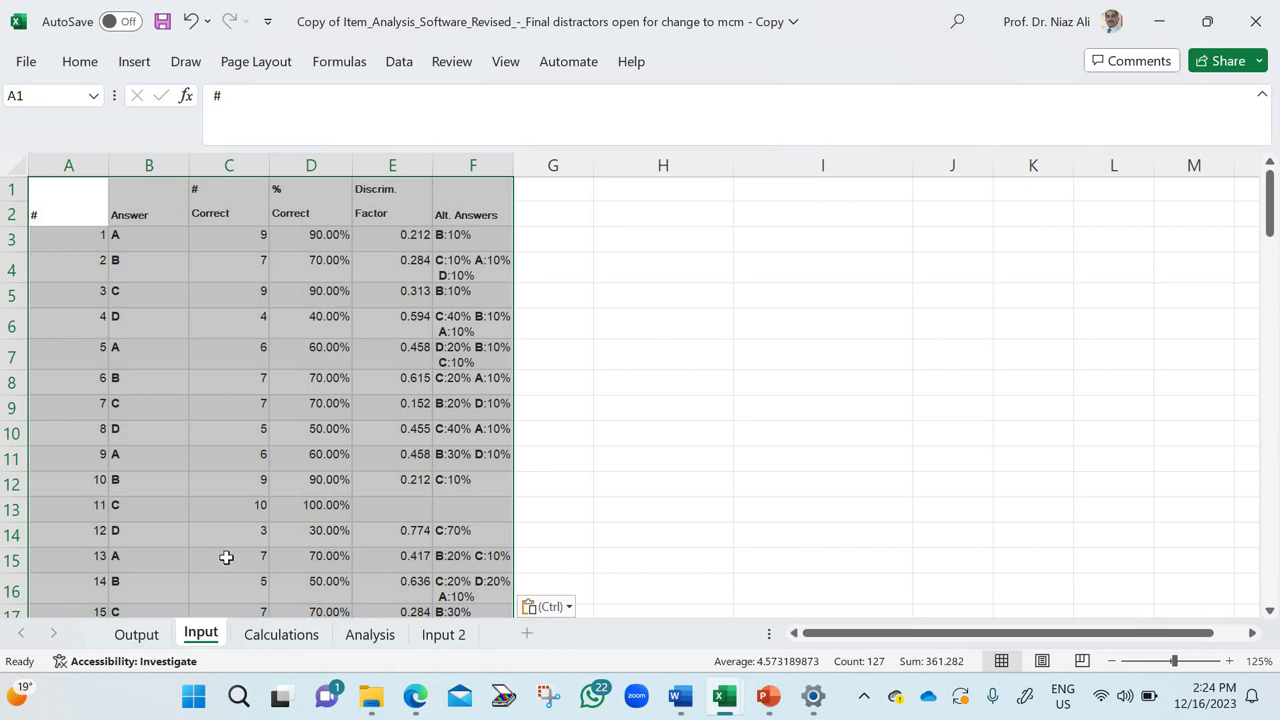
{"action": "left_click", "coordinate": [136, 634]}
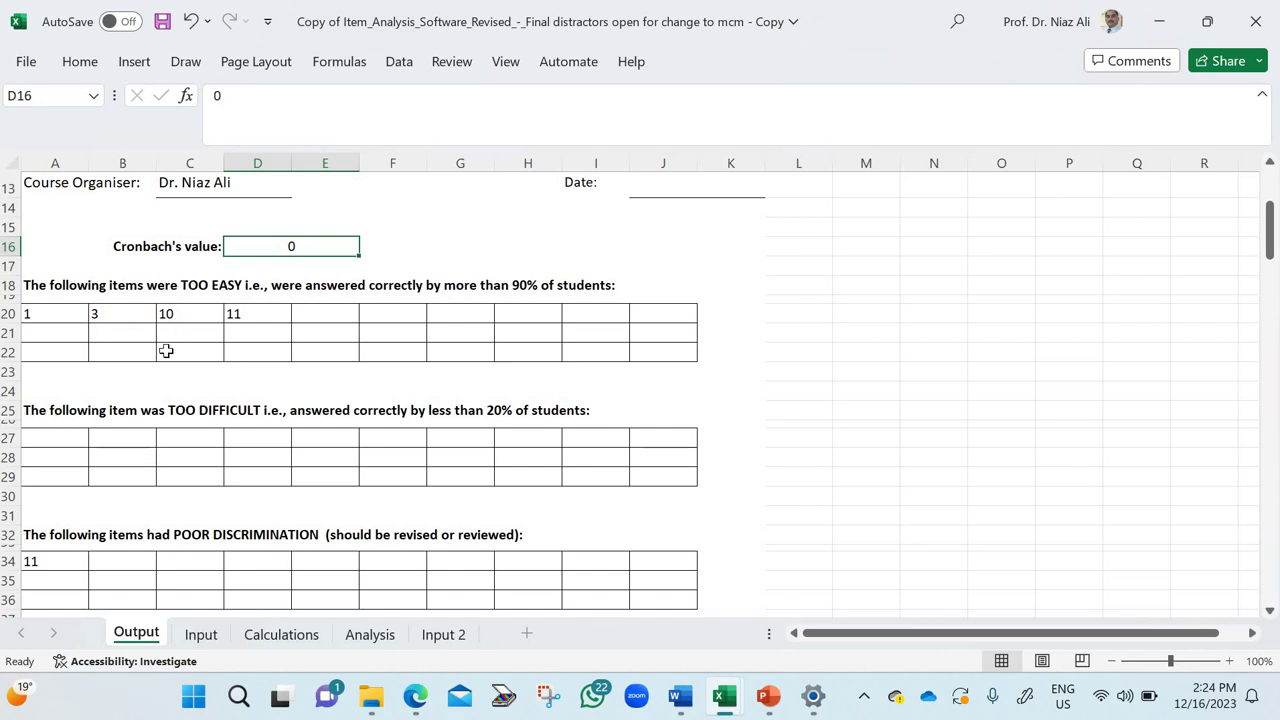
{"action": "scroll", "coordinate": [166, 350], "scroll_direction": "up", "scroll_amount": 5, "text": "ctrl"}
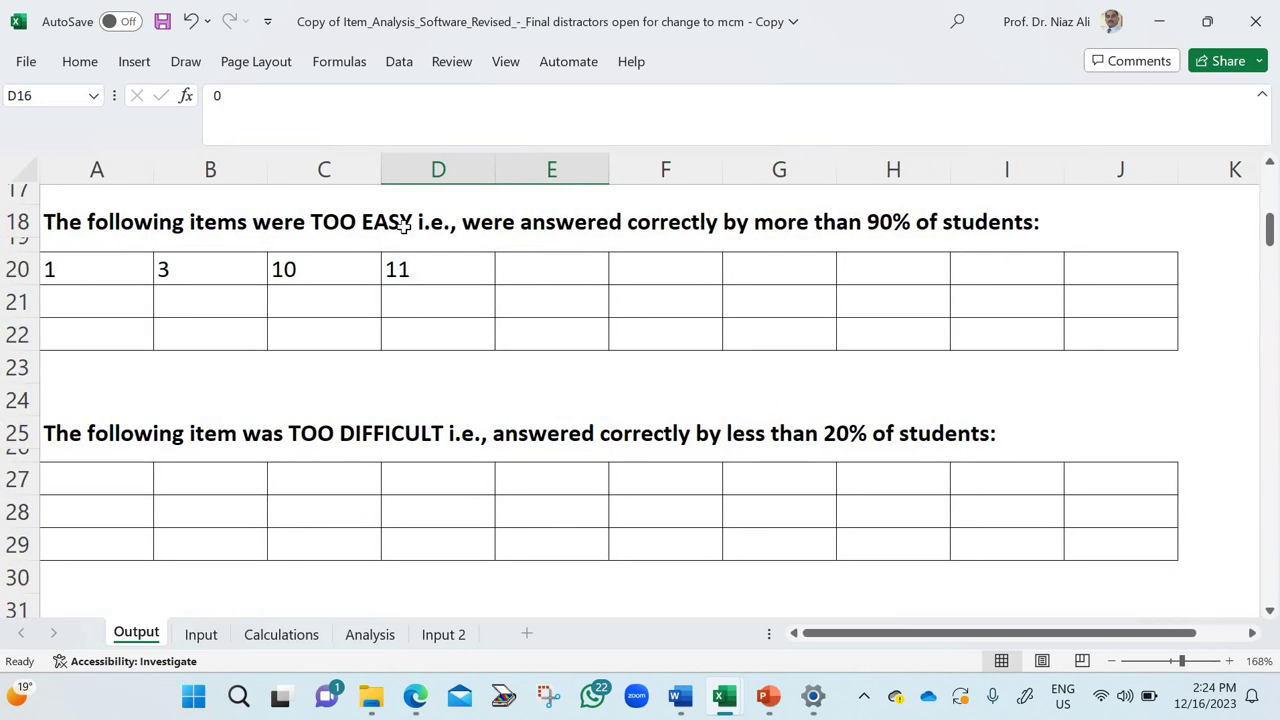
{"action": "scroll", "coordinate": [391, 246], "scroll_direction": "down", "scroll_amount": 2}
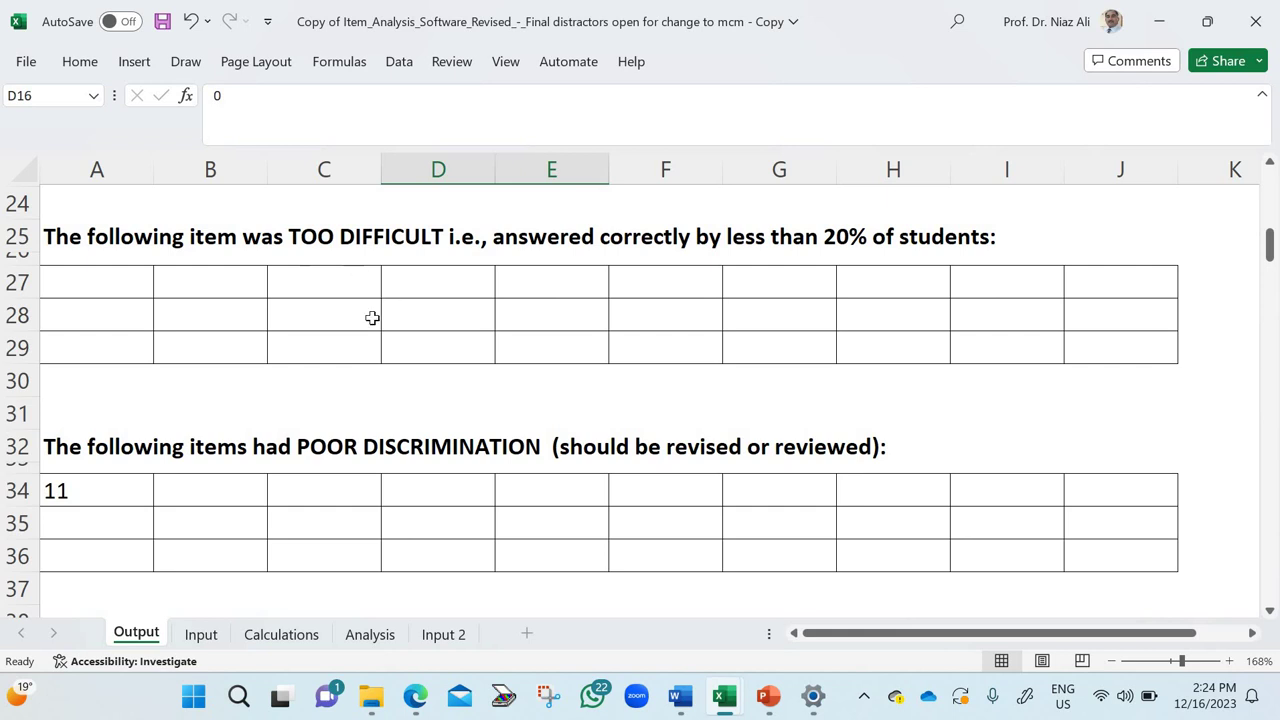
{"action": "scroll", "coordinate": [335, 320], "scroll_direction": "down", "scroll_amount": 2}
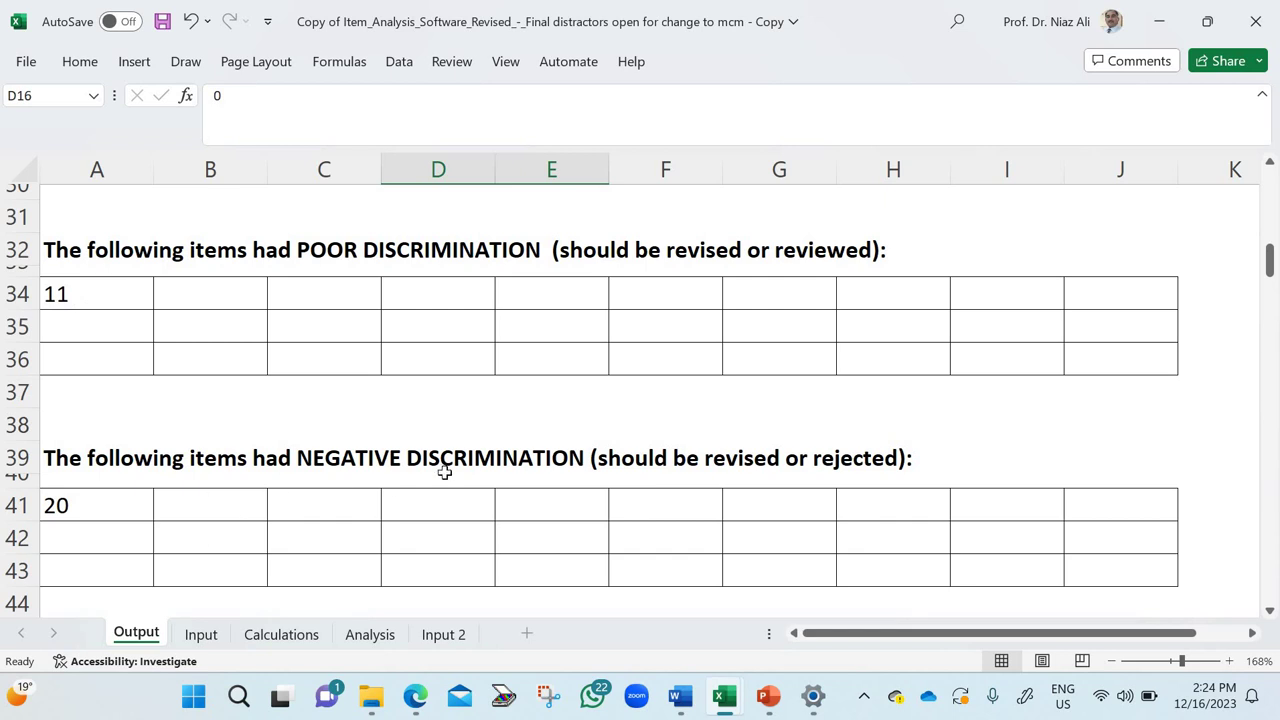
{"action": "scroll", "coordinate": [426, 477], "scroll_direction": "down", "scroll_amount": 2}
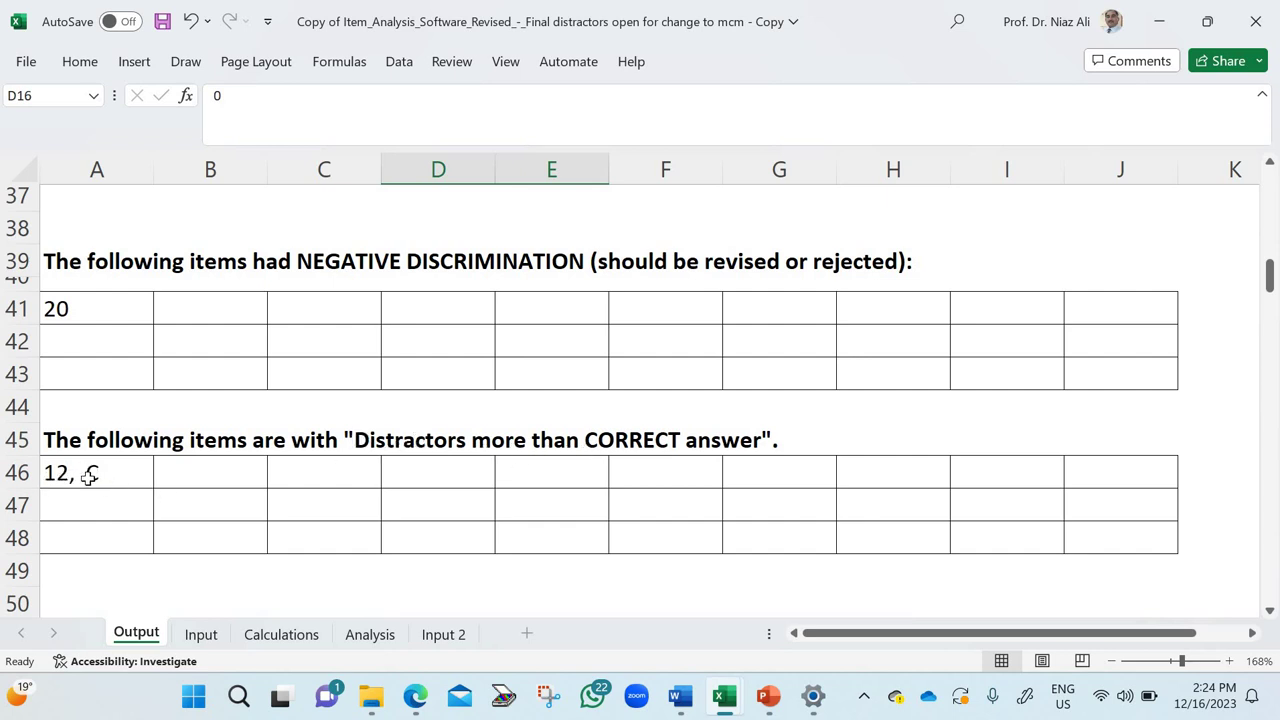
- Check item 12's correct percentage and alternative answers in the Input sheet against the Output sheet's "Distractors more than CORRECT answer" list
{"action": "left_click", "coordinate": [202, 636]}
{"action": "scroll", "coordinate": [135, 445], "scroll_direction": "down", "scroll_amount": 1}
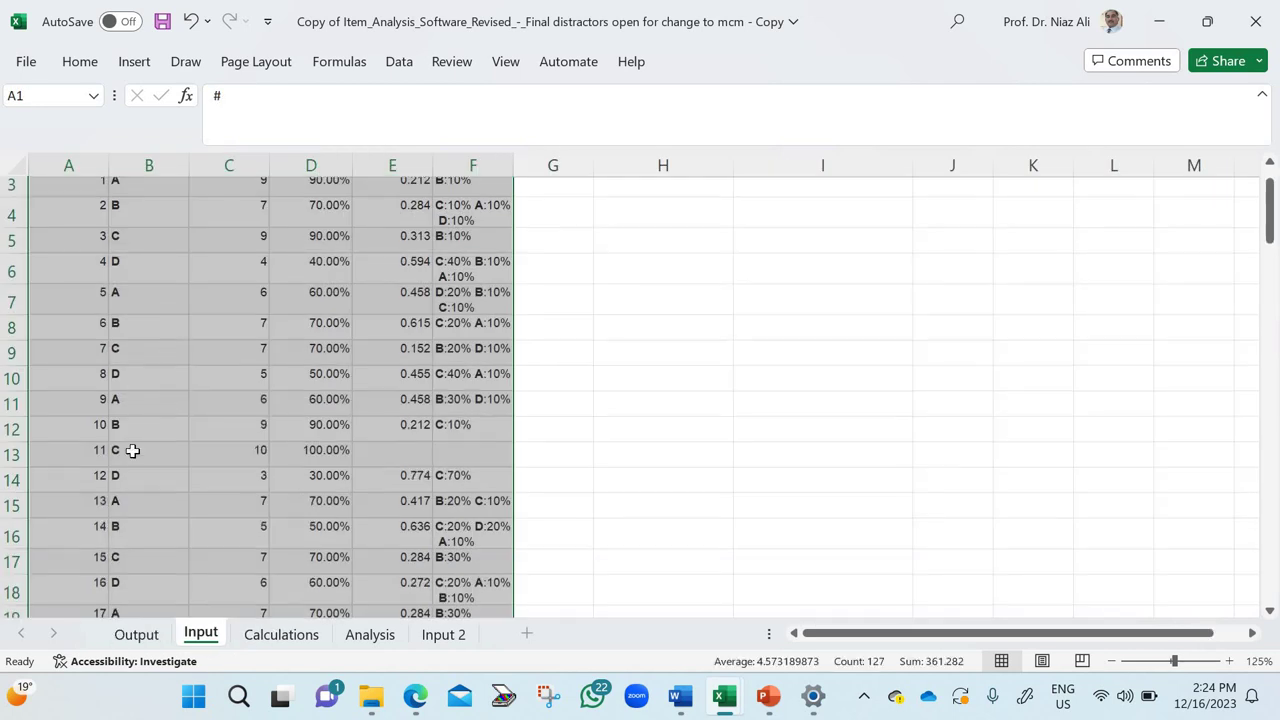
{"action": "scroll", "coordinate": [132, 450], "scroll_direction": "down", "scroll_amount": 1}
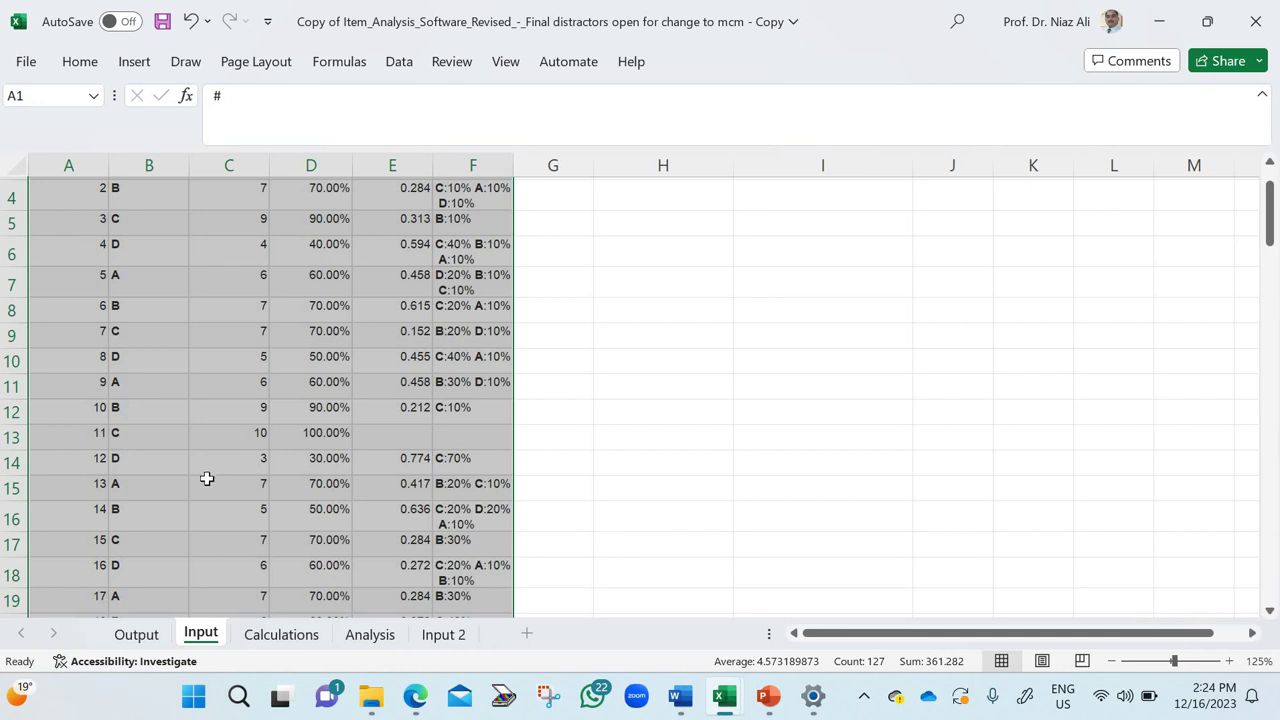
{"action": "scroll", "coordinate": [171, 503], "scroll_direction": "up", "scroll_amount": 7}
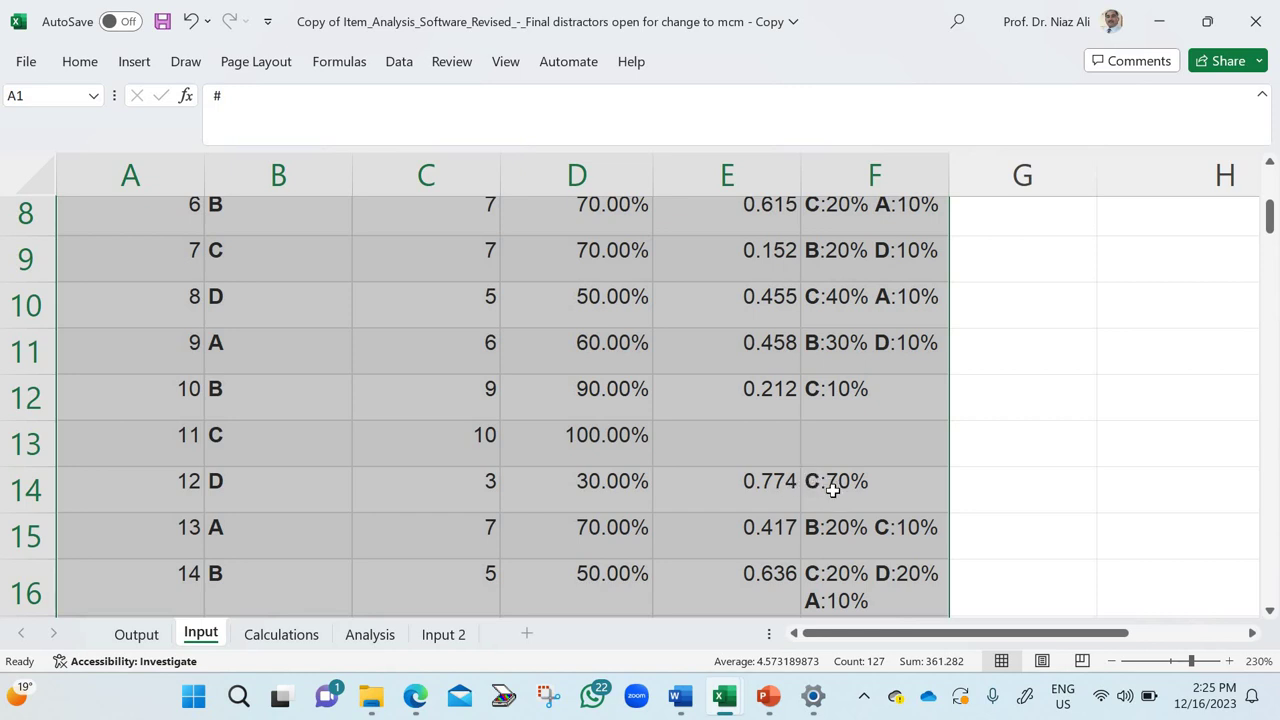
{"action": "left_click", "coordinate": [136, 634]}
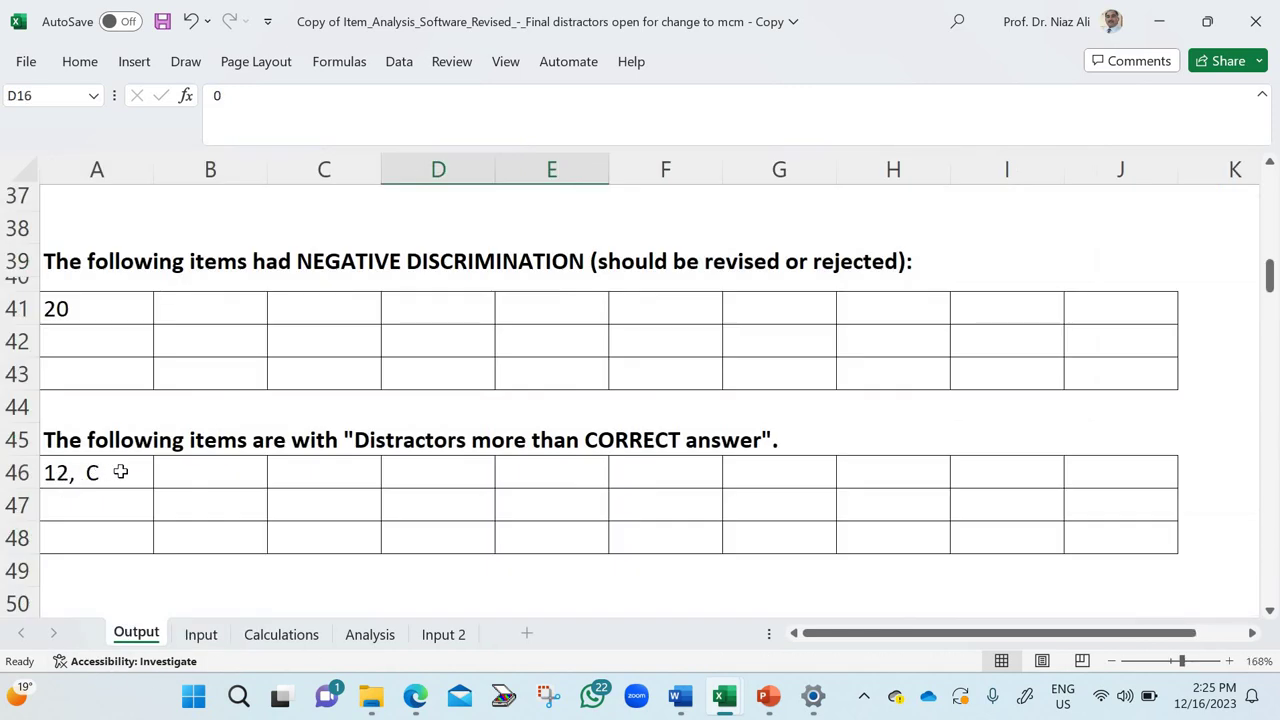
{"action": "scroll", "coordinate": [121, 472], "scroll_direction": "up", "scroll_amount": 4, "text": "ctrl"}
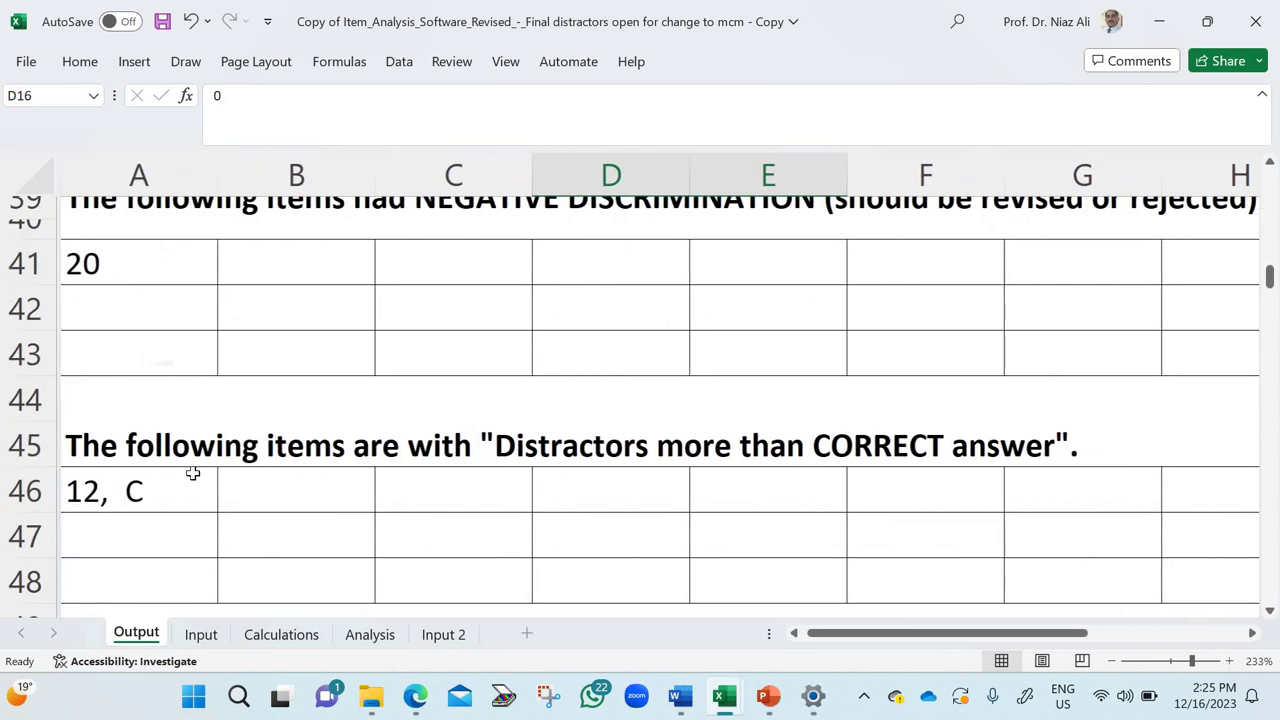
- Look back over the Output sheet's discrimination, difficulty and TOO EASY lists up to the Cronbach's value
{"action": "scroll", "coordinate": [423, 450], "scroll_direction": "up", "scroll_amount": 2}
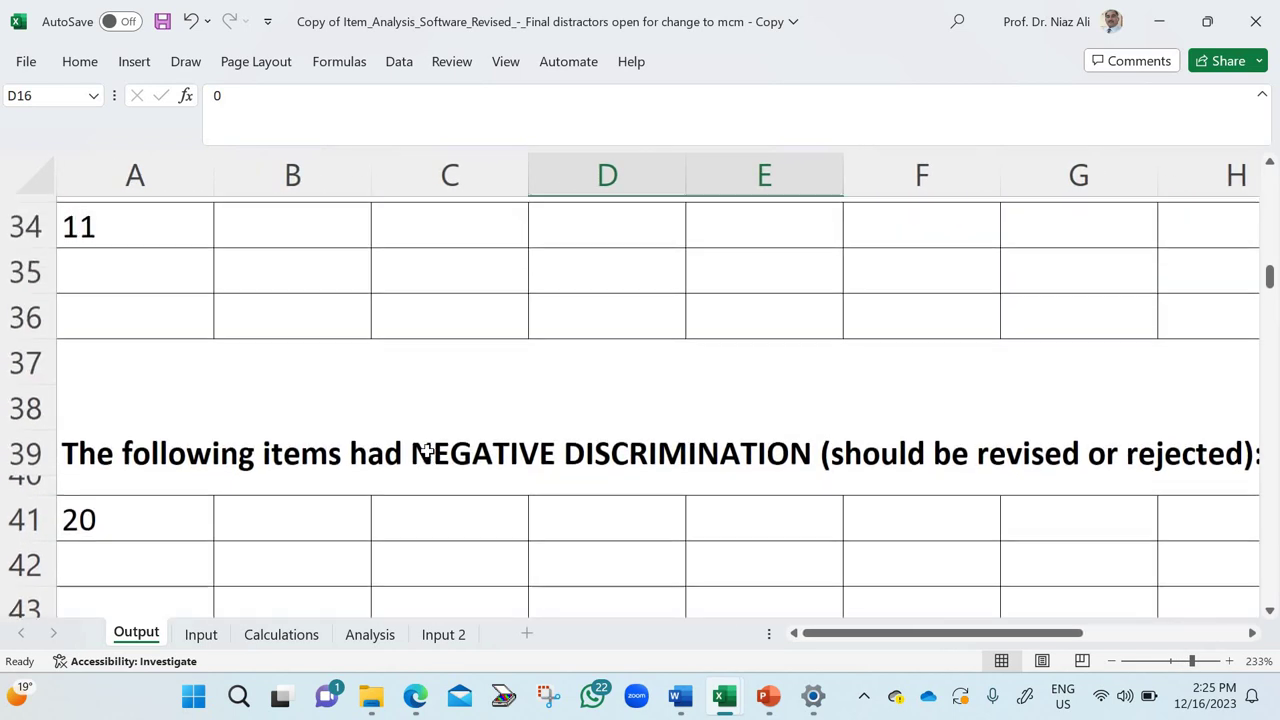
{"action": "scroll", "coordinate": [427, 457], "scroll_direction": "down", "scroll_amount": 4, "text": "ctrl"}
{"action": "scroll", "coordinate": [427, 457], "scroll_direction": "up", "scroll_amount": 3}
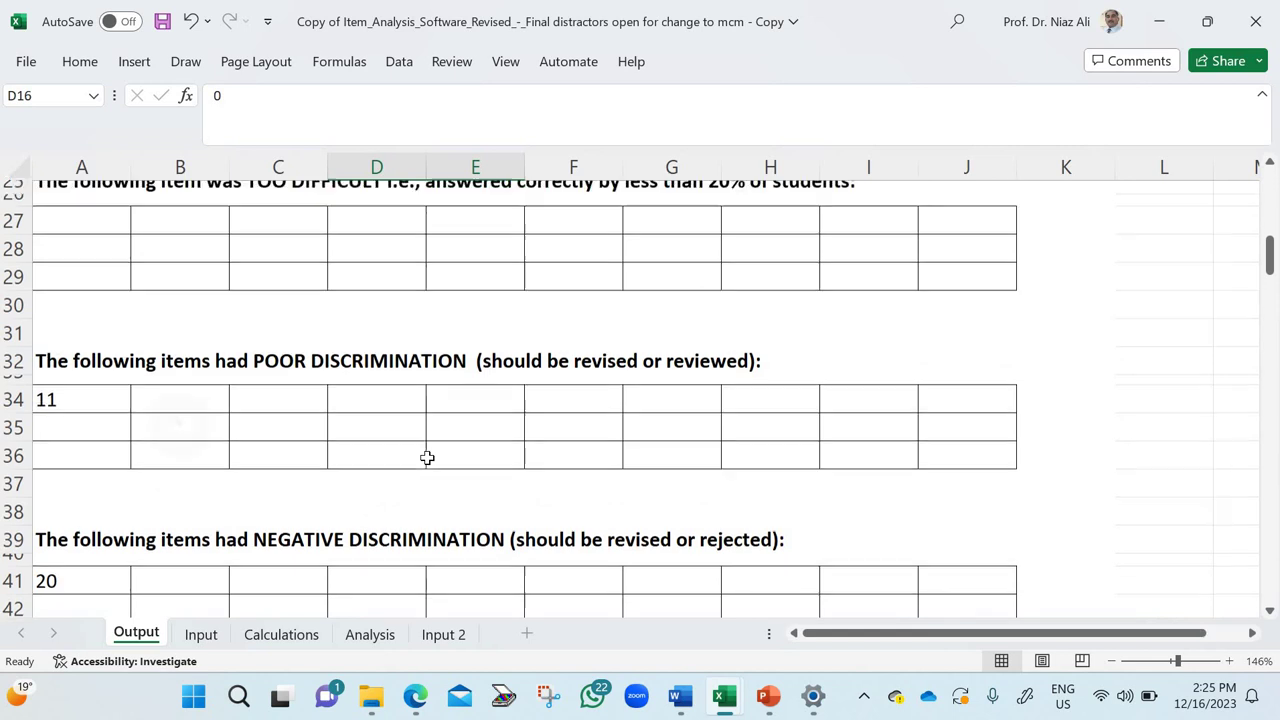
{"action": "scroll", "coordinate": [427, 457], "scroll_direction": "up", "scroll_amount": 3}
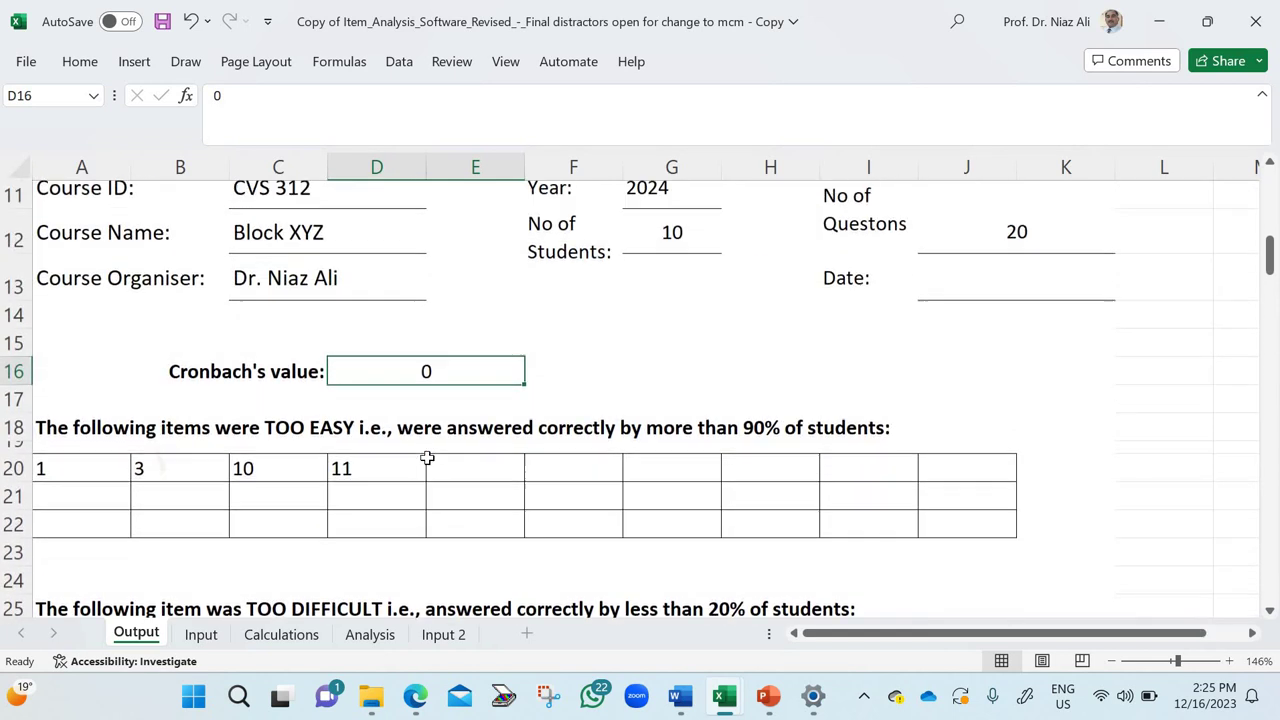
- Examine the Difficulty Index and Discriminatory index charts on the Output sheet
{"action": "scroll", "coordinate": [427, 457], "scroll_direction": "down", "scroll_amount": 2}
{"action": "scroll", "coordinate": [427, 457], "scroll_direction": "down", "scroll_amount": 12}
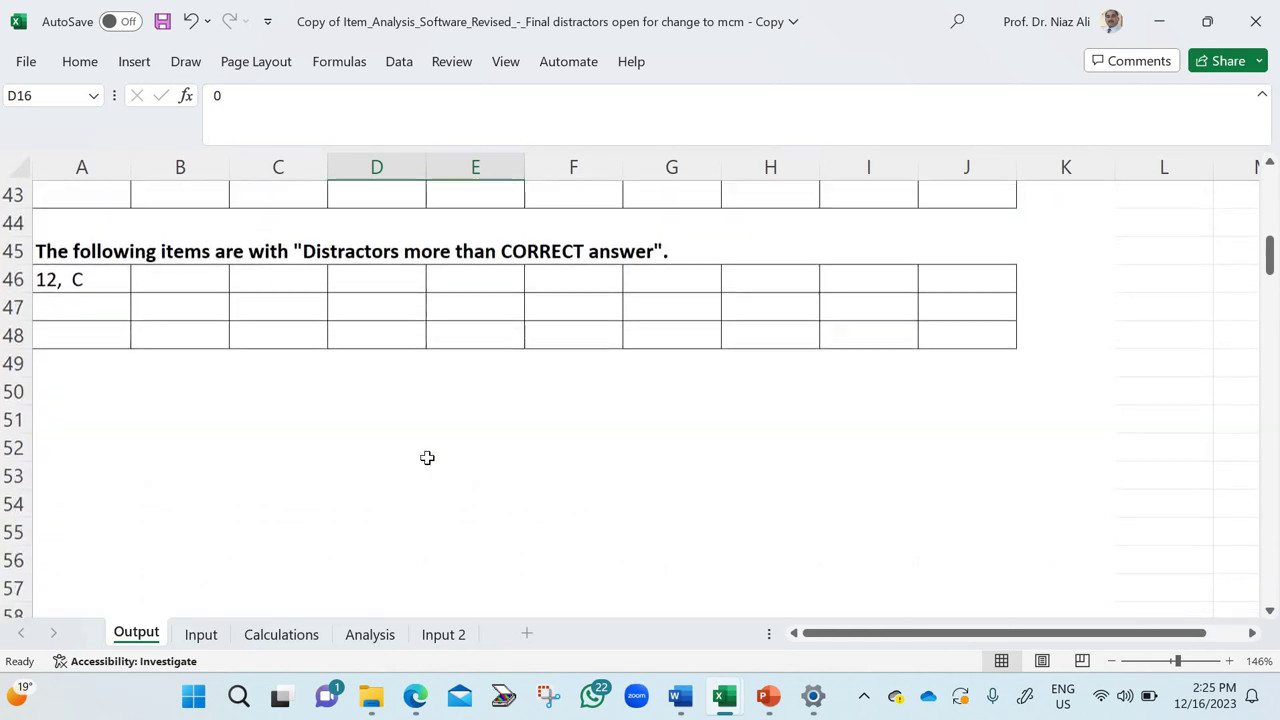
{"action": "scroll", "coordinate": [427, 457], "scroll_direction": "down", "scroll_amount": 6}
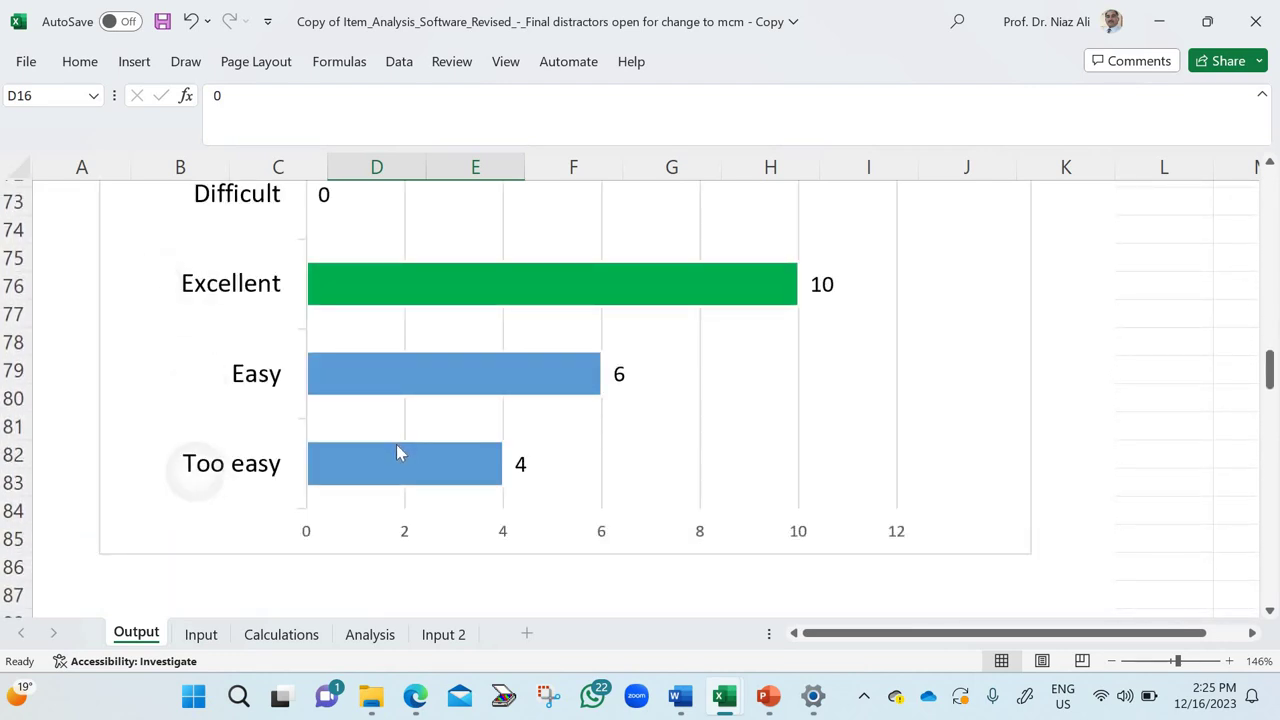
{"action": "scroll", "coordinate": [410, 446], "scroll_direction": "down", "scroll_amount": 3, "text": "ctrl"}
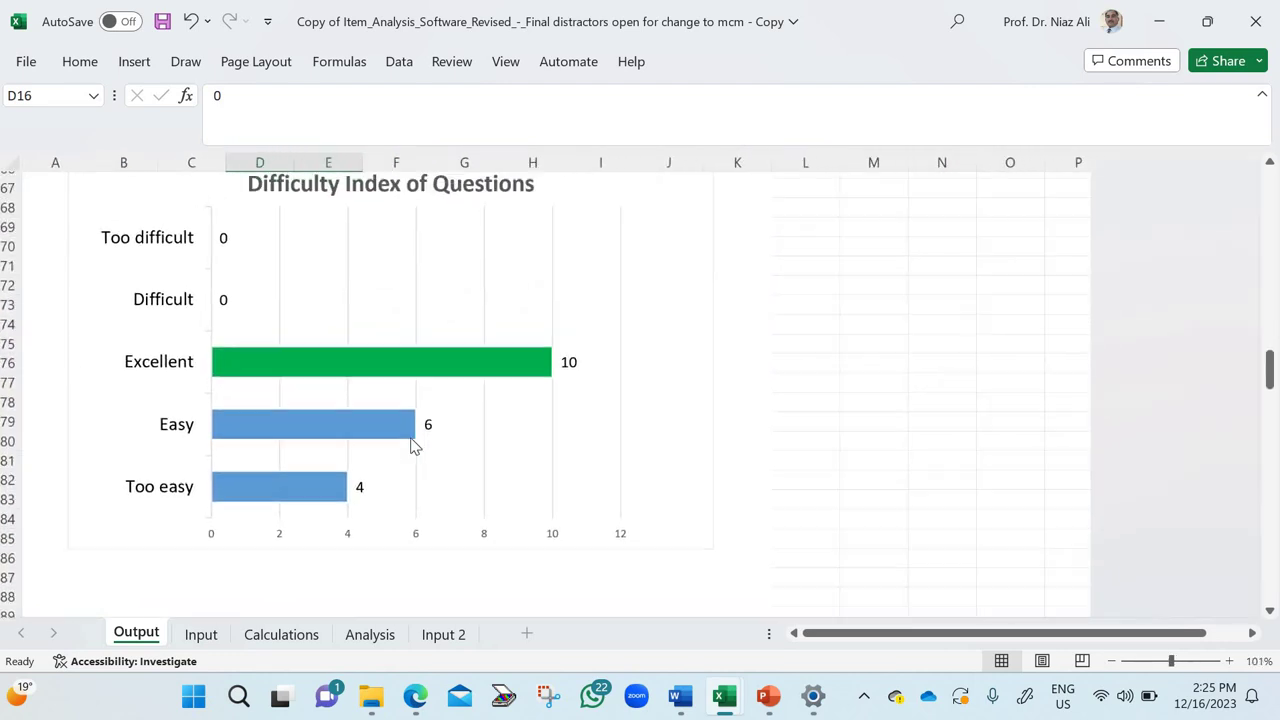
{"action": "scroll", "coordinate": [415, 446], "scroll_direction": "up", "scroll_amount": 3}
{"action": "scroll", "coordinate": [415, 446], "scroll_direction": "down", "scroll_amount": 7}
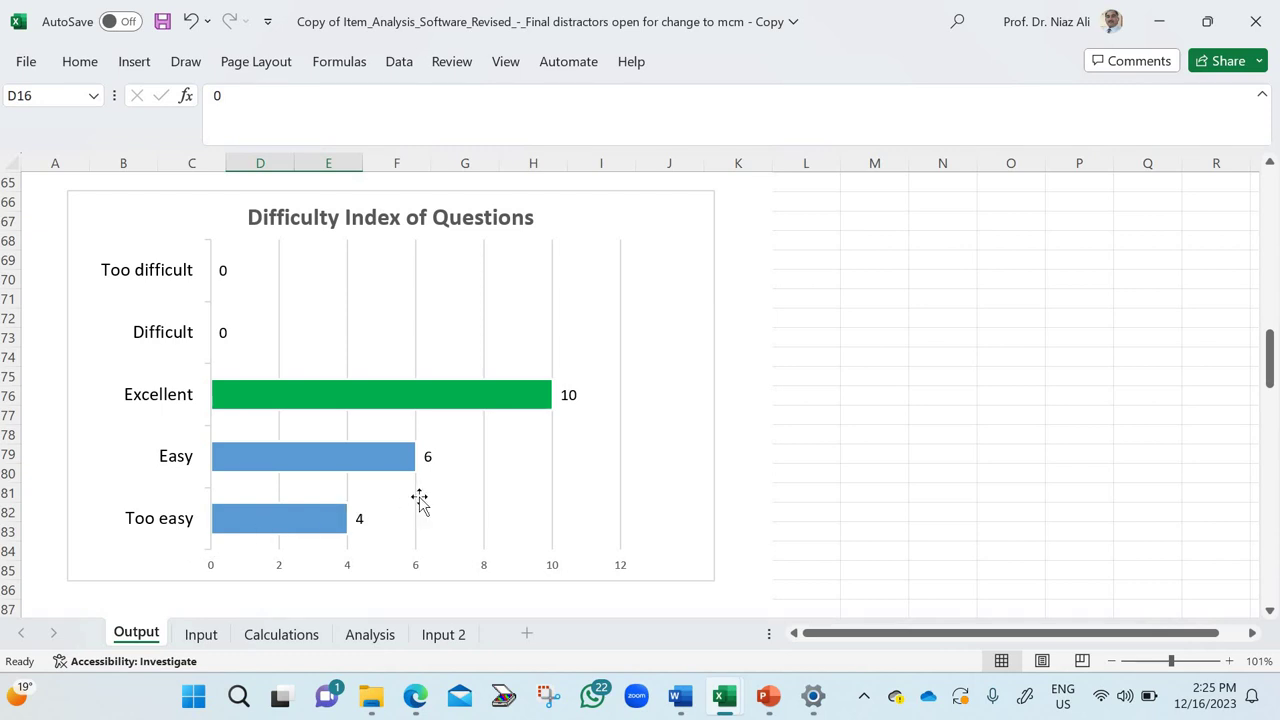
{"action": "scroll", "coordinate": [420, 500], "scroll_direction": "down", "scroll_amount": 4}
{"action": "scroll", "coordinate": [386, 428], "scroll_direction": "down", "scroll_amount": 3}
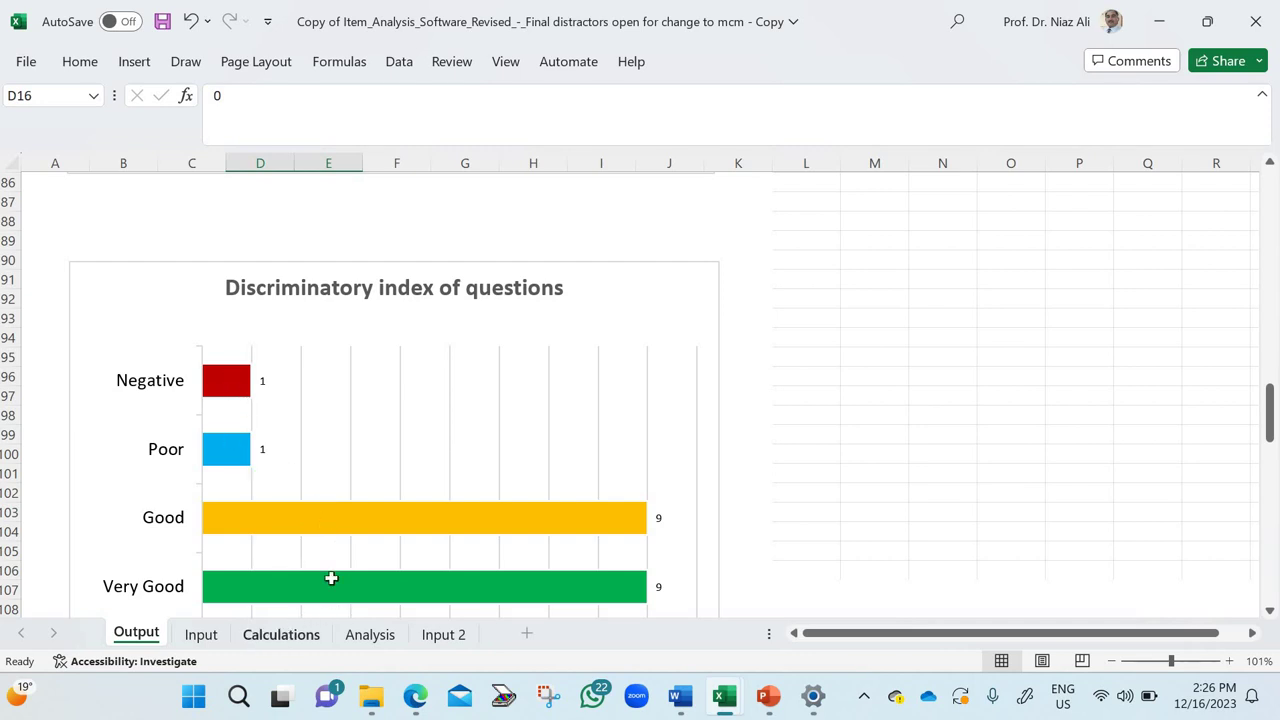
- Check the per-question ratings in the Calculations sheet and compare the Output chart's Negative bar with the POOR and NEGATIVE DISCRIMINATION lists
{"action": "left_click", "coordinate": [281, 634]}
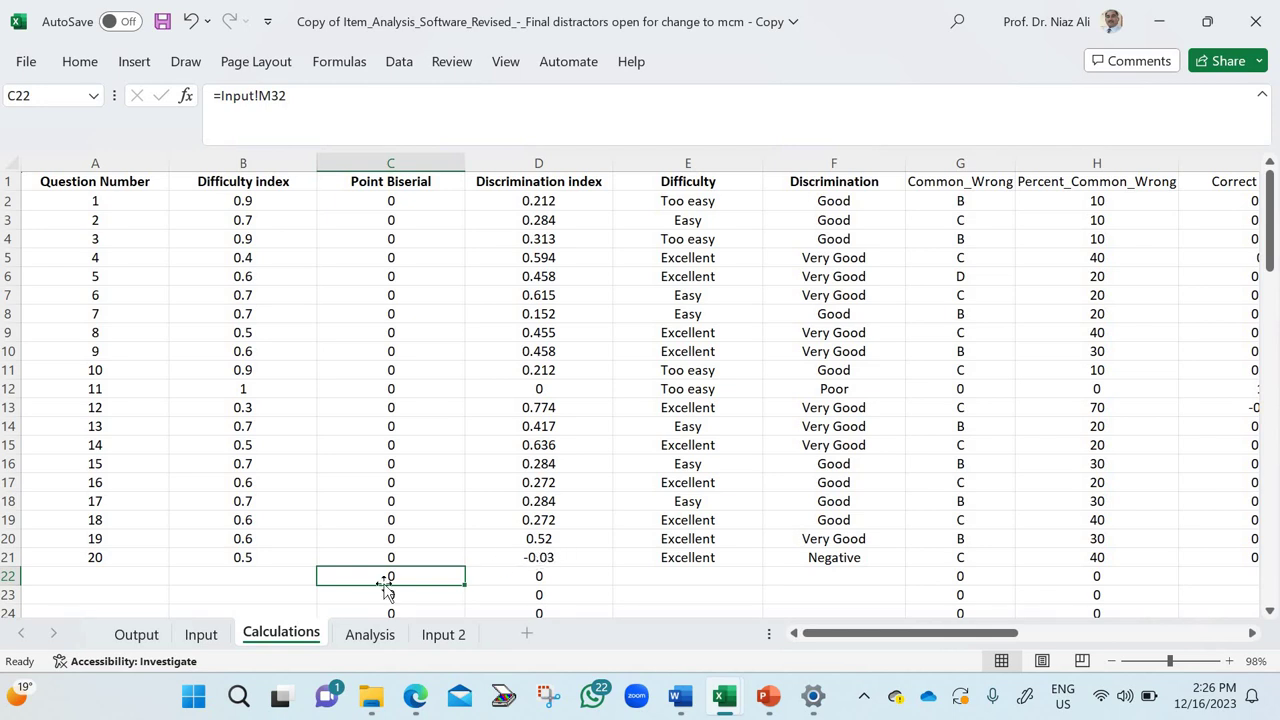
{"action": "left_click", "coordinate": [140, 636]}
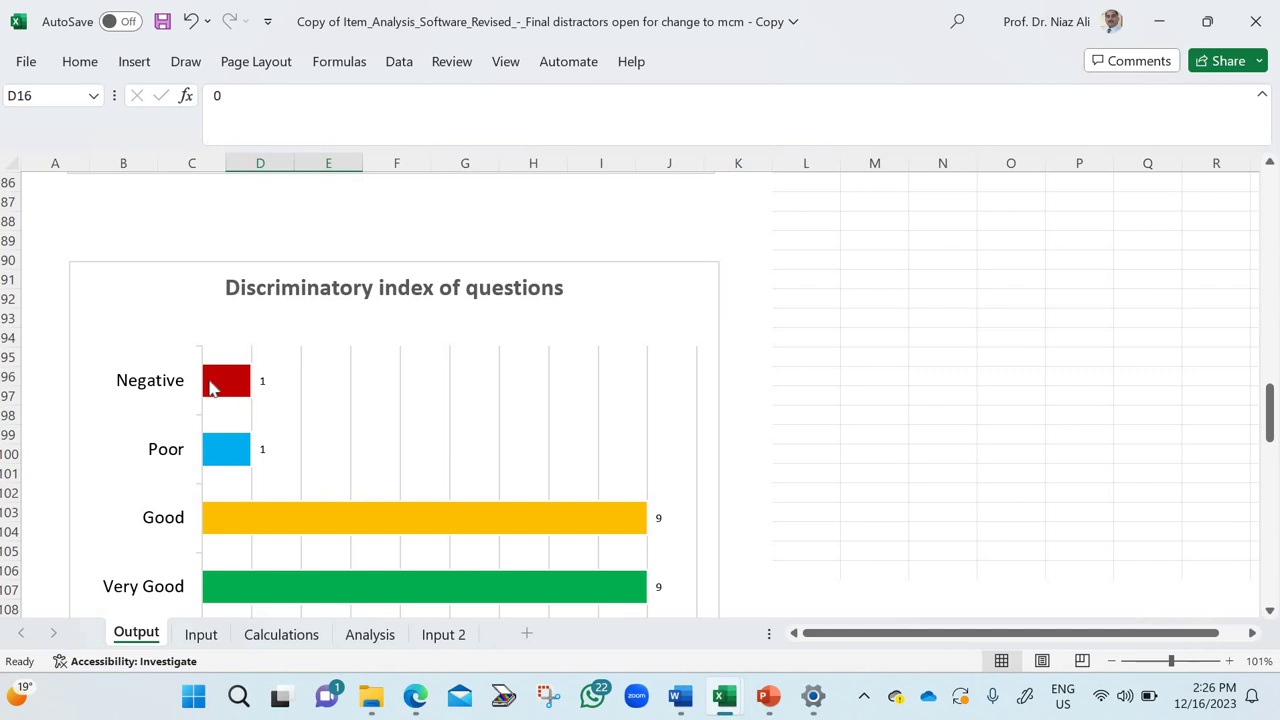
{"action": "mouse_move", "coordinate": [211, 395]}
{"action": "scroll", "coordinate": [205, 391], "scroll_direction": "up", "scroll_amount": 11}
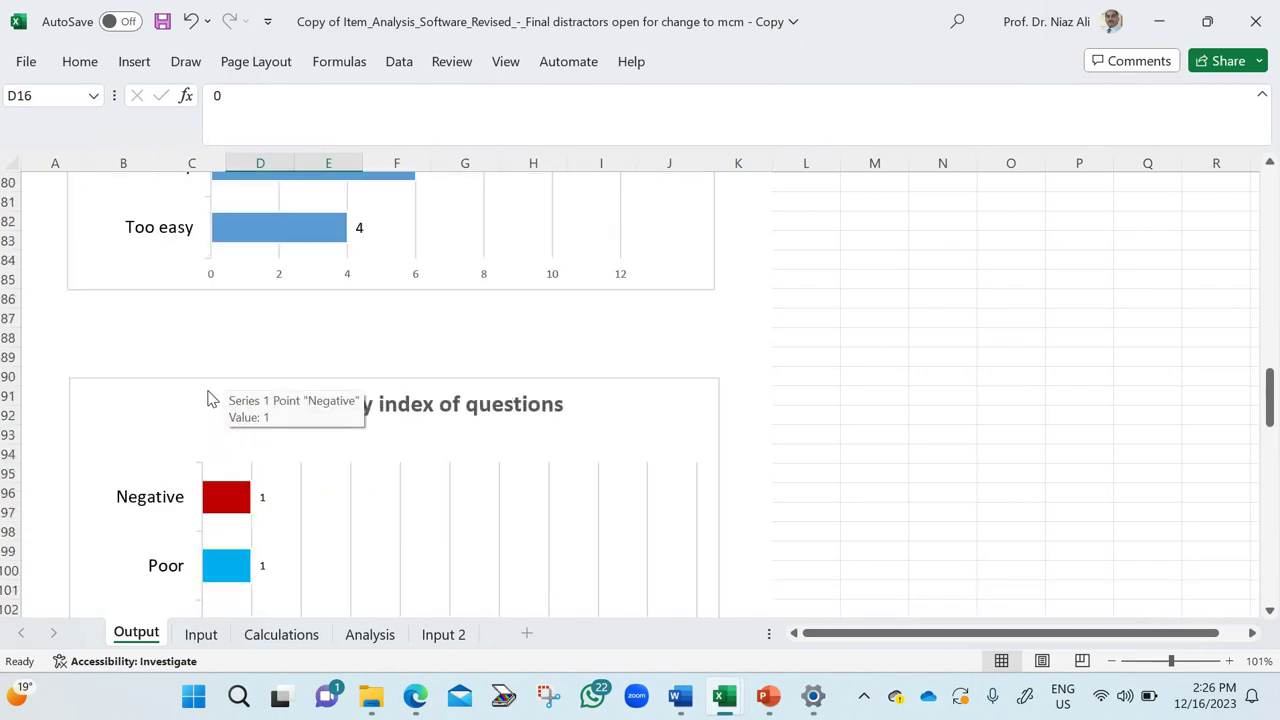
{"action": "scroll", "coordinate": [200, 388], "scroll_direction": "up", "scroll_amount": 6}
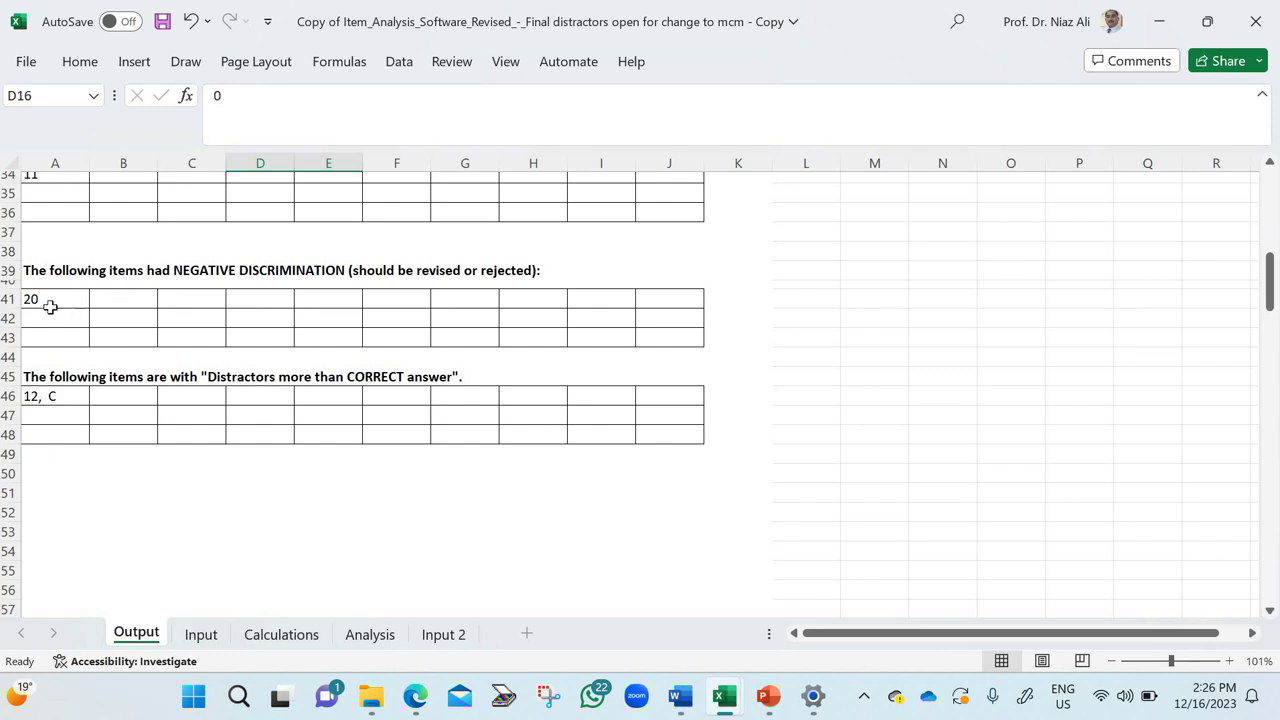
{"action": "scroll", "coordinate": [170, 320], "scroll_direction": "up", "scroll_amount": 8}
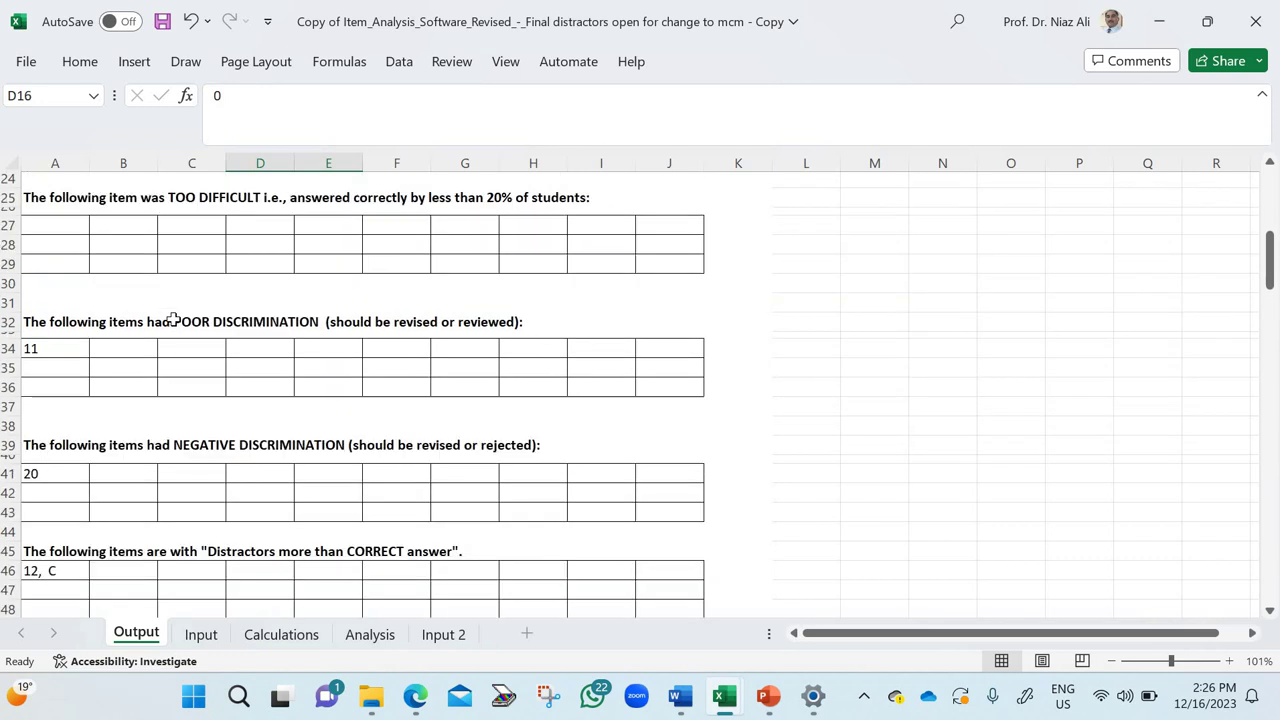
- Examine the Good and Very Good bars of the Discriminatory index chart and return to the Output report's header
{"action": "scroll", "coordinate": [168, 334], "scroll_direction": "down", "scroll_amount": 11}
{"action": "scroll", "coordinate": [174, 346], "scroll_direction": "down", "scroll_amount": 17}
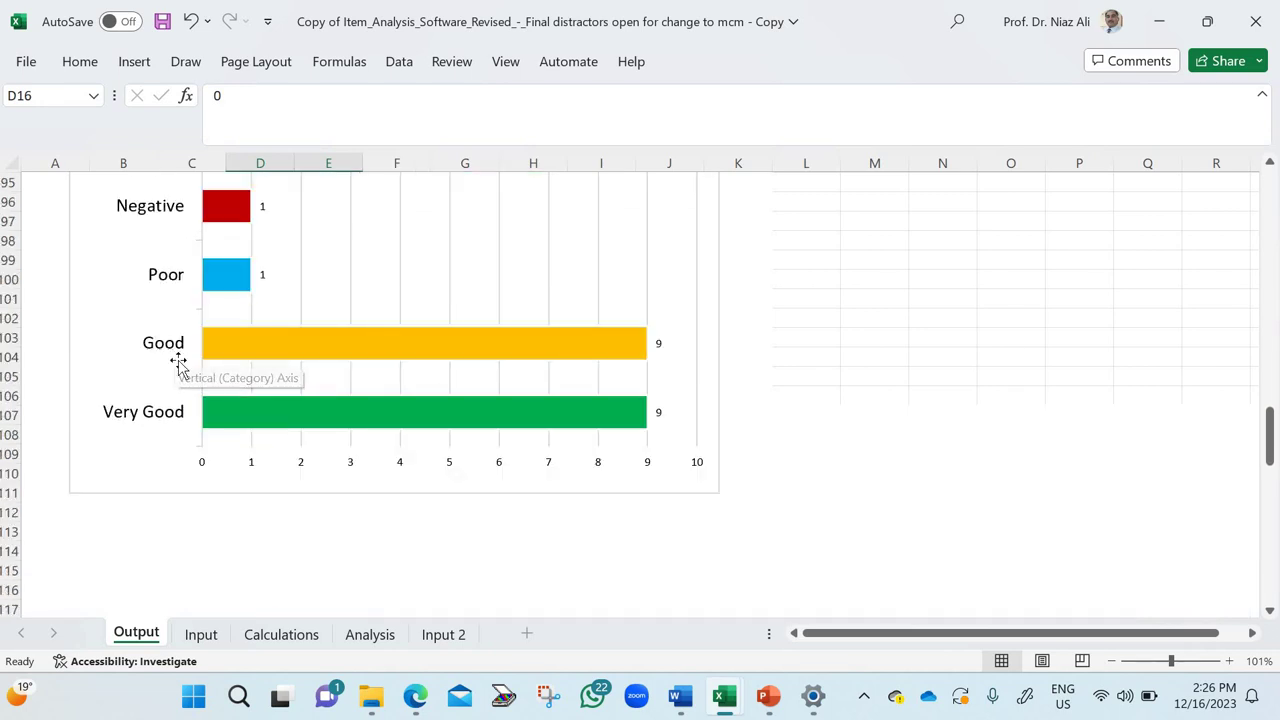
{"action": "mouse_move", "coordinate": [300, 415]}
{"action": "scroll", "coordinate": [299, 415], "scroll_direction": "down", "scroll_amount": 5}
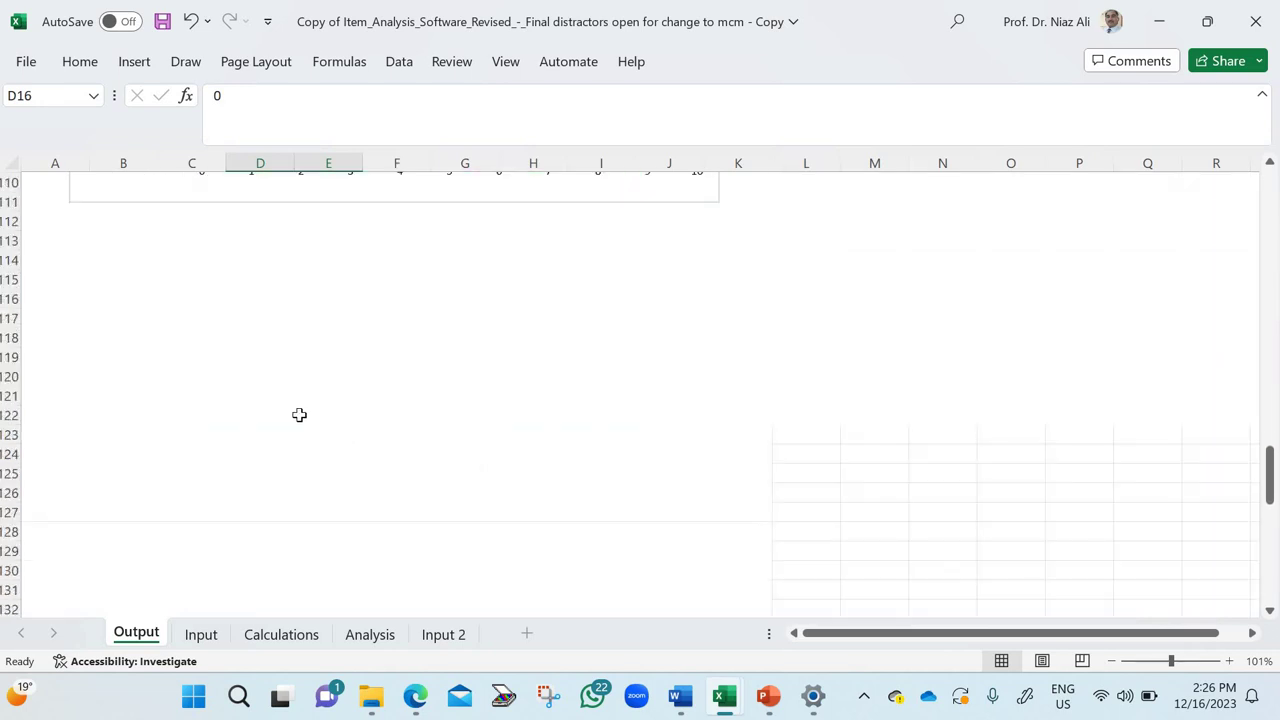
{"action": "scroll", "coordinate": [300, 416], "scroll_direction": "up", "scroll_amount": 18}
{"action": "scroll", "coordinate": [301, 420], "scroll_direction": "up", "scroll_amount": 18}
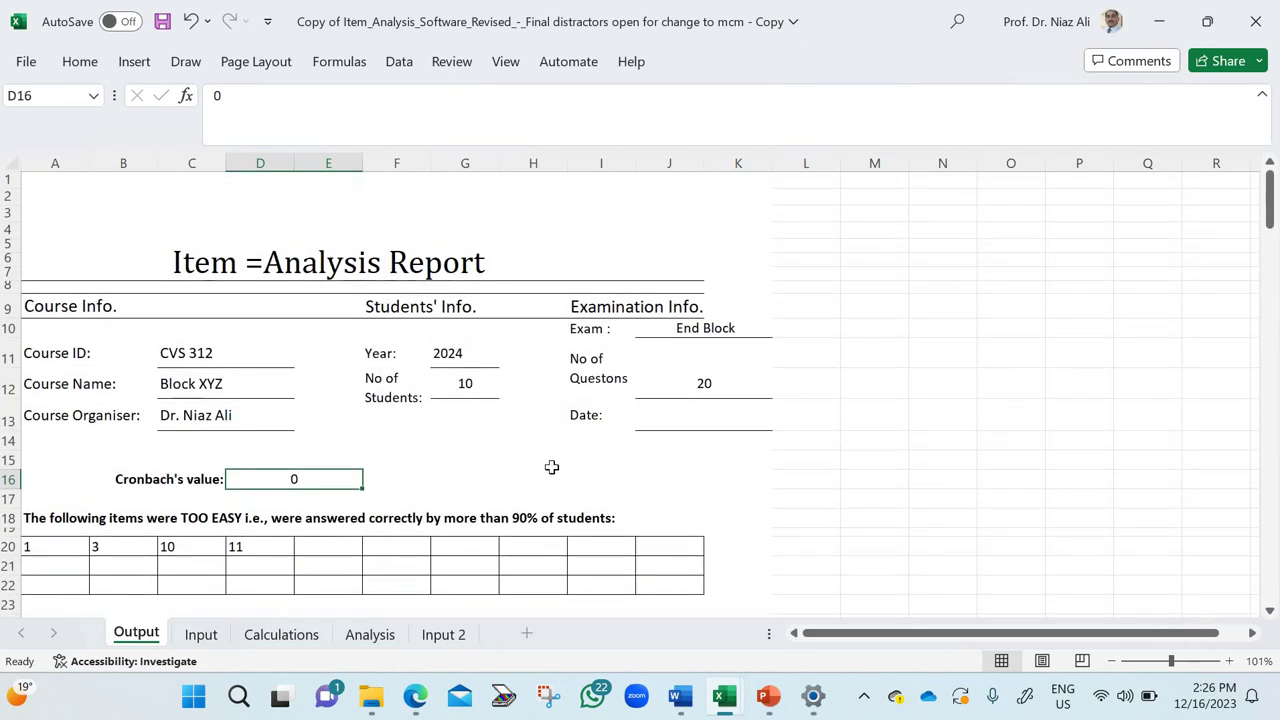
- Print the Output sheet with Microsoft Print to PDF as the printer
{"action": "key", "text": "ctrl+p"}
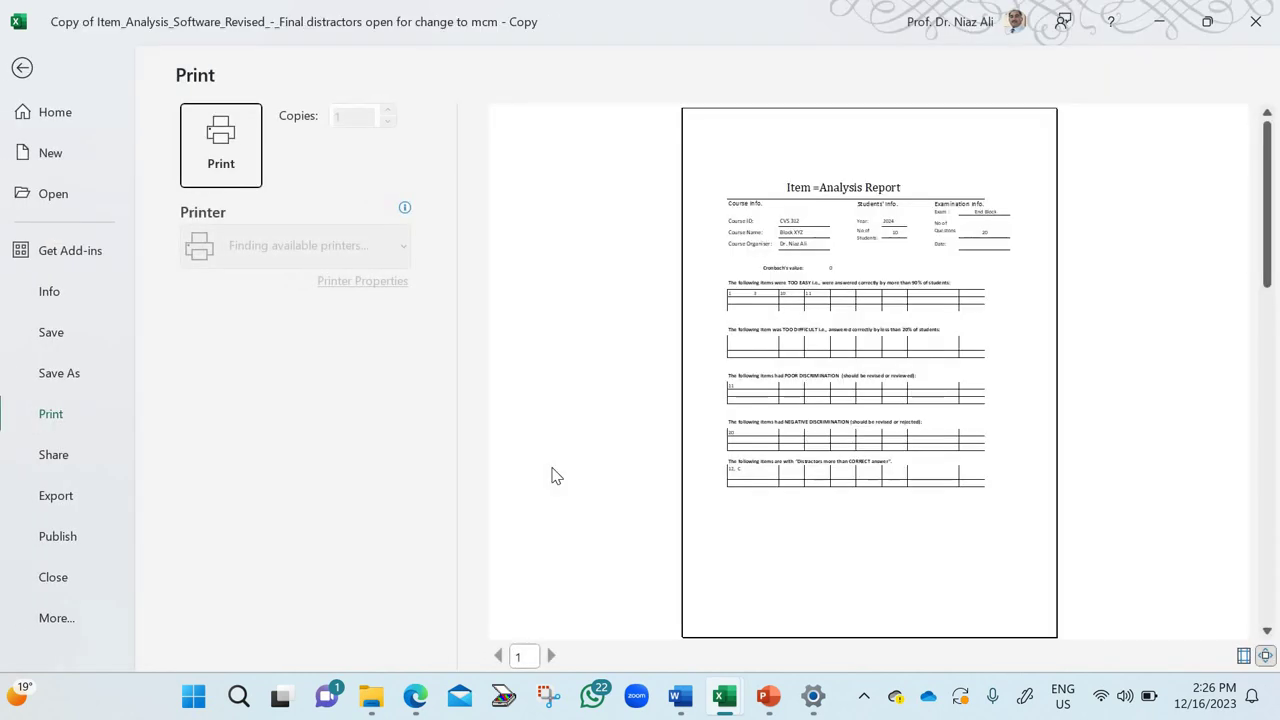
{"action": "left_click", "coordinate": [360, 250]}
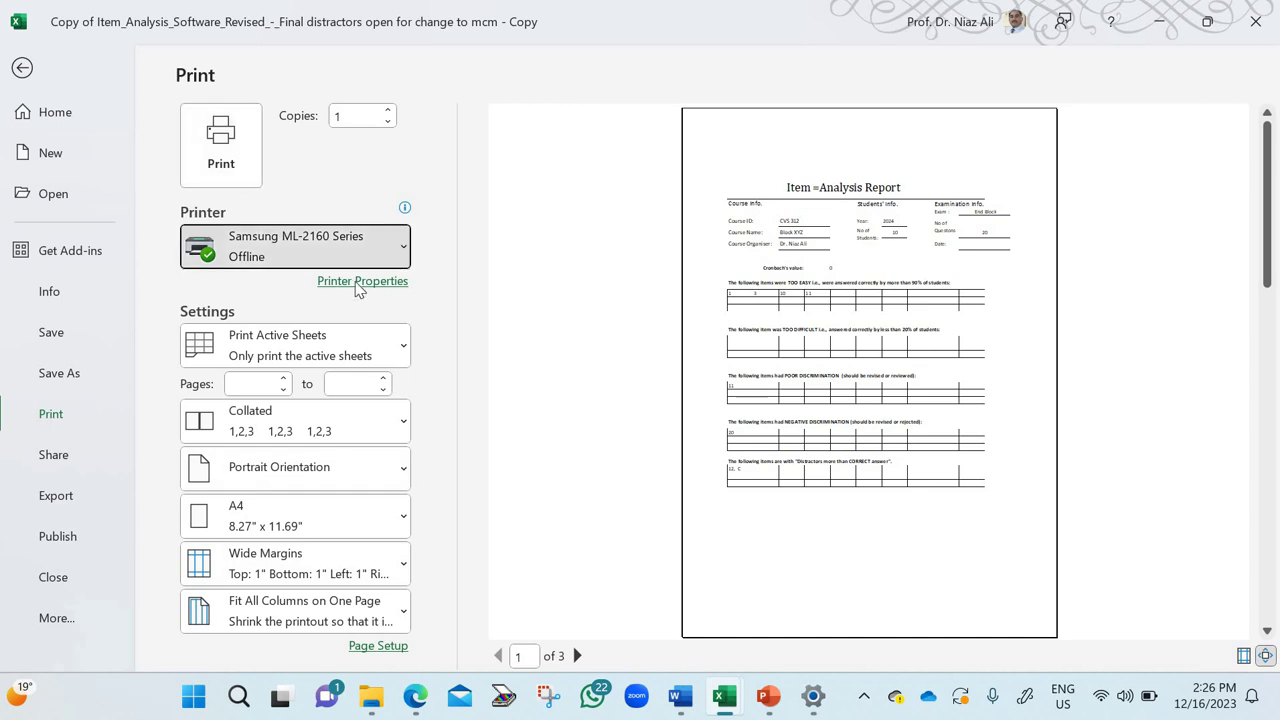
{"action": "left_click", "coordinate": [320, 397]}
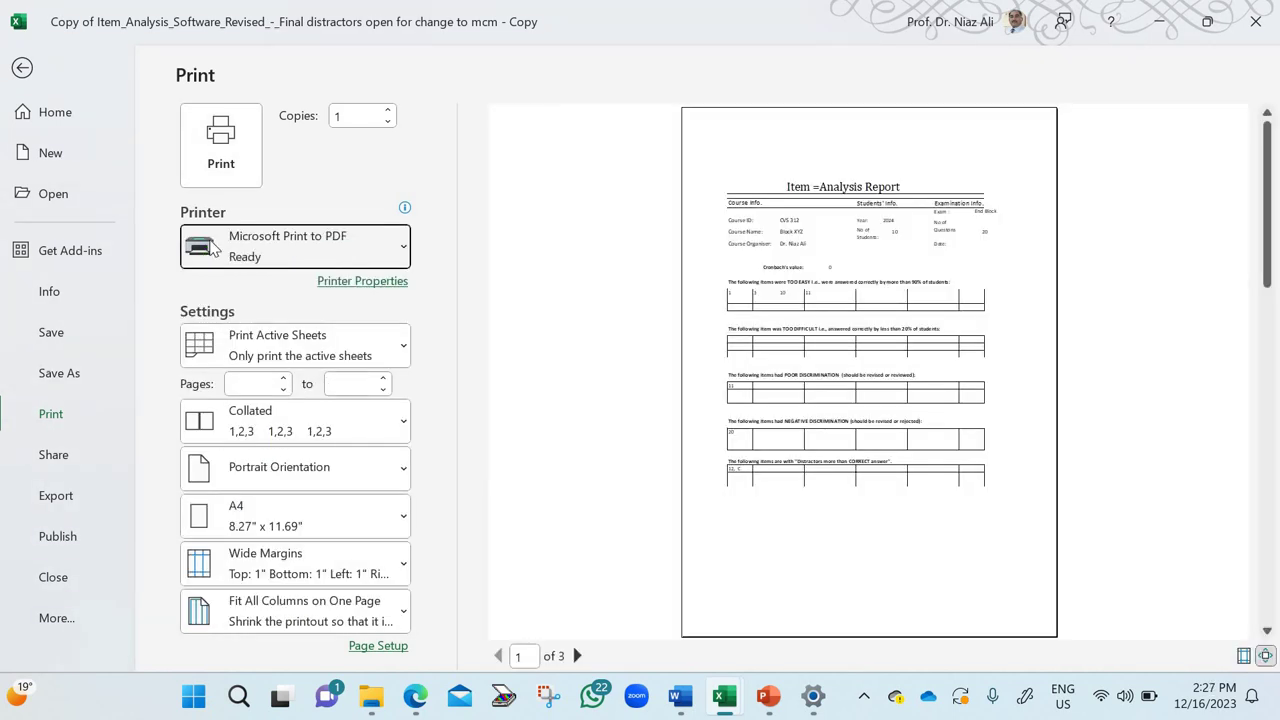
{"action": "left_click", "coordinate": [220, 145]}
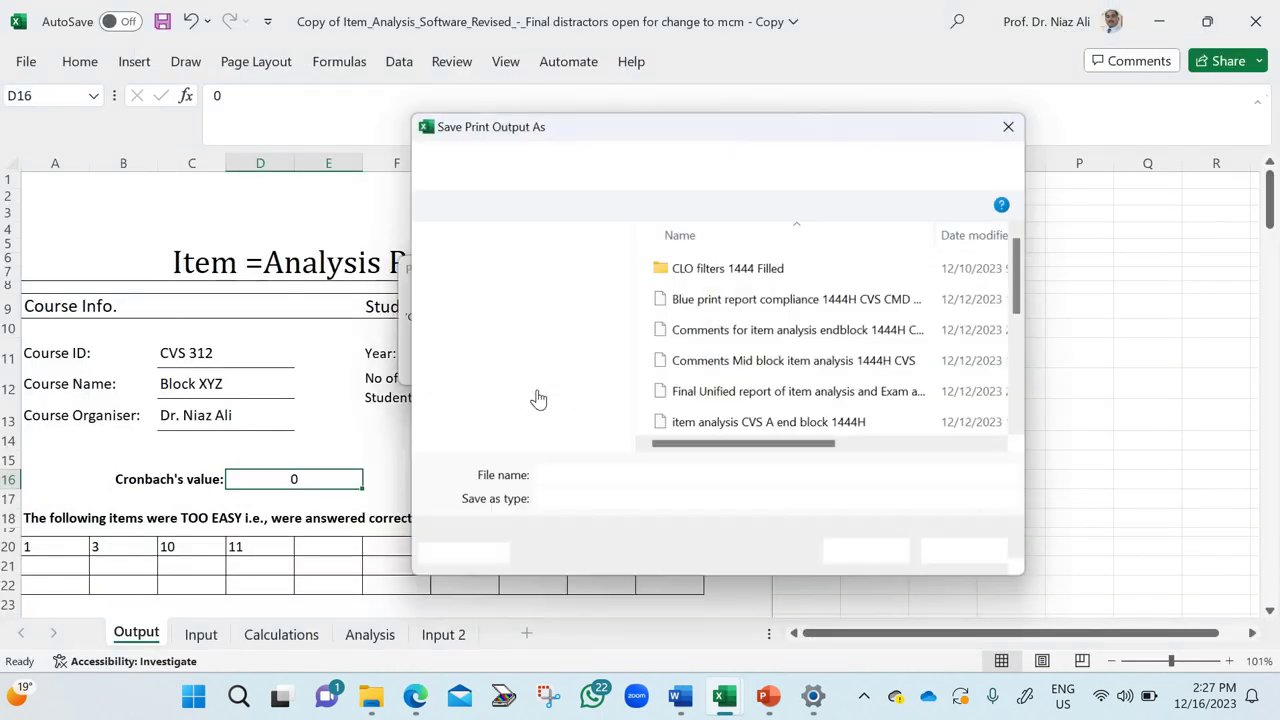
- Save the printed Output report to the Desktop as a PDF document named "trial version iteme analysi"
{"action": "left_click", "coordinate": [552, 480]}
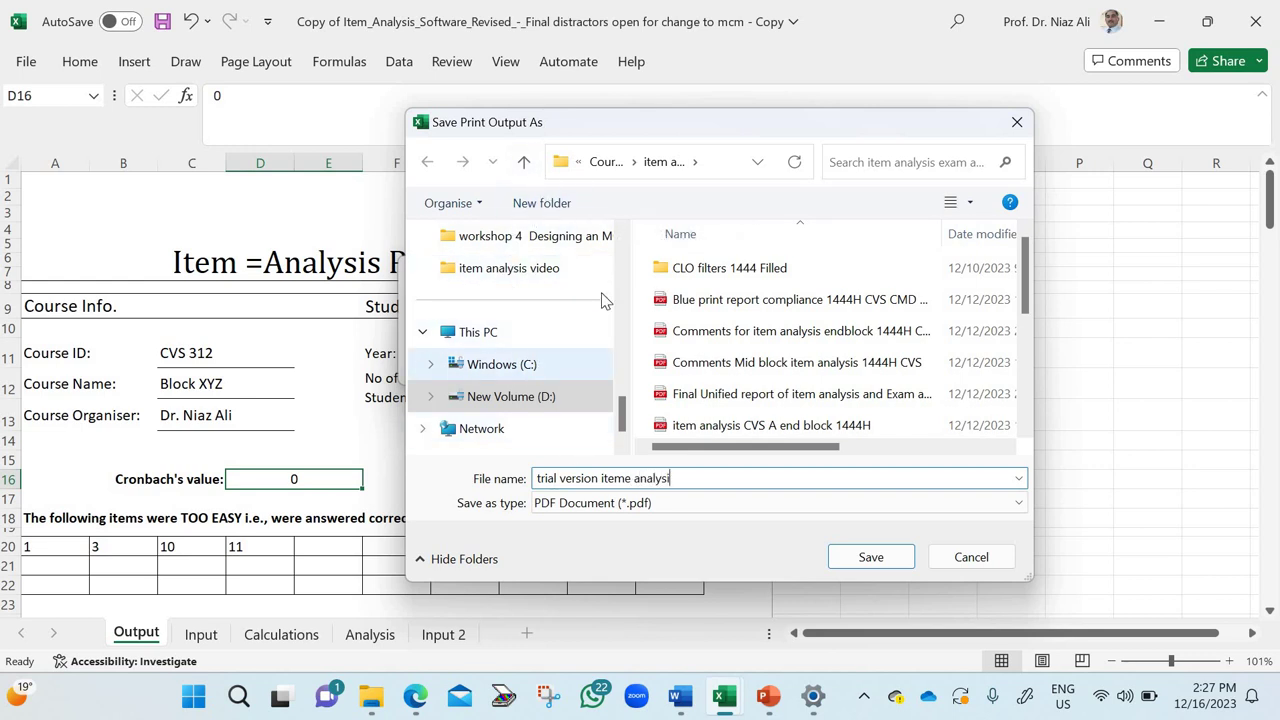
{"action": "scroll", "coordinate": [594, 292], "scroll_direction": "up", "scroll_amount": 3}
{"action": "scroll", "coordinate": [594, 292], "scroll_direction": "up", "scroll_amount": 1}
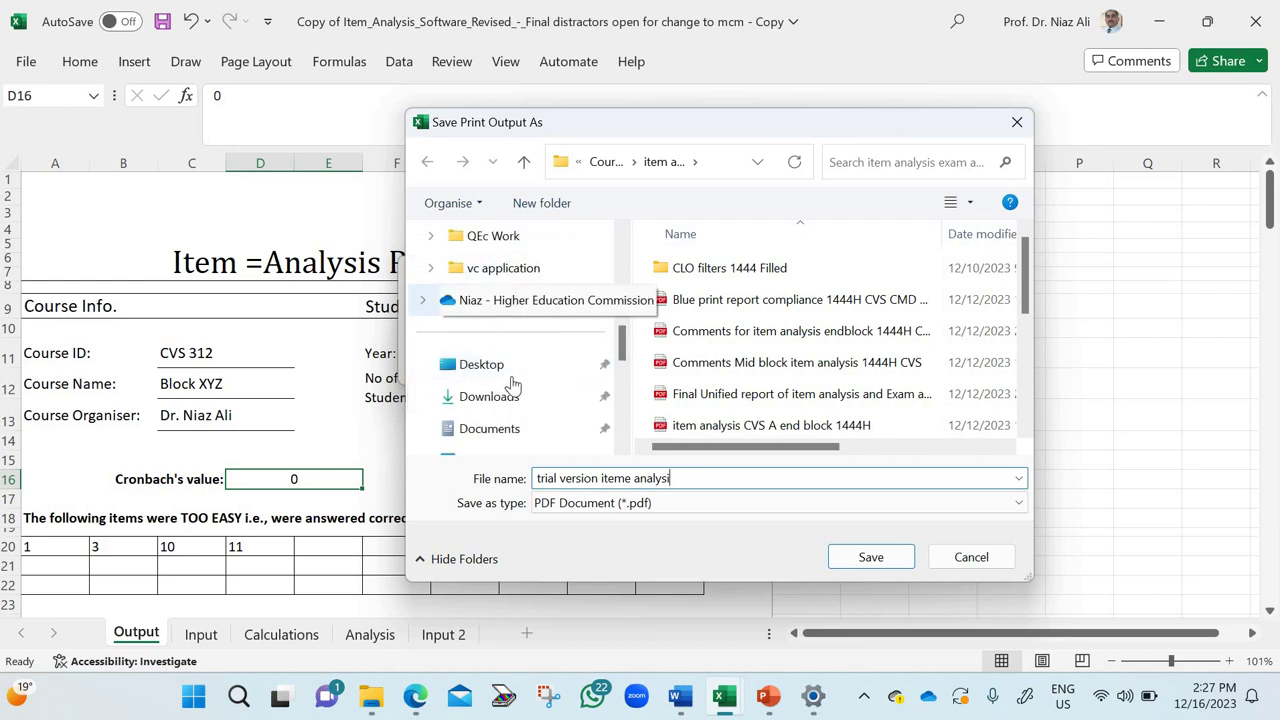
{"action": "left_click", "coordinate": [492, 365]}
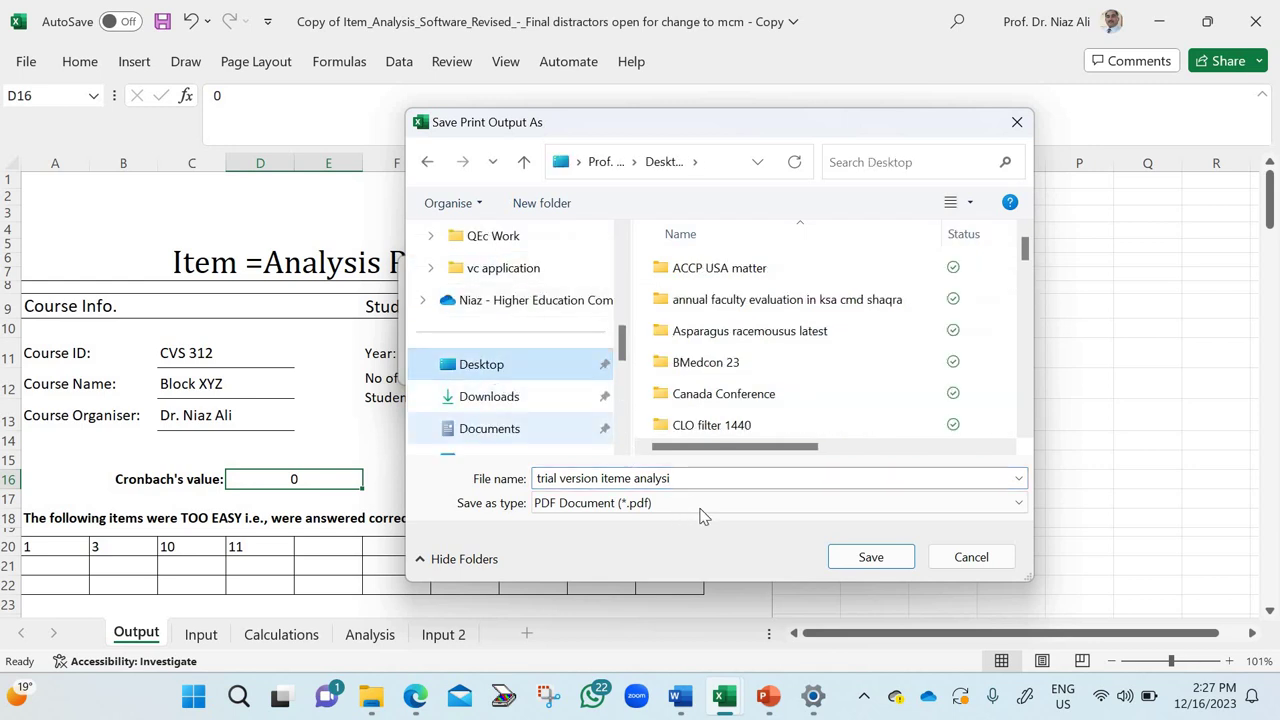
{"action": "left_click", "coordinate": [857, 554]}
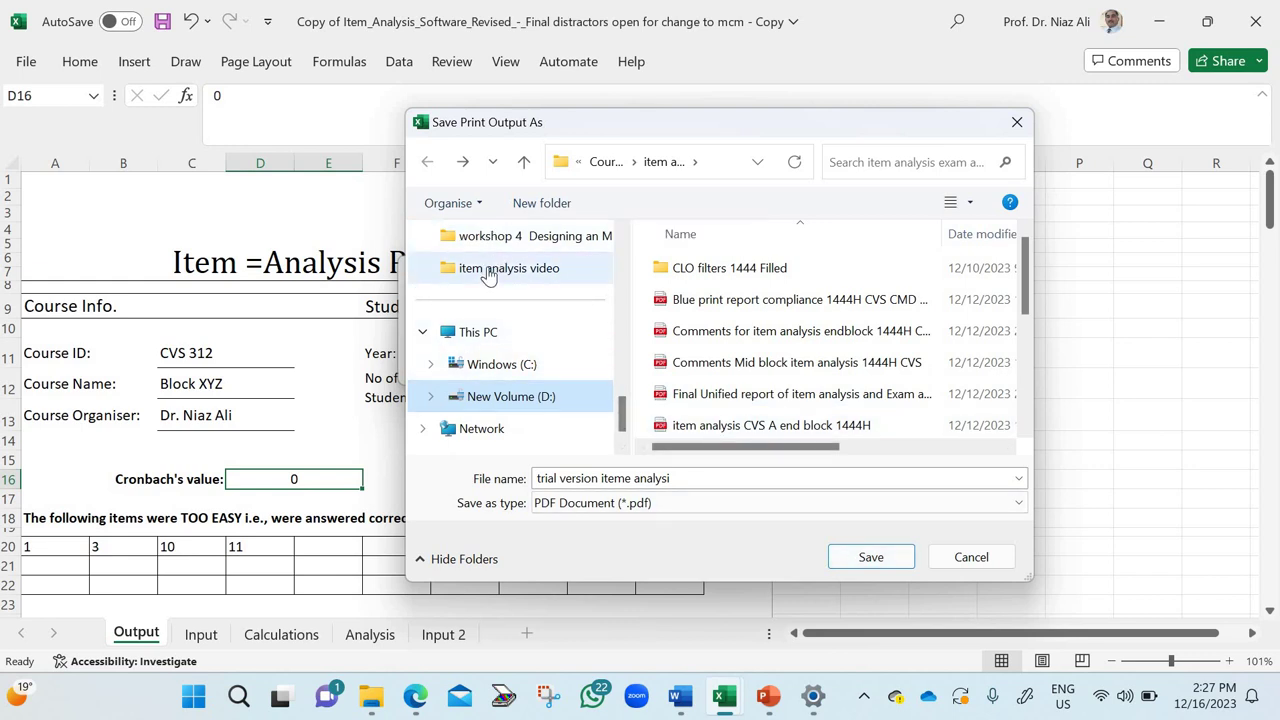
{"action": "scroll", "coordinate": [487, 272], "scroll_direction": "up", "scroll_amount": 5}
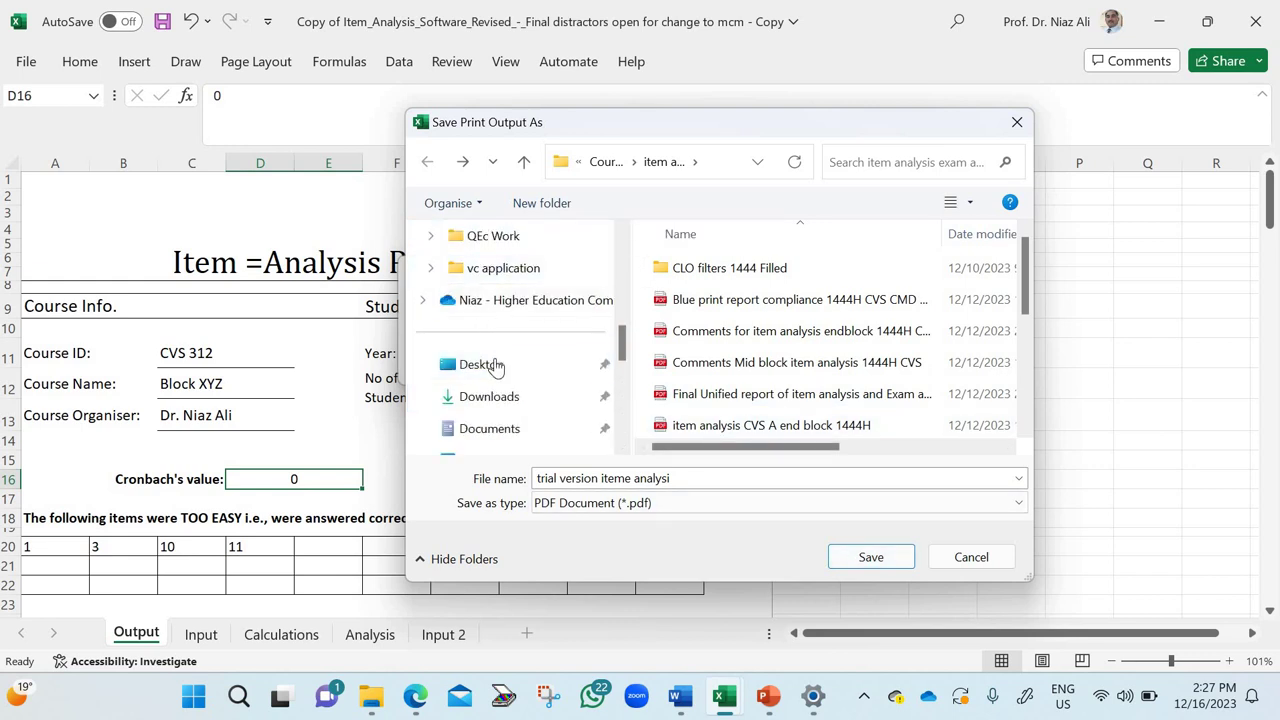
{"action": "left_click", "coordinate": [491, 366]}
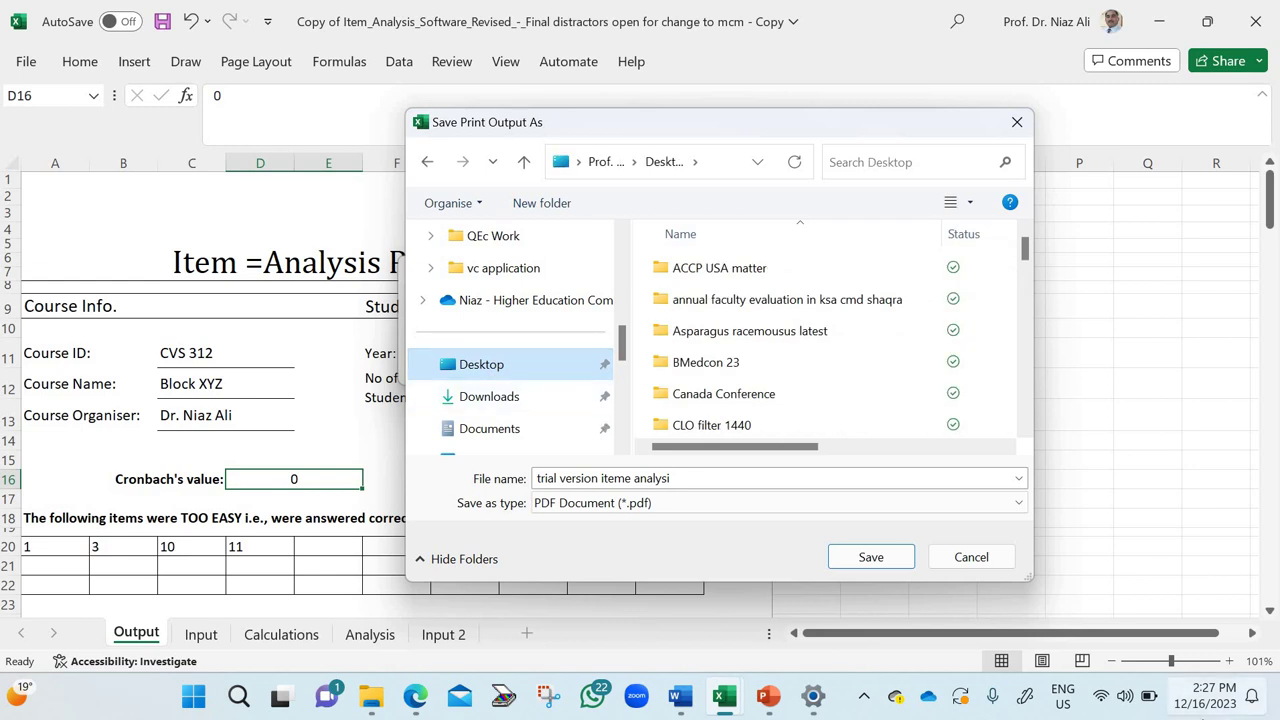
{"action": "left_click", "coordinate": [880, 563]}
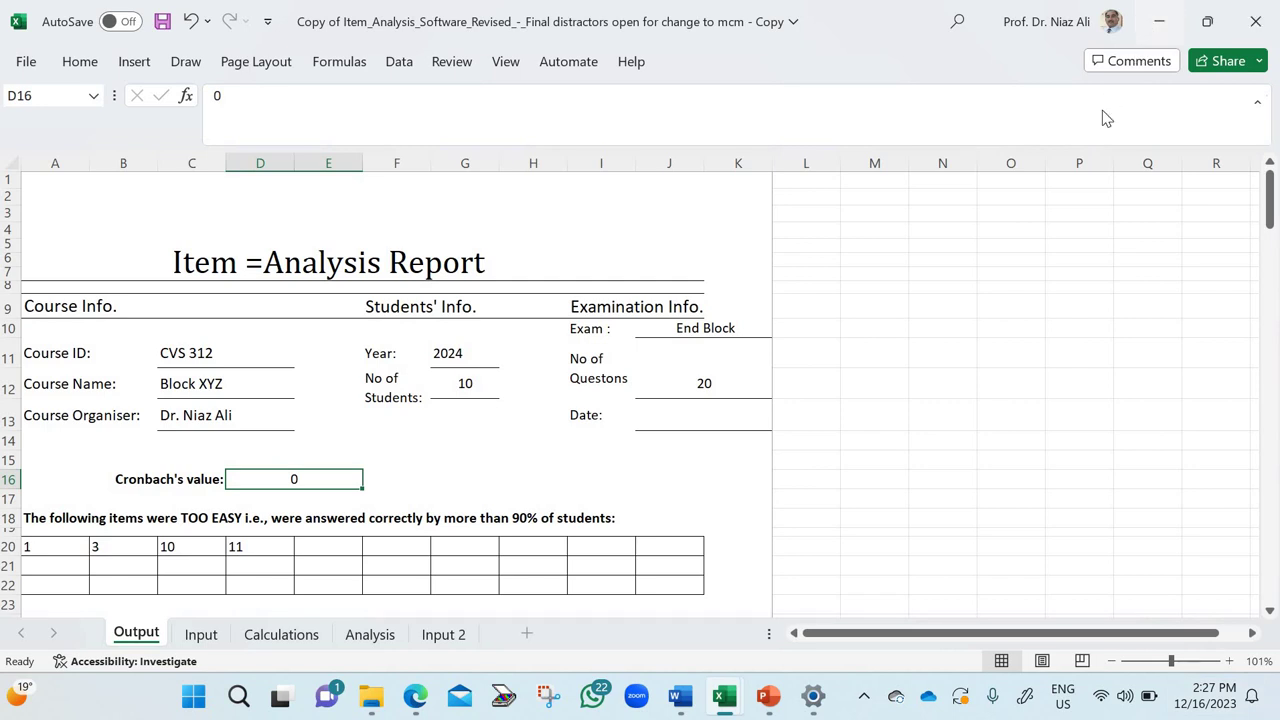
- Minimize the open windows to reach the desktop and open the "trial version iteme analysi" PDF
{"action": "left_click", "coordinate": [1165, 20]}
{"action": "left_click", "coordinate": [1170, 16]}
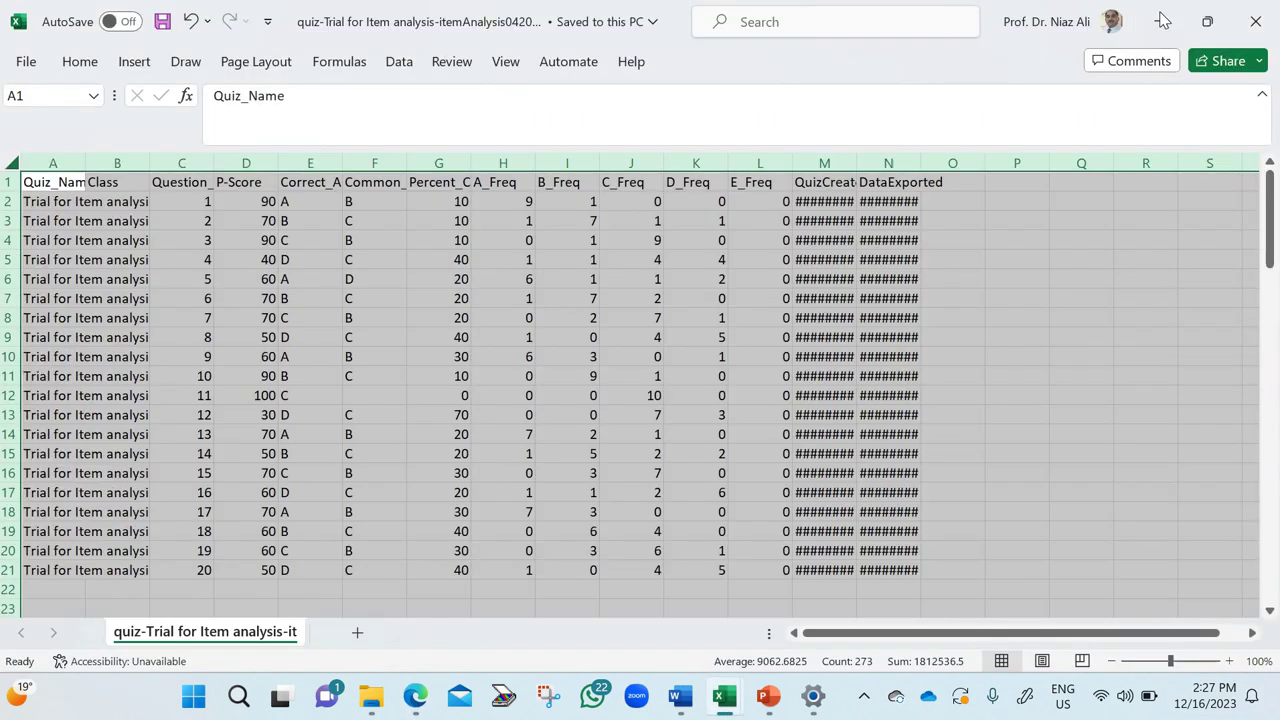
{"action": "left_click", "coordinate": [1158, 18]}
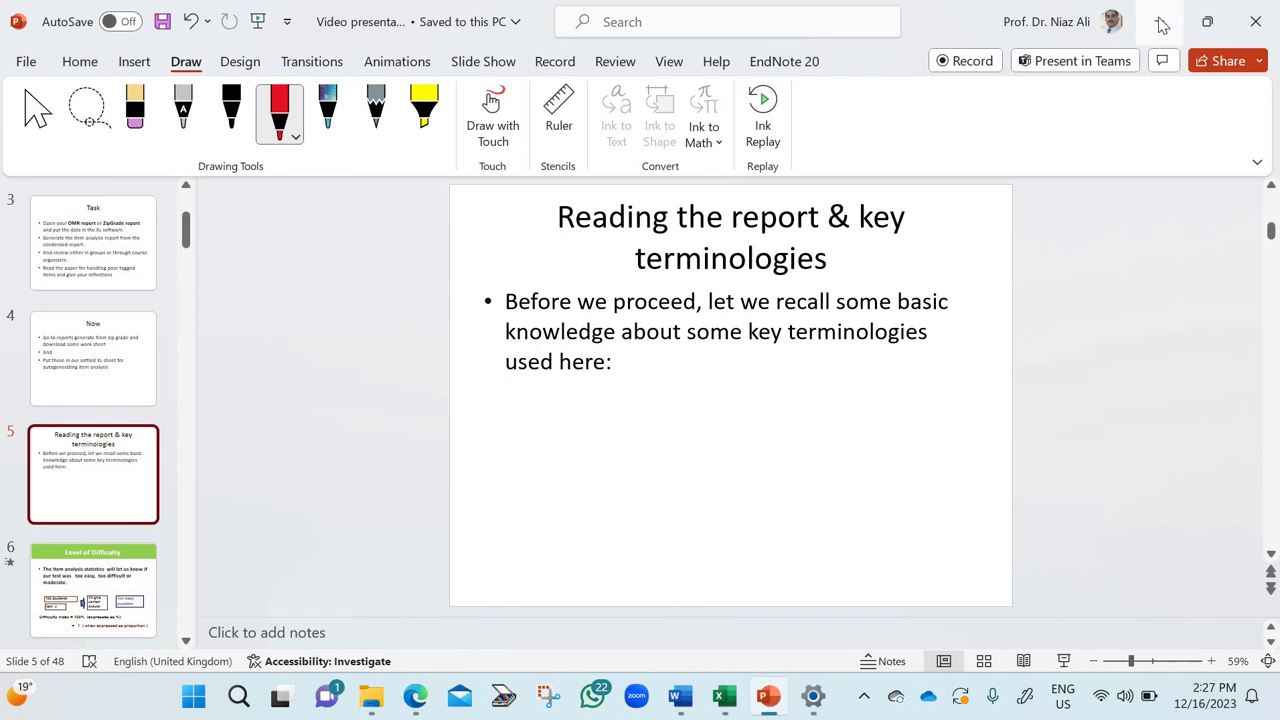
{"action": "left_click", "coordinate": [1159, 20]}
{"action": "left_click", "coordinate": [1164, 14]}
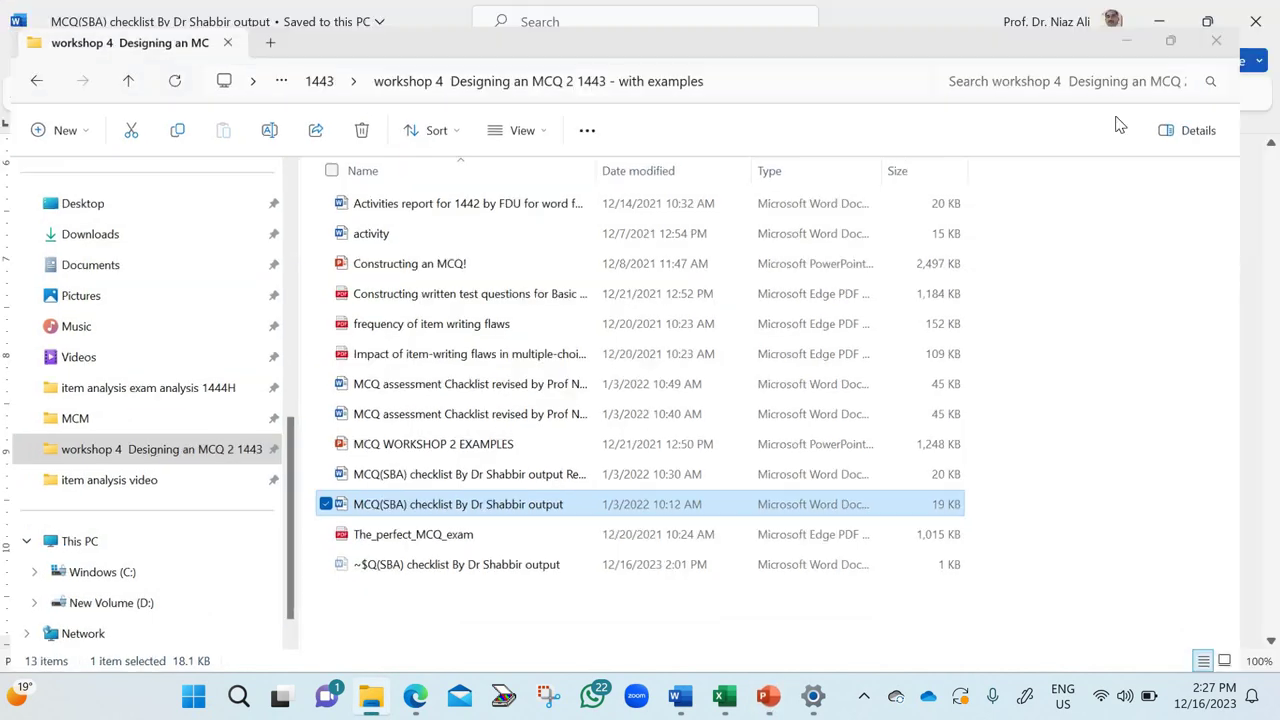
{"action": "left_click", "coordinate": [1163, 24]}
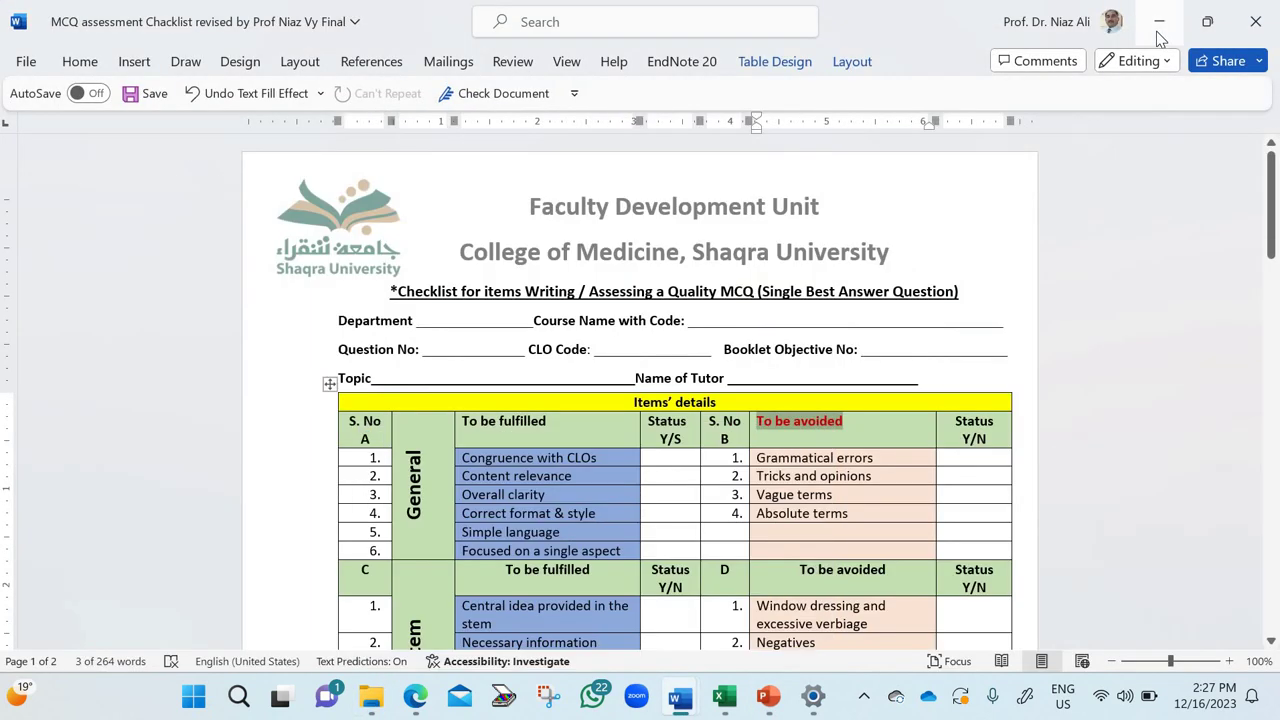
{"action": "left_click", "coordinate": [1160, 24]}
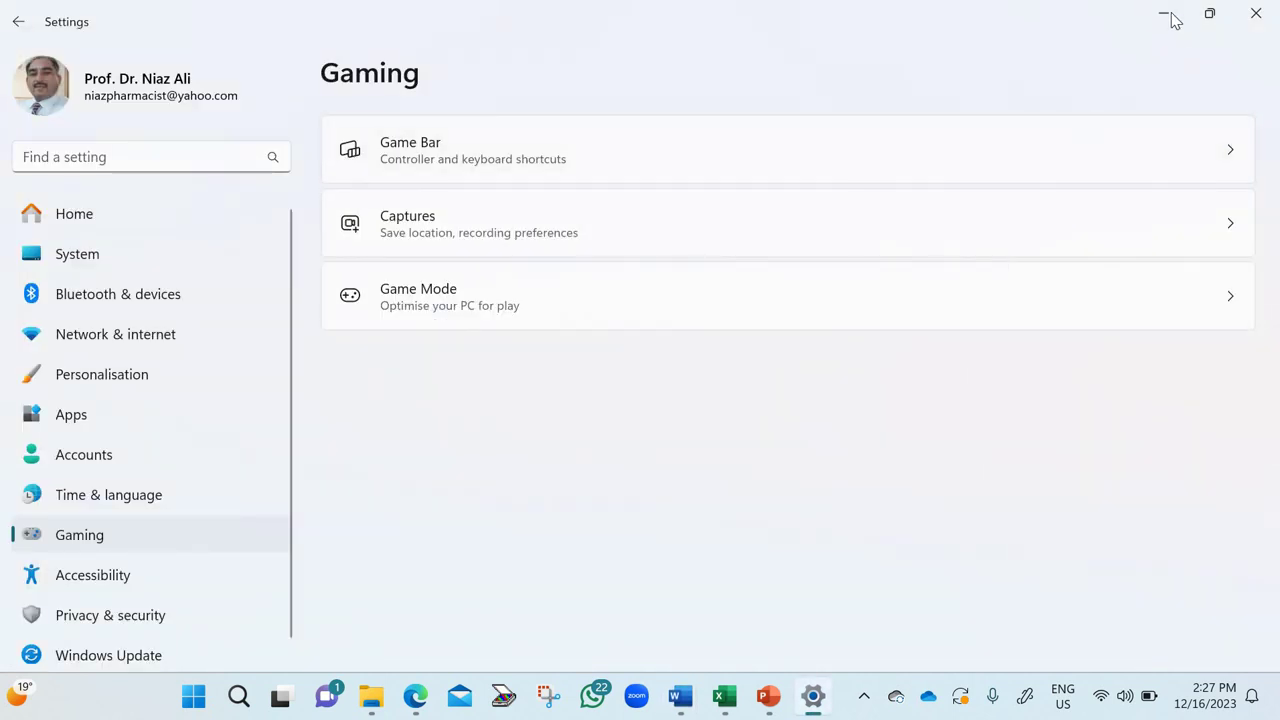
{"action": "left_click", "coordinate": [1164, 16]}
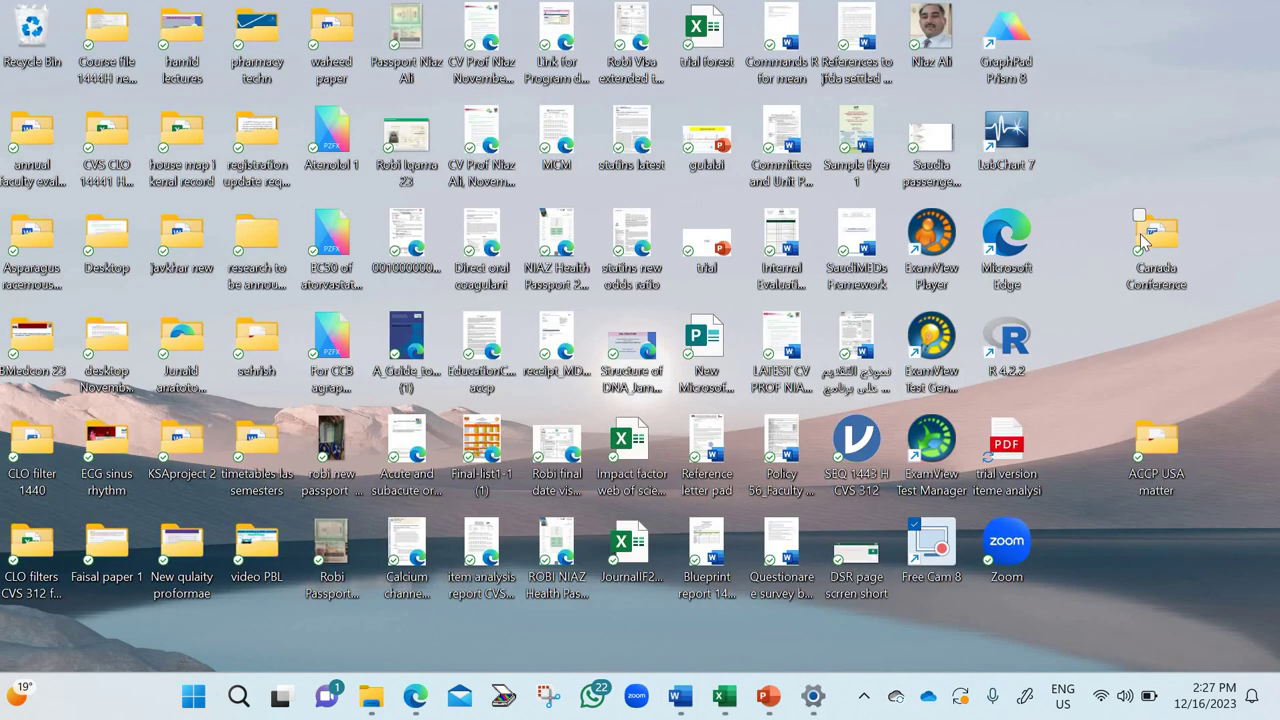
{"action": "double_click", "coordinate": [1016, 458]}
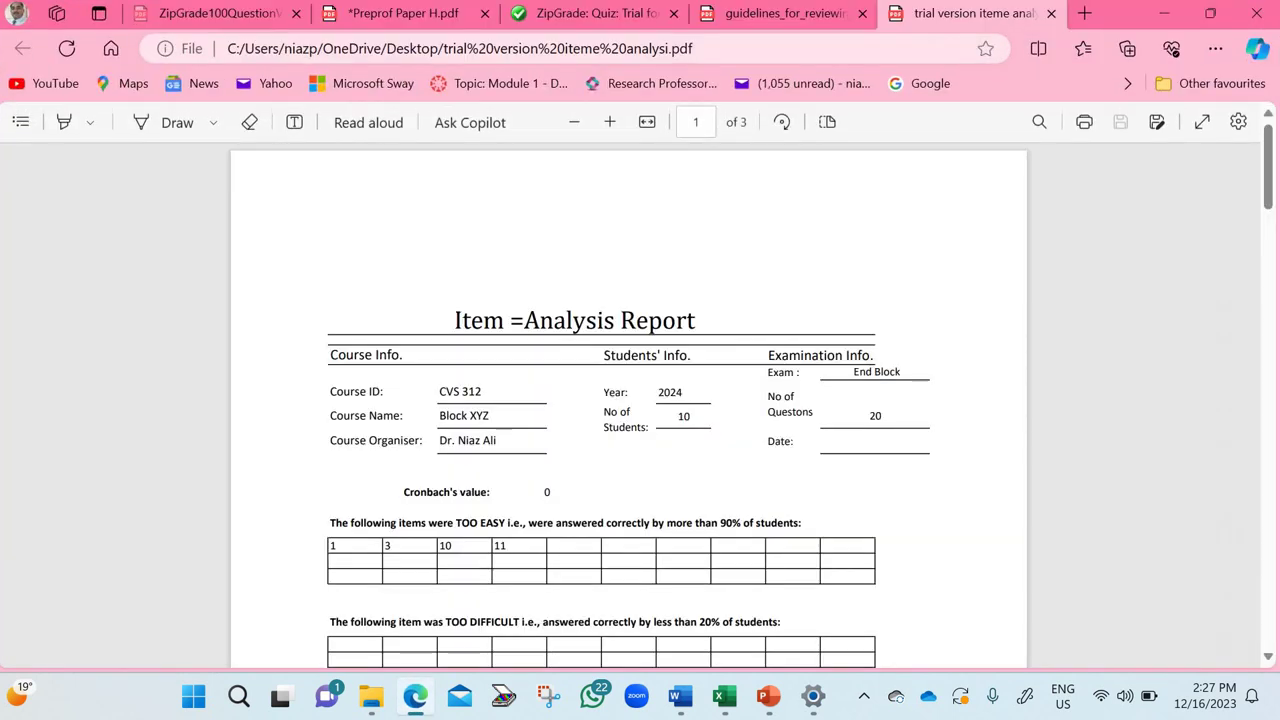
- Look through the PDF report's flagged item tables, Difficulty Index chart and Discriminatory index chart up to page 3
{"action": "scroll", "coordinate": [628, 400], "scroll_direction": "down", "scroll_amount": 5}
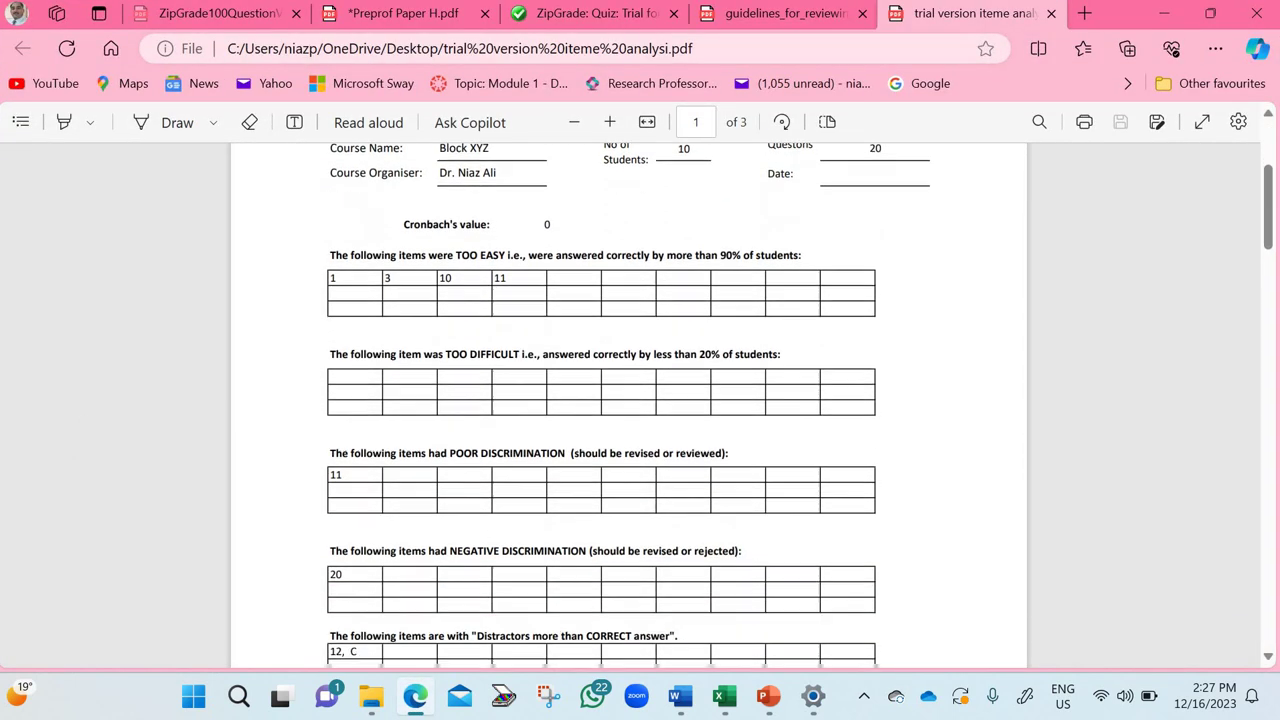
{"action": "scroll", "coordinate": [628, 400], "scroll_direction": "down", "scroll_amount": 6}
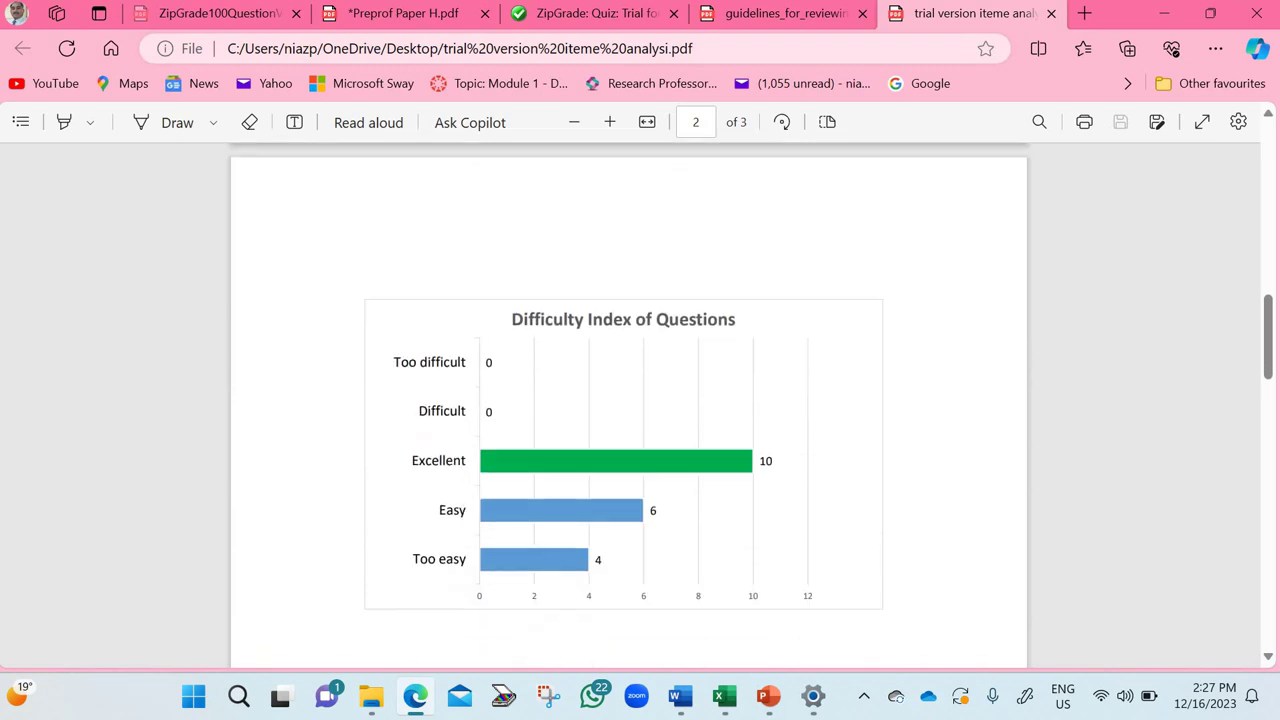
{"action": "scroll", "coordinate": [628, 400], "scroll_direction": "down", "scroll_amount": 3}
{"action": "scroll", "coordinate": [628, 400], "scroll_direction": "up", "scroll_amount": 1}
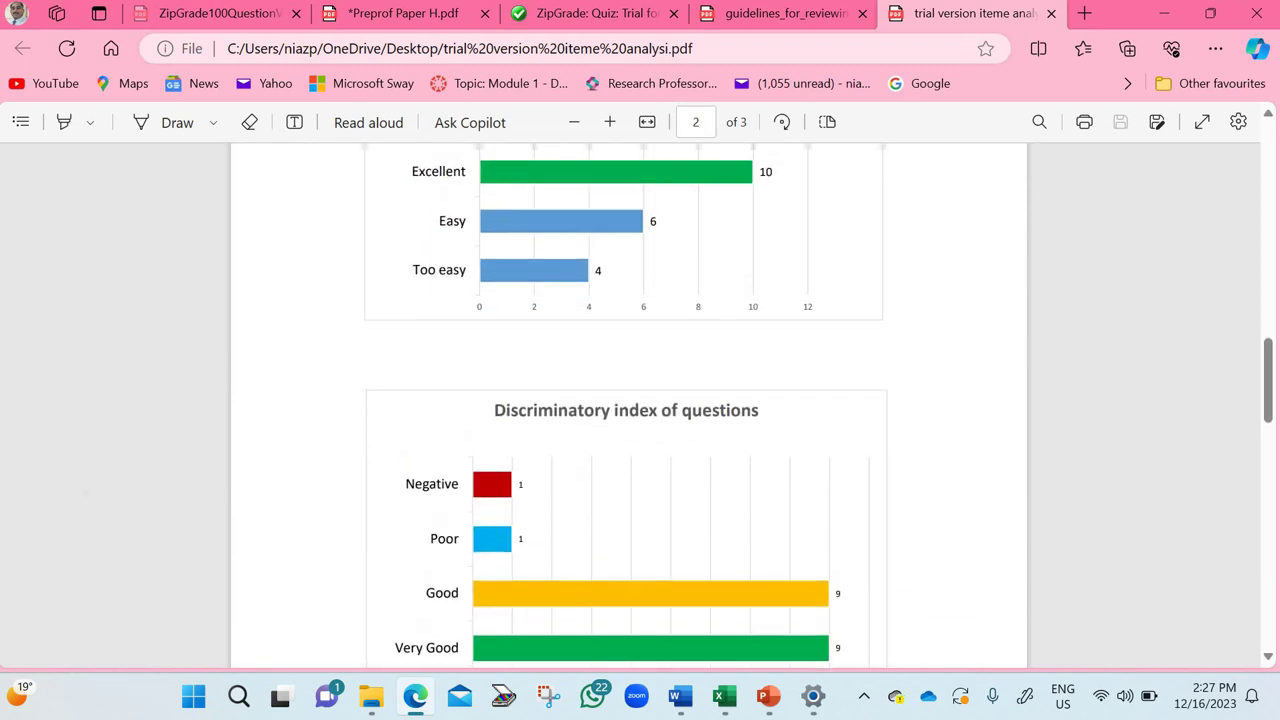
{"action": "scroll", "coordinate": [628, 400], "scroll_direction": "up", "scroll_amount": 2}
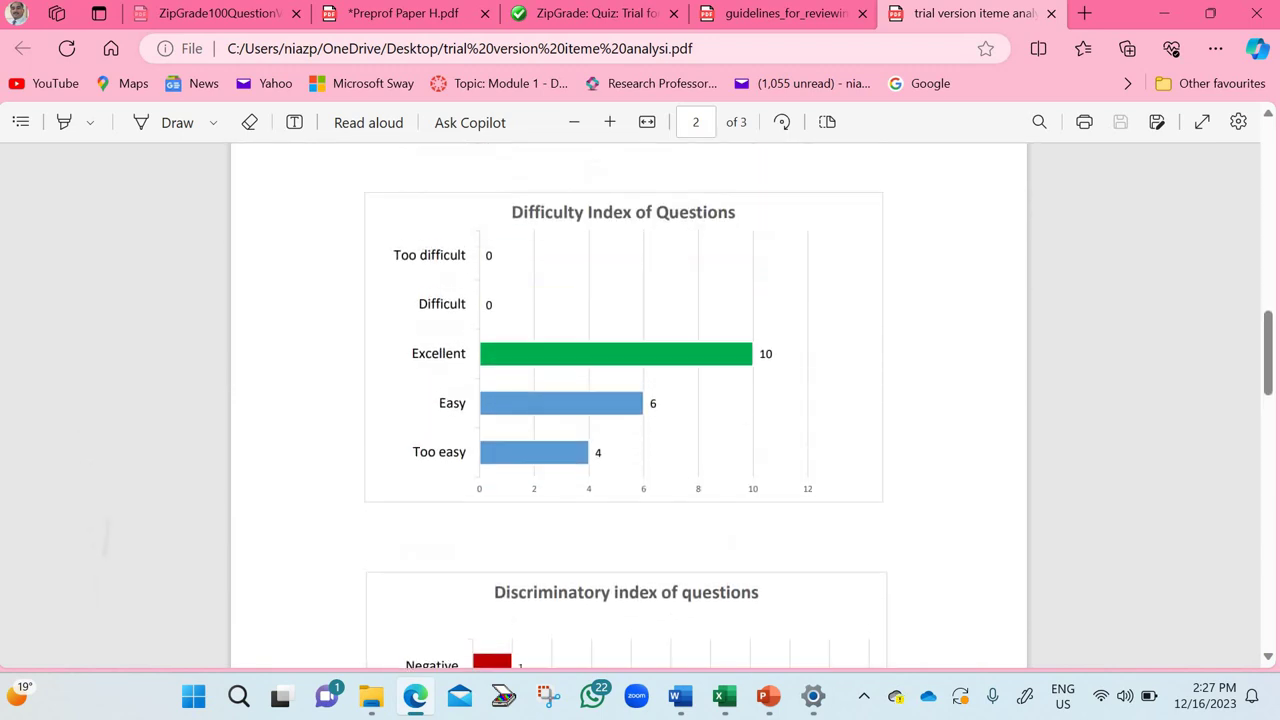
{"action": "scroll", "coordinate": [628, 400], "scroll_direction": "down", "scroll_amount": 4}
{"action": "scroll", "coordinate": [628, 400], "scroll_direction": "down", "scroll_amount": 5}
{"action": "scroll", "coordinate": [109, 500], "scroll_direction": "down", "scroll_amount": 3}
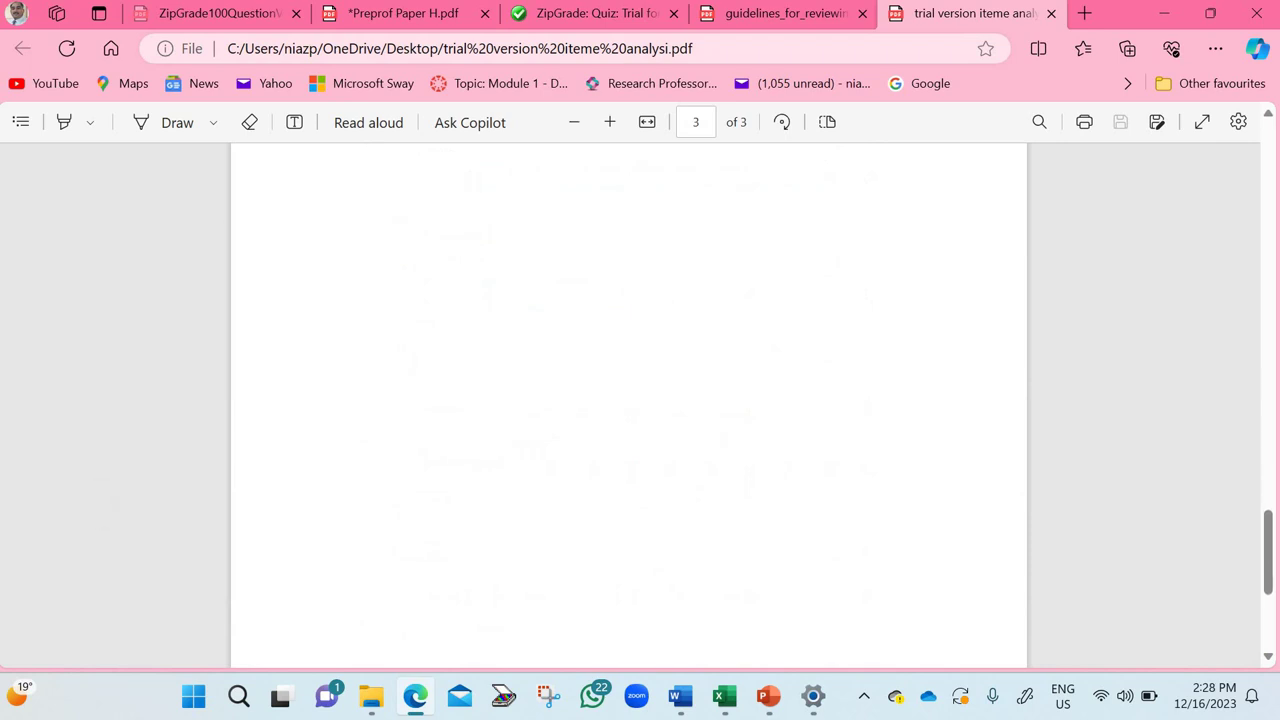
- Review the enlarged PDF report back to the discrimination and distractor tables on page 1, and close it
{"action": "scroll", "coordinate": [109, 500], "scroll_direction": "up", "scroll_amount": 5}
{"action": "scroll", "coordinate": [674, 434], "scroll_direction": "down", "scroll_amount": 1}
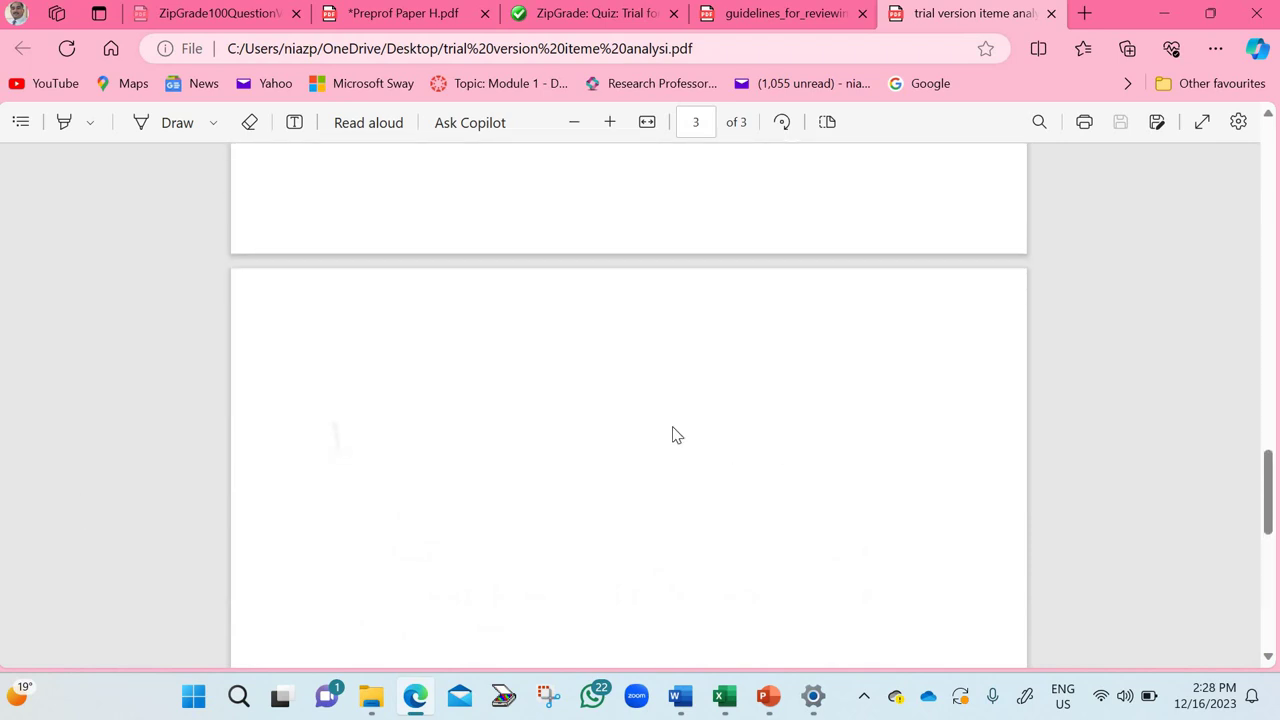
{"action": "scroll", "coordinate": [682, 428], "scroll_direction": "up", "scroll_amount": 4}
{"action": "scroll", "coordinate": [628, 400], "scroll_direction": "up", "scroll_amount": 10}
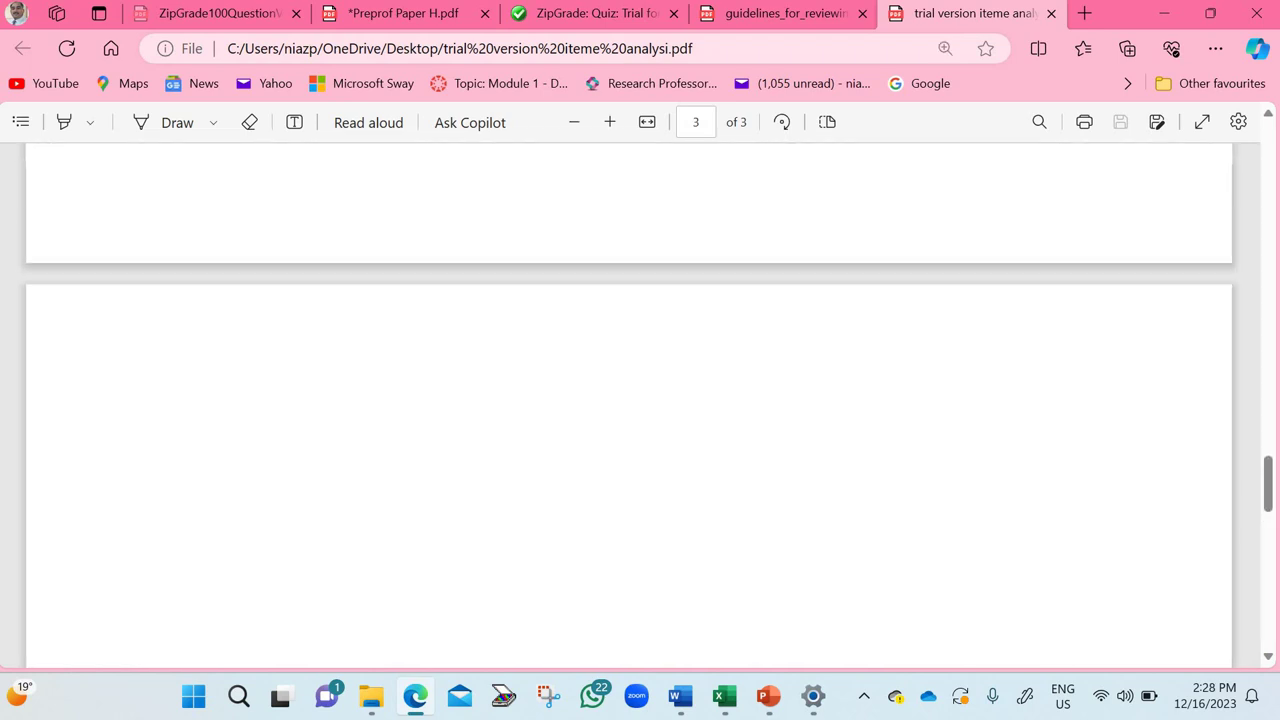
{"action": "scroll", "coordinate": [628, 400], "scroll_direction": "up", "scroll_amount": 12}
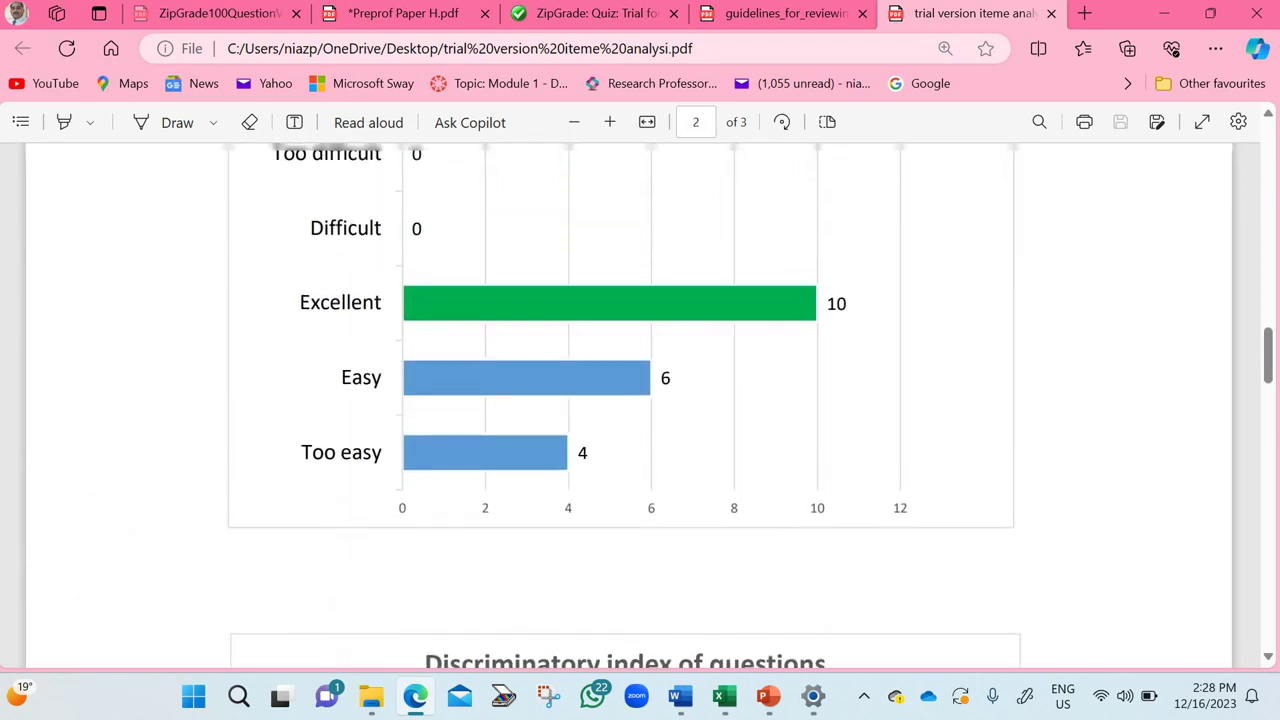
{"action": "scroll", "coordinate": [924, 203], "scroll_direction": "up", "scroll_amount": 1}
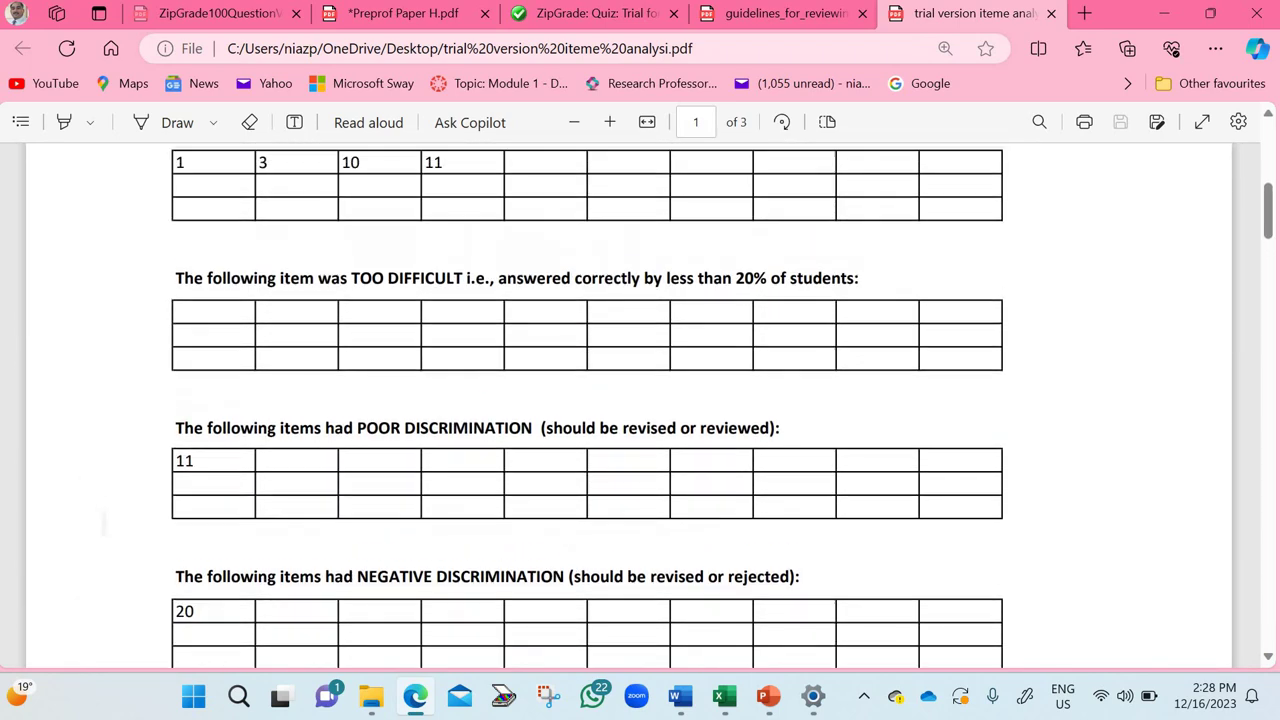
{"action": "scroll", "coordinate": [924, 203], "scroll_direction": "down", "scroll_amount": 3}
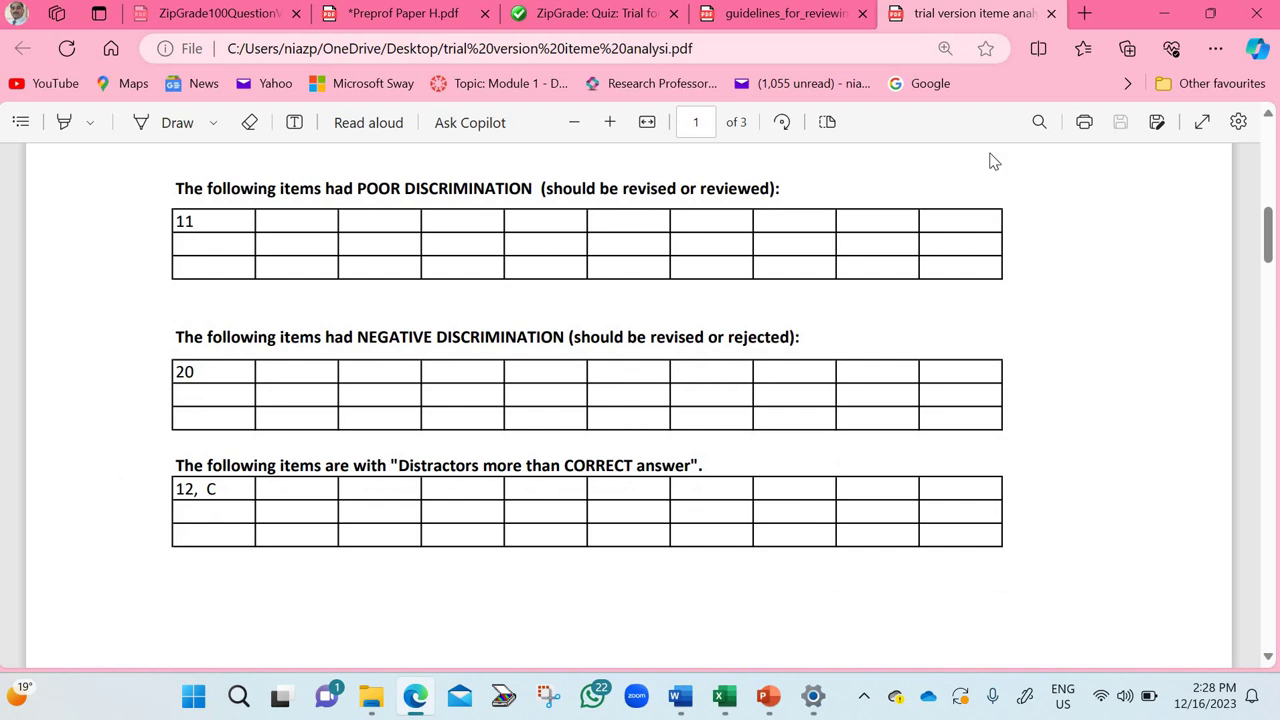
{"action": "left_click", "coordinate": [1052, 14]}
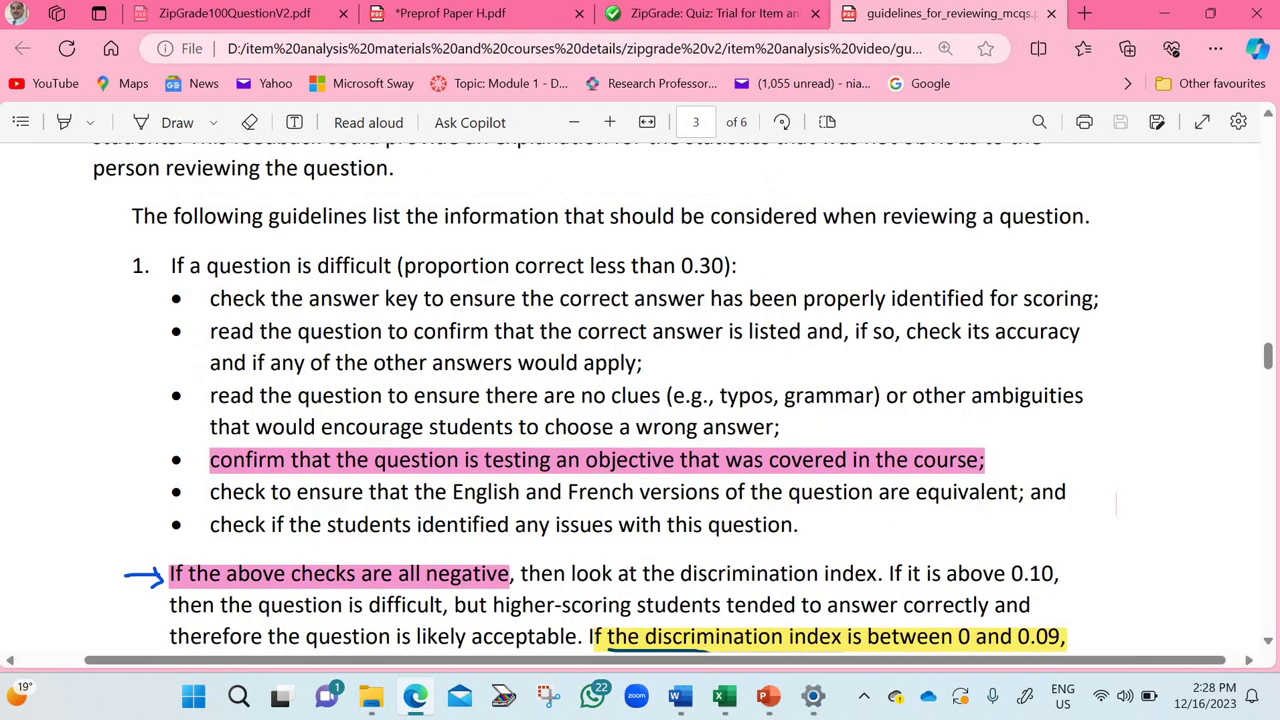
- Export the "Trial for Item analysis" quiz from the ZipGrade page as an Item Analysis (previous Apr. 2015 Format) CSV and open the file maximized
{"action": "left_click", "coordinate": [700, 14]}
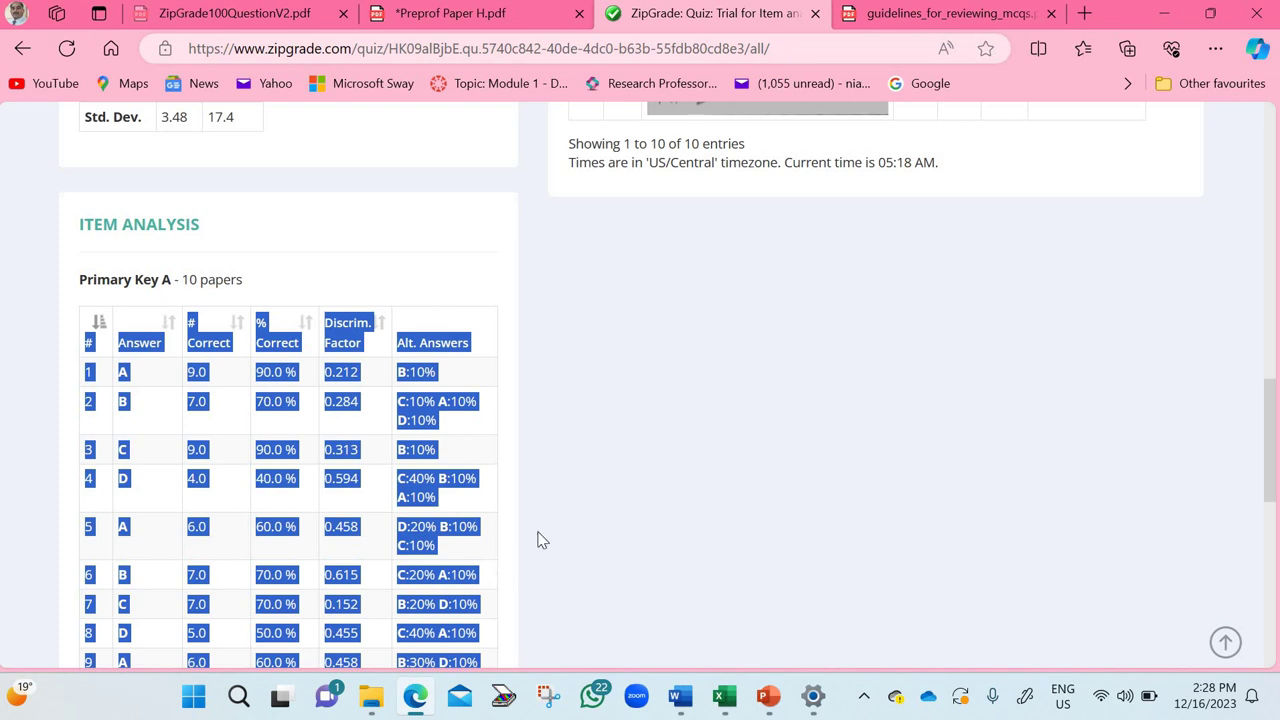
{"action": "left_click", "coordinate": [677, 511]}
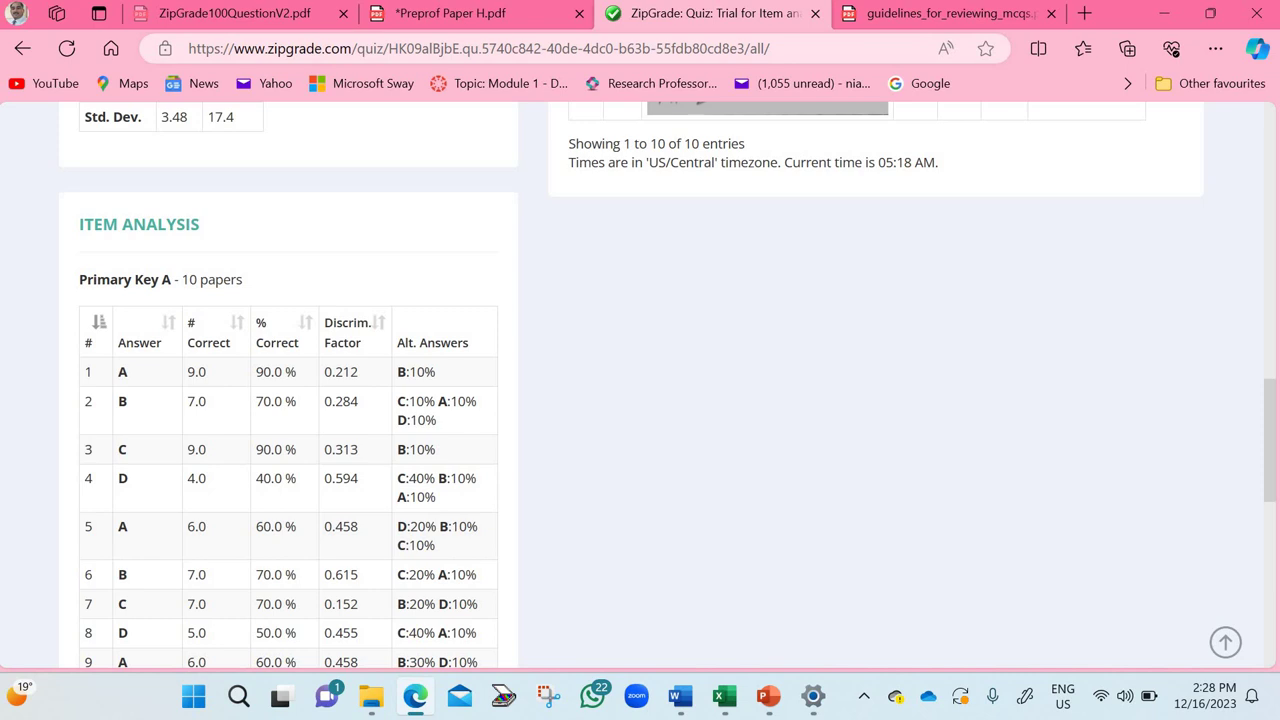
{"action": "scroll", "coordinate": [668, 376], "scroll_direction": "down", "scroll_amount": 3}
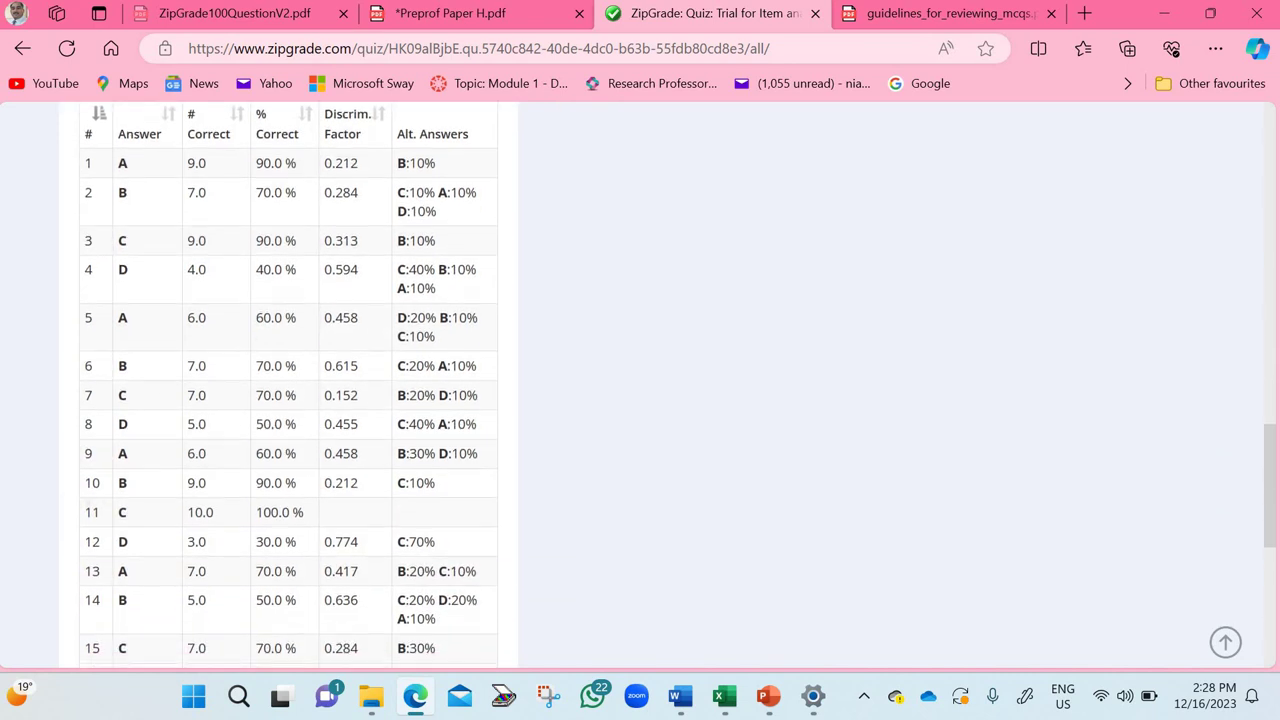
{"action": "scroll", "coordinate": [585, 414], "scroll_direction": "up", "scroll_amount": 10}
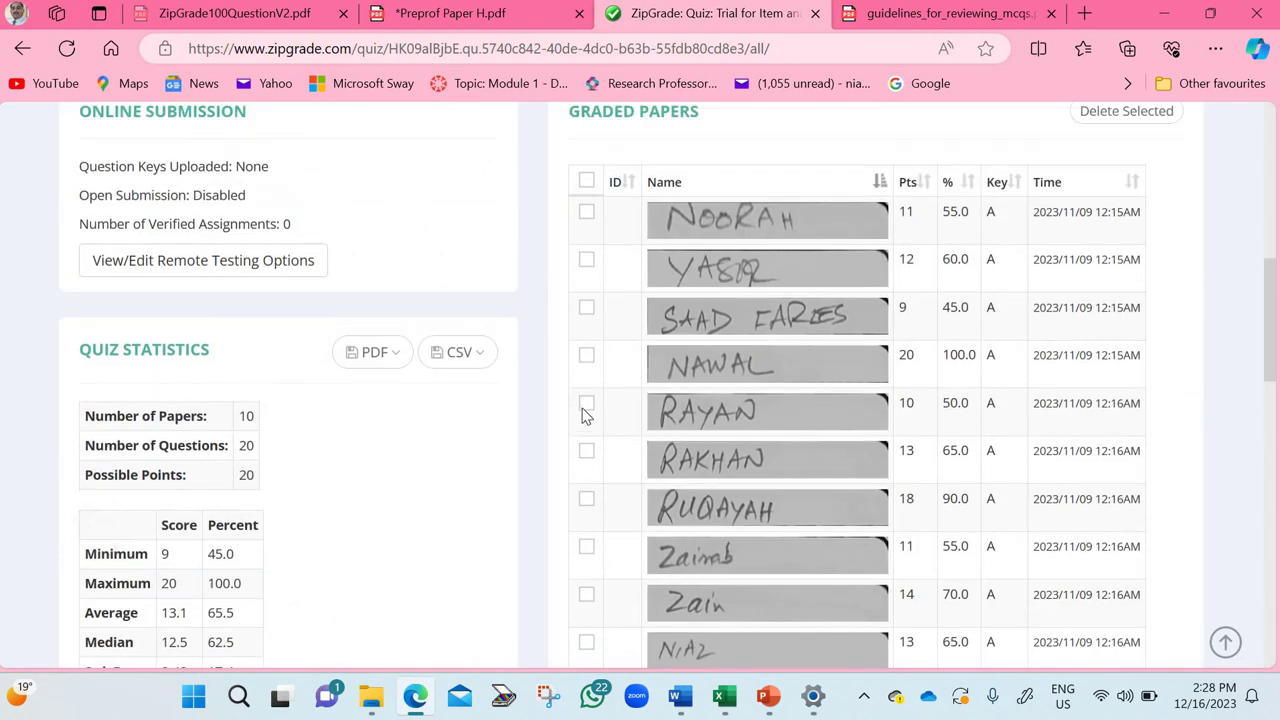
{"action": "left_click", "coordinate": [480, 360]}
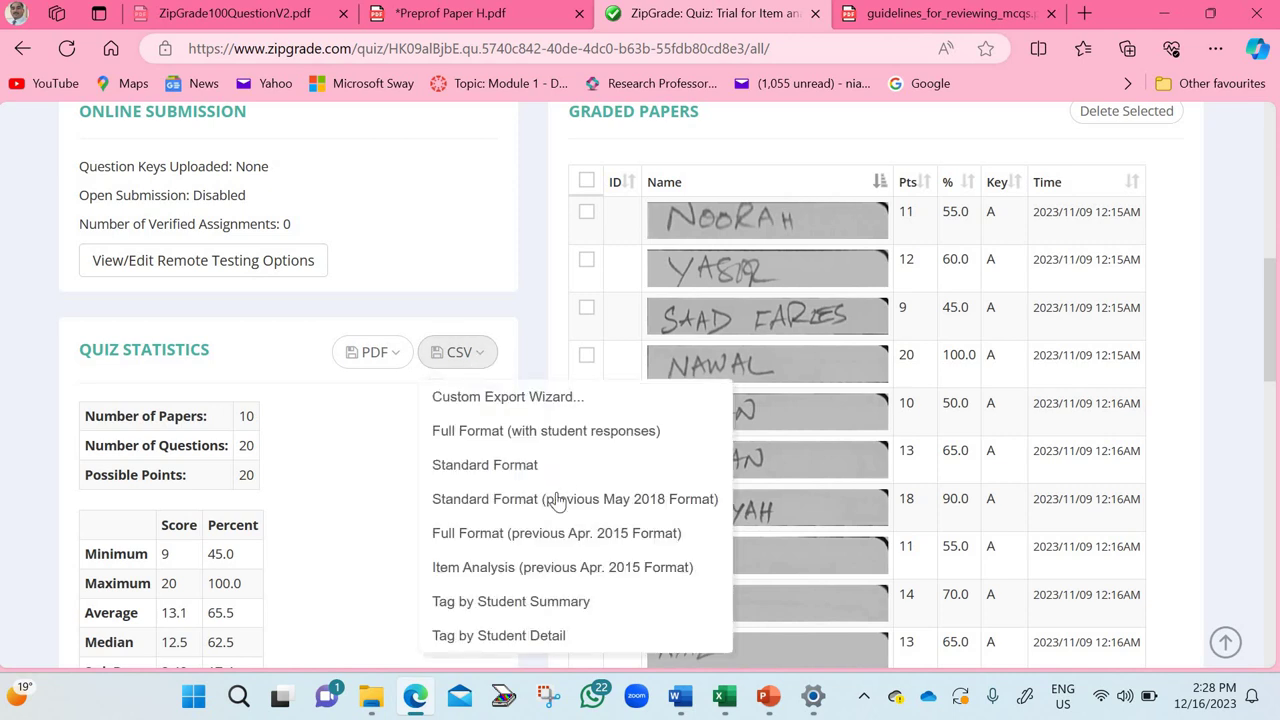
{"action": "left_click", "coordinate": [521, 578]}
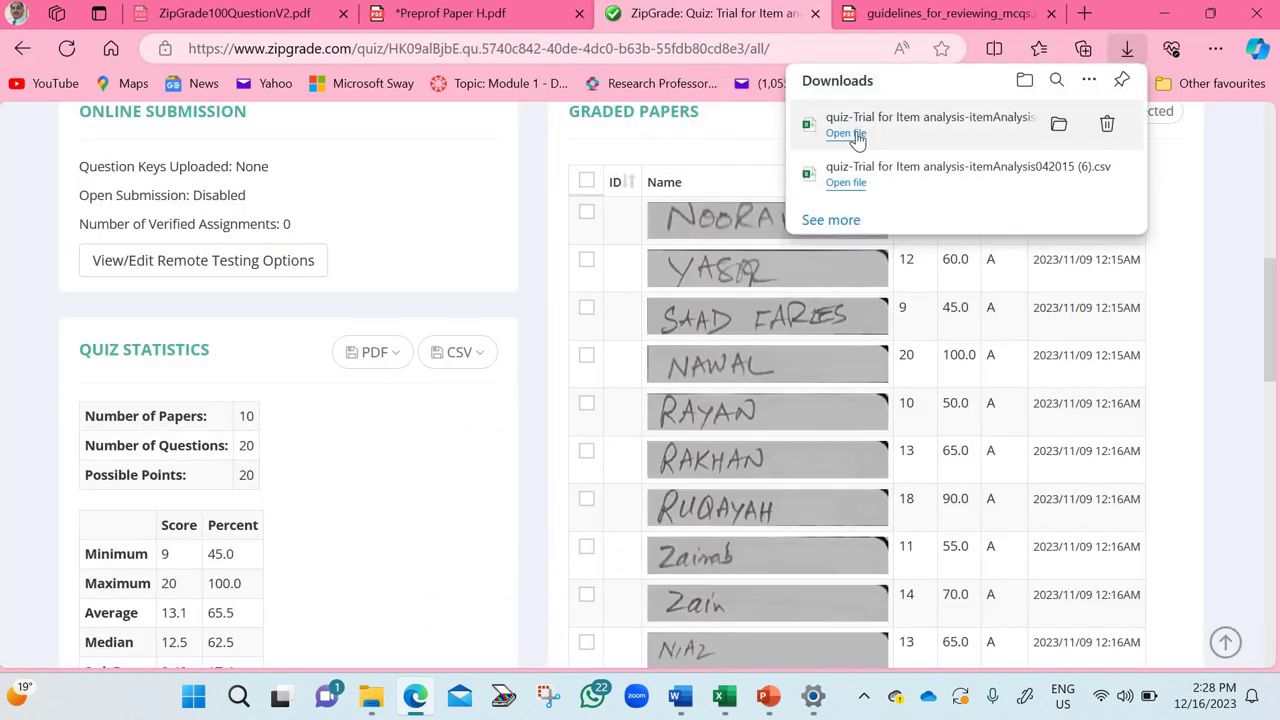
{"action": "left_click", "coordinate": [846, 134]}
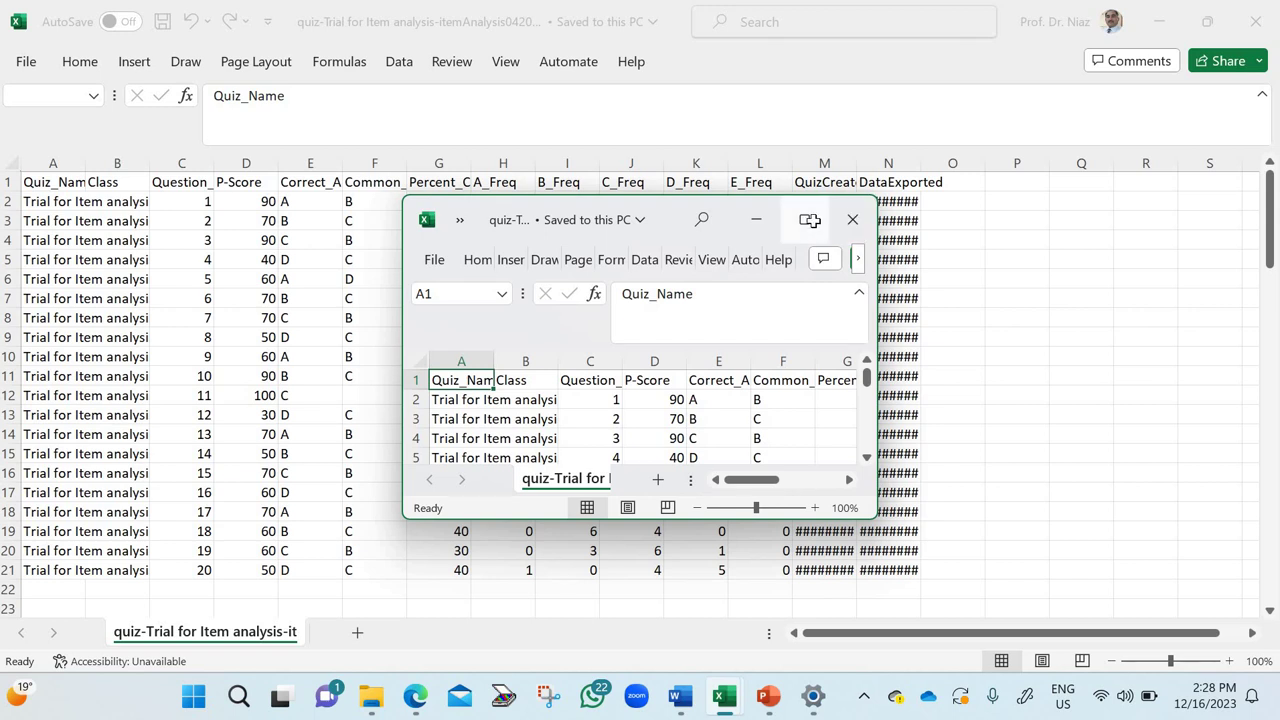
{"action": "left_click", "coordinate": [804, 219]}
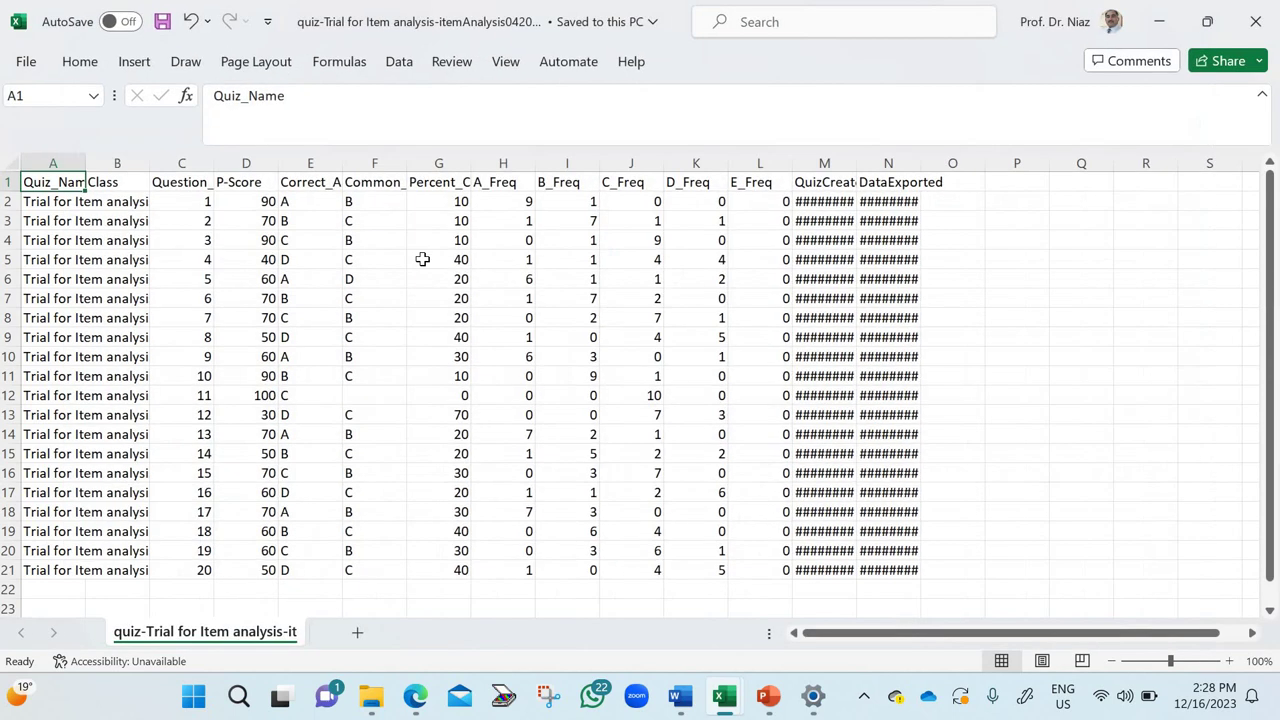
- Copy the entire exported CSV sheet, switch to the item analysis workbook ending in "- Copy", and clear all cells on its Input 2 sheet
{"action": "left_click", "coordinate": [13, 163]}
{"action": "key", "text": "ctrl+c"}
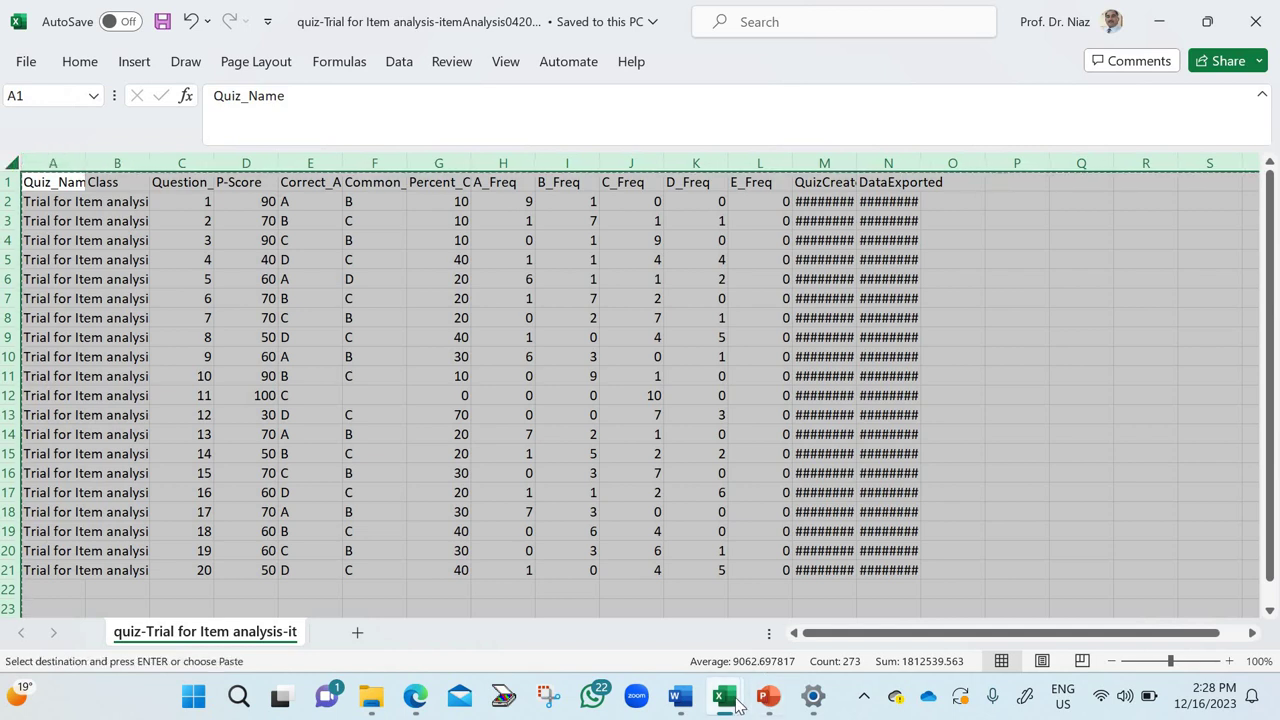
{"action": "mouse_move", "coordinate": [735, 700]}
{"action": "left_click", "coordinate": [425, 605]}
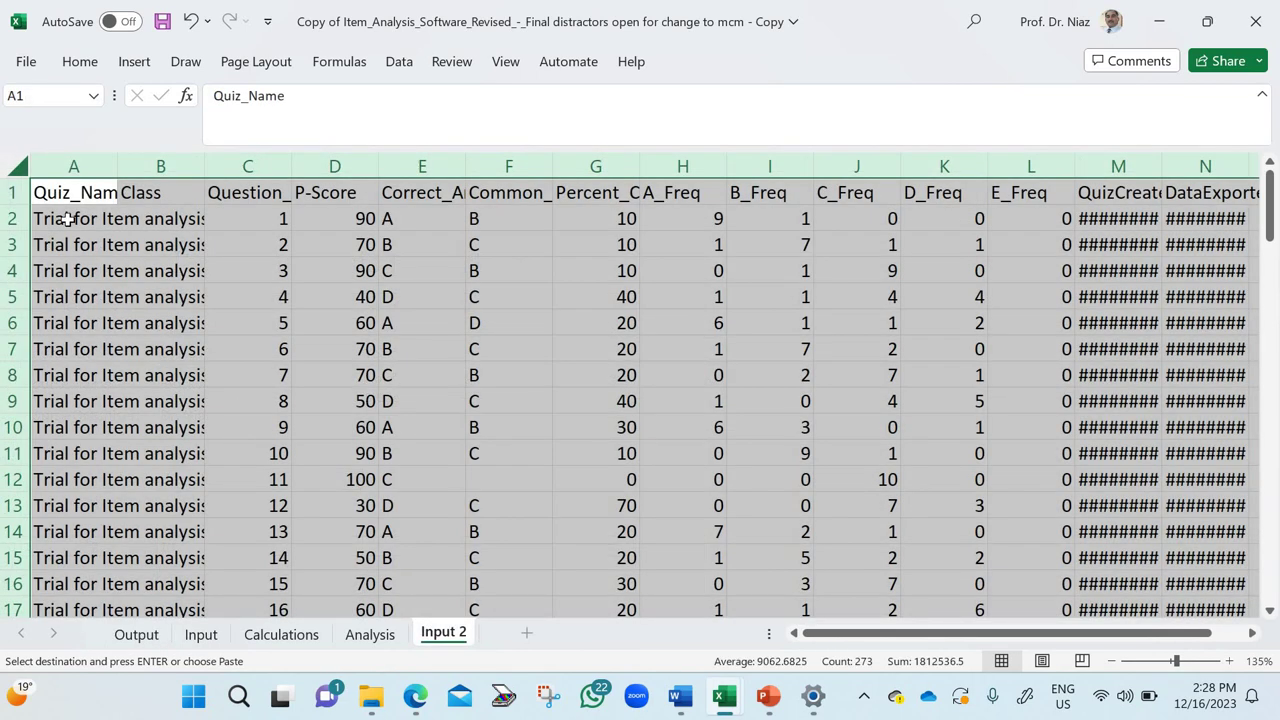
{"action": "left_click", "coordinate": [18, 166]}
{"action": "key", "text": "Delete"}
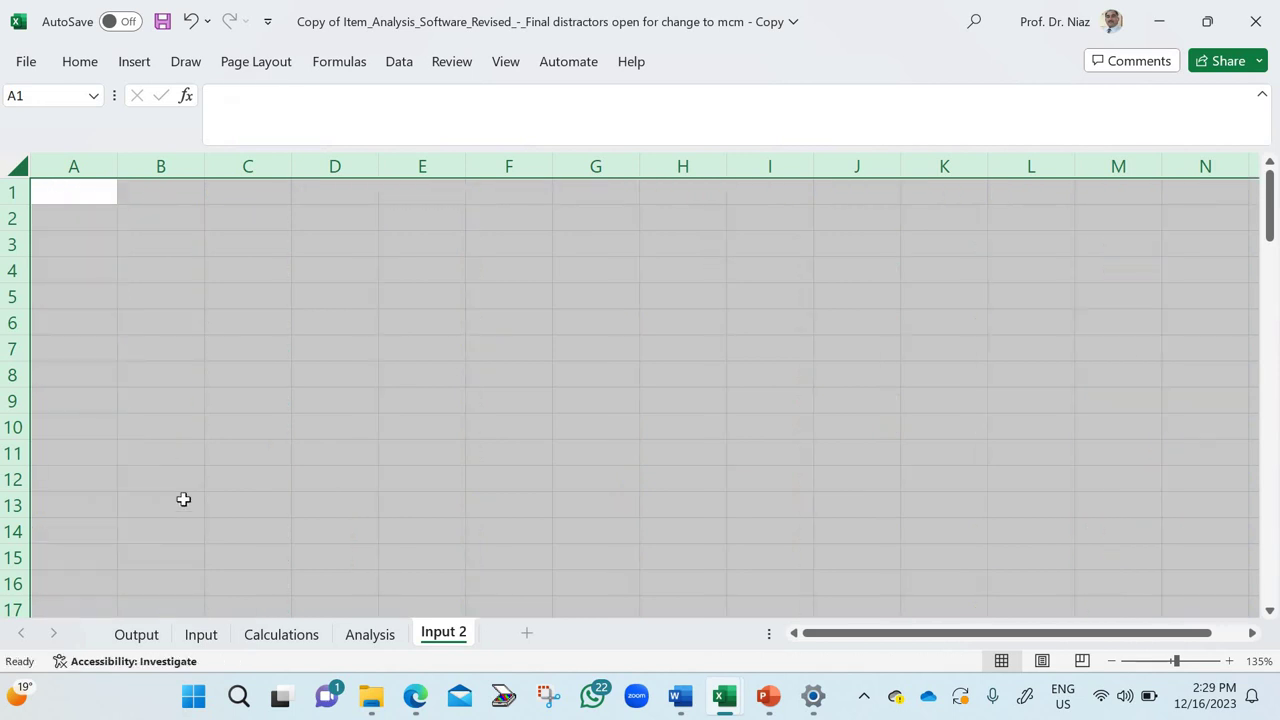
- Check the "Distractors more than CORRECT answer" table on the Output sheet and return to the Input 2 sheet
{"action": "left_click", "coordinate": [137, 634]}
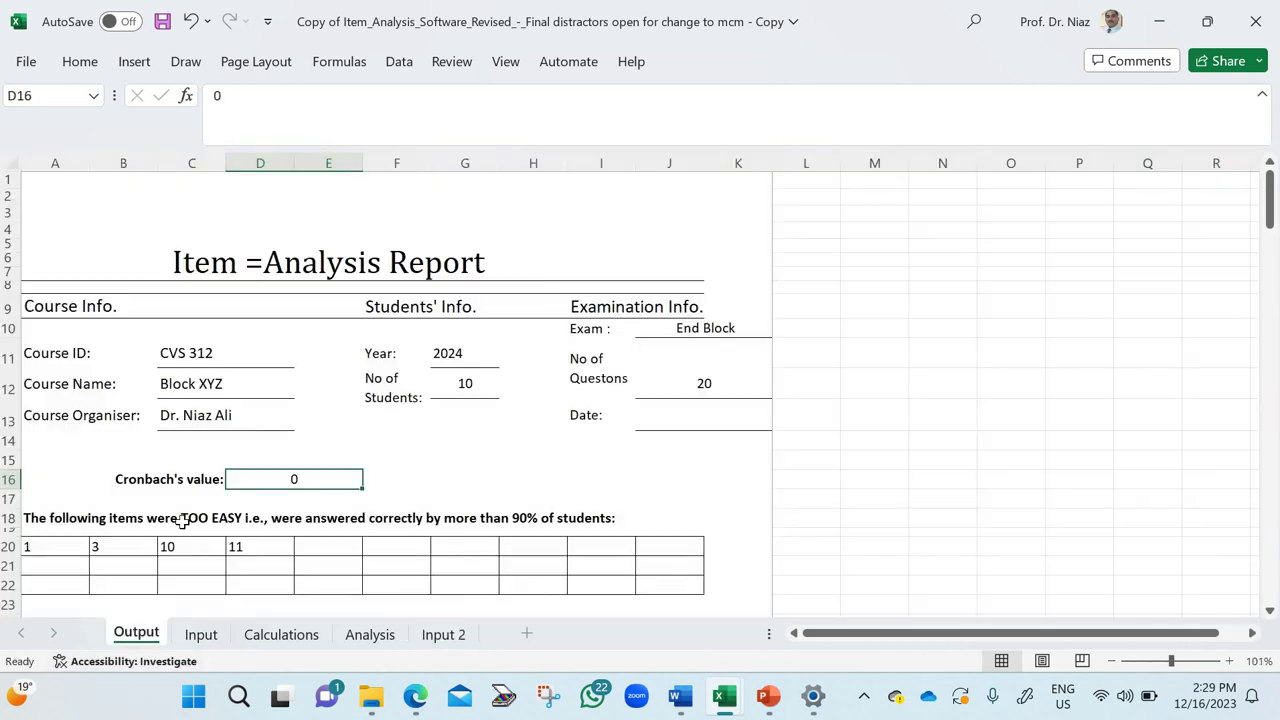
{"action": "scroll", "coordinate": [183, 520], "scroll_direction": "down", "scroll_amount": 11}
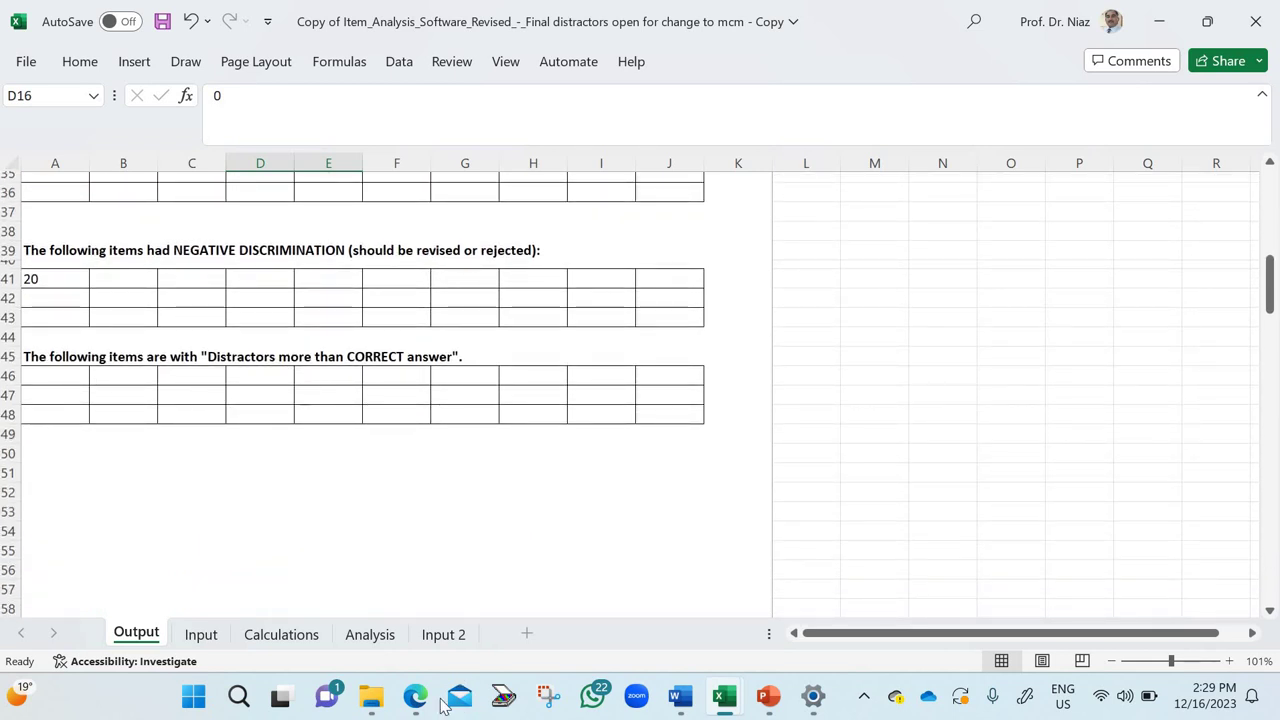
{"action": "left_click", "coordinate": [445, 634]}
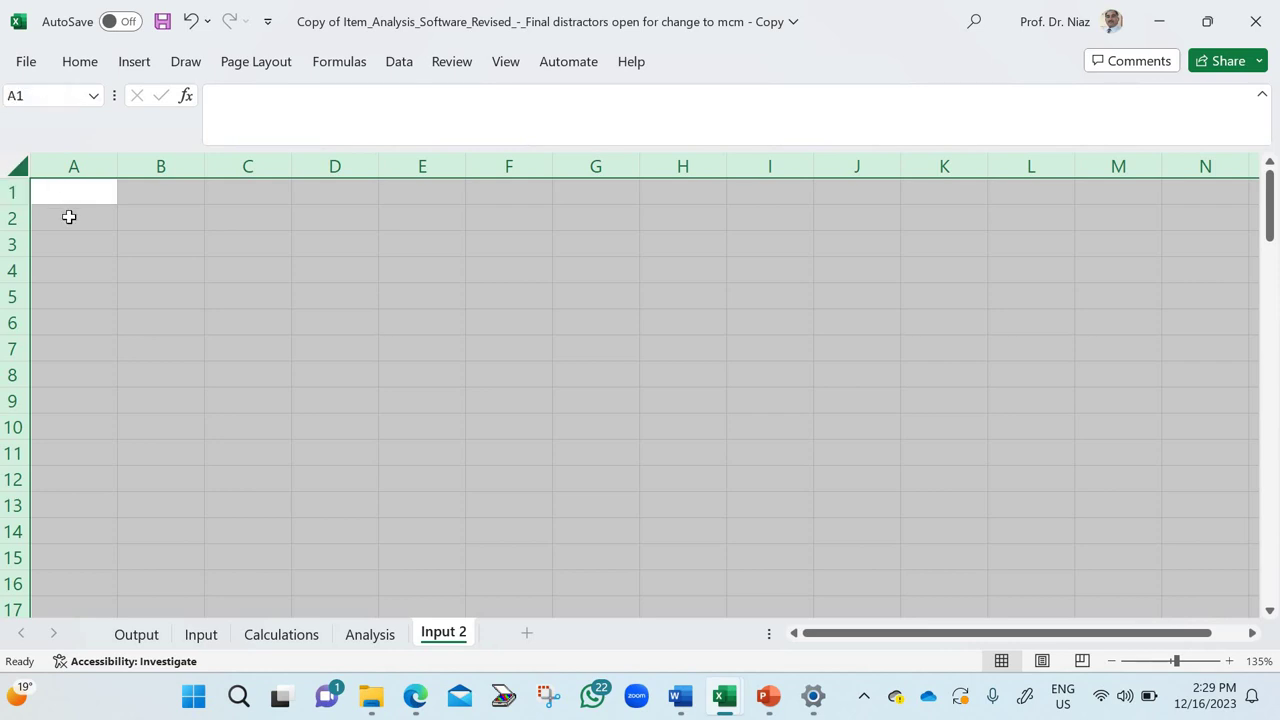
- Reopen the latest exported "Trial for Item analysis" CSV from the browser's downloads and copy its entire sheet
{"action": "mouse_move", "coordinate": [730, 705]}
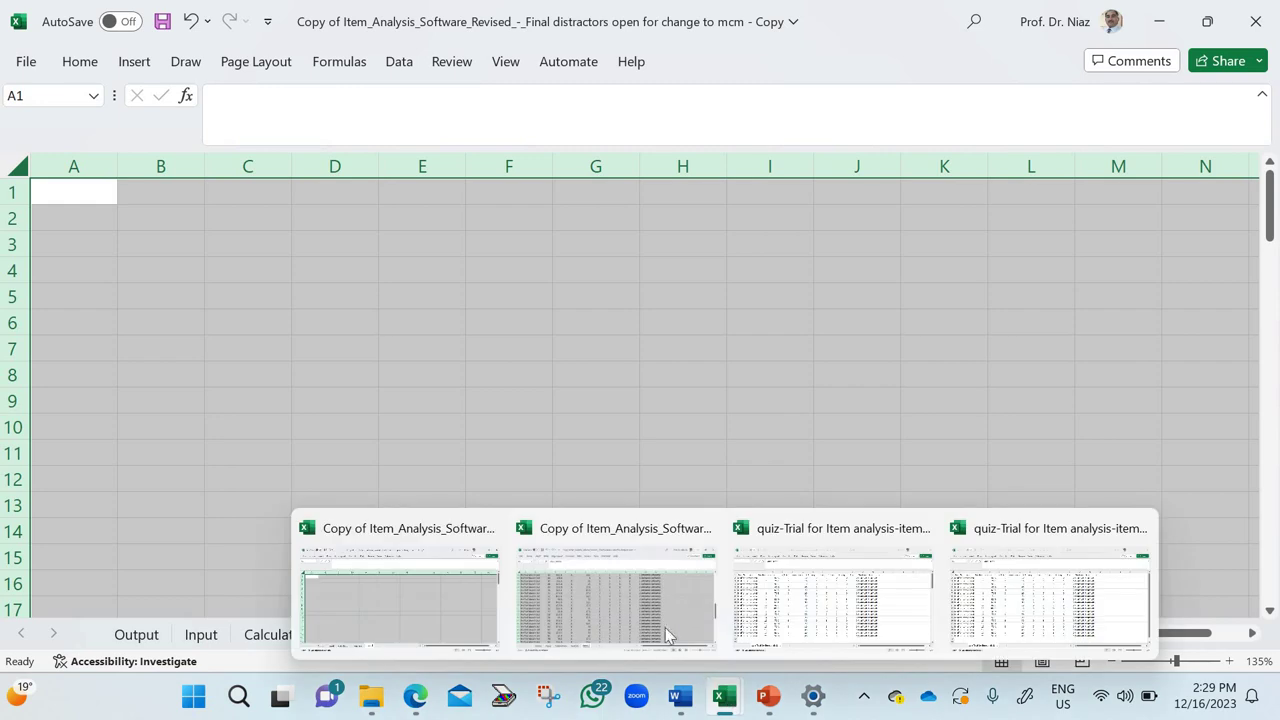
{"action": "mouse_move", "coordinate": [660, 628]}
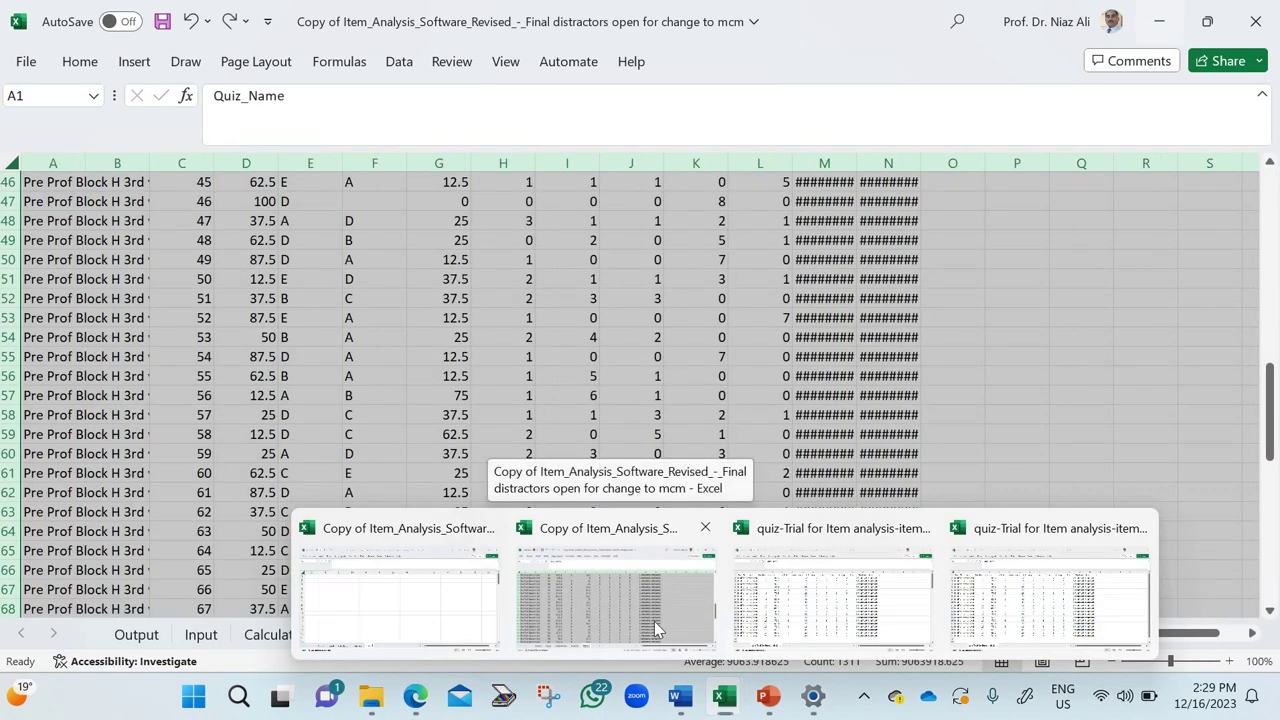
{"action": "left_click", "coordinate": [655, 628]}
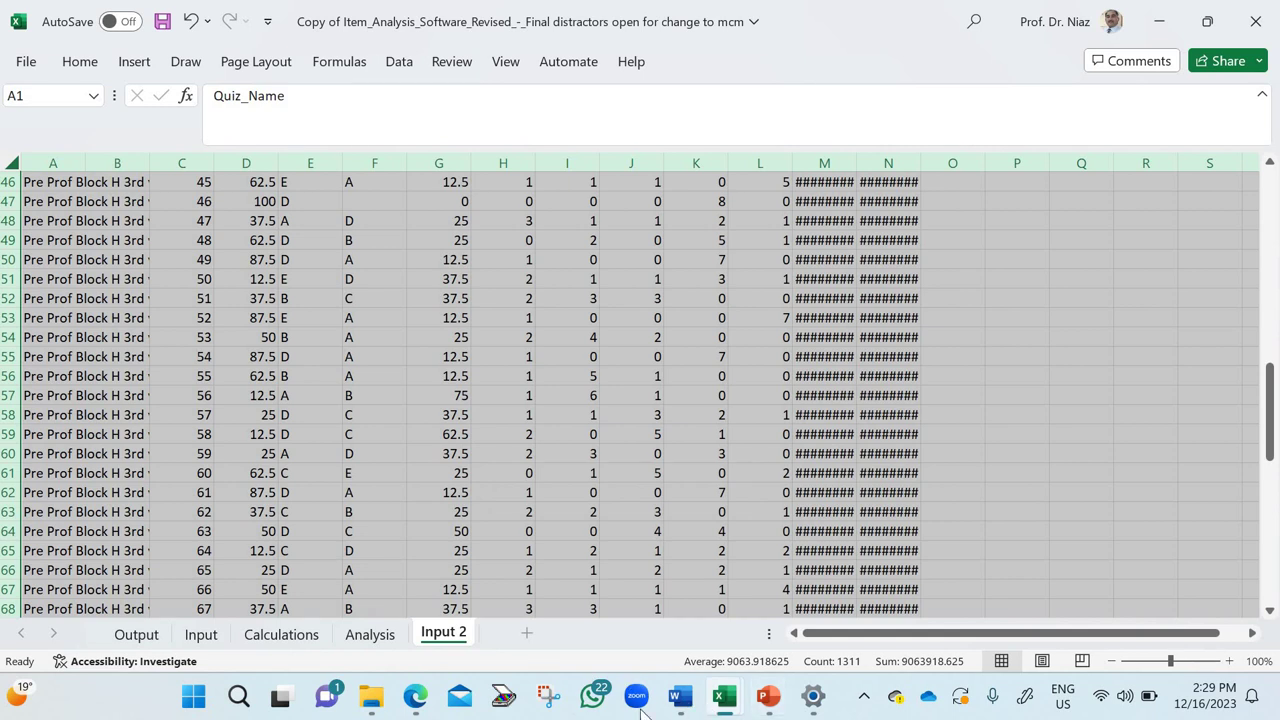
{"action": "left_click", "coordinate": [430, 695]}
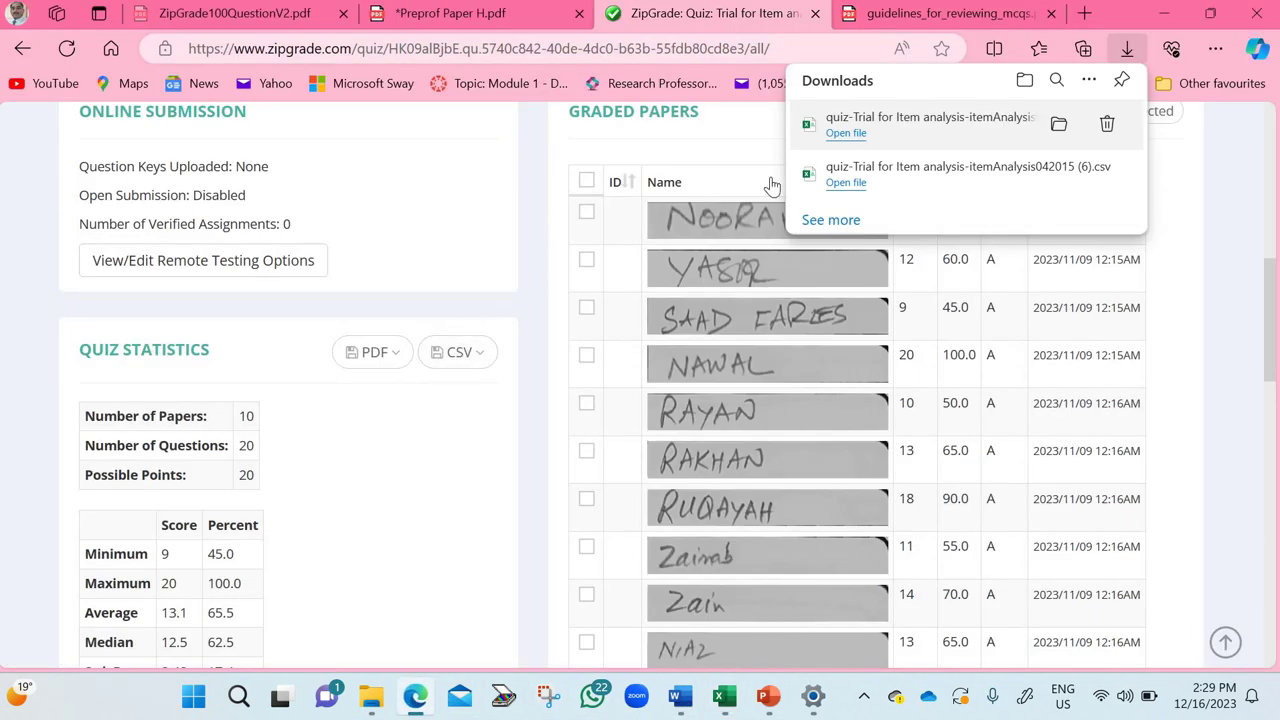
{"action": "left_click", "coordinate": [843, 138]}
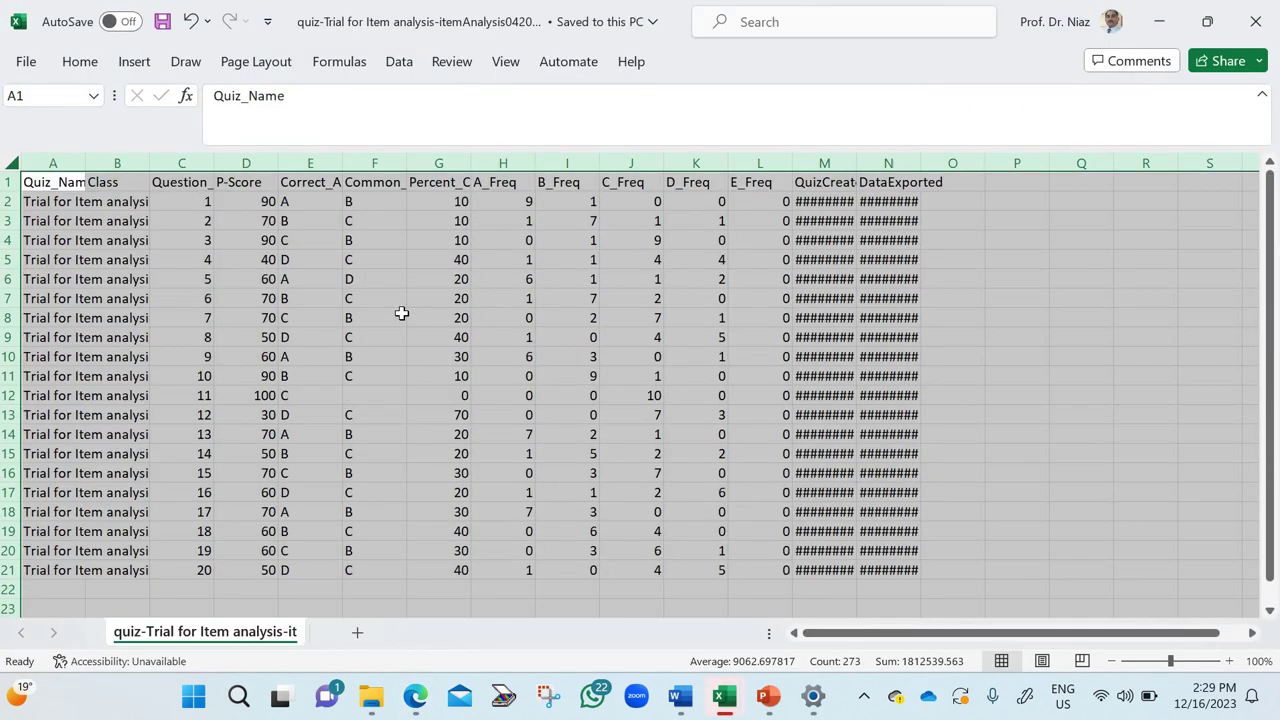
{"action": "left_click", "coordinate": [10, 166]}
{"action": "left_click", "coordinate": [11, 164]}
{"action": "left_click", "coordinate": [12, 162]}
{"action": "key", "text": "ctrl+c"}
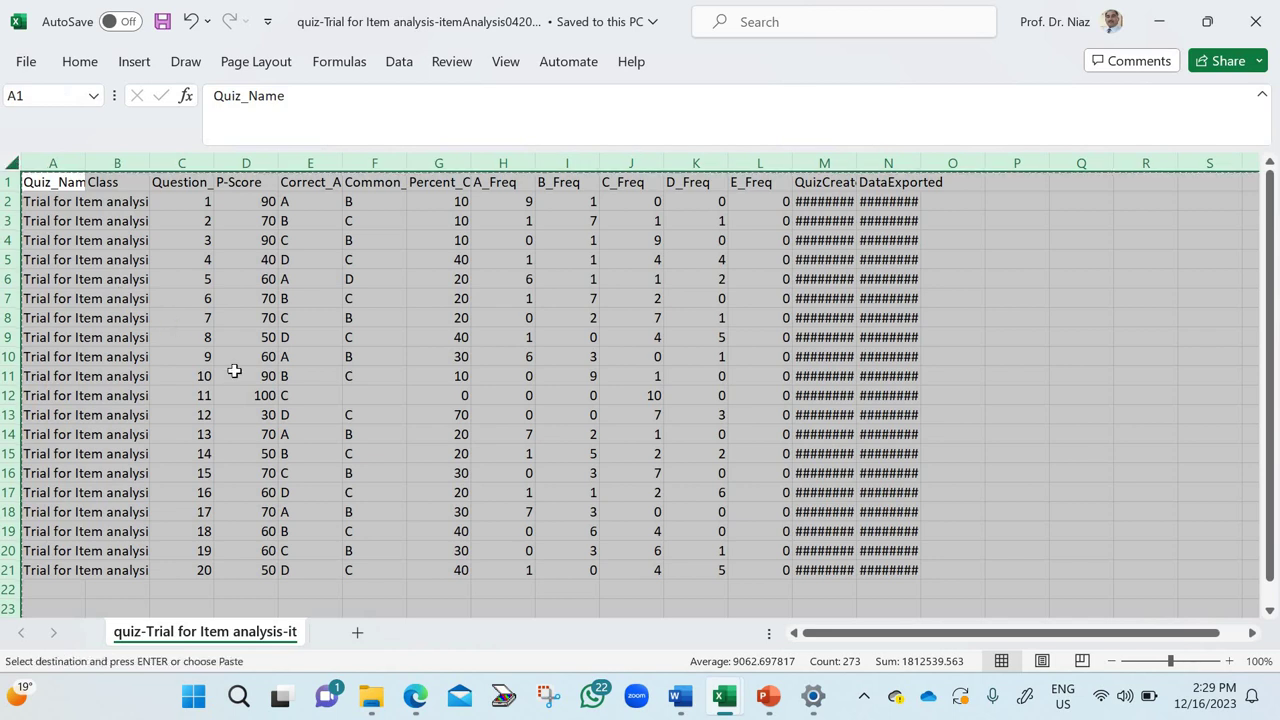
- Paste the copied CSV data into the cleared Input 2 sheet of the item analysis workbook copy
{"action": "left_click", "coordinate": [727, 700]}
{"action": "left_click", "coordinate": [397, 594]}
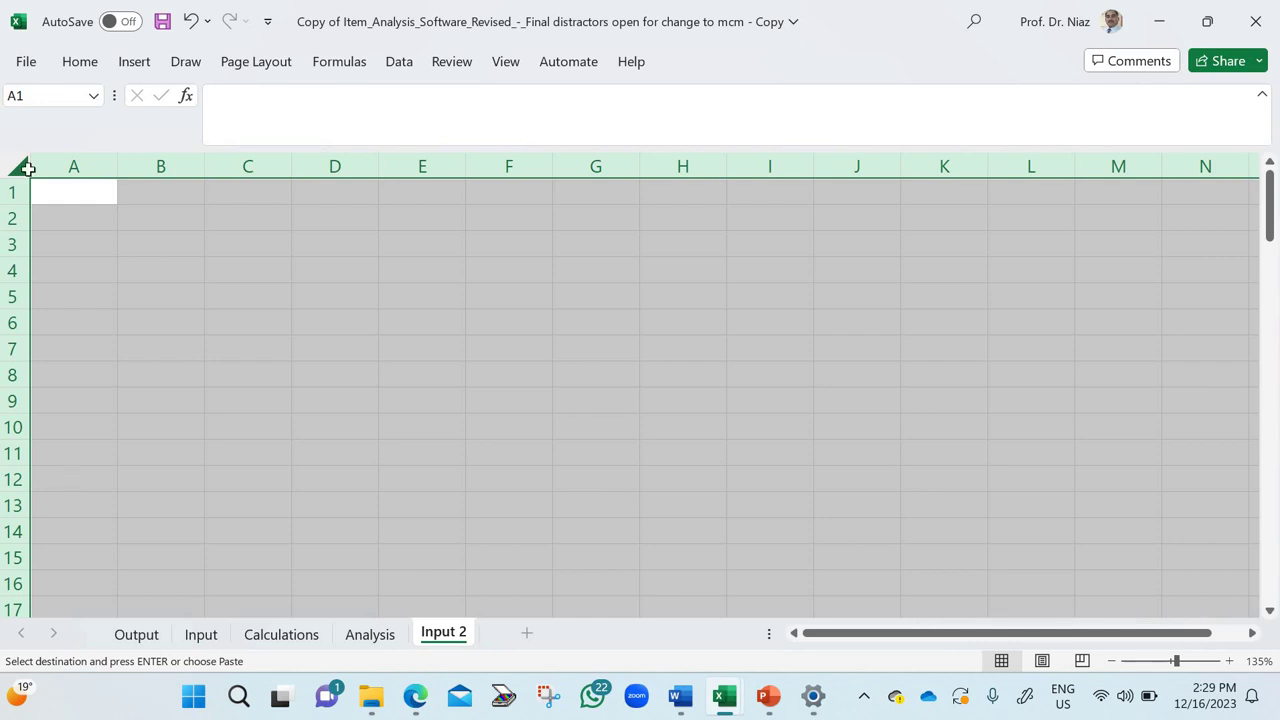
{"action": "key", "text": "ctrl+v"}
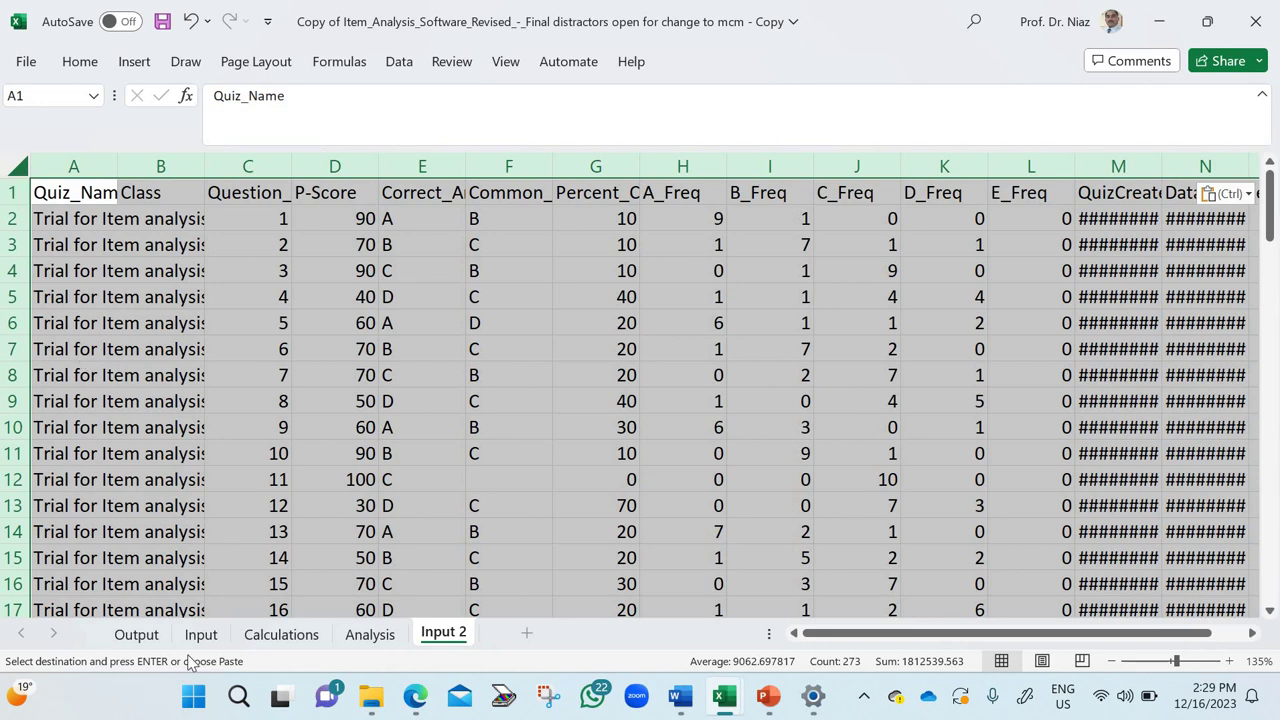
- Check the distractor table on the Output sheet and compare item 12 on the Calculations and Input sheets
{"action": "left_click", "coordinate": [136, 636]}
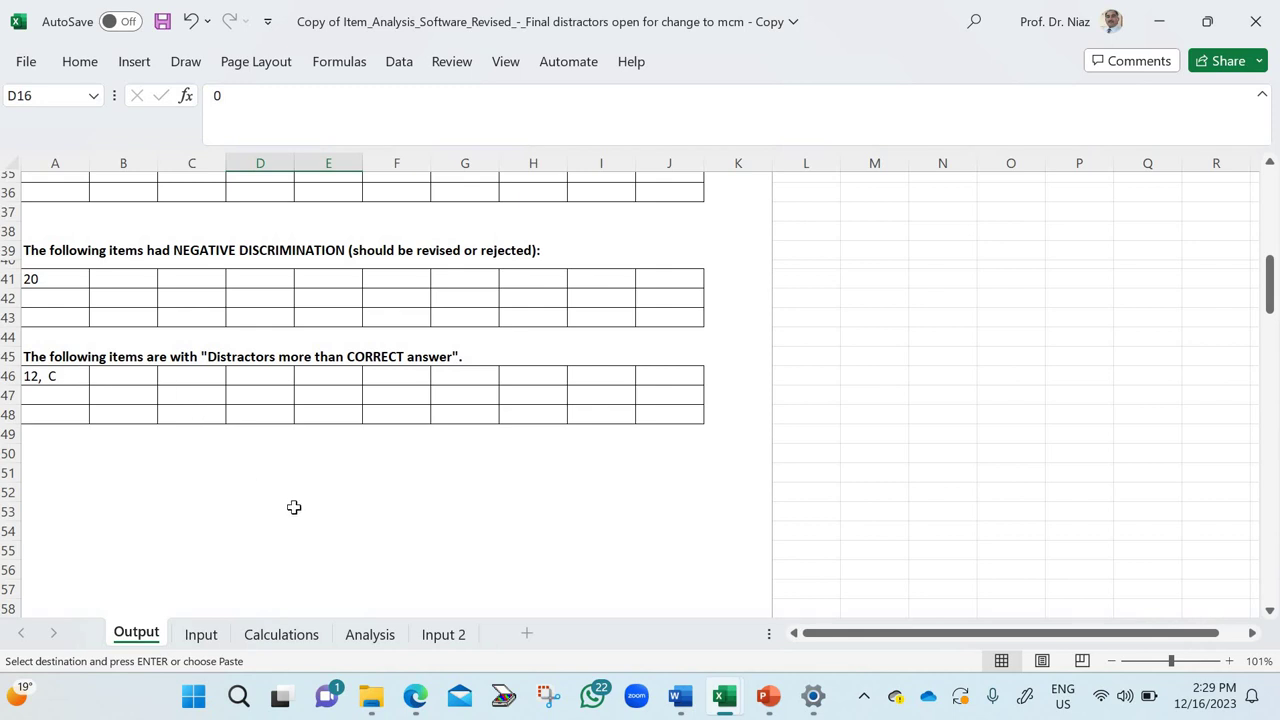
{"action": "left_click", "coordinate": [272, 638]}
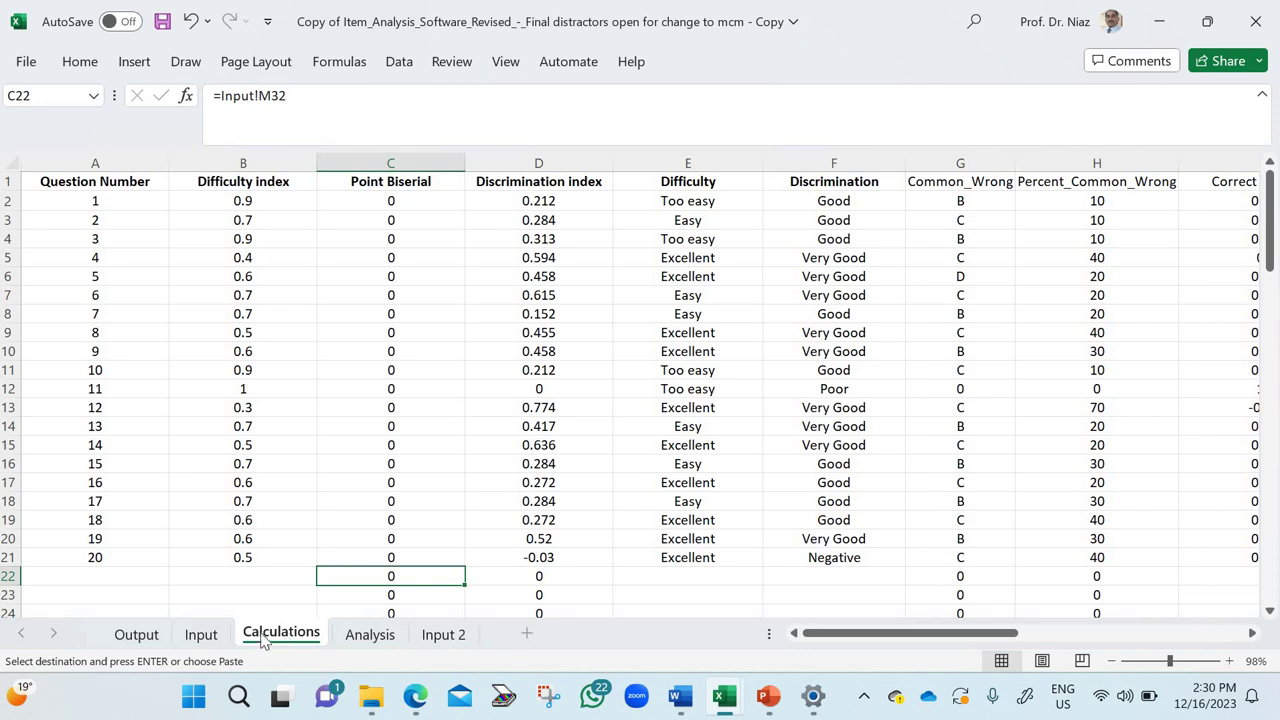
{"action": "key", "text": "ctrl+Page_Up"}
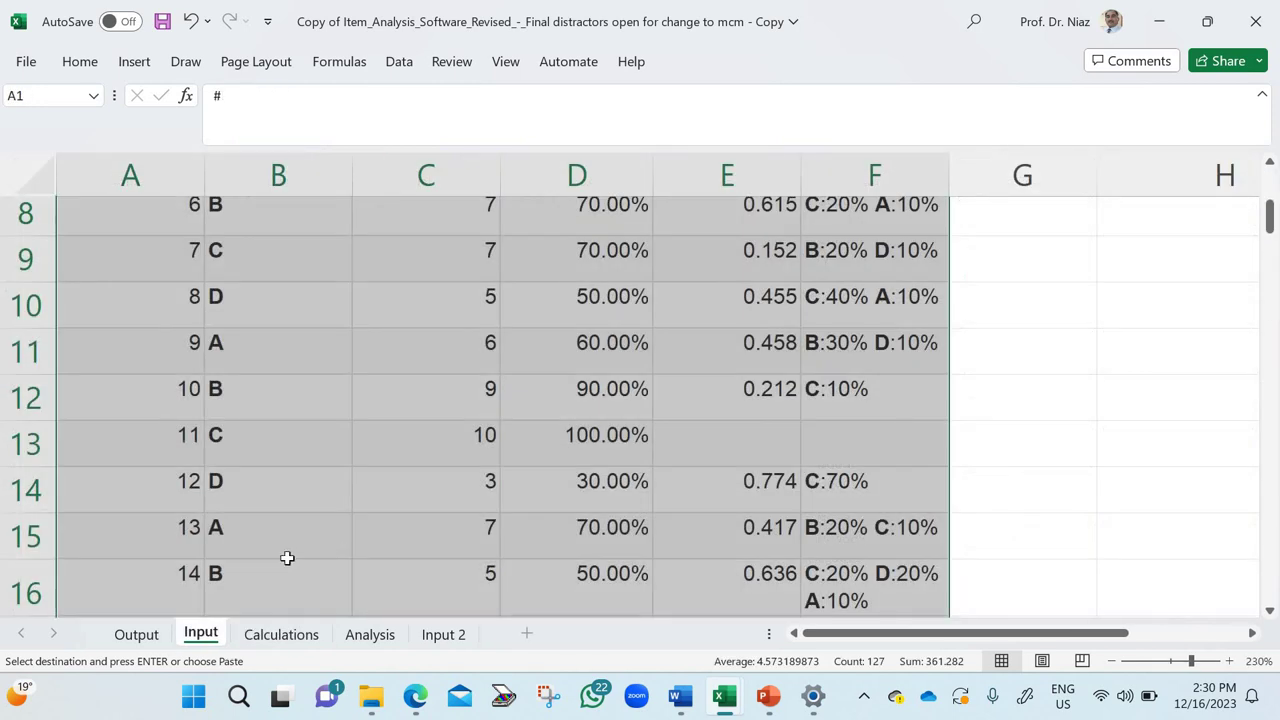
{"action": "scroll", "coordinate": [263, 571], "scroll_direction": "down", "scroll_amount": 3}
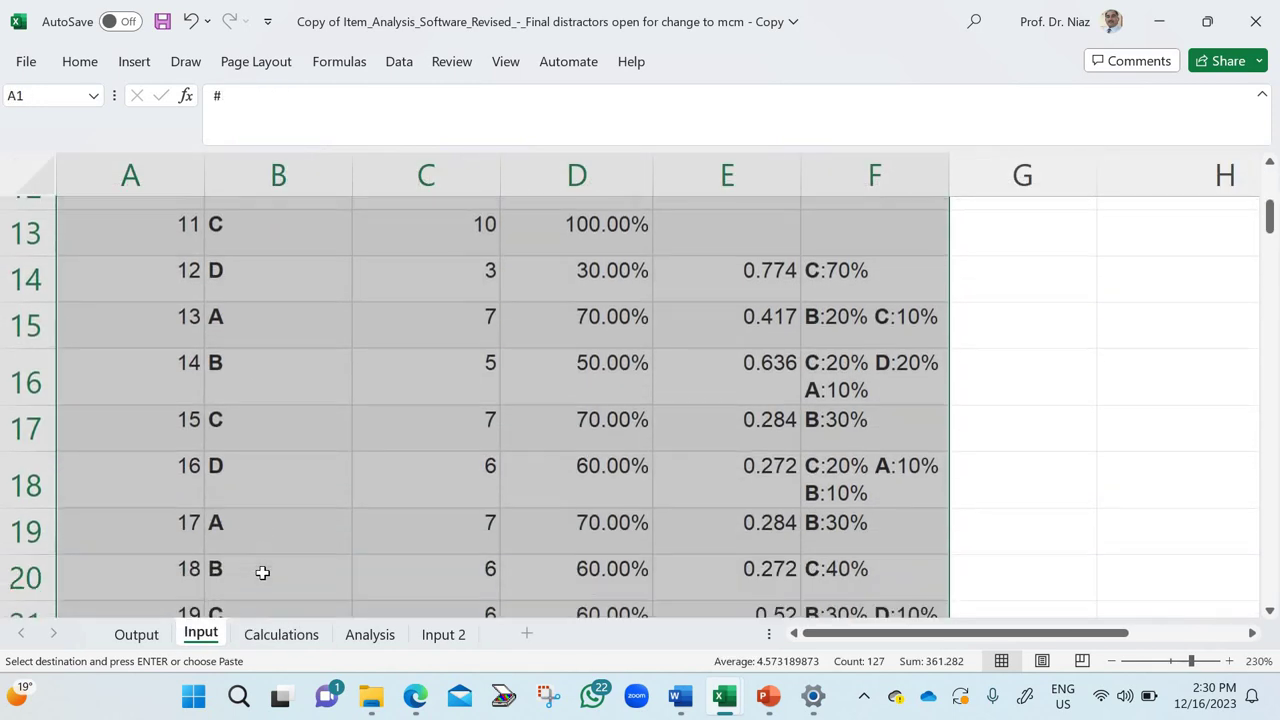
{"action": "scroll", "coordinate": [251, 251], "scroll_direction": "up", "scroll_amount": 2}
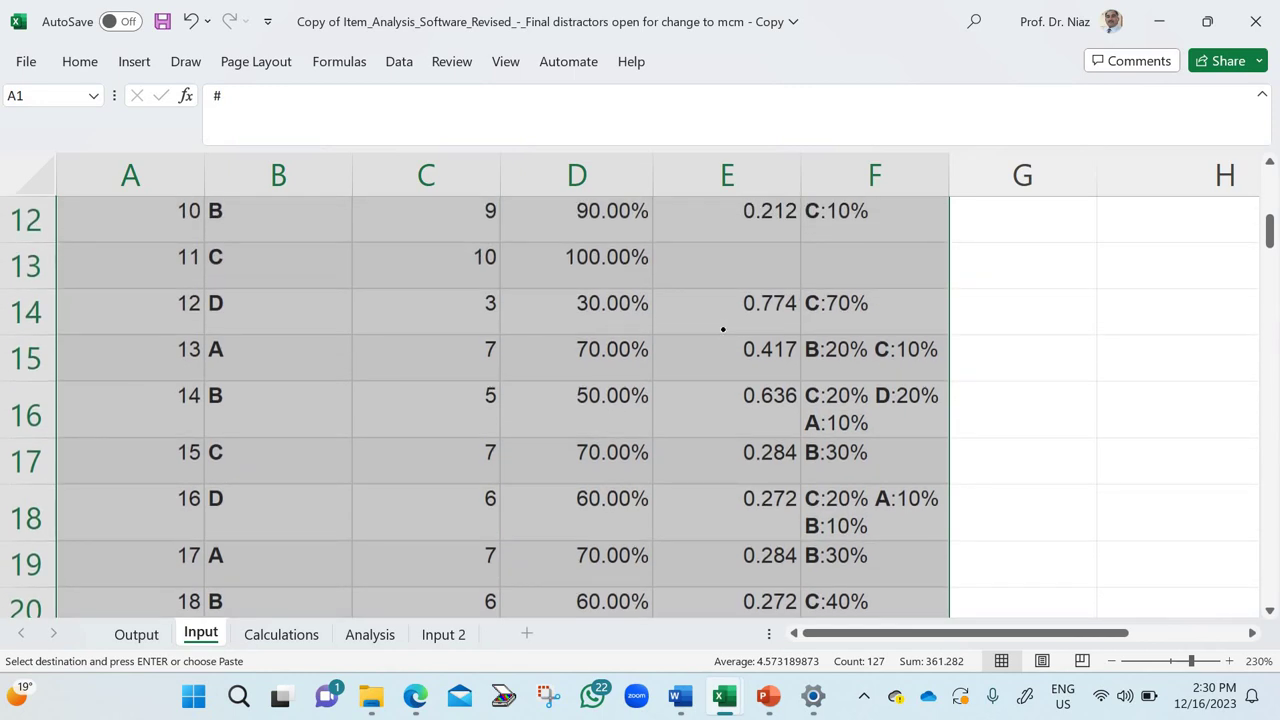
- Mark item 12's C:70% distractor with circles and check marks in freehand ink, and circle its correct answer D on the Input sheet
{"action": "mouse_move", "coordinate": [876, 270]}
{"action": "left_mouse_down"}
{"action": "mouse_move", "coordinate": [810, 270]}
{"action": "mouse_move", "coordinate": [905, 318]}
{"action": "mouse_move", "coordinate": [858, 258]}
{"action": "mouse_move", "coordinate": [990, 232]}
{"action": "left_mouse_up"}
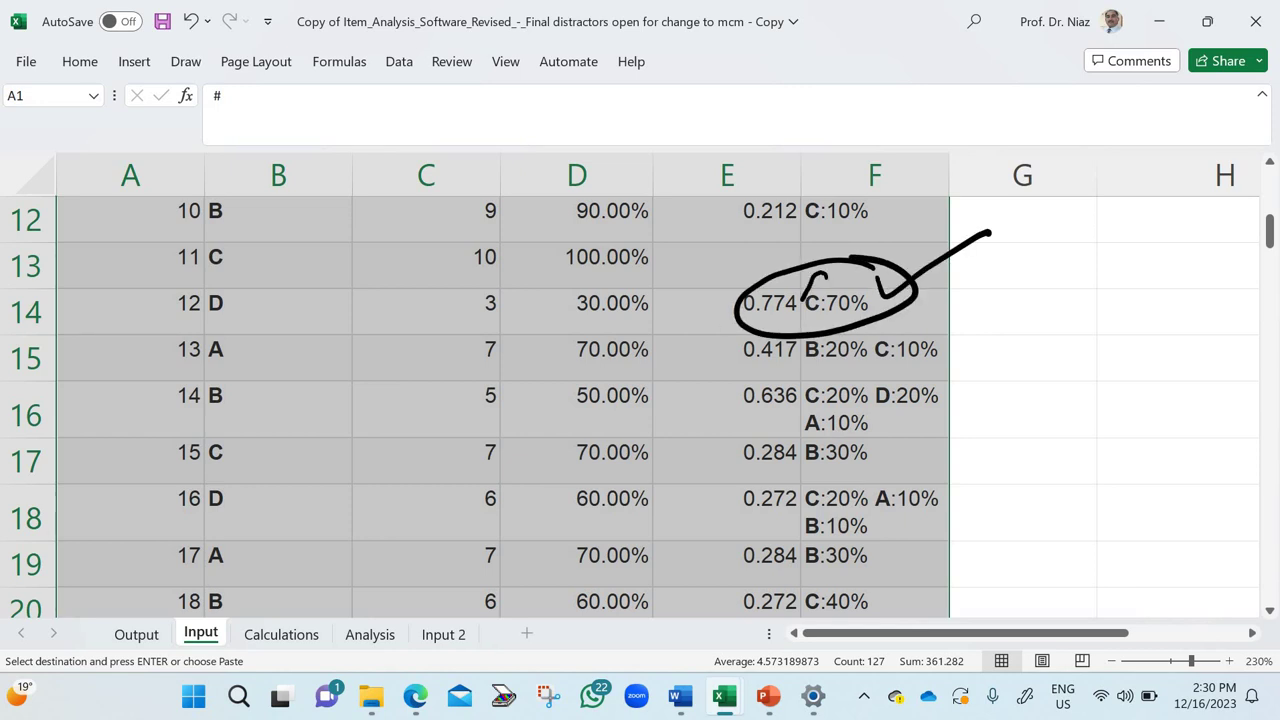
{"action": "left_click_drag", "start_coordinate": [806, 296], "coordinate": [834, 290]}
{"action": "left_click_drag", "start_coordinate": [917, 290], "coordinate": [1034, 245]}
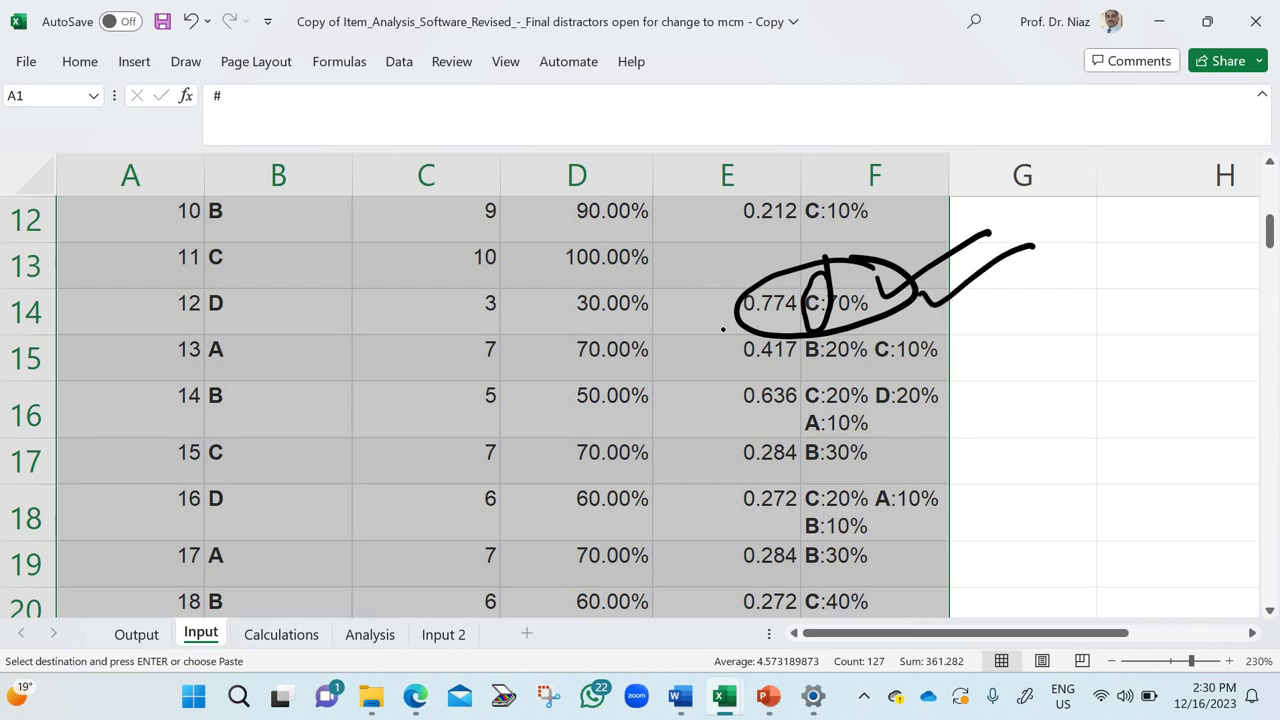
{"action": "mouse_move", "coordinate": [252, 276]}
{"action": "left_mouse_down"}
{"action": "mouse_move", "coordinate": [200, 292]}
{"action": "mouse_move", "coordinate": [222, 336]}
{"action": "mouse_move", "coordinate": [272, 266]}
{"action": "left_mouse_up"}
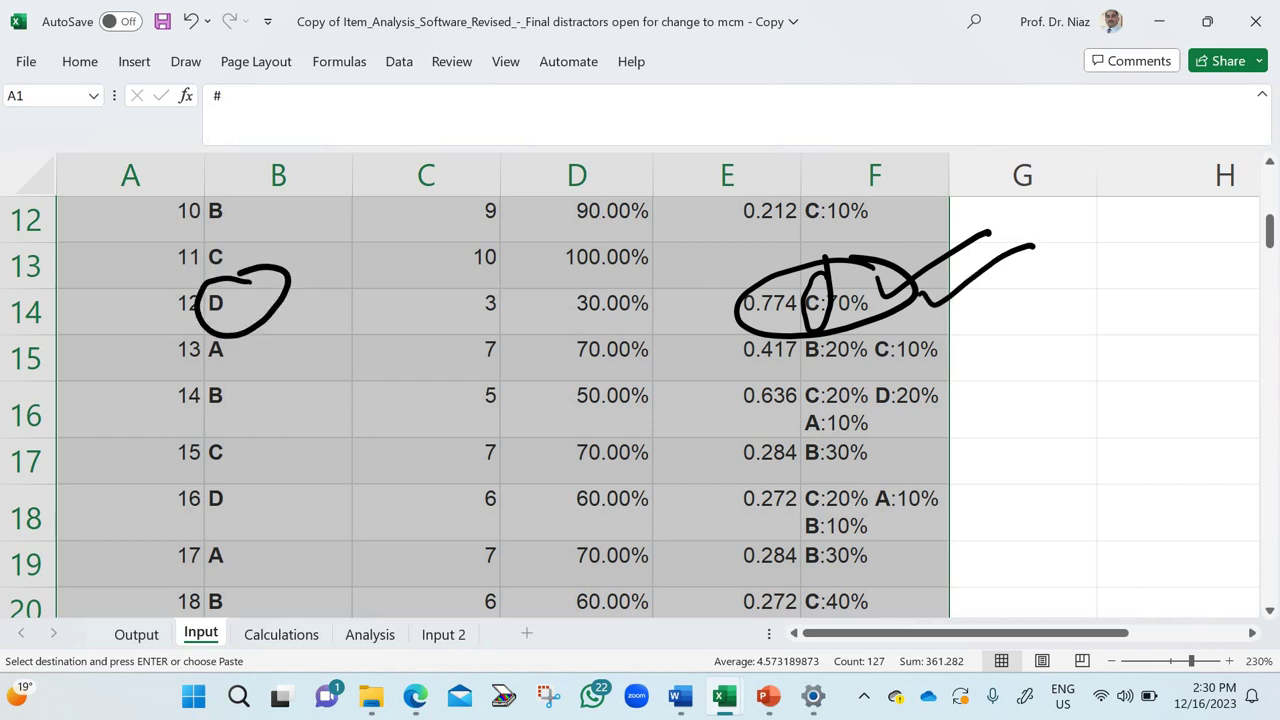
- Close the item analysis workbook copy without saving, and close the CSV file while keeping the copied data on the clipboard
{"action": "left_click", "coordinate": [1255, 32]}
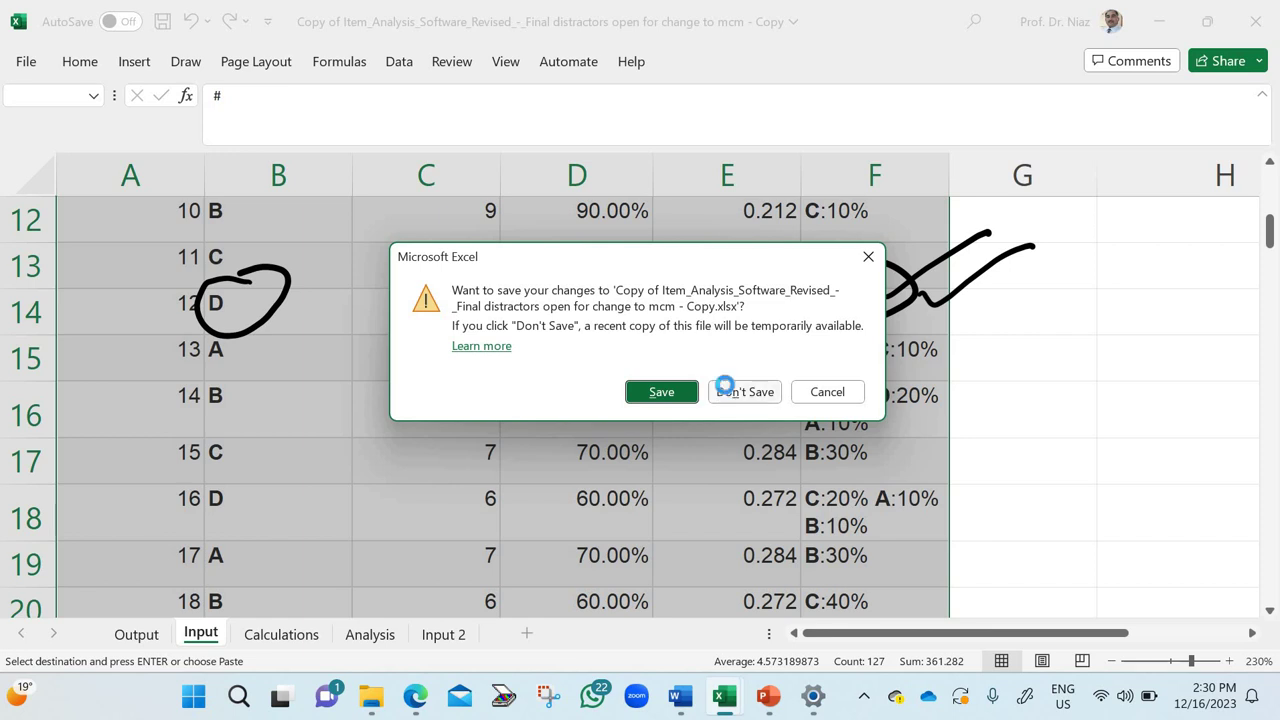
{"action": "left_click", "coordinate": [716, 394]}
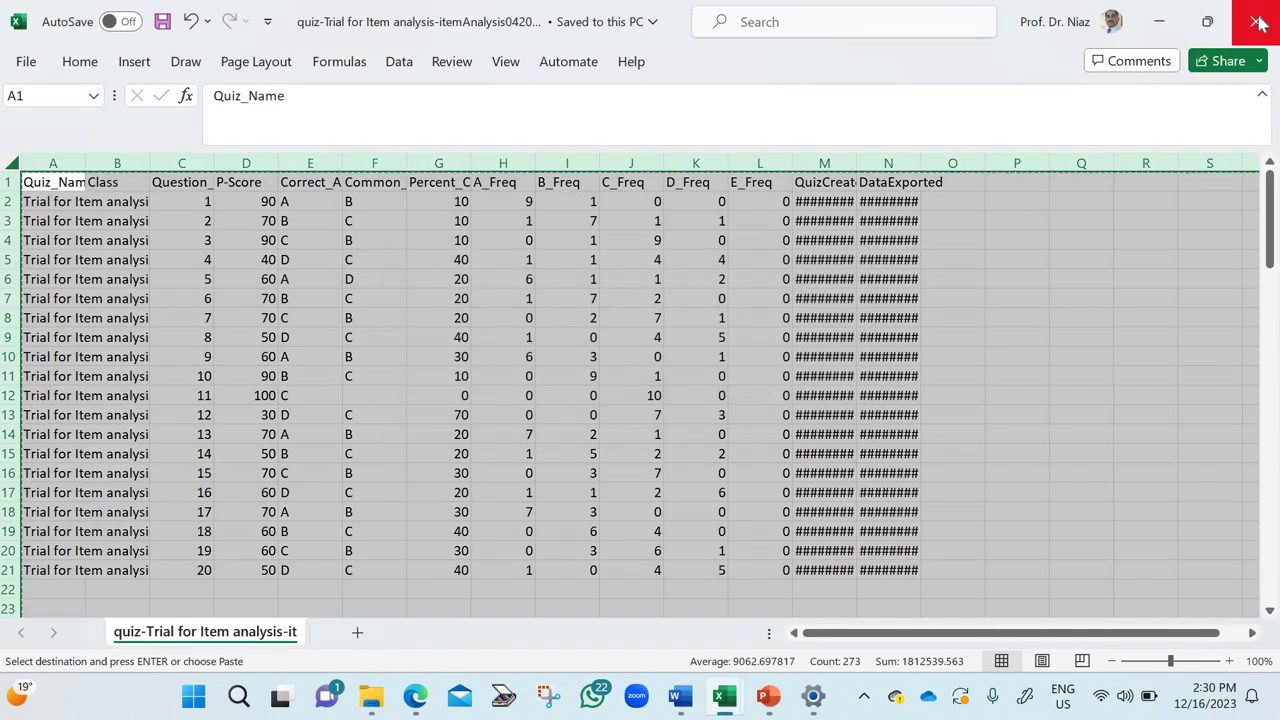
{"action": "left_click", "coordinate": [1255, 20]}
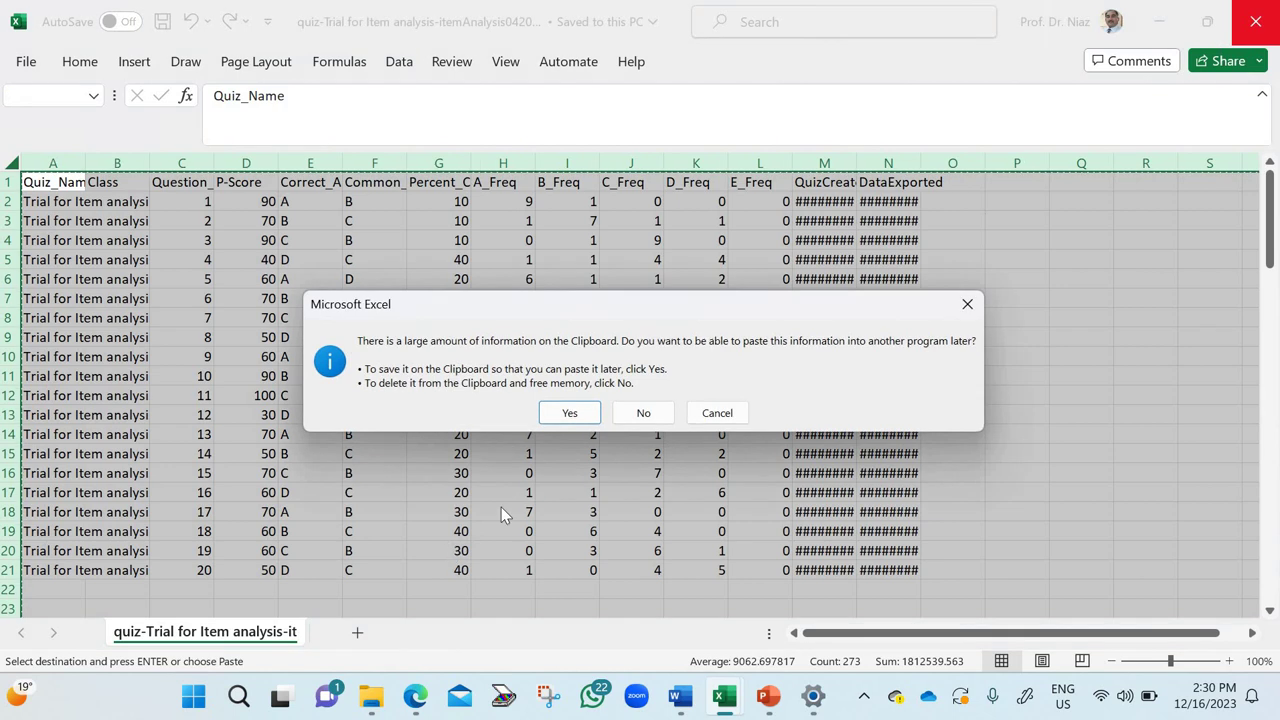
{"action": "left_click", "coordinate": [570, 414]}
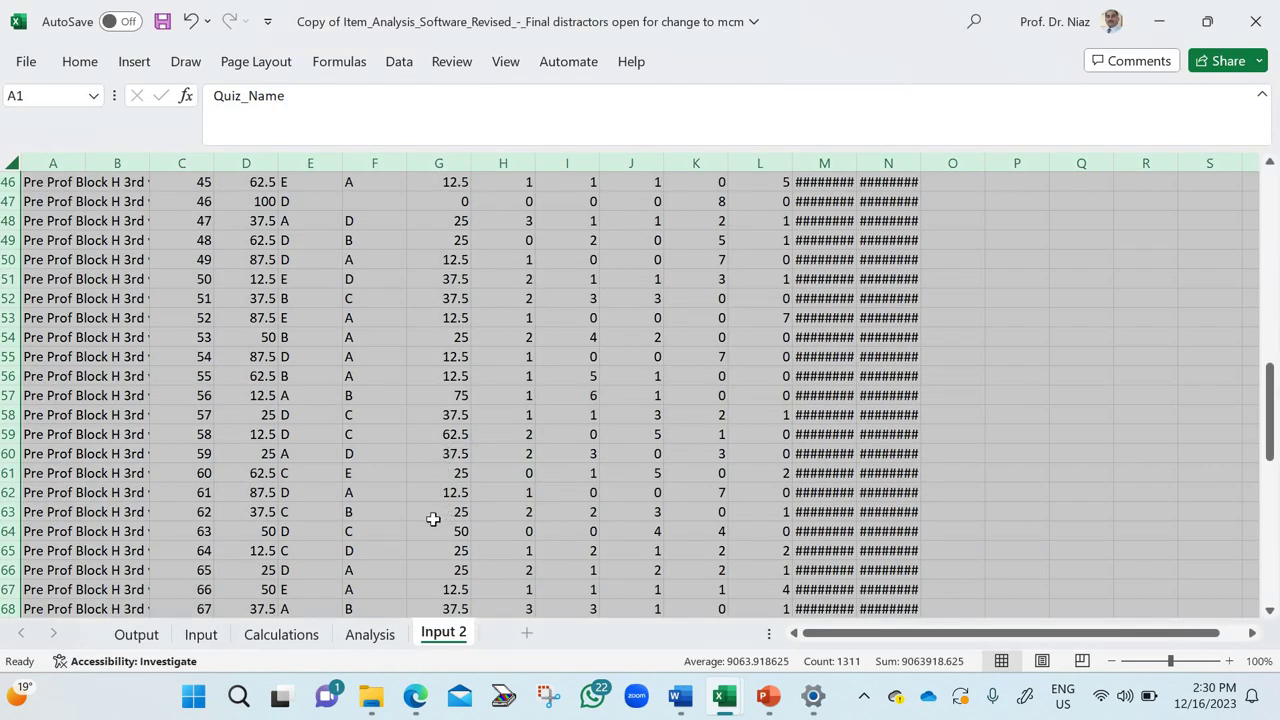
- Examine the 120-question workbook's Output report, from the distractor and discrimination tables up to the enlarged course, student and examination details
{"action": "left_click", "coordinate": [148, 637]}
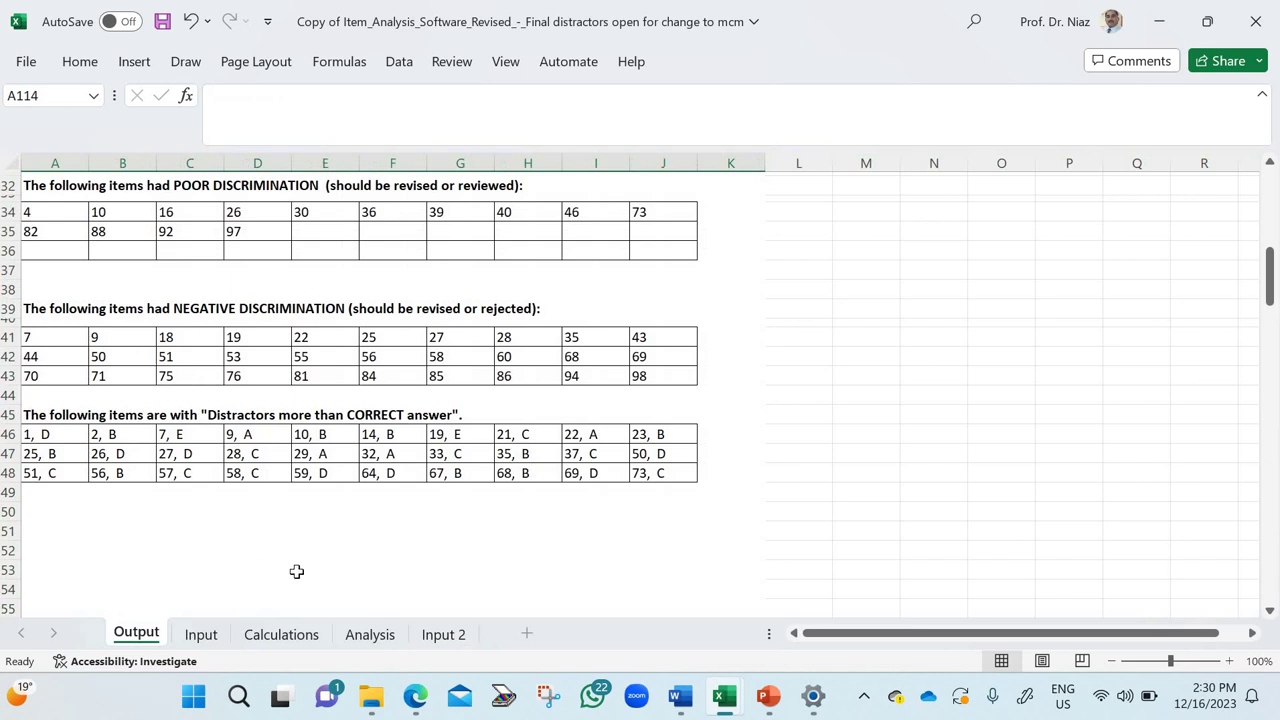
{"action": "scroll", "coordinate": [297, 570], "scroll_direction": "up", "scroll_amount": 7}
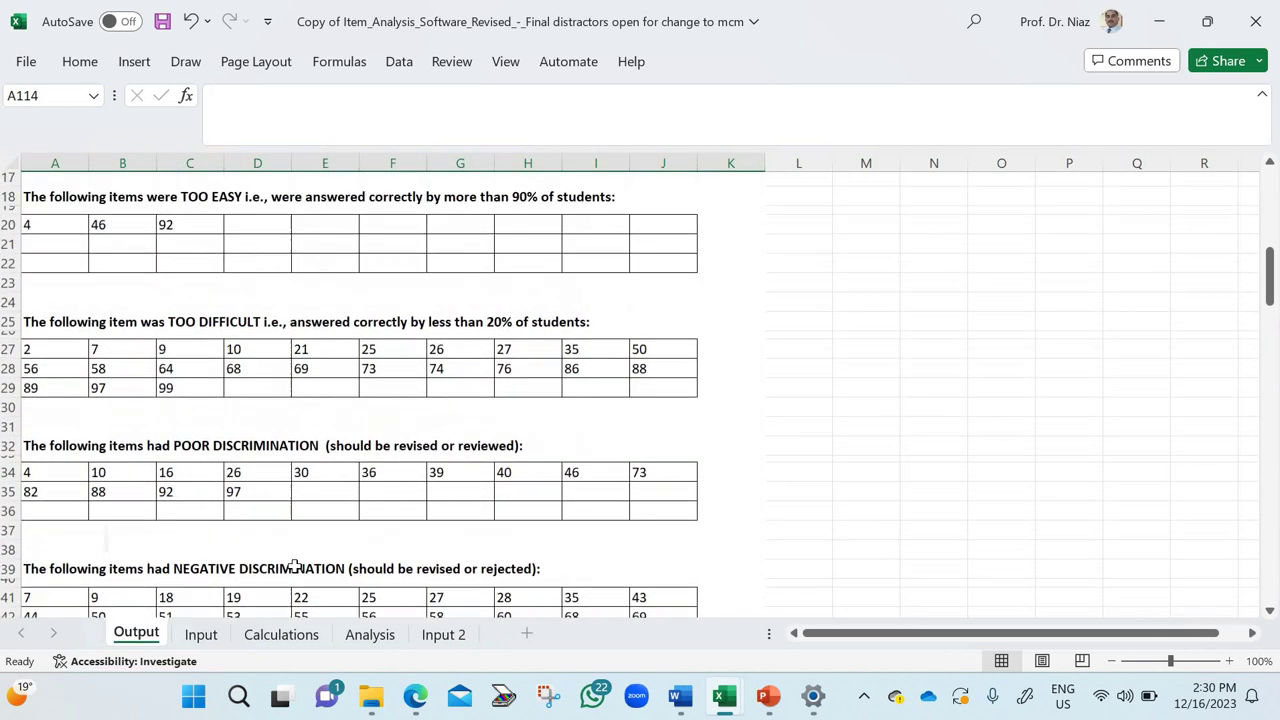
{"action": "scroll", "coordinate": [290, 565], "scroll_direction": "up", "scroll_amount": 2}
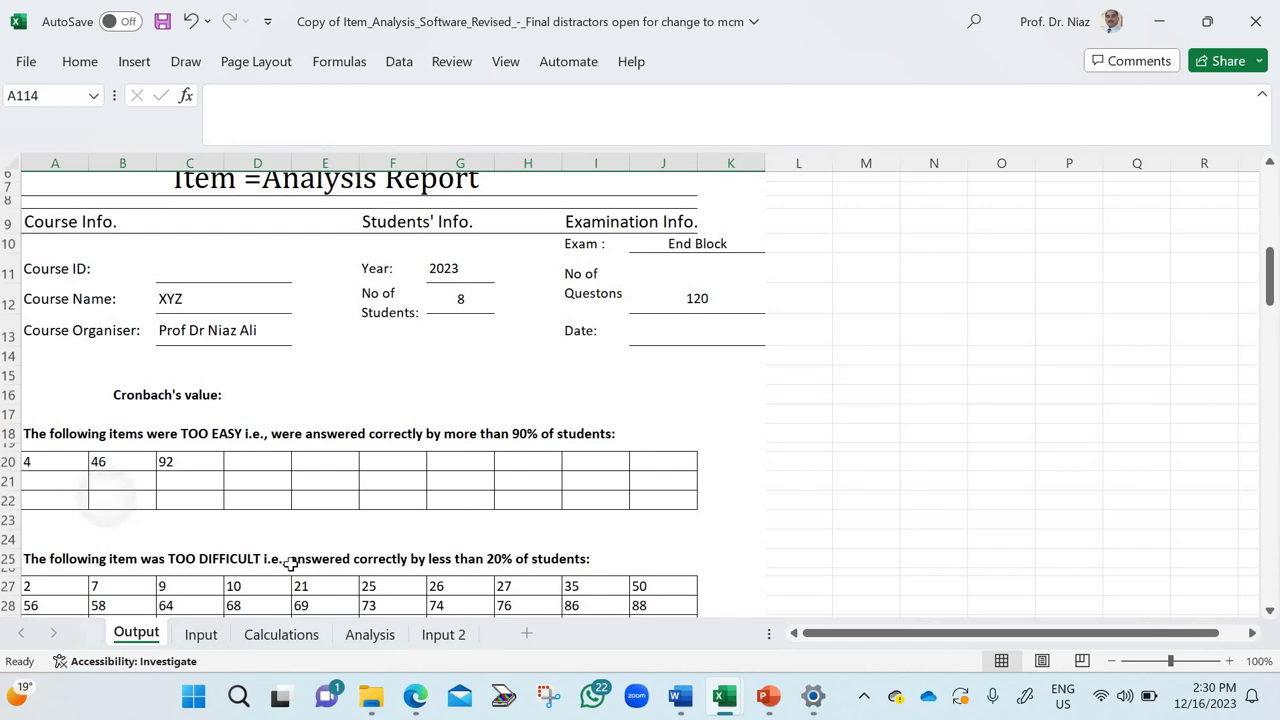
{"action": "scroll", "coordinate": [290, 563], "scroll_direction": "up", "scroll_amount": 1}
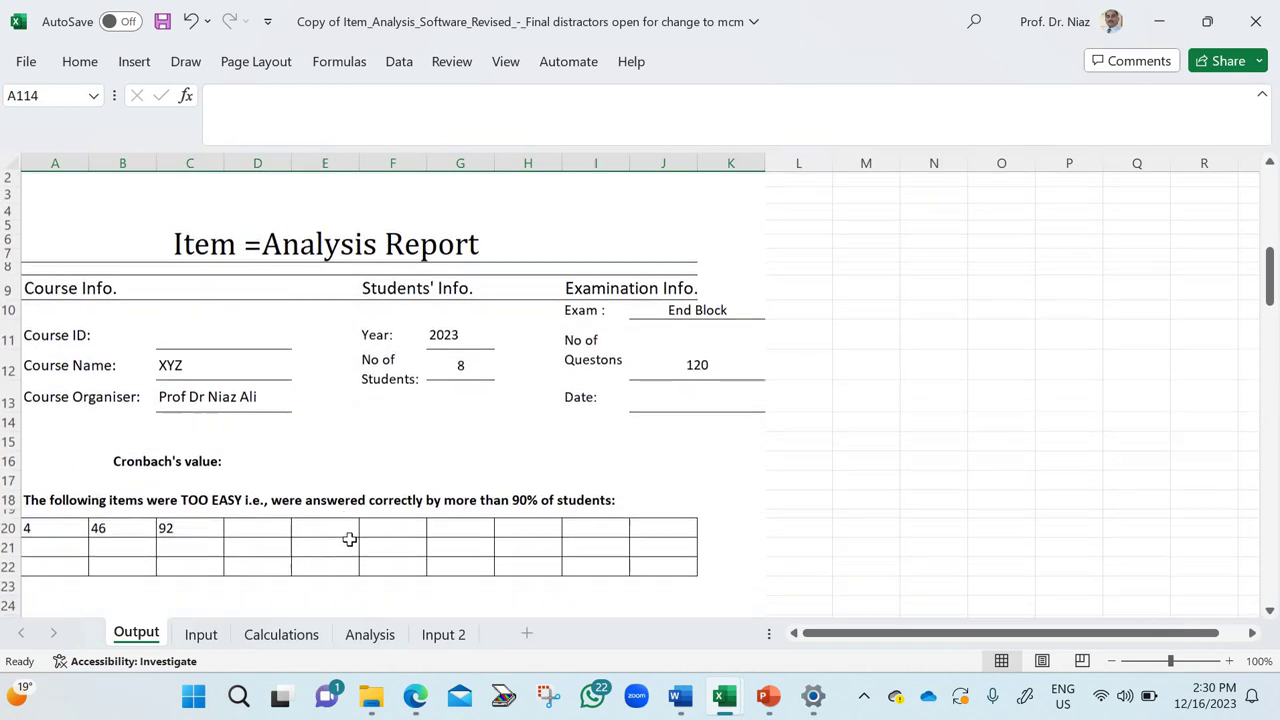
{"action": "scroll", "coordinate": [381, 519], "scroll_direction": "down", "scroll_amount": 1}
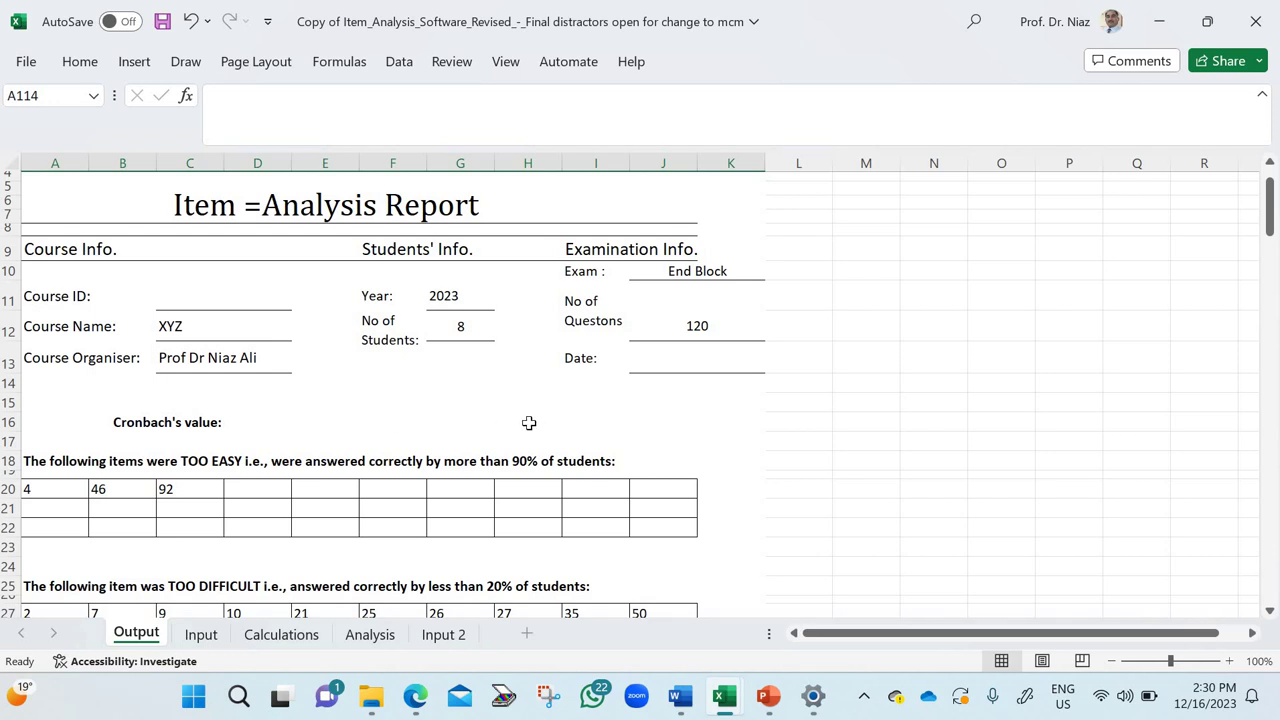
{"action": "scroll", "coordinate": [525, 422], "scroll_direction": "down", "scroll_amount": 1}
{"action": "scroll", "coordinate": [522, 422], "scroll_direction": "up", "scroll_amount": 2}
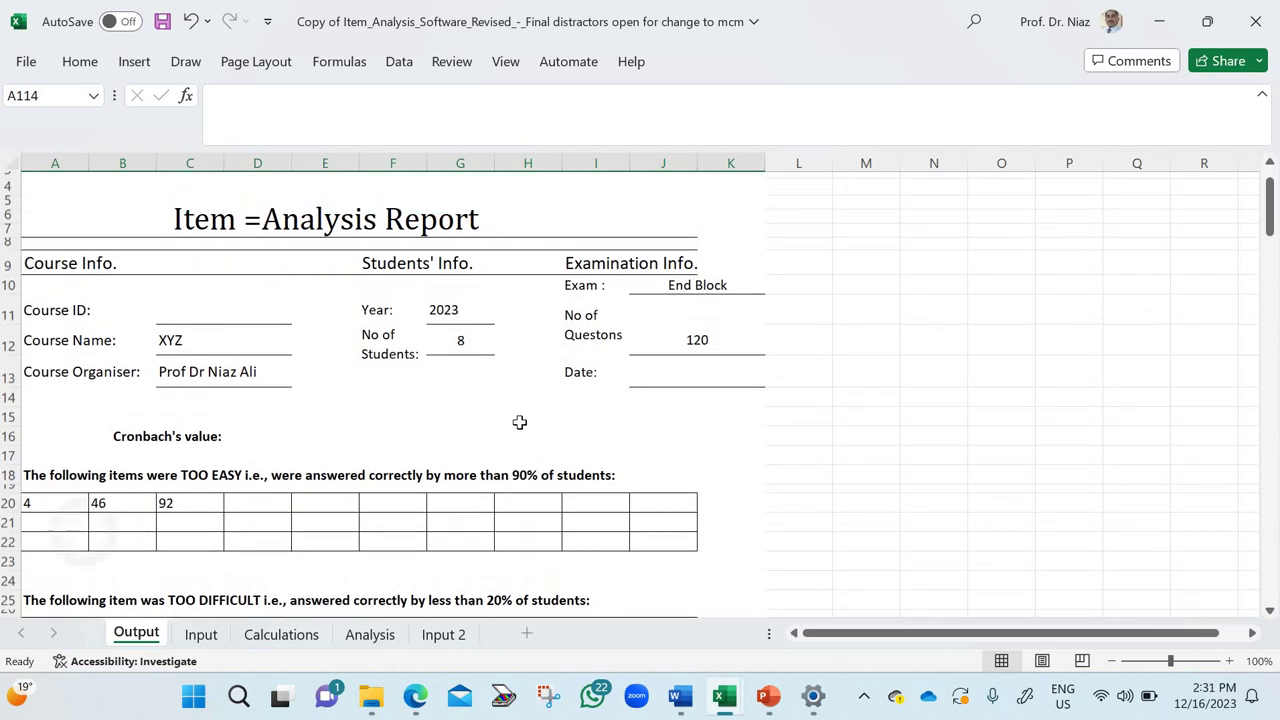
{"action": "scroll", "coordinate": [517, 423], "scroll_direction": "down", "scroll_amount": 2}
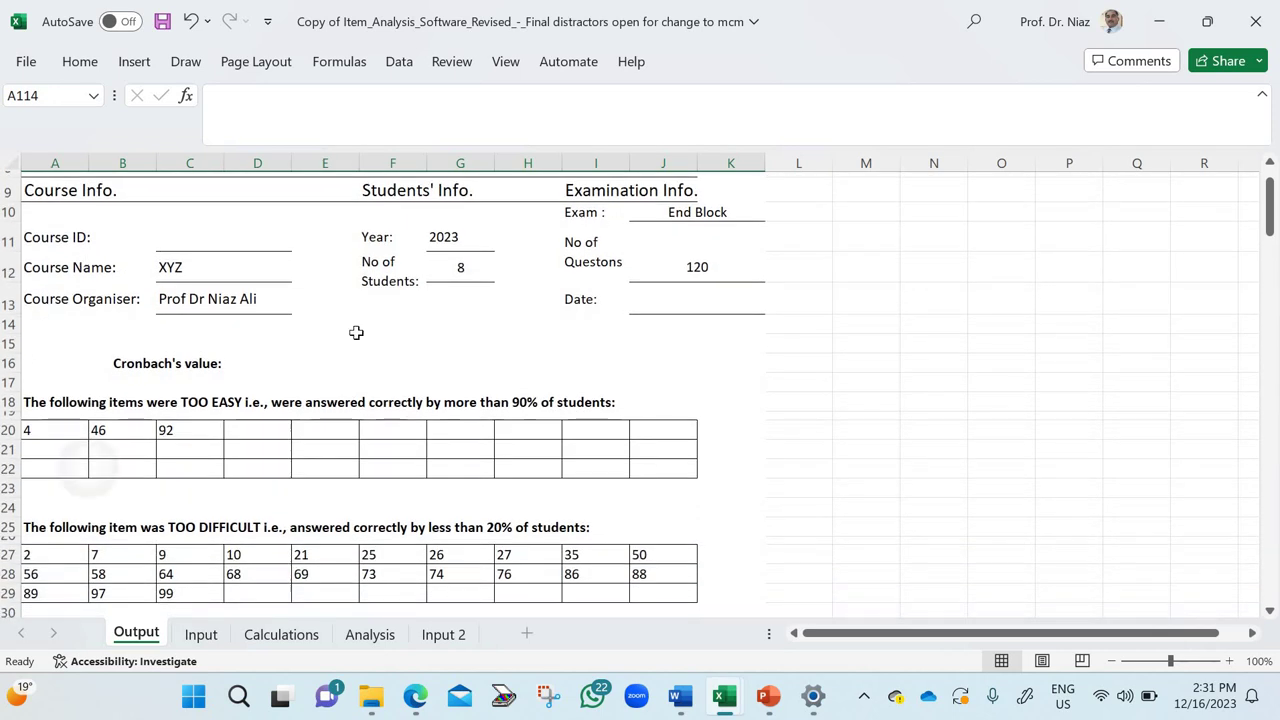
{"action": "scroll", "coordinate": [342, 295], "scroll_direction": "up", "scroll_amount": 4}
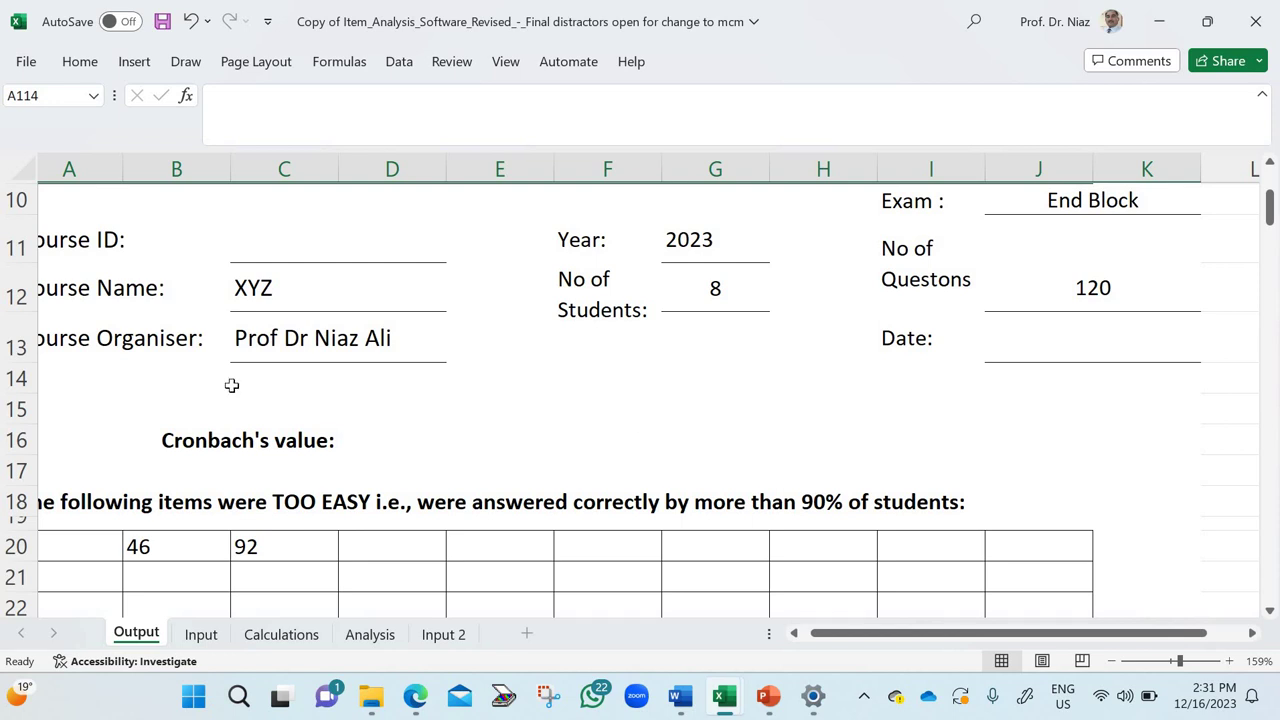
{"action": "scroll", "coordinate": [200, 360], "scroll_direction": "up", "scroll_amount": 1}
{"action": "scroll", "coordinate": [283, 343], "scroll_direction": "left", "scroll_amount": 1}
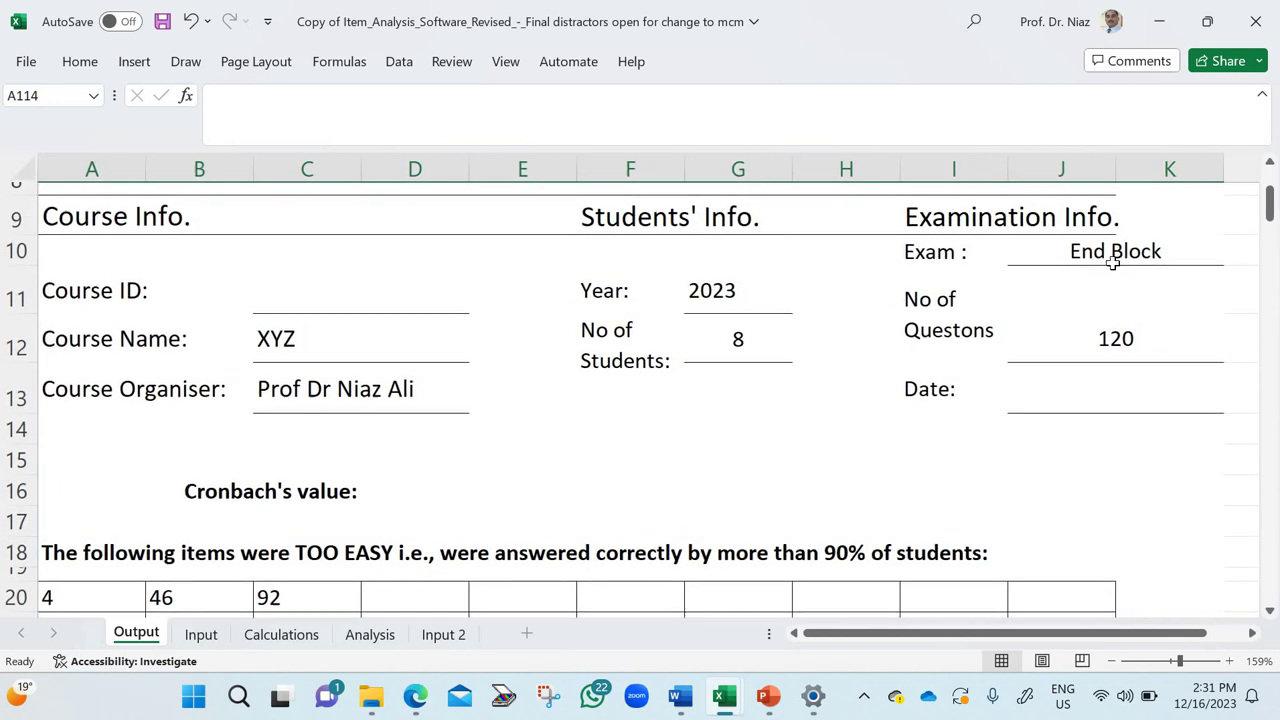
- Set the number of questions in the Output sheet's examination info to 100
{"action": "left_click", "coordinate": [1117, 344]}
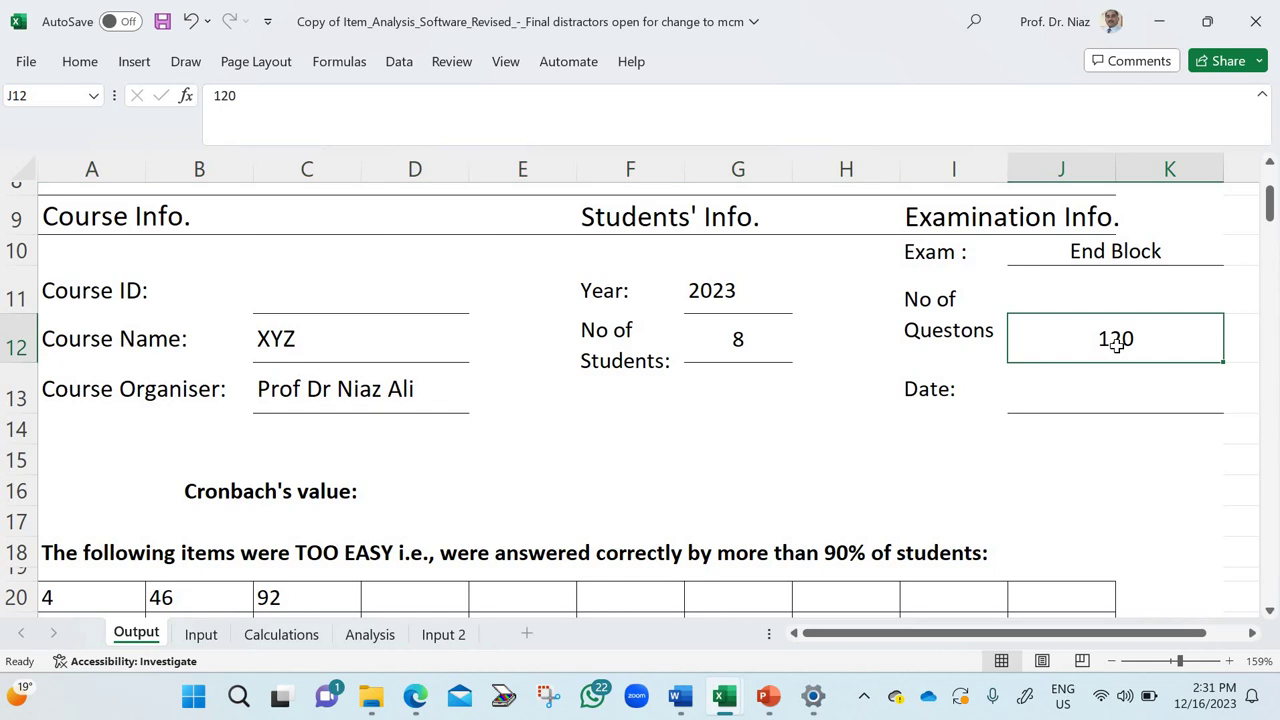
{"action": "type", "text": "100"}
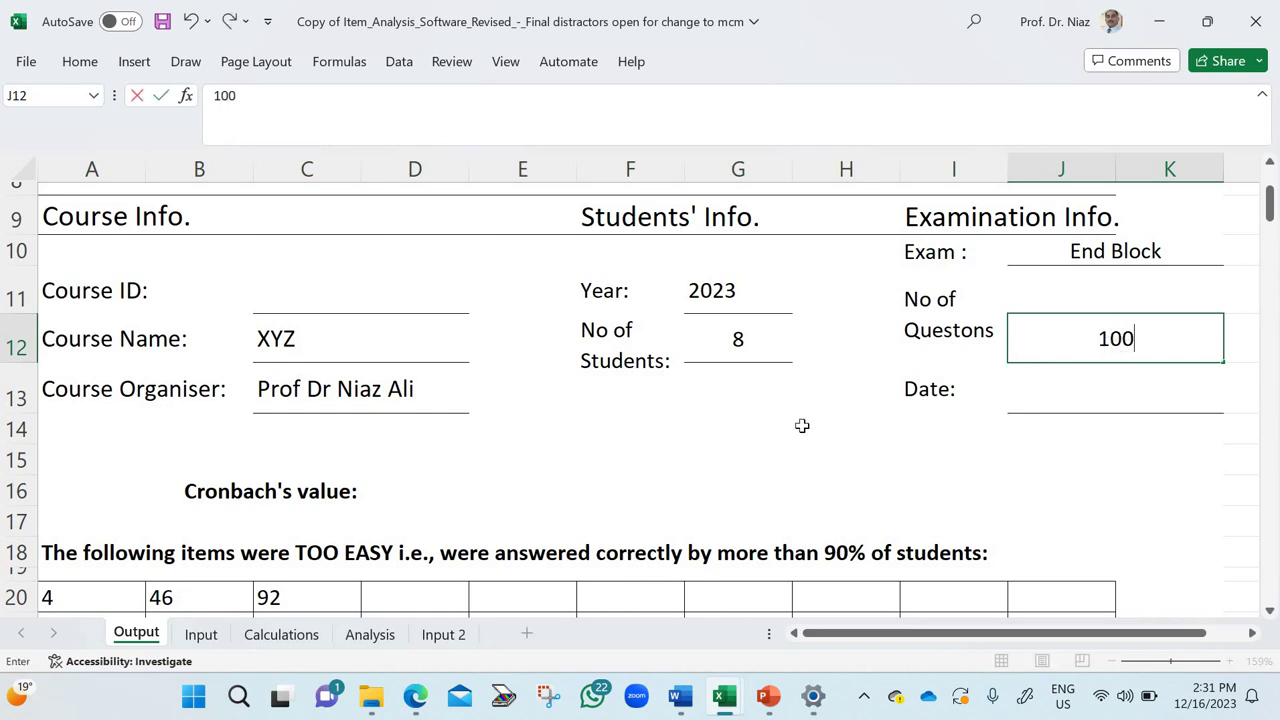
{"action": "left_click", "coordinate": [620, 462]}
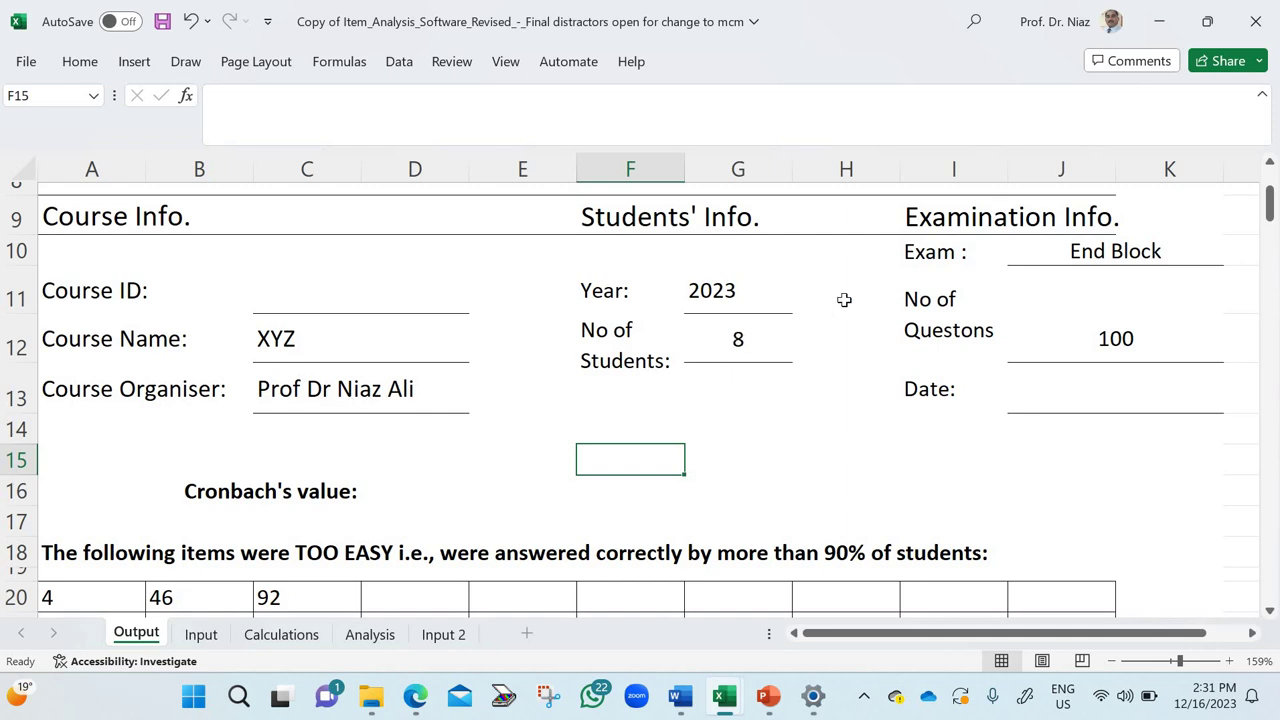
- Examine the Output report's too easy, too difficult, poor discrimination, negative discrimination and distractor item tables
{"action": "scroll", "coordinate": [600, 360], "scroll_direction": "down", "scroll_amount": 3}
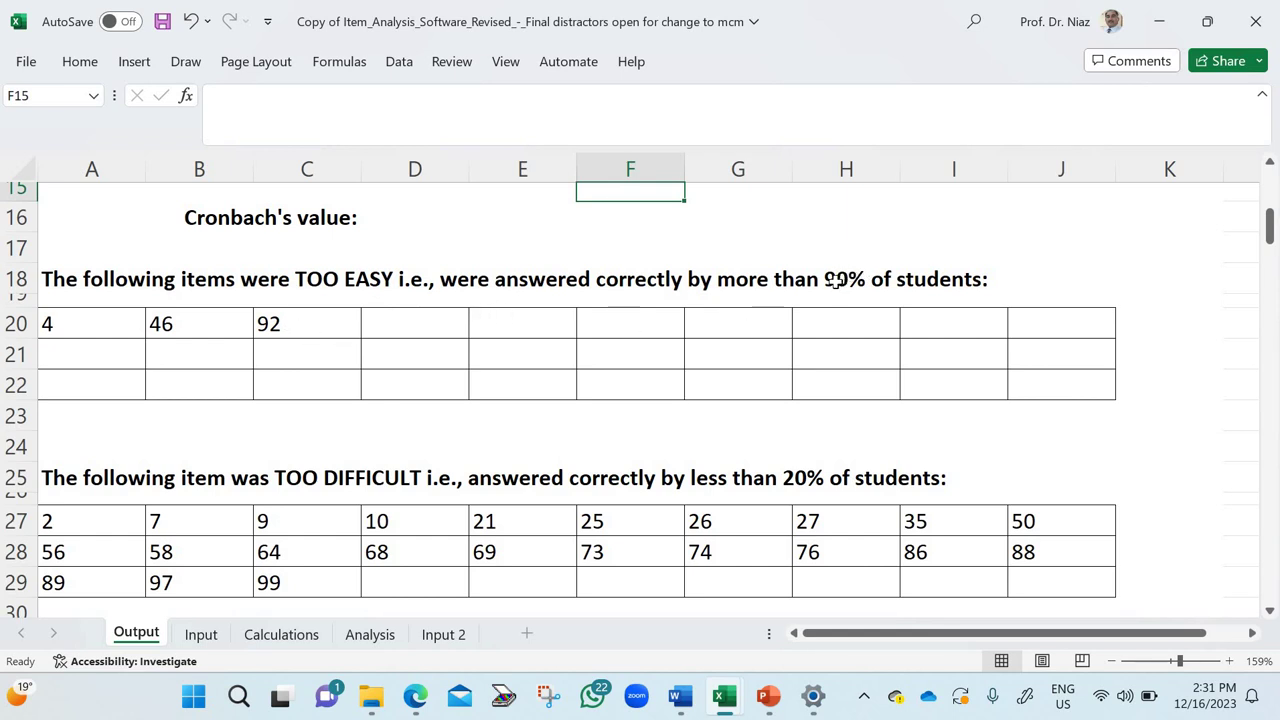
{"action": "scroll", "coordinate": [831, 281], "scroll_direction": "down", "scroll_amount": 2}
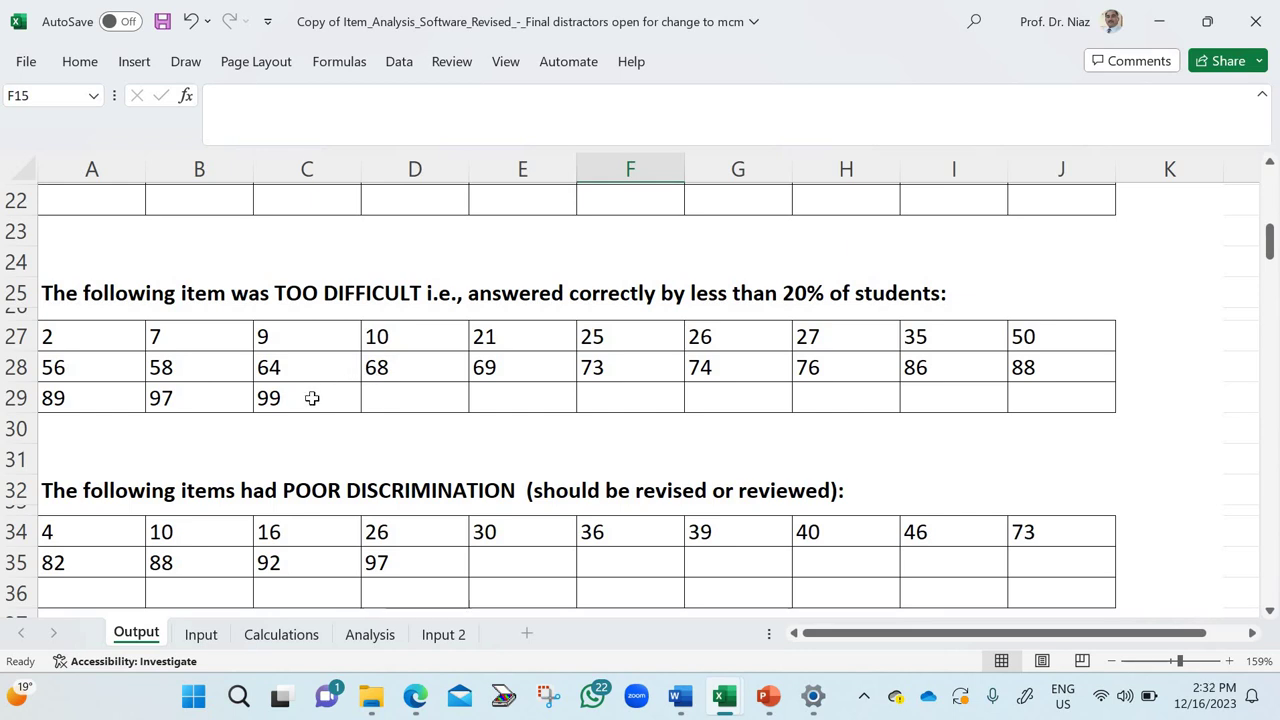
{"action": "scroll", "coordinate": [306, 409], "scroll_direction": "down", "scroll_amount": 2}
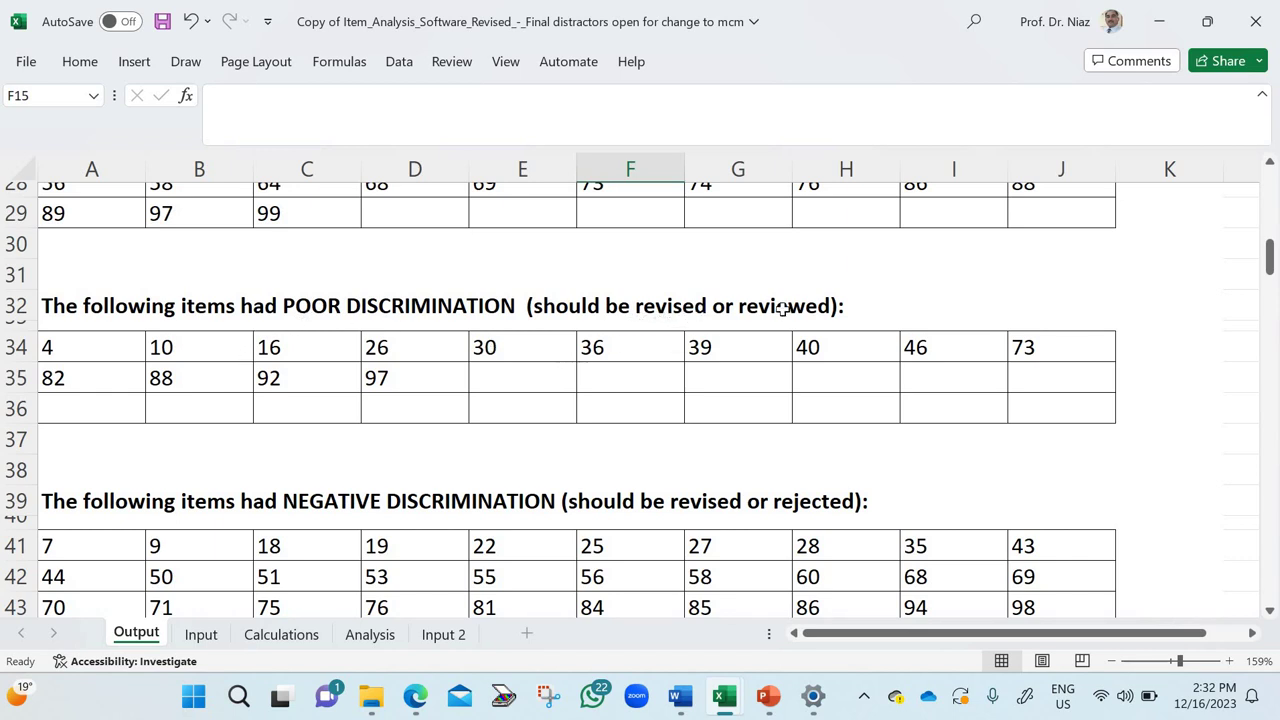
{"action": "scroll", "coordinate": [192, 358], "scroll_direction": "down", "scroll_amount": 3}
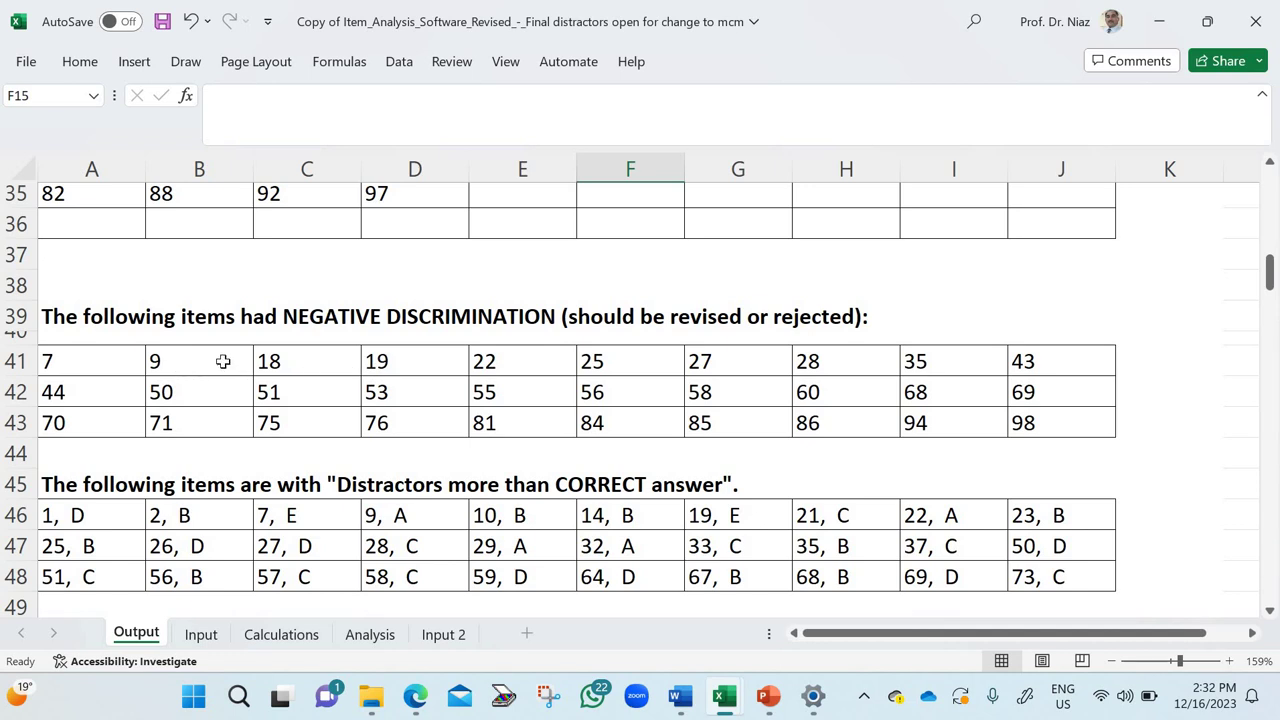
{"action": "scroll", "coordinate": [224, 485], "scroll_direction": "down", "scroll_amount": 1}
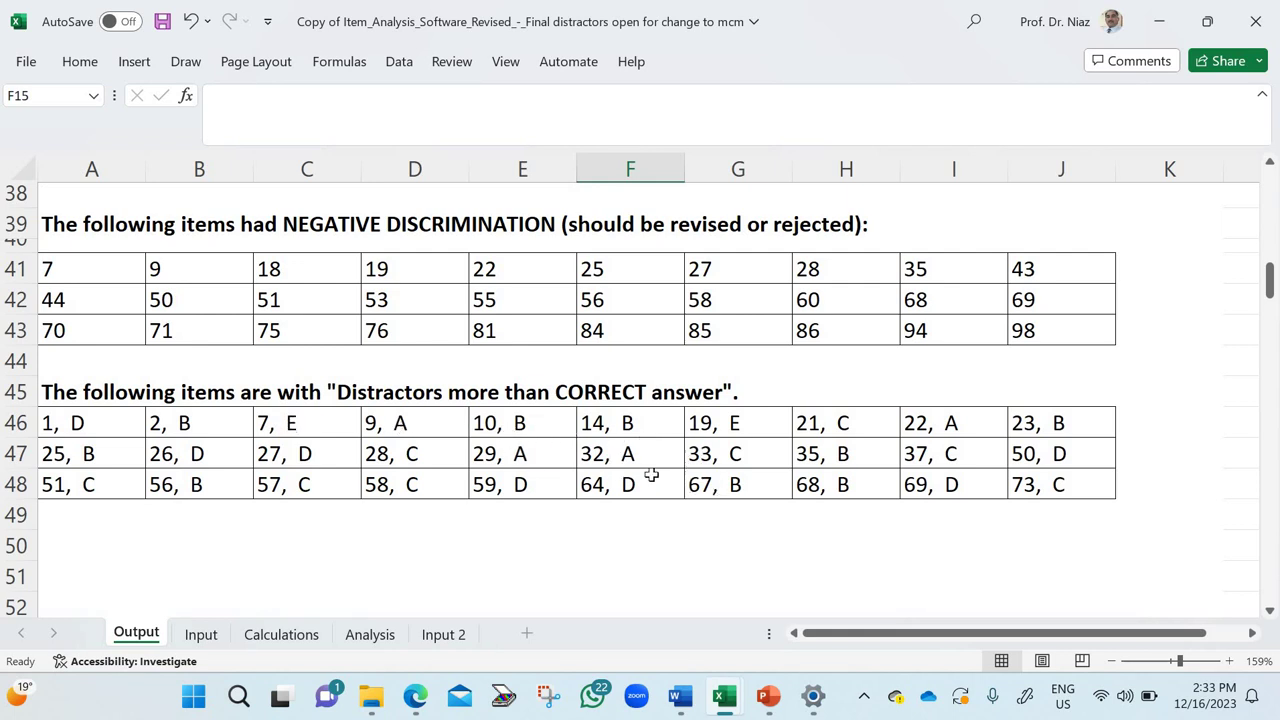
{"action": "scroll", "coordinate": [600, 400], "scroll_direction": "up", "scroll_amount": 8}
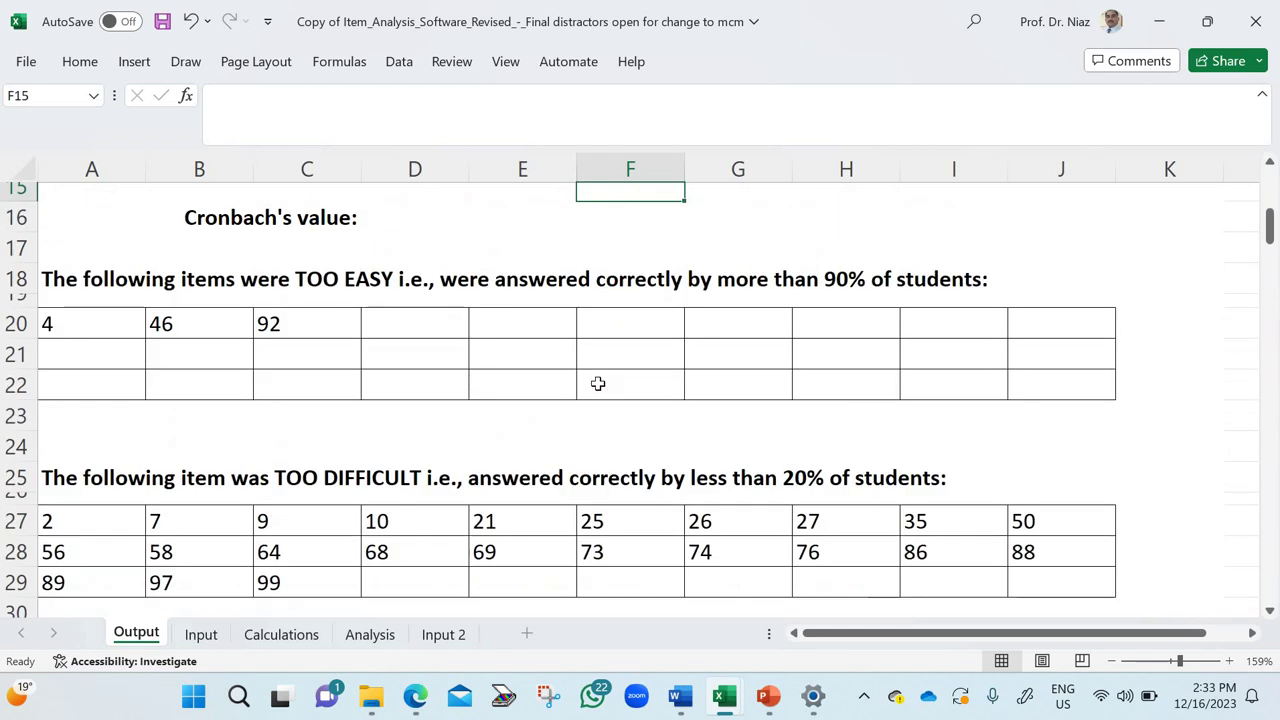
- Ink a slanted line and a bracket beside the Difficulty Index chart's two difficult bars, and write a circled 30% next to them
{"action": "scroll", "coordinate": [568, 397], "scroll_direction": "down", "scroll_amount": 16}
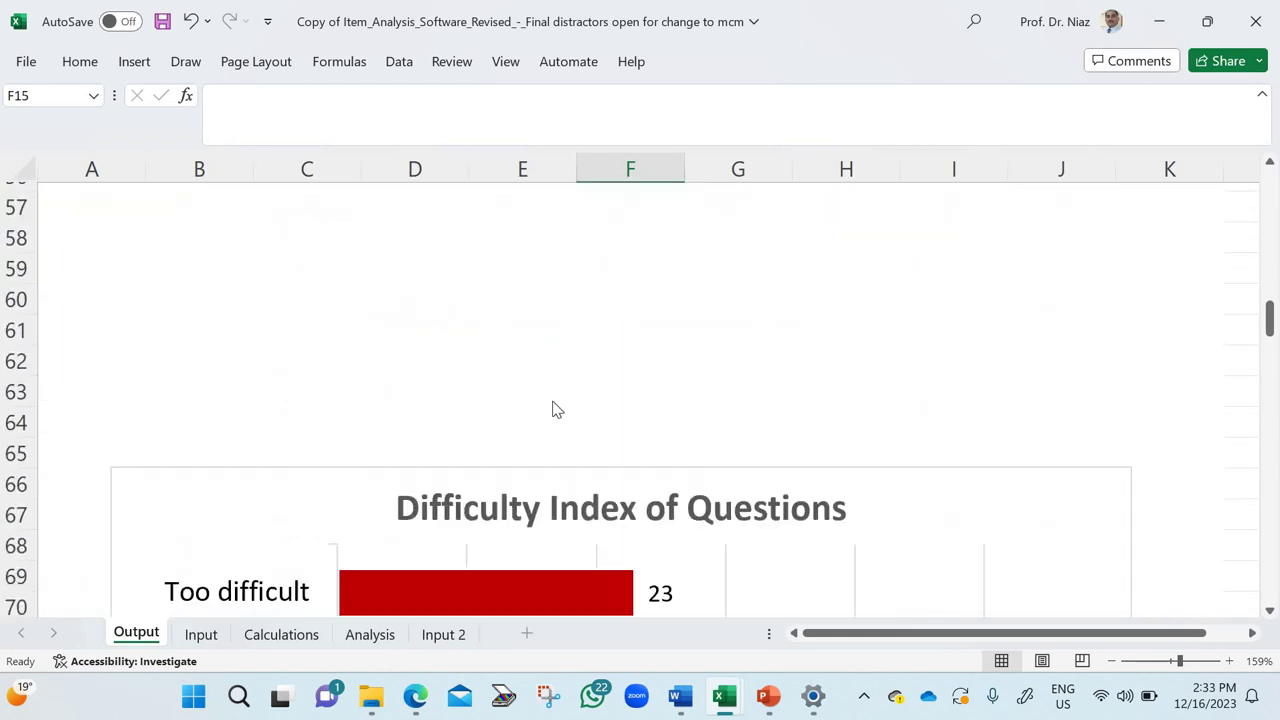
{"action": "scroll", "coordinate": [534, 435], "scroll_direction": "down", "scroll_amount": 4, "text": "ctrl"}
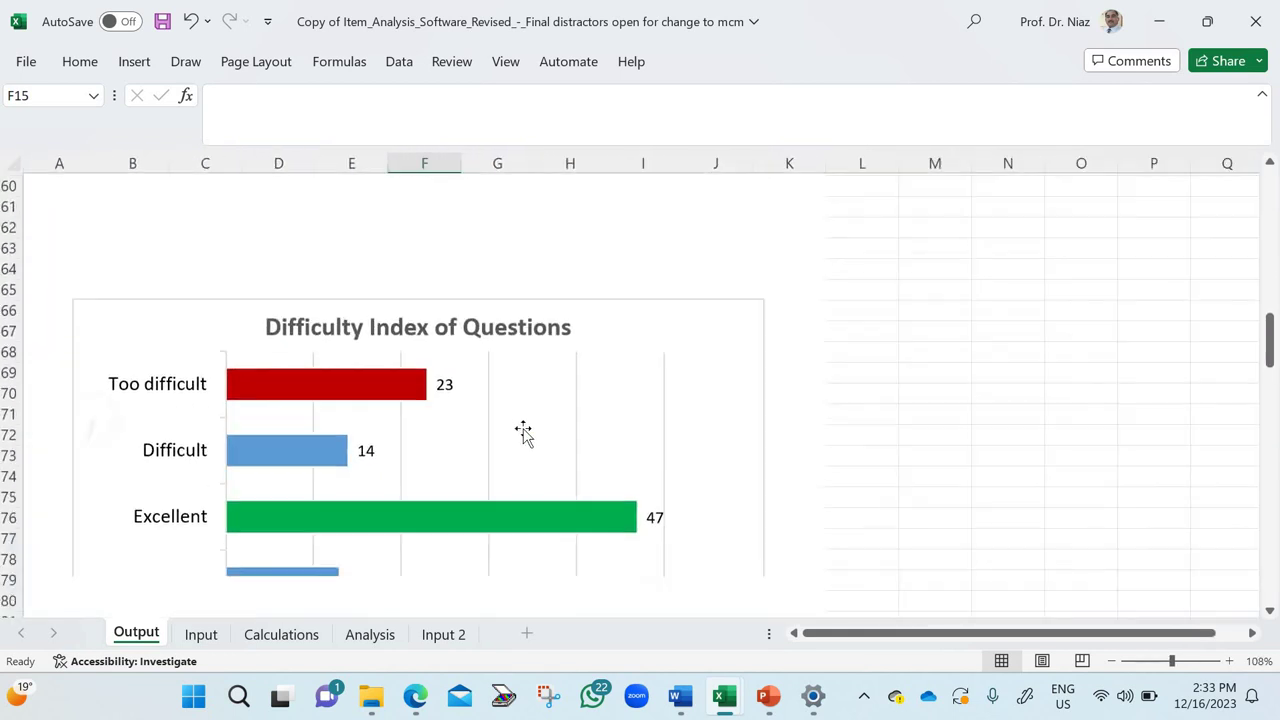
{"action": "scroll", "coordinate": [409, 371], "scroll_direction": "down", "scroll_amount": 3}
{"action": "scroll", "coordinate": [463, 389], "scroll_direction": "up", "scroll_amount": 2}
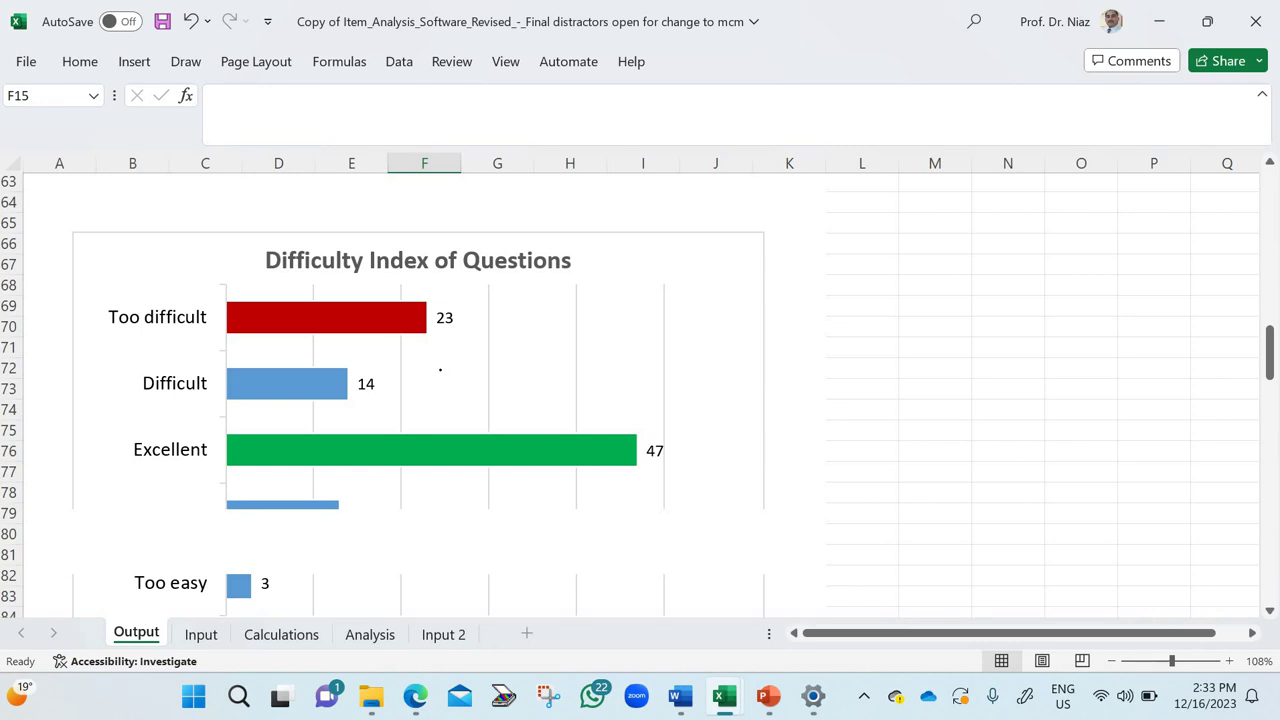
{"action": "left_click_drag", "start_coordinate": [430, 397], "coordinate": [522, 300]}
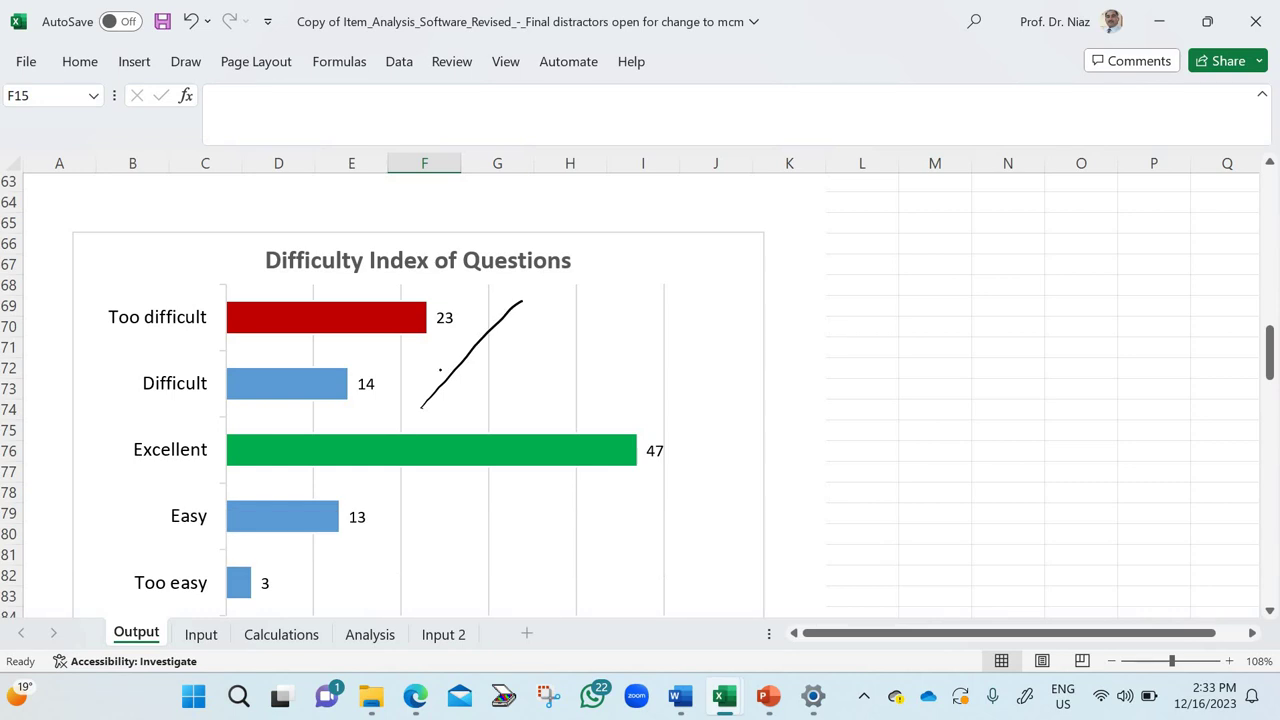
{"action": "left_click_drag", "start_coordinate": [538, 296], "coordinate": [516, 379]}
{"action": "left_click", "coordinate": [440, 370]}
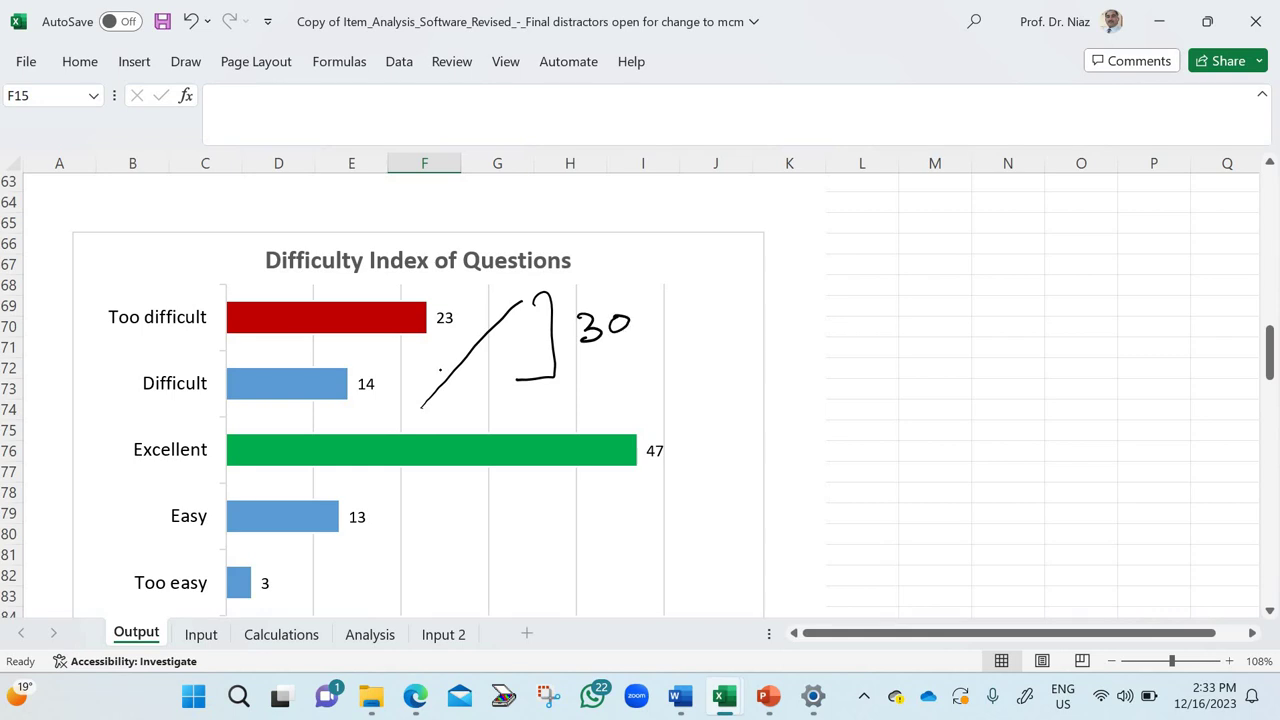
{"action": "left_click_drag", "start_coordinate": [645, 300], "coordinate": [640, 349]}
{"action": "mouse_move", "coordinate": [645, 268]}
{"action": "left_mouse_down"}
{"action": "mouse_move", "coordinate": [665, 378]}
{"action": "mouse_move", "coordinate": [708, 285]}
{"action": "left_mouse_up"}
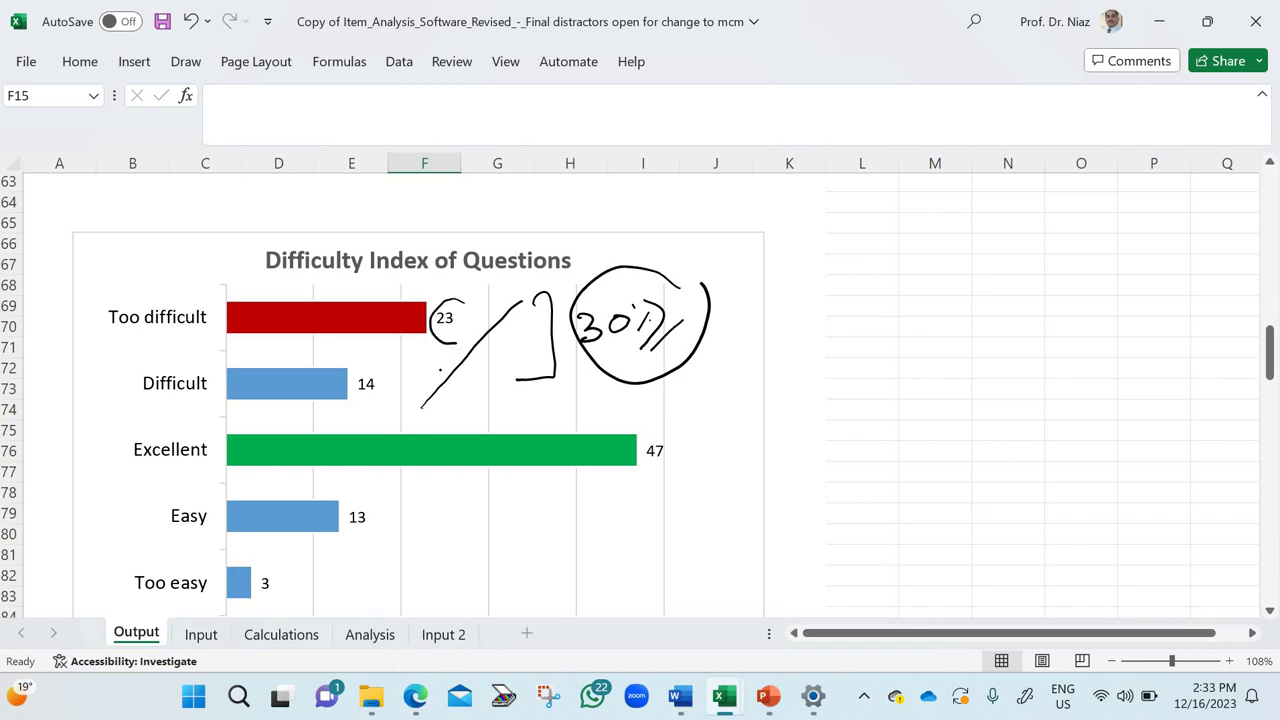
- Circle the Too difficult bar's value with a plus sign below it, write a circled 37, and draw an arrow to a circled 7
{"action": "left_click_drag", "start_coordinate": [446, 299], "coordinate": [452, 344]}
{"action": "left_click_drag", "start_coordinate": [390, 410], "coordinate": [506, 377]}
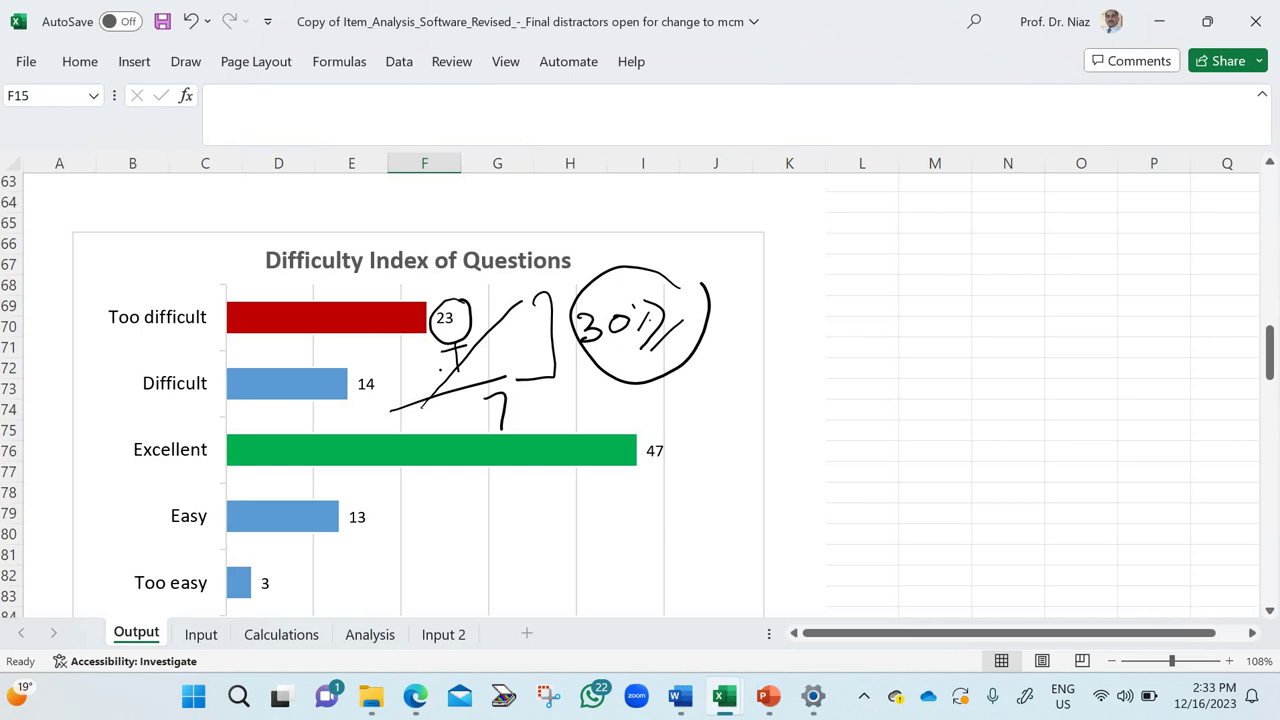
{"action": "left_click_drag", "start_coordinate": [459, 417], "coordinate": [447, 428]}
{"action": "mouse_move", "coordinate": [509, 393]}
{"action": "left_mouse_down"}
{"action": "mouse_move", "coordinate": [482, 382]}
{"action": "mouse_move", "coordinate": [518, 379]}
{"action": "mouse_move", "coordinate": [486, 384]}
{"action": "mouse_move", "coordinate": [528, 412]}
{"action": "mouse_move", "coordinate": [490, 430]}
{"action": "mouse_move", "coordinate": [646, 396]}
{"action": "left_mouse_up"}
{"action": "mouse_move", "coordinate": [626, 388]}
{"action": "left_mouse_down"}
{"action": "mouse_move", "coordinate": [646, 396]}
{"action": "mouse_move", "coordinate": [626, 408]}
{"action": "mouse_move", "coordinate": [686, 418]}
{"action": "left_mouse_up"}
{"action": "mouse_move", "coordinate": [715, 362]}
{"action": "left_mouse_down"}
{"action": "mouse_move", "coordinate": [750, 400]}
{"action": "mouse_move", "coordinate": [705, 364]}
{"action": "left_mouse_up"}
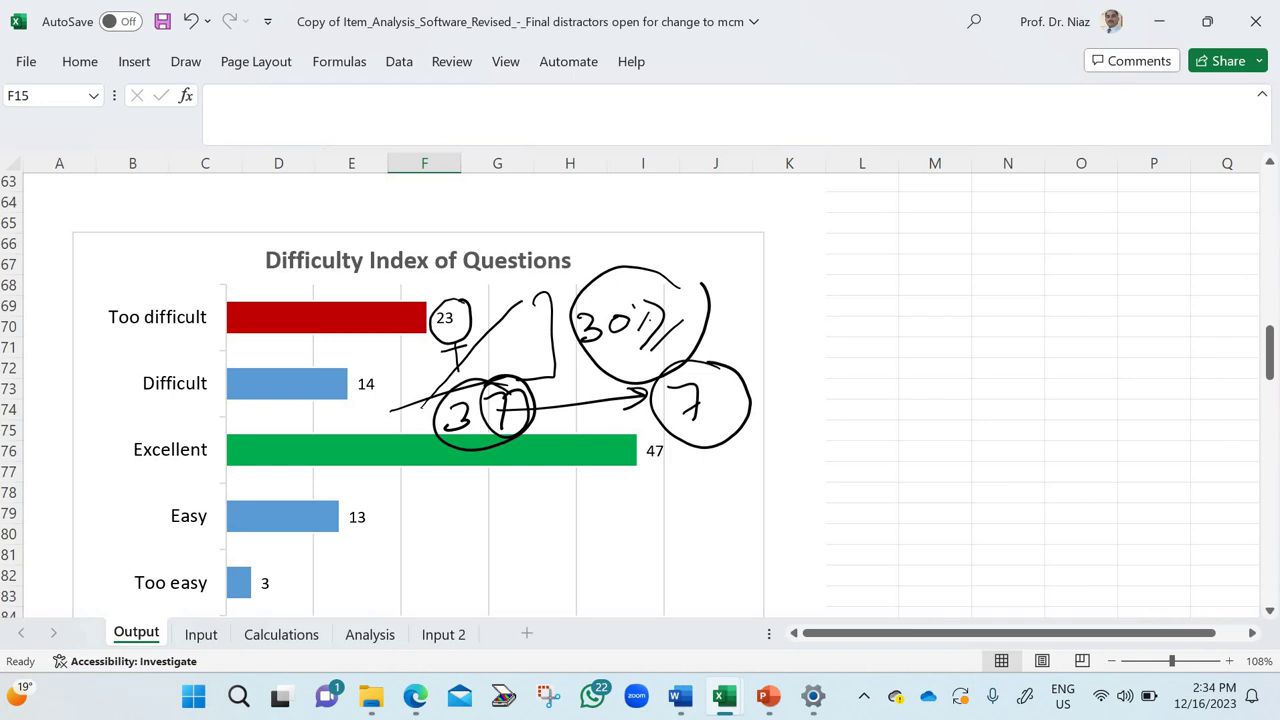
- Handwrite the numbered list difficult, easy, Moderate beside the chart, and circle the chart's Too difficult and Difficult rows
{"action": "mouse_move", "coordinate": [816, 288]}
{"action": "left_mouse_down"}
{"action": "mouse_move", "coordinate": [834, 318]}
{"action": "mouse_move", "coordinate": [985, 270]}
{"action": "mouse_move", "coordinate": [1018, 294]}
{"action": "left_mouse_up"}
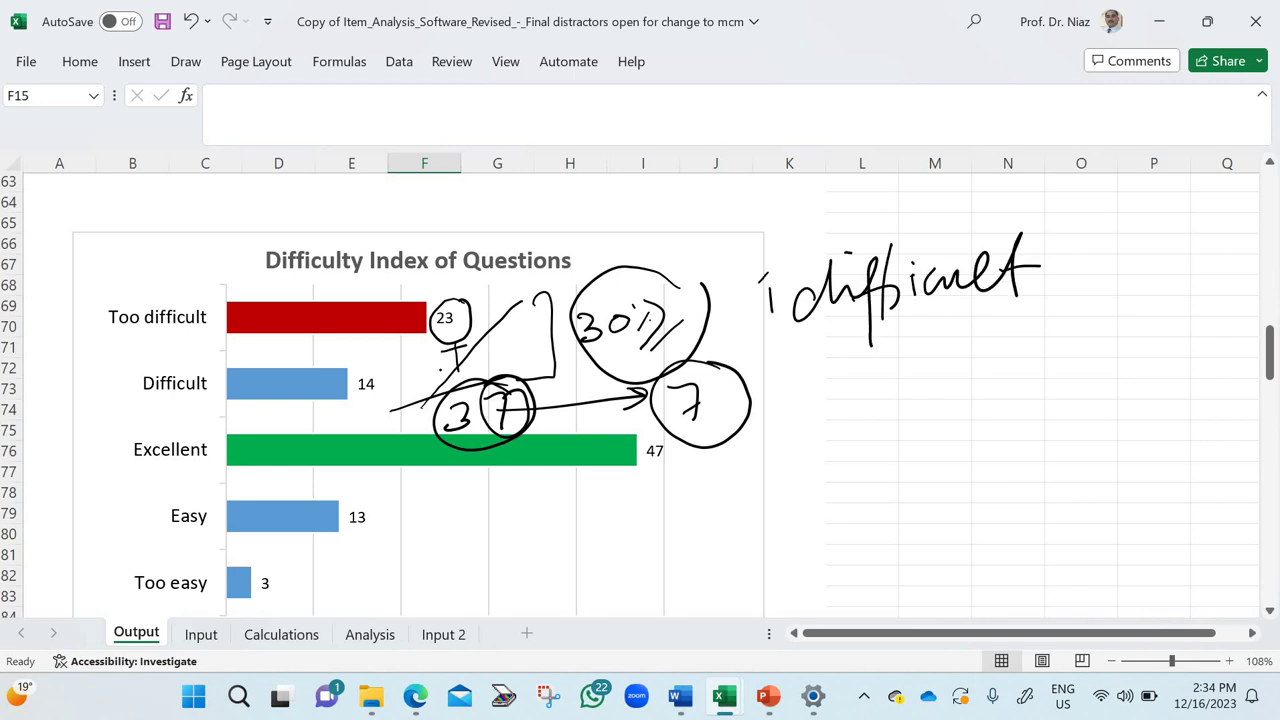
{"action": "left_click_drag", "start_coordinate": [772, 274], "coordinate": [790, 284]}
{"action": "left_click_drag", "start_coordinate": [778, 376], "coordinate": [806, 406]}
{"action": "left_click_drag", "start_coordinate": [800, 348], "coordinate": [820, 428]}
{"action": "mouse_move", "coordinate": [870, 392]}
{"action": "left_mouse_down"}
{"action": "mouse_move", "coordinate": [1004, 362]}
{"action": "mouse_move", "coordinate": [976, 440]}
{"action": "left_mouse_up"}
{"action": "left_click_drag", "start_coordinate": [796, 472], "coordinate": [796, 515]}
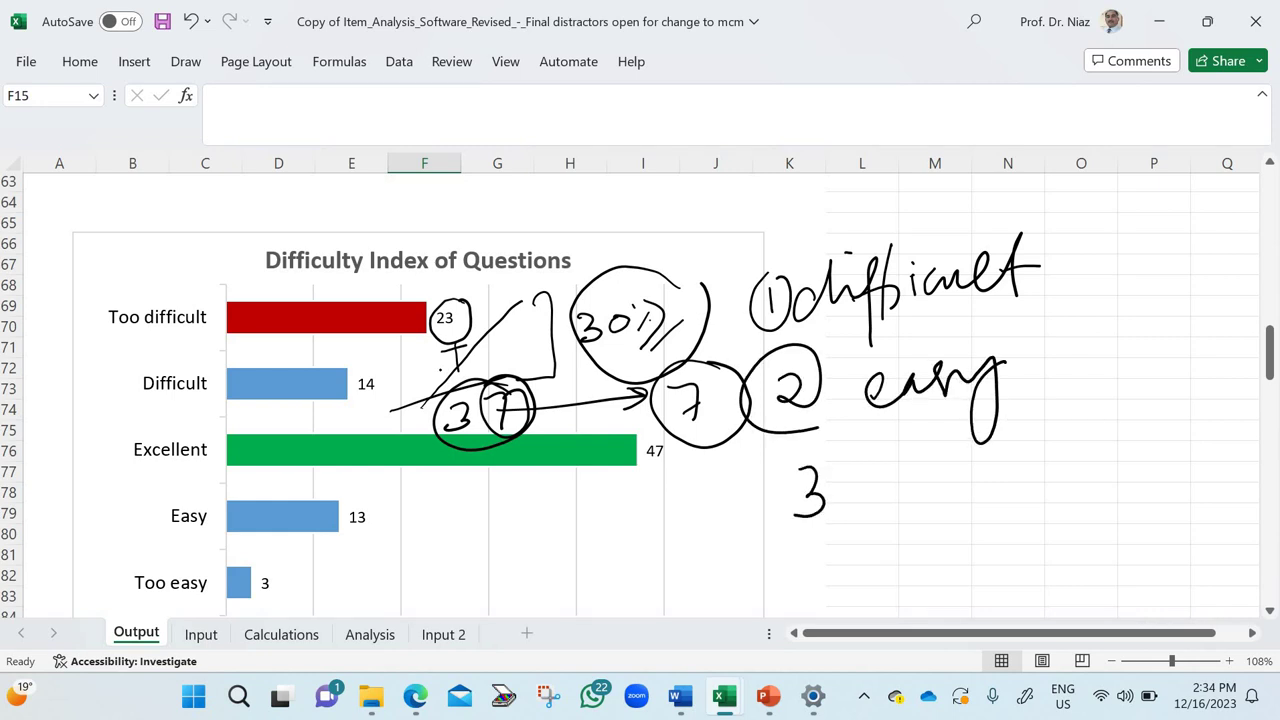
{"action": "mouse_move", "coordinate": [806, 444]}
{"action": "left_mouse_down"}
{"action": "mouse_move", "coordinate": [878, 494]}
{"action": "mouse_move", "coordinate": [1002, 460]}
{"action": "mouse_move", "coordinate": [1086, 458]}
{"action": "mouse_move", "coordinate": [1068, 426]}
{"action": "left_mouse_up"}
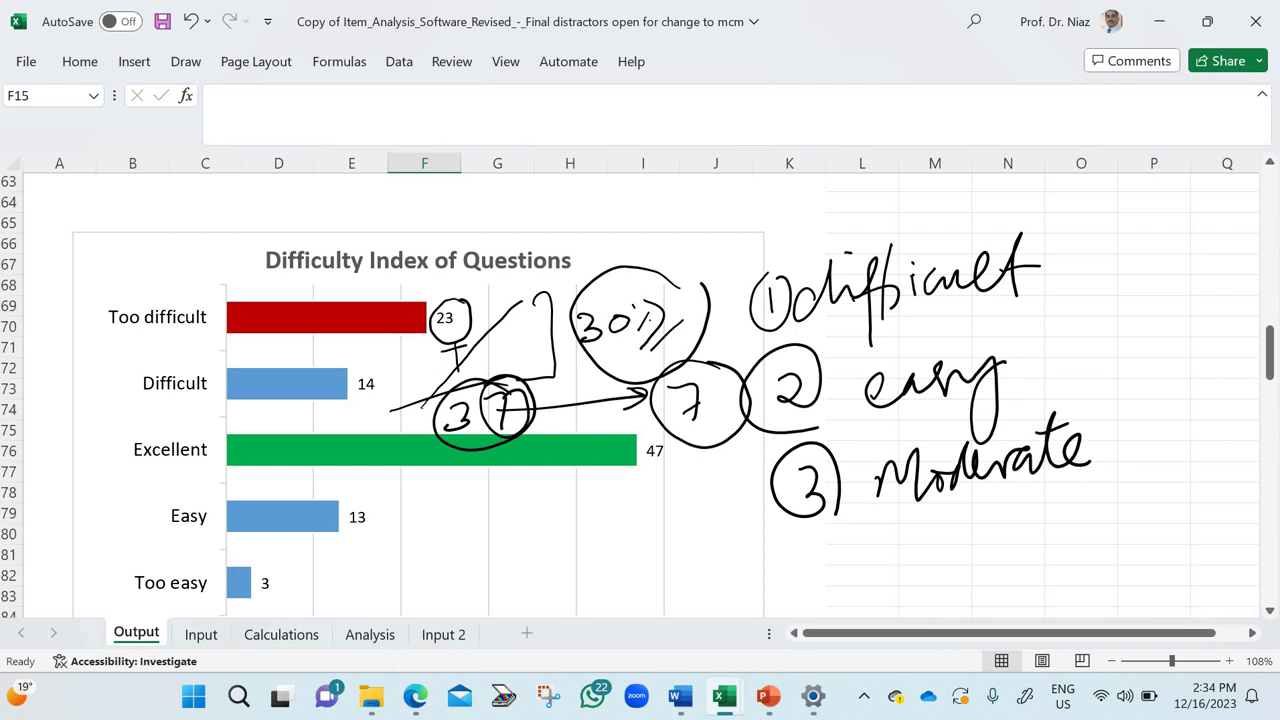
{"action": "mouse_move", "coordinate": [212, 285]}
{"action": "left_mouse_down"}
{"action": "mouse_move", "coordinate": [150, 404]}
{"action": "mouse_move", "coordinate": [350, 406]}
{"action": "mouse_move", "coordinate": [555, 350]}
{"action": "mouse_move", "coordinate": [205, 282]}
{"action": "mouse_move", "coordinate": [110, 346]}
{"action": "mouse_move", "coordinate": [190, 292]}
{"action": "left_mouse_up"}
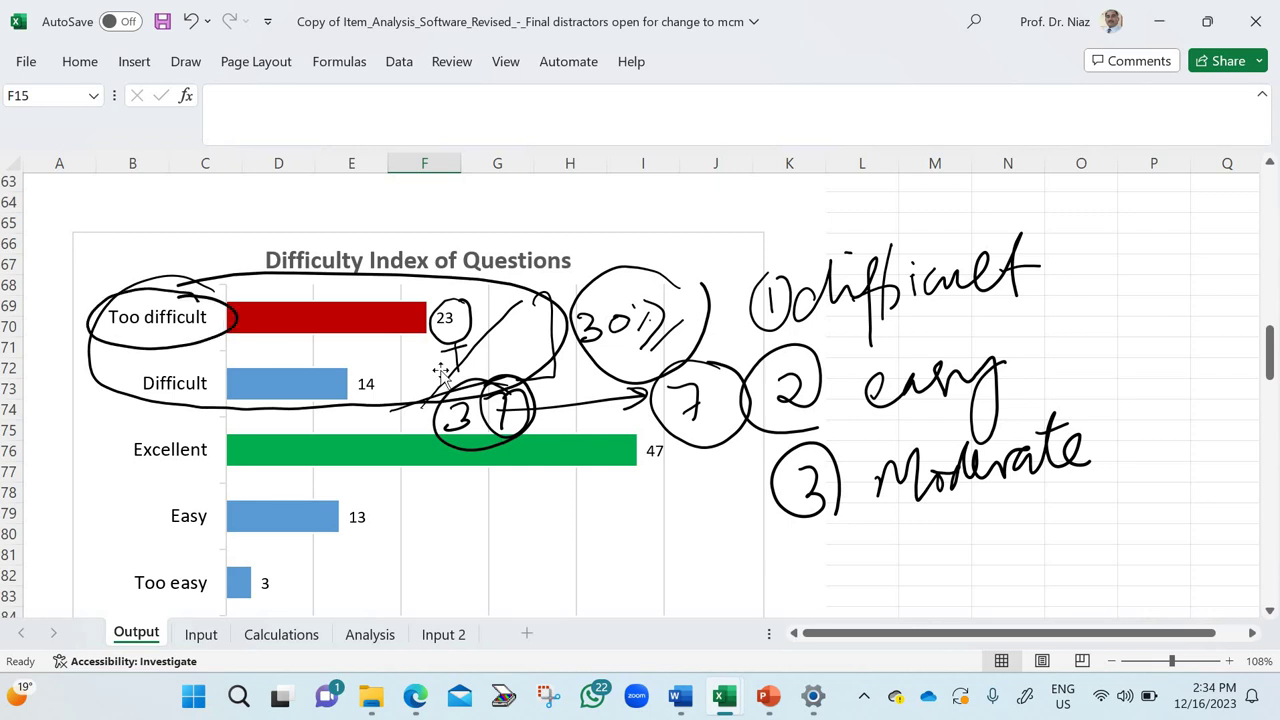
- Circle the TOO DIFFICULT item table and the 20% in its heading in ink, and handwrite "Needs special attention" beside the table
{"action": "scroll", "coordinate": [441, 373], "scroll_direction": "up", "scroll_amount": 10}
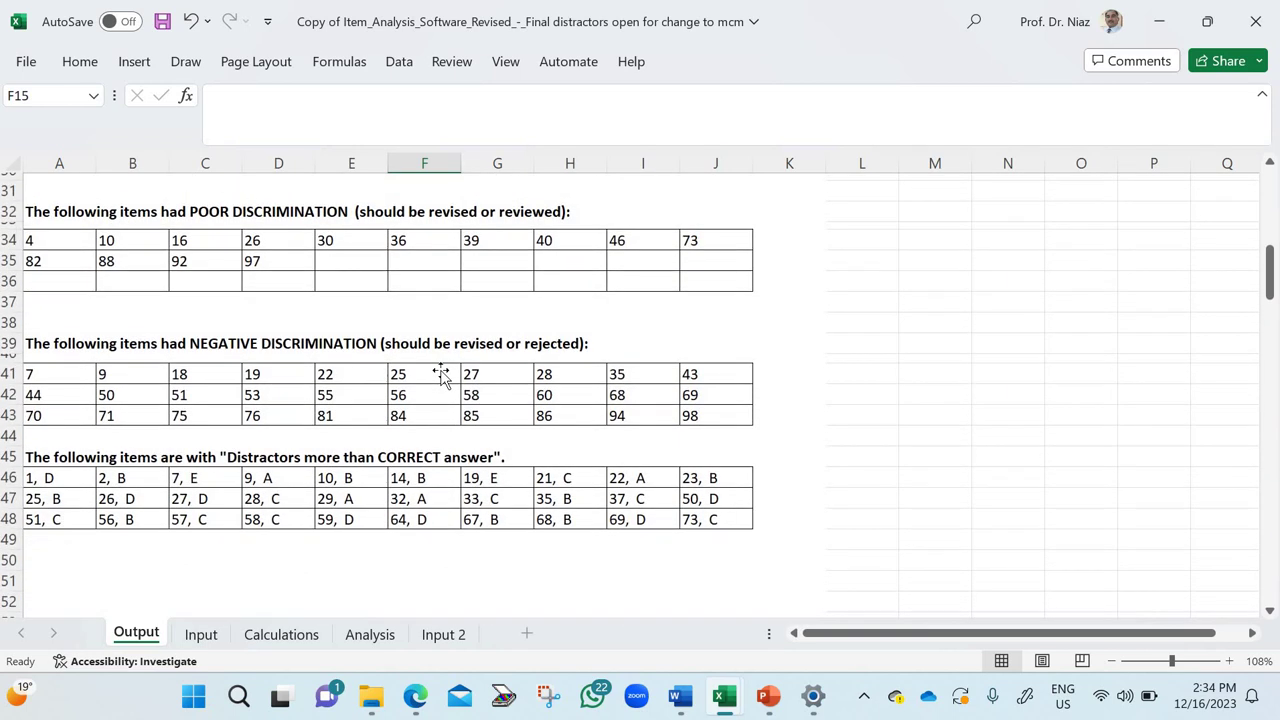
{"action": "scroll", "coordinate": [441, 373], "scroll_direction": "up", "scroll_amount": 6}
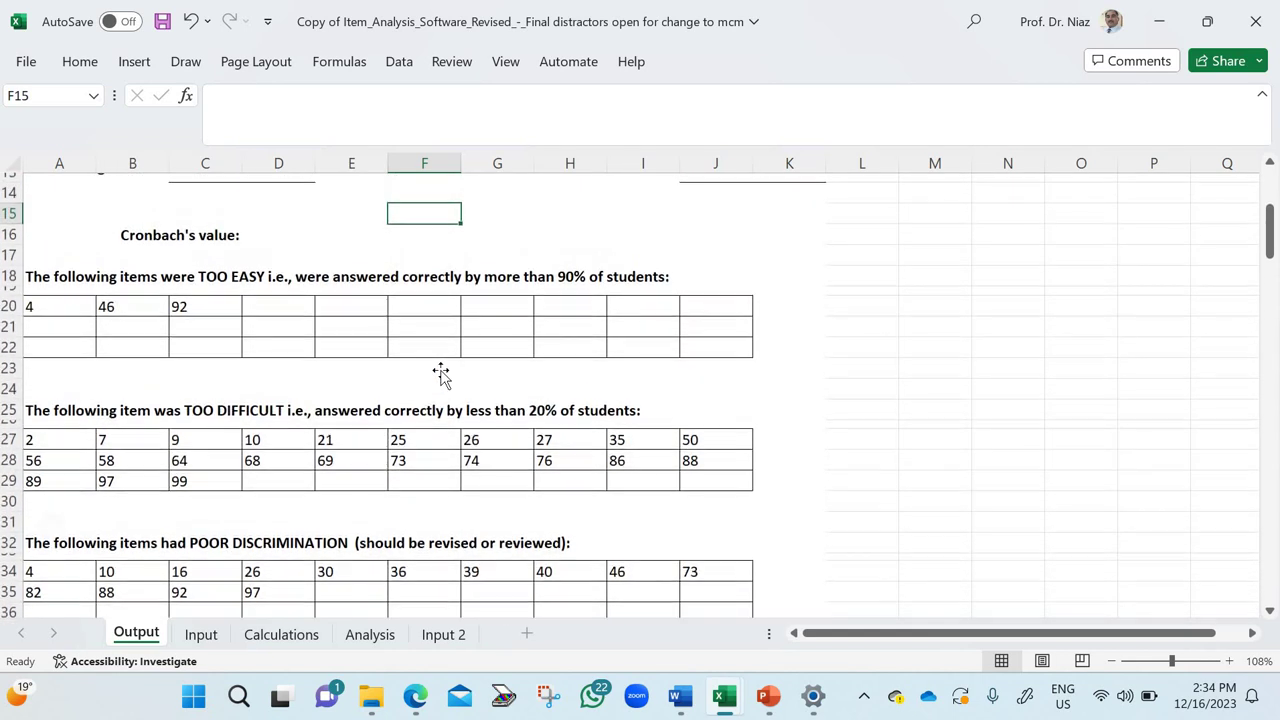
{"action": "mouse_move", "coordinate": [114, 384]}
{"action": "left_mouse_down"}
{"action": "mouse_move", "coordinate": [700, 400]}
{"action": "mouse_move", "coordinate": [740, 492]}
{"action": "mouse_move", "coordinate": [276, 494]}
{"action": "mouse_move", "coordinate": [24, 476]}
{"action": "mouse_move", "coordinate": [348, 386]}
{"action": "mouse_move", "coordinate": [573, 393]}
{"action": "left_mouse_up"}
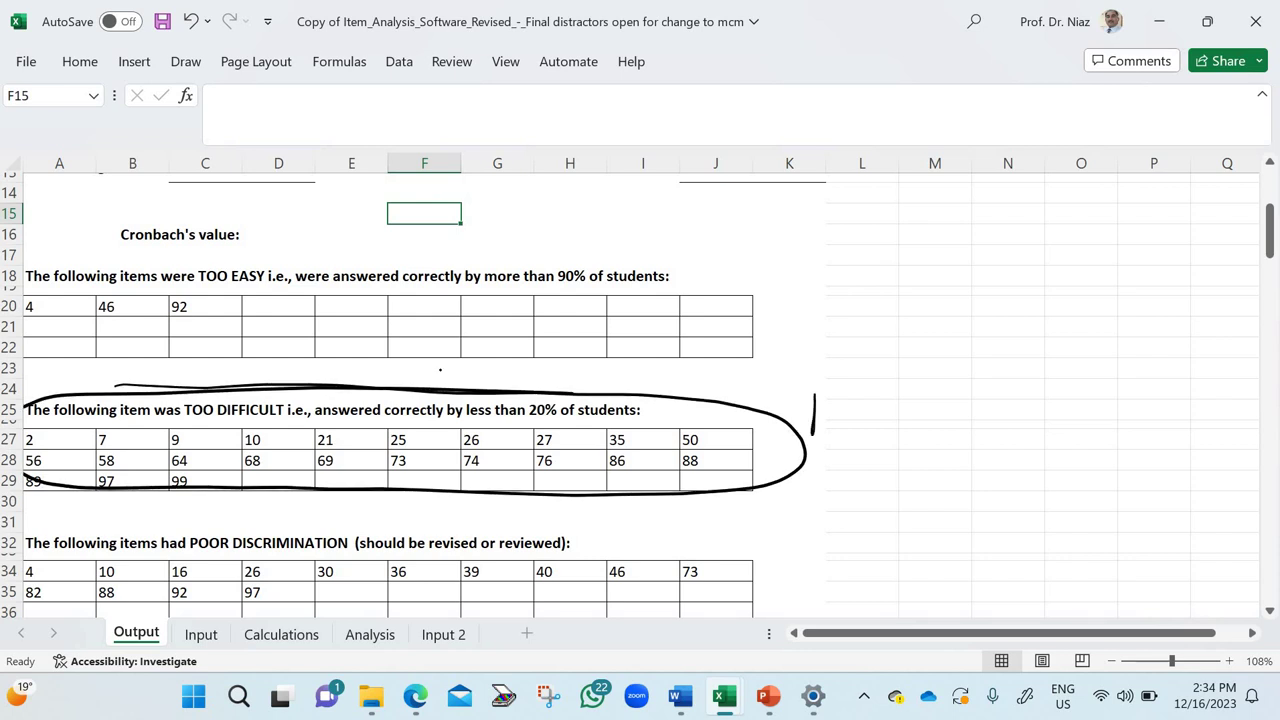
{"action": "mouse_move", "coordinate": [814, 396]}
{"action": "left_mouse_down"}
{"action": "mouse_move", "coordinate": [846, 376]}
{"action": "mouse_move", "coordinate": [918, 400]}
{"action": "mouse_move", "coordinate": [928, 370]}
{"action": "mouse_move", "coordinate": [956, 396]}
{"action": "left_mouse_up"}
{"action": "mouse_move", "coordinate": [860, 434]}
{"action": "left_mouse_down"}
{"action": "mouse_move", "coordinate": [852, 484]}
{"action": "mouse_move", "coordinate": [922, 440]}
{"action": "mouse_move", "coordinate": [1000, 420]}
{"action": "mouse_move", "coordinate": [990, 460]}
{"action": "left_mouse_up"}
{"action": "mouse_move", "coordinate": [938, 514]}
{"action": "left_mouse_down"}
{"action": "mouse_move", "coordinate": [1010, 470]}
{"action": "mouse_move", "coordinate": [1070, 490]}
{"action": "mouse_move", "coordinate": [1112, 478]}
{"action": "left_mouse_up"}
{"action": "left_click_drag", "start_coordinate": [984, 468], "coordinate": [1024, 466]}
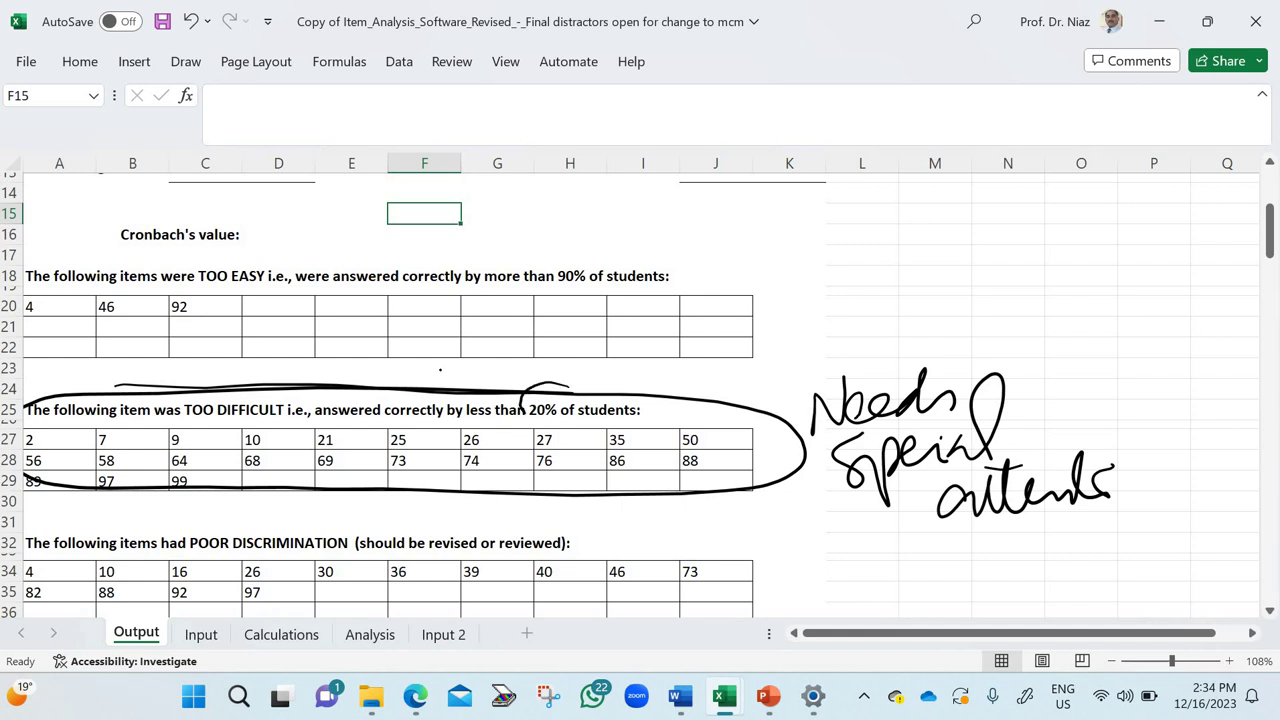
{"action": "left_click_drag", "start_coordinate": [521, 404], "coordinate": [560, 378]}
- Handwrite a numbered list below the attention note: 1 Difficulty factor, 2 Discriminatory index, with the numbers circled
{"action": "scroll", "coordinate": [640, 400], "scroll_direction": "down", "scroll_amount": 1}
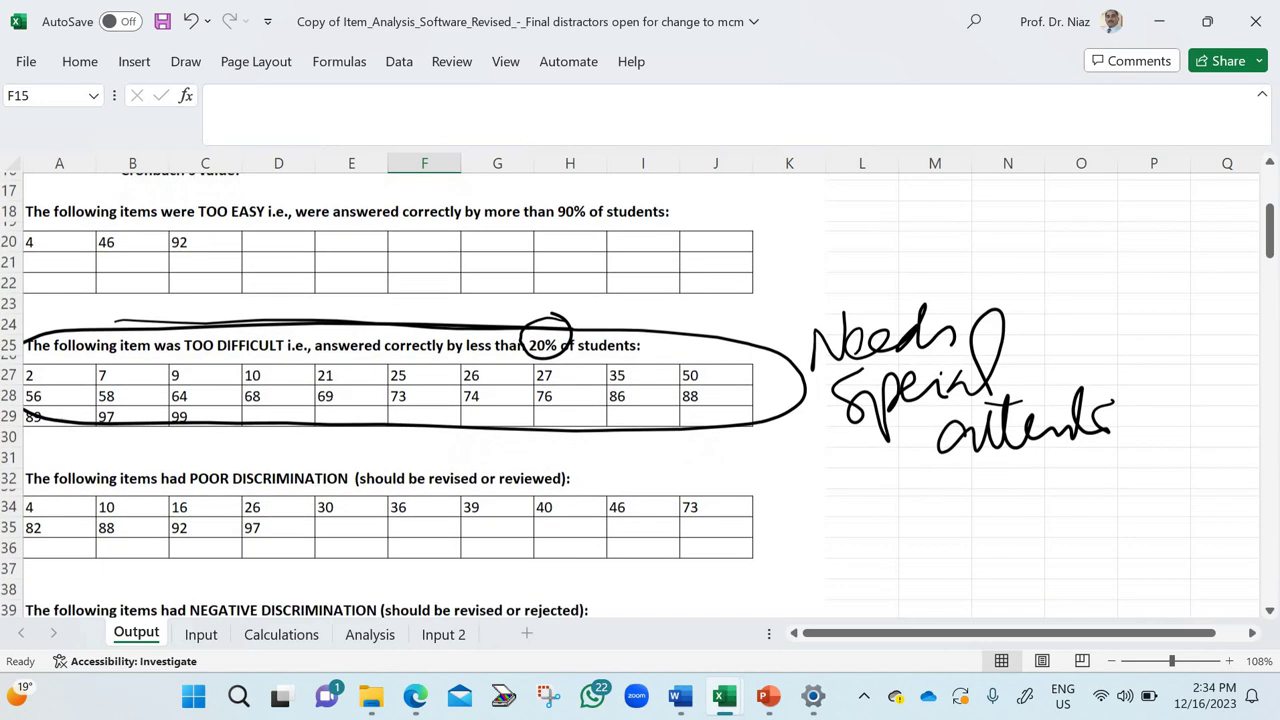
{"action": "scroll", "coordinate": [441, 374], "scroll_direction": "down", "scroll_amount": 3}
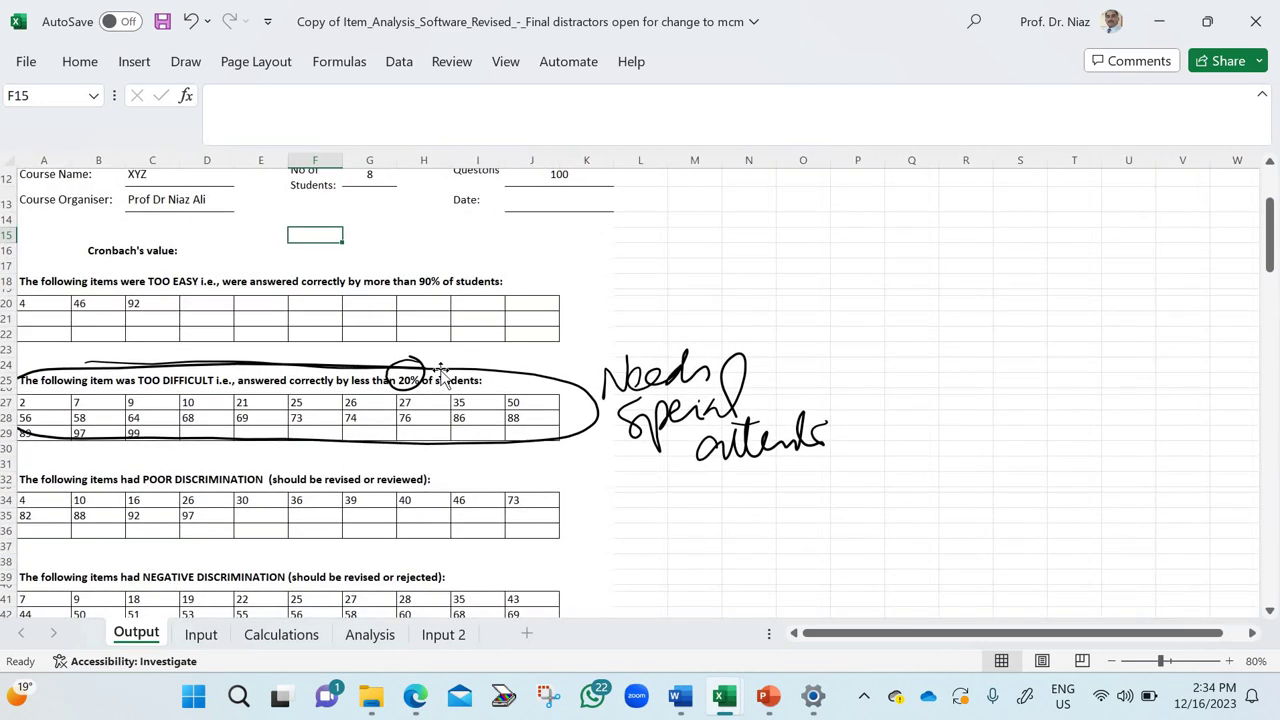
{"action": "scroll", "coordinate": [441, 374], "scroll_direction": "up", "scroll_amount": 2}
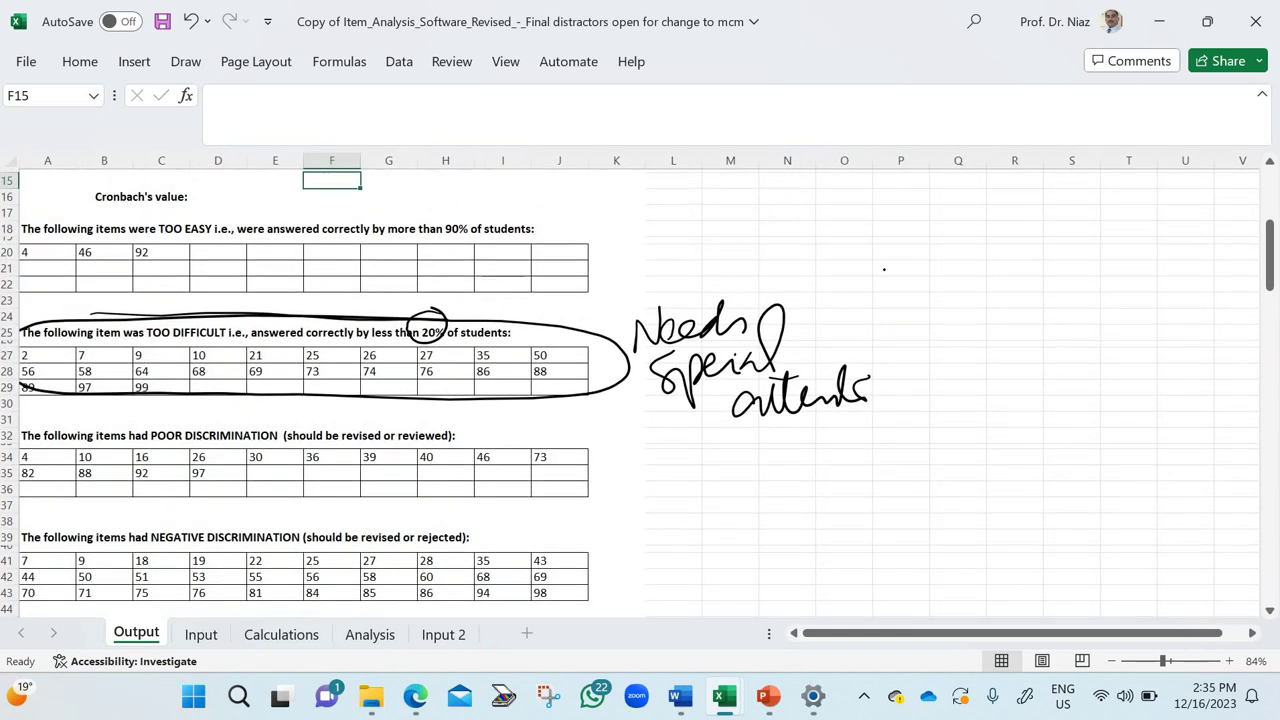
{"action": "left_click_drag", "start_coordinate": [843, 316], "coordinate": [900, 316]}
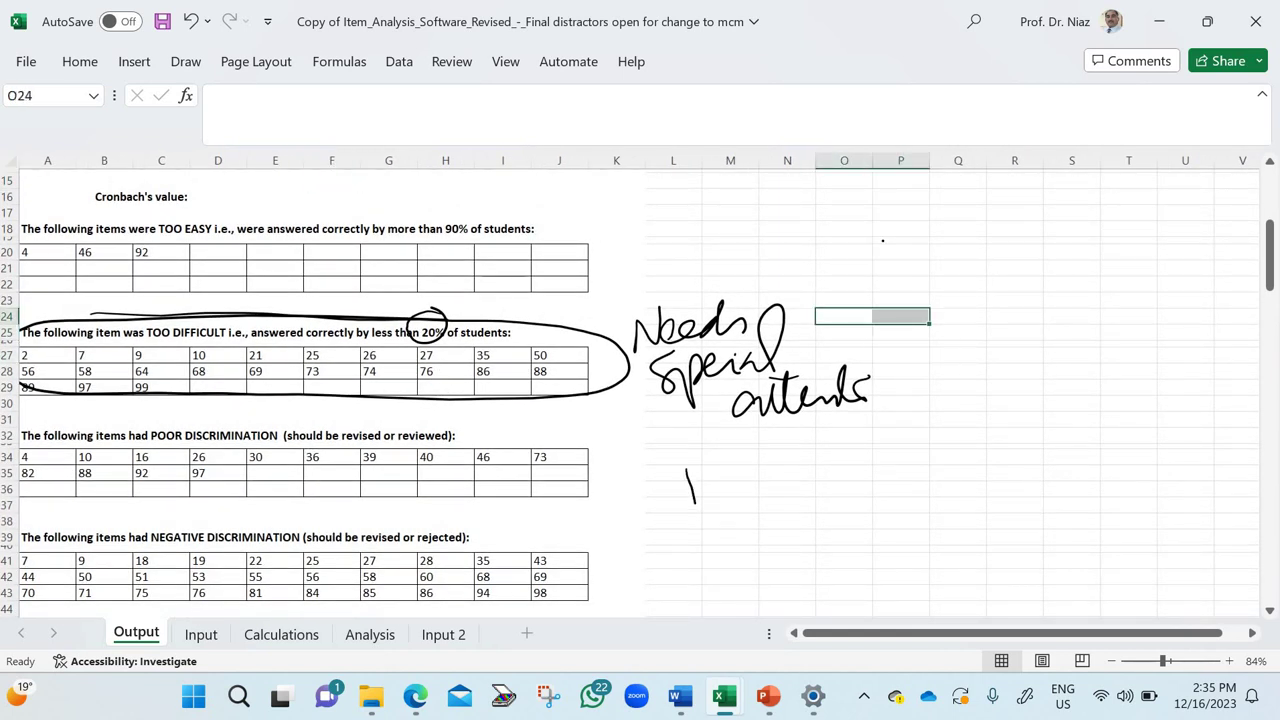
{"action": "mouse_move", "coordinate": [663, 464]}
{"action": "left_mouse_down"}
{"action": "mouse_move", "coordinate": [697, 507]}
{"action": "mouse_move", "coordinate": [772, 470]}
{"action": "mouse_move", "coordinate": [815, 478]}
{"action": "mouse_move", "coordinate": [908, 440]}
{"action": "mouse_move", "coordinate": [945, 498]}
{"action": "mouse_move", "coordinate": [990, 405]}
{"action": "mouse_move", "coordinate": [1004, 430]}
{"action": "mouse_move", "coordinate": [1112, 410]}
{"action": "left_mouse_up"}
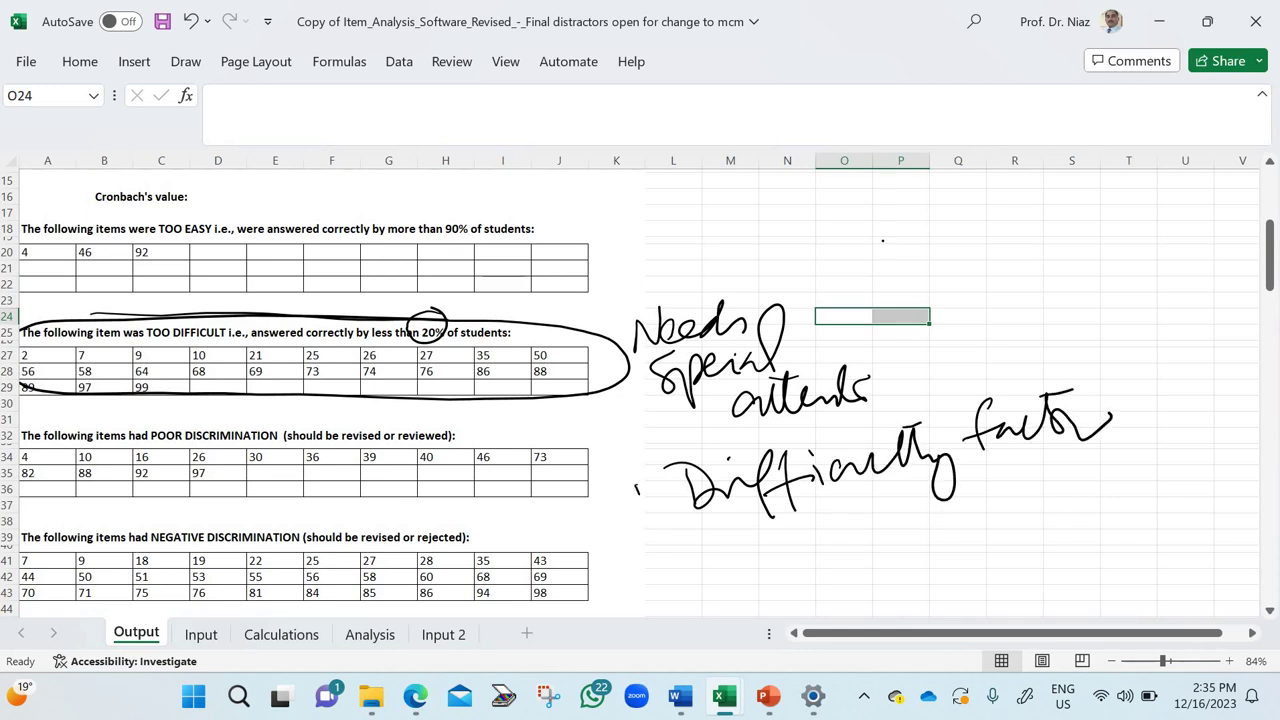
{"action": "mouse_move", "coordinate": [640, 486]}
{"action": "left_mouse_down"}
{"action": "mouse_move", "coordinate": [602, 540]}
{"action": "mouse_move", "coordinate": [662, 476]}
{"action": "mouse_move", "coordinate": [620, 590]}
{"action": "mouse_move", "coordinate": [716, 590]}
{"action": "left_mouse_up"}
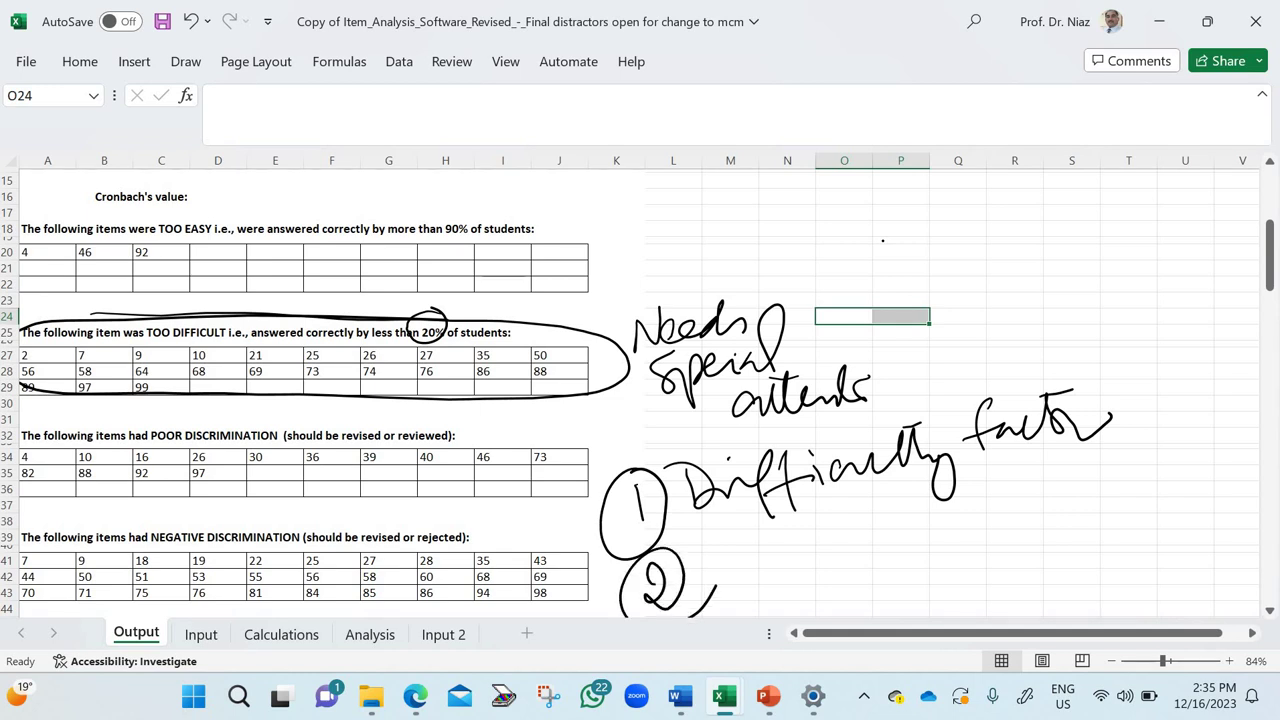
{"action": "mouse_move", "coordinate": [736, 536]}
{"action": "left_mouse_down"}
{"action": "mouse_move", "coordinate": [748, 590]}
{"action": "mouse_move", "coordinate": [790, 572]}
{"action": "left_mouse_up"}
{"action": "mouse_move", "coordinate": [815, 560]}
{"action": "left_mouse_down"}
{"action": "mouse_move", "coordinate": [938, 530]}
{"action": "mouse_move", "coordinate": [970, 502]}
{"action": "mouse_move", "coordinate": [962, 515]}
{"action": "mouse_move", "coordinate": [1036, 500]}
{"action": "mouse_move", "coordinate": [1090, 460]}
{"action": "mouse_move", "coordinate": [1156, 488]}
{"action": "left_mouse_up"}
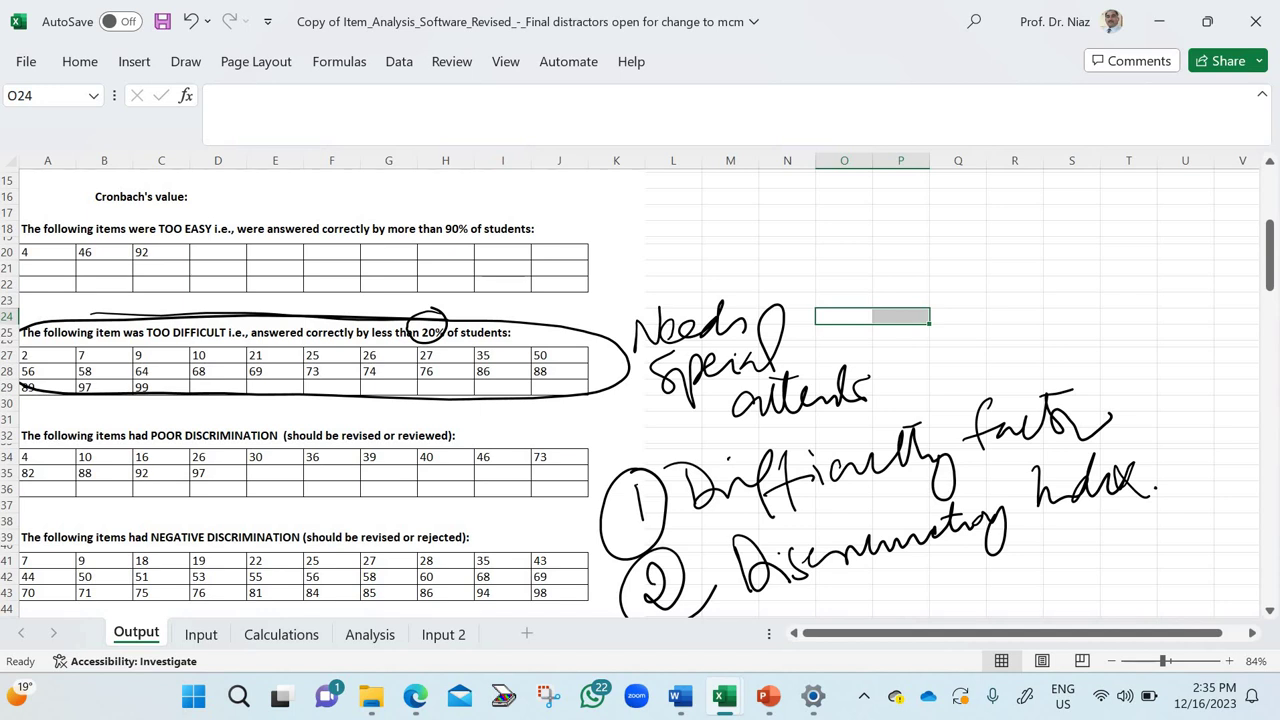
- Circle item 7 in the too difficult, negative discrimination and distractor tables in ink
{"action": "scroll", "coordinate": [640, 400], "scroll_direction": "down", "scroll_amount": 1}
{"action": "scroll", "coordinate": [640, 400], "scroll_direction": "down", "scroll_amount": 1}
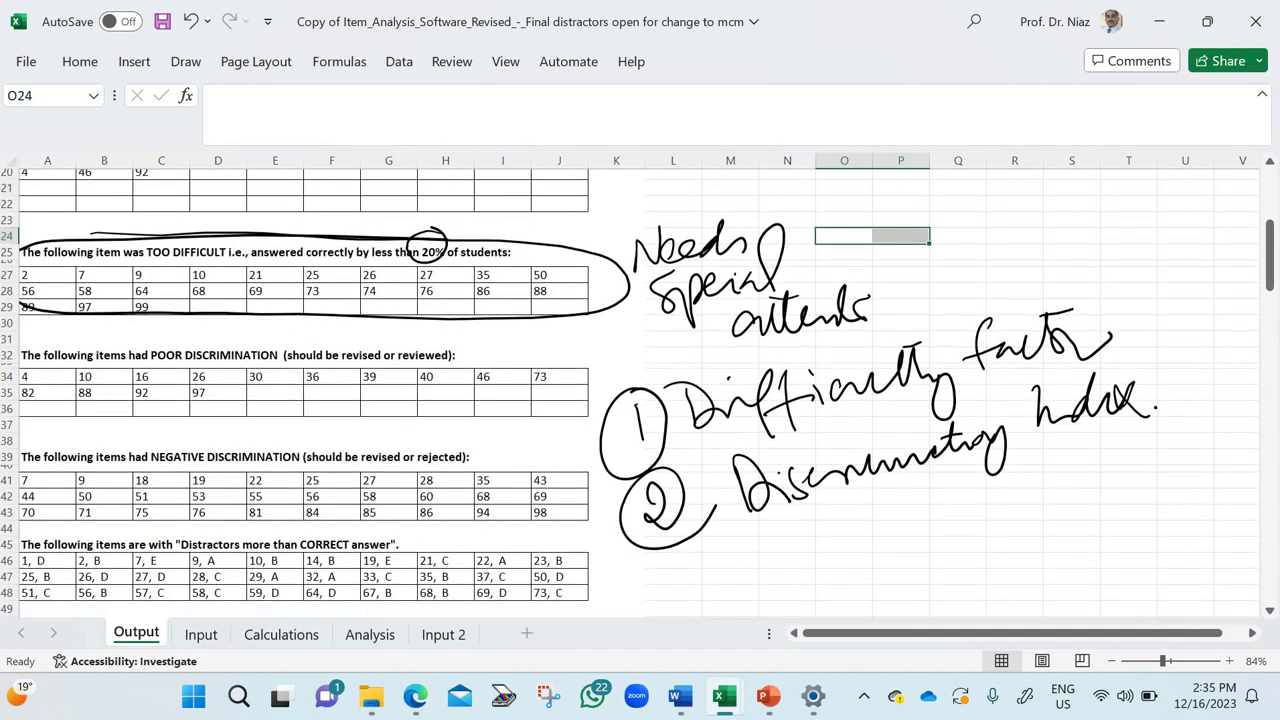
{"action": "mouse_move", "coordinate": [88, 261]}
{"action": "left_mouse_down"}
{"action": "mouse_move", "coordinate": [70, 266]}
{"action": "mouse_move", "coordinate": [98, 278]}
{"action": "mouse_move", "coordinate": [86, 261]}
{"action": "left_mouse_up"}
{"action": "mouse_move", "coordinate": [44, 466]}
{"action": "left_mouse_down"}
{"action": "mouse_move", "coordinate": [24, 468]}
{"action": "mouse_move", "coordinate": [40, 490]}
{"action": "mouse_move", "coordinate": [36, 466]}
{"action": "left_mouse_up"}
{"action": "scroll", "coordinate": [629, 393], "scroll_direction": "down", "scroll_amount": 1}
{"action": "mouse_move", "coordinate": [160, 514]}
{"action": "left_mouse_down"}
{"action": "mouse_move", "coordinate": [123, 520]}
{"action": "mouse_move", "coordinate": [170, 539]}
{"action": "mouse_move", "coordinate": [182, 522]}
{"action": "mouse_move", "coordinate": [150, 517]}
{"action": "left_mouse_up"}
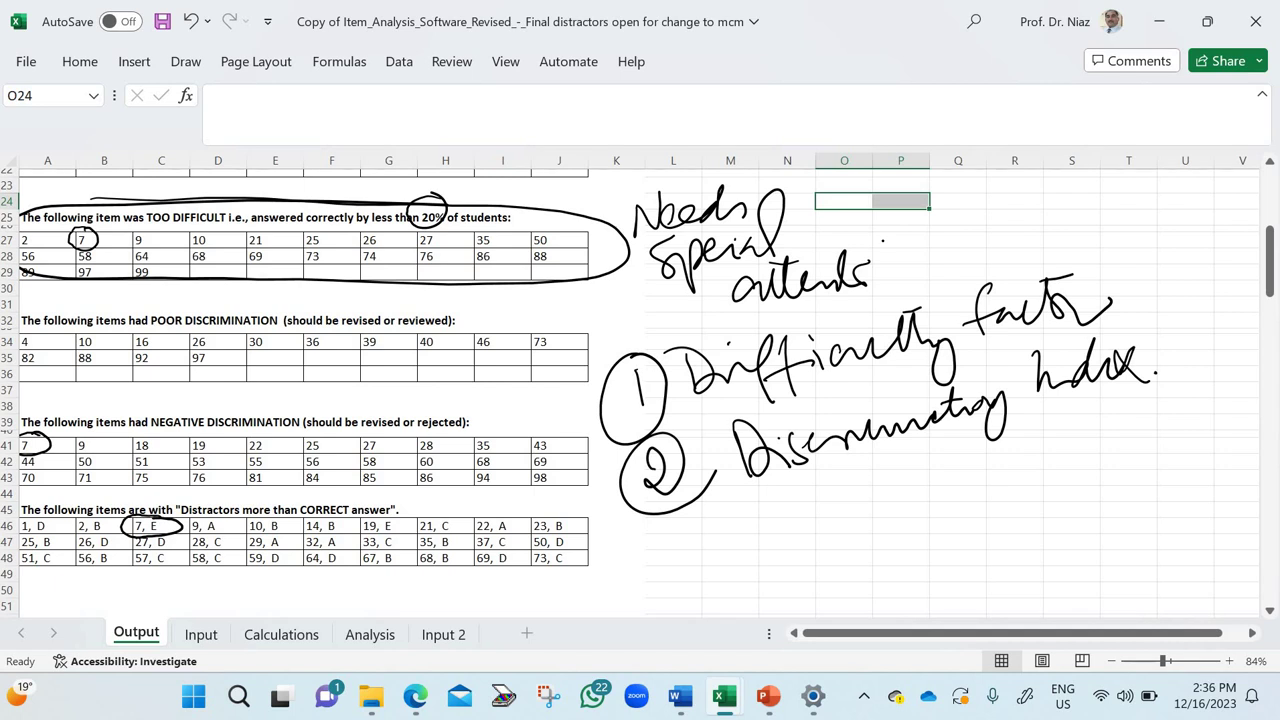
- Check-mark item 10 in the too difficult table, and circle item 26 in the too difficult and poor discrimination tables
{"action": "left_click_drag", "start_coordinate": [212, 236], "coordinate": [236, 228]}
{"action": "mouse_move", "coordinate": [378, 228]}
{"action": "left_mouse_down"}
{"action": "mouse_move", "coordinate": [345, 248]}
{"action": "mouse_move", "coordinate": [392, 232]}
{"action": "mouse_move", "coordinate": [345, 228]}
{"action": "left_mouse_up"}
{"action": "mouse_move", "coordinate": [206, 331]}
{"action": "left_mouse_down"}
{"action": "mouse_move", "coordinate": [174, 346]}
{"action": "mouse_move", "coordinate": [210, 346]}
{"action": "mouse_move", "coordinate": [216, 328]}
{"action": "left_mouse_up"}
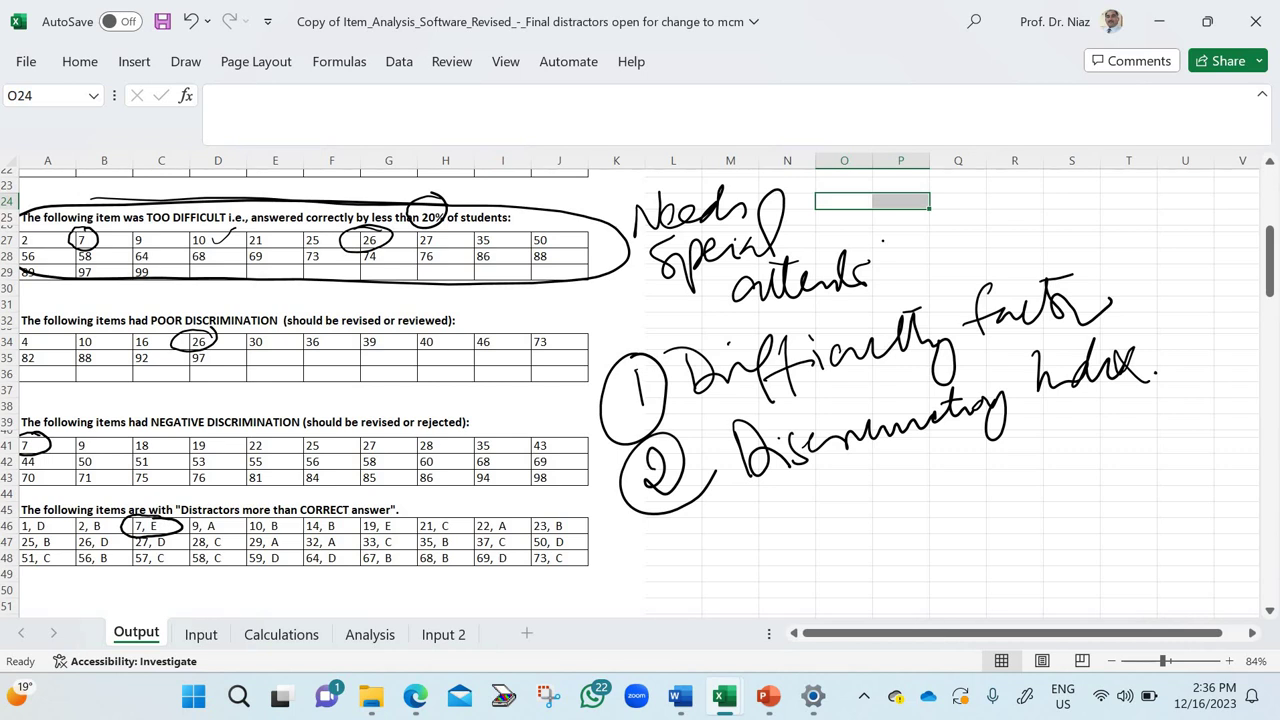
- Circle the entry "26, D" in the distractor table and item 19 in the negative discrimination table in ink
{"action": "mouse_move", "coordinate": [102, 528]}
{"action": "left_mouse_down"}
{"action": "mouse_move", "coordinate": [76, 531]}
{"action": "mouse_move", "coordinate": [92, 558]}
{"action": "mouse_move", "coordinate": [112, 523]}
{"action": "left_mouse_up"}
{"action": "mouse_move", "coordinate": [210, 432]}
{"action": "left_mouse_down"}
{"action": "mouse_move", "coordinate": [180, 445]}
{"action": "mouse_move", "coordinate": [222, 450]}
{"action": "mouse_move", "coordinate": [214, 428]}
{"action": "left_mouse_up"}
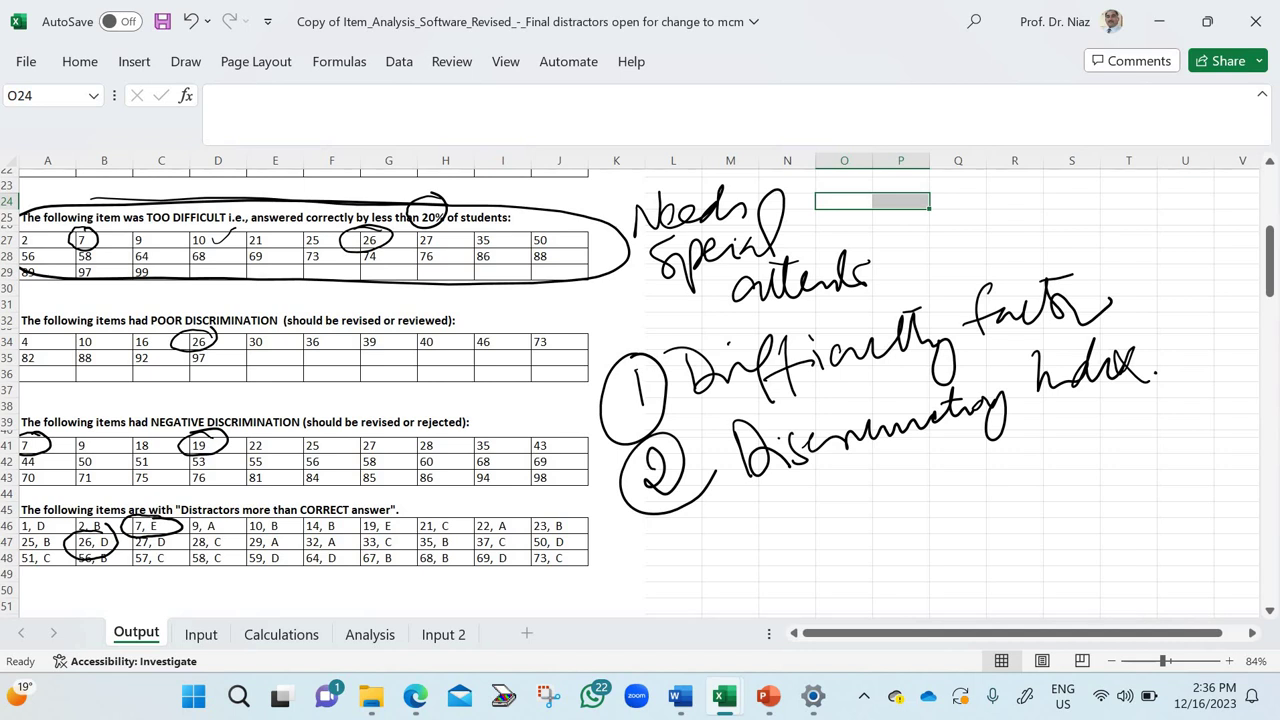
{"action": "scroll", "coordinate": [630, 390], "scroll_direction": "down", "scroll_amount": 10}
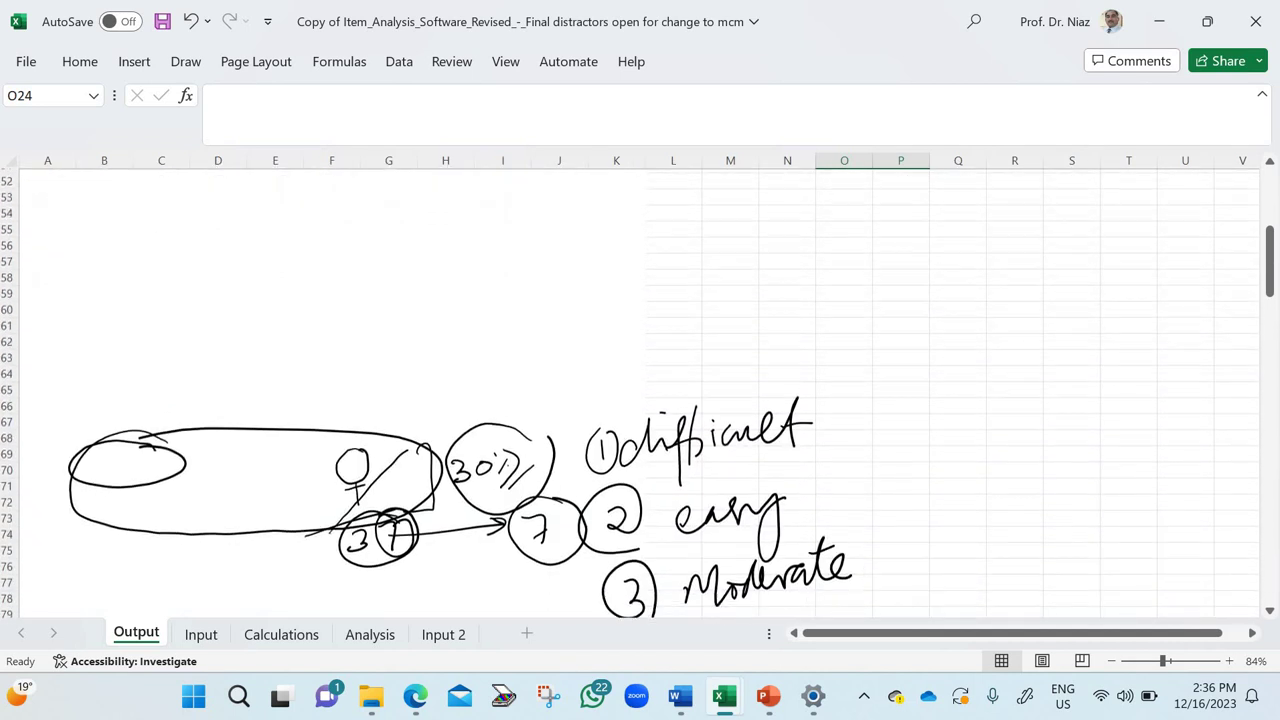
{"action": "scroll", "coordinate": [834, 271], "scroll_direction": "down", "scroll_amount": 9}
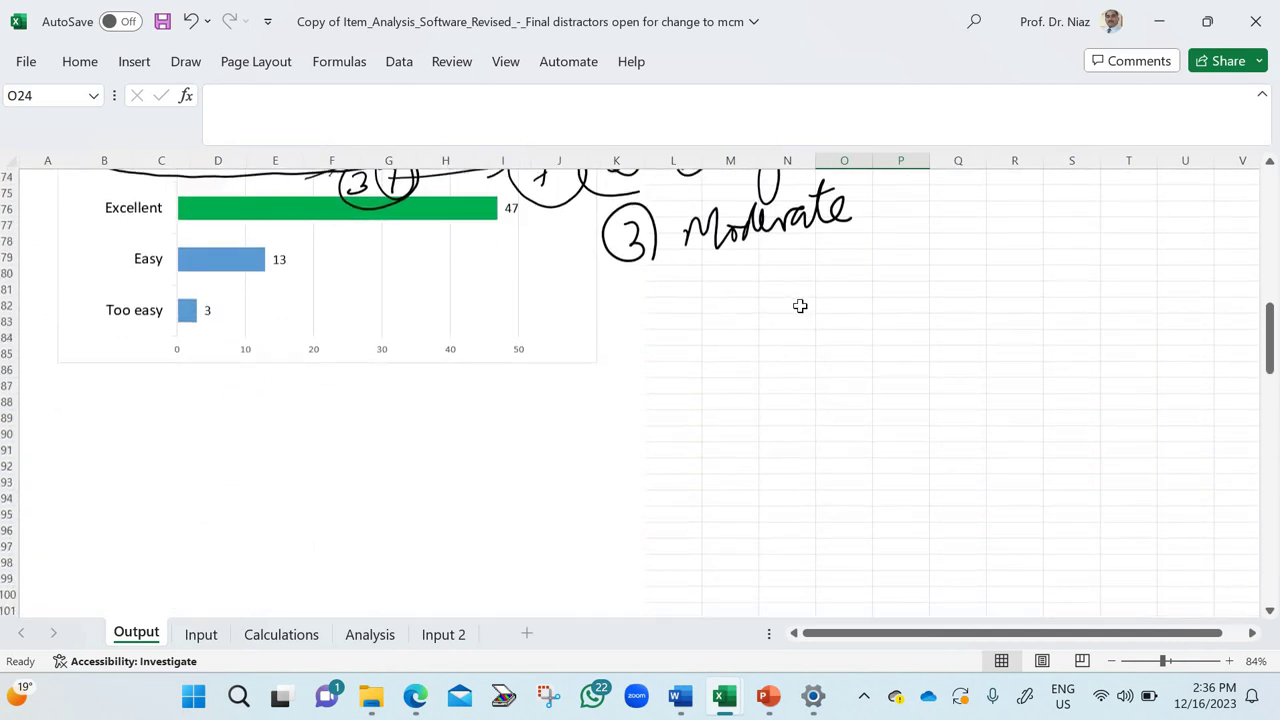
{"action": "scroll", "coordinate": [791, 311], "scroll_direction": "up", "scroll_amount": 20}
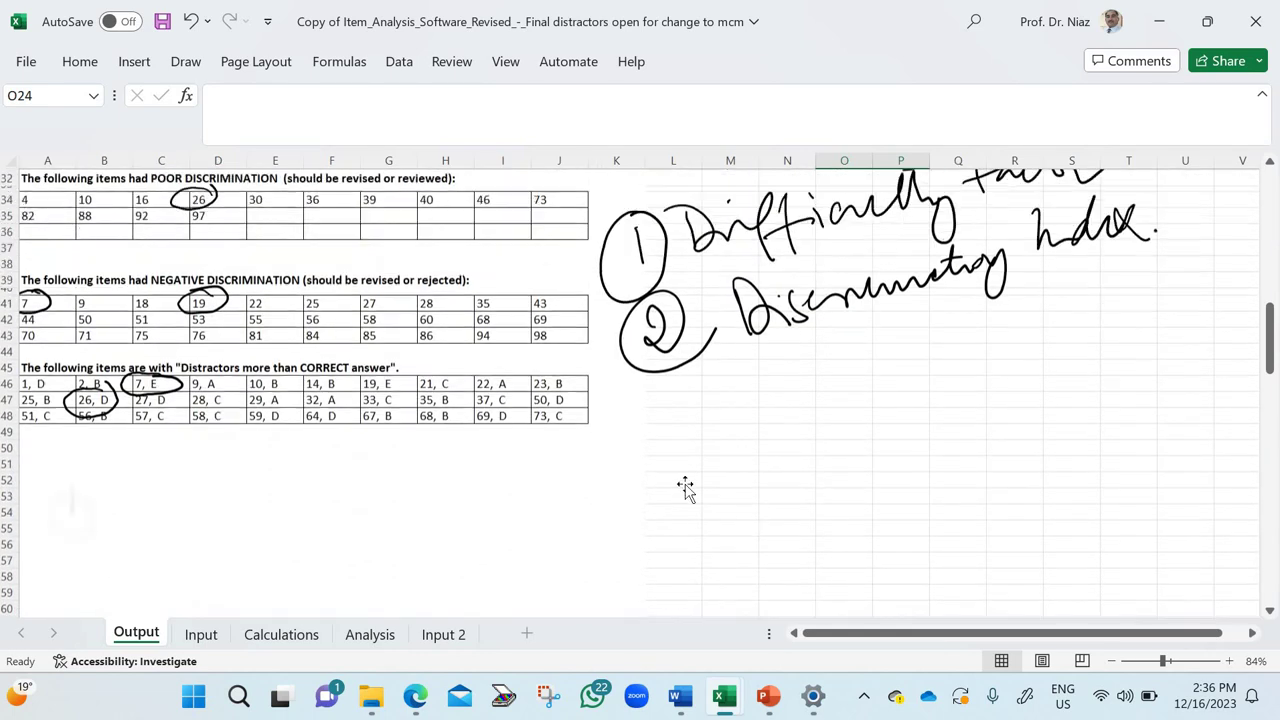
{"action": "scroll", "coordinate": [1109, 217], "scroll_direction": "up", "scroll_amount": 2}
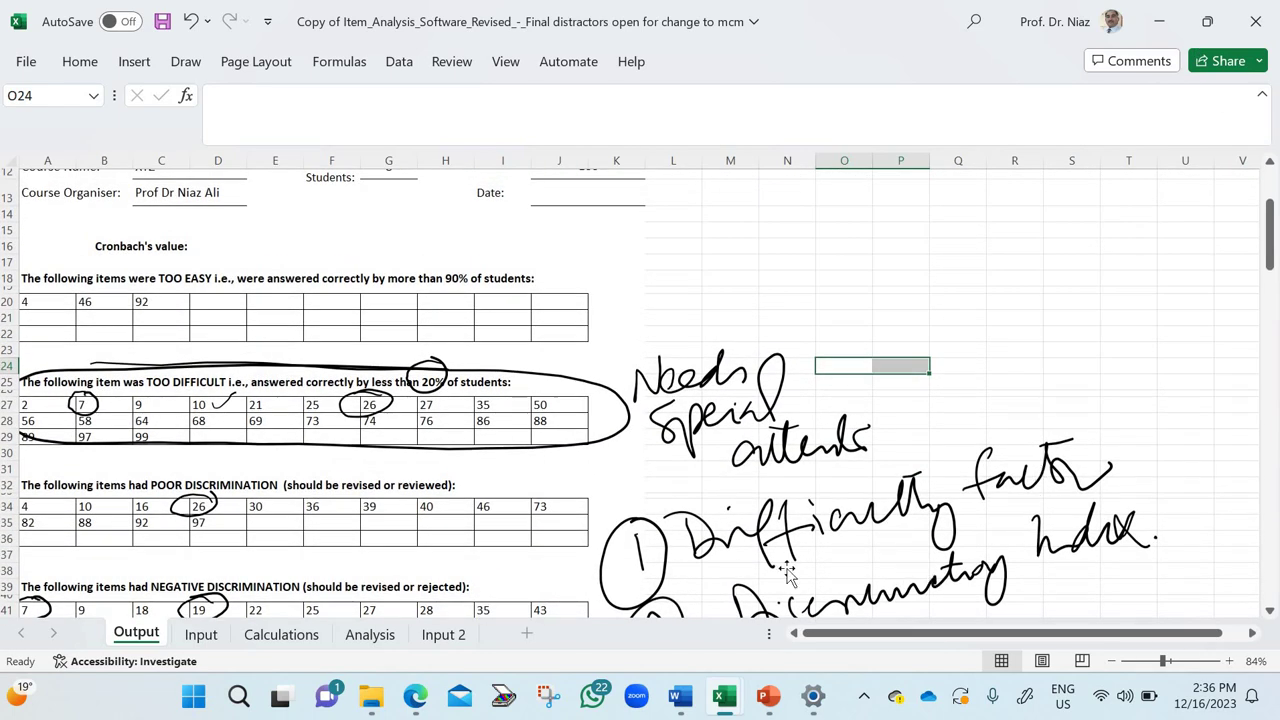
{"action": "scroll", "coordinate": [695, 447], "scroll_direction": "down", "scroll_amount": 6}
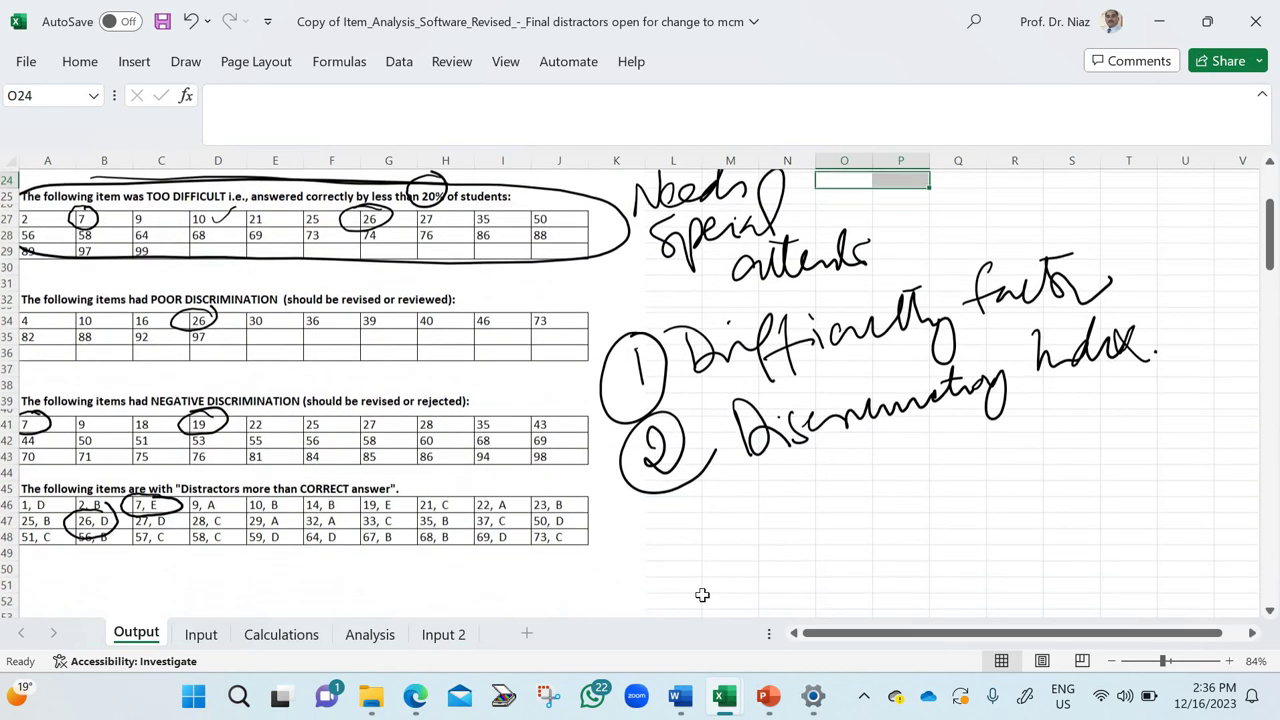
- Switch to the PowerPoint presentation and start the slide show from the "Reading the report & key terminologies" slide
{"action": "left_click", "coordinate": [768, 705]}
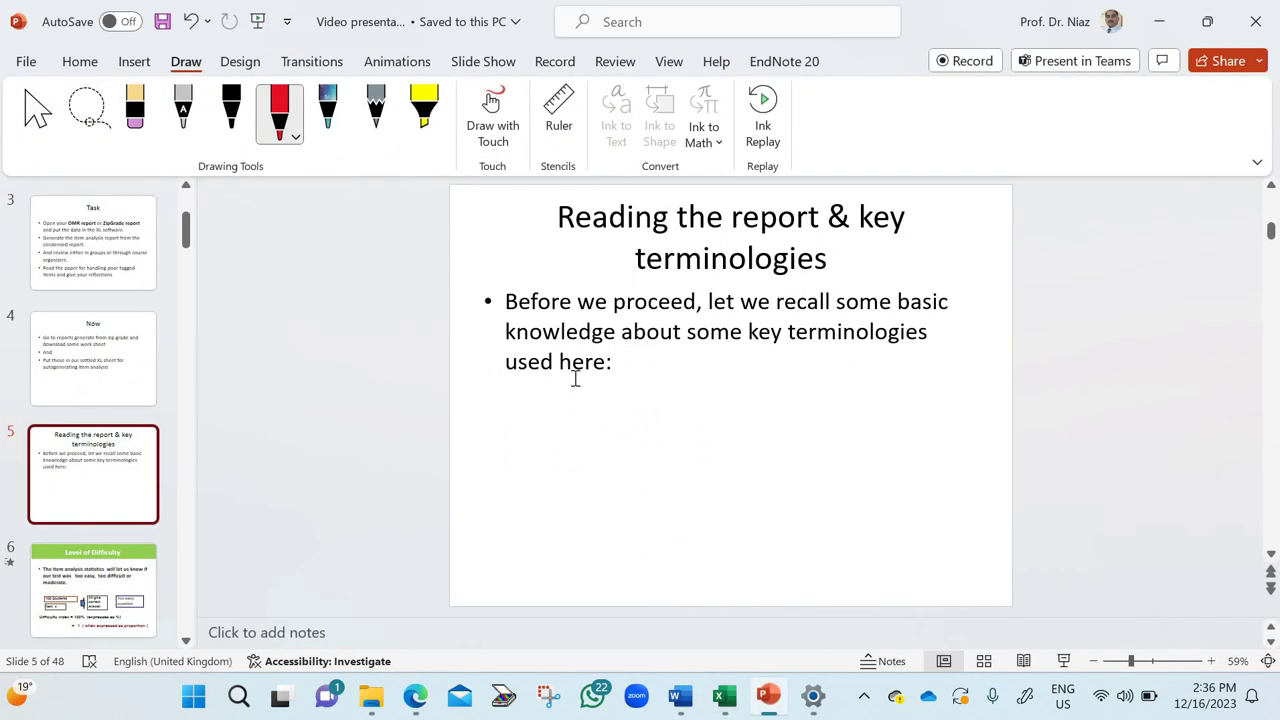
{"action": "left_click", "coordinate": [1064, 661]}
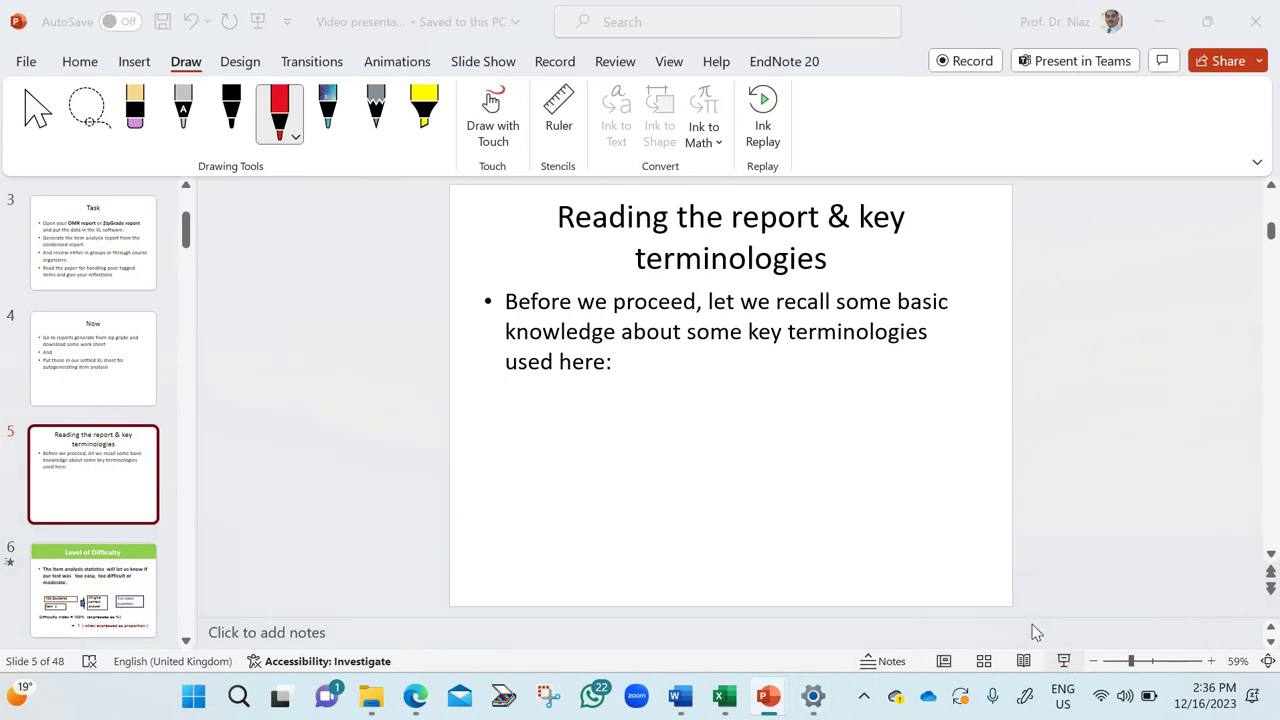